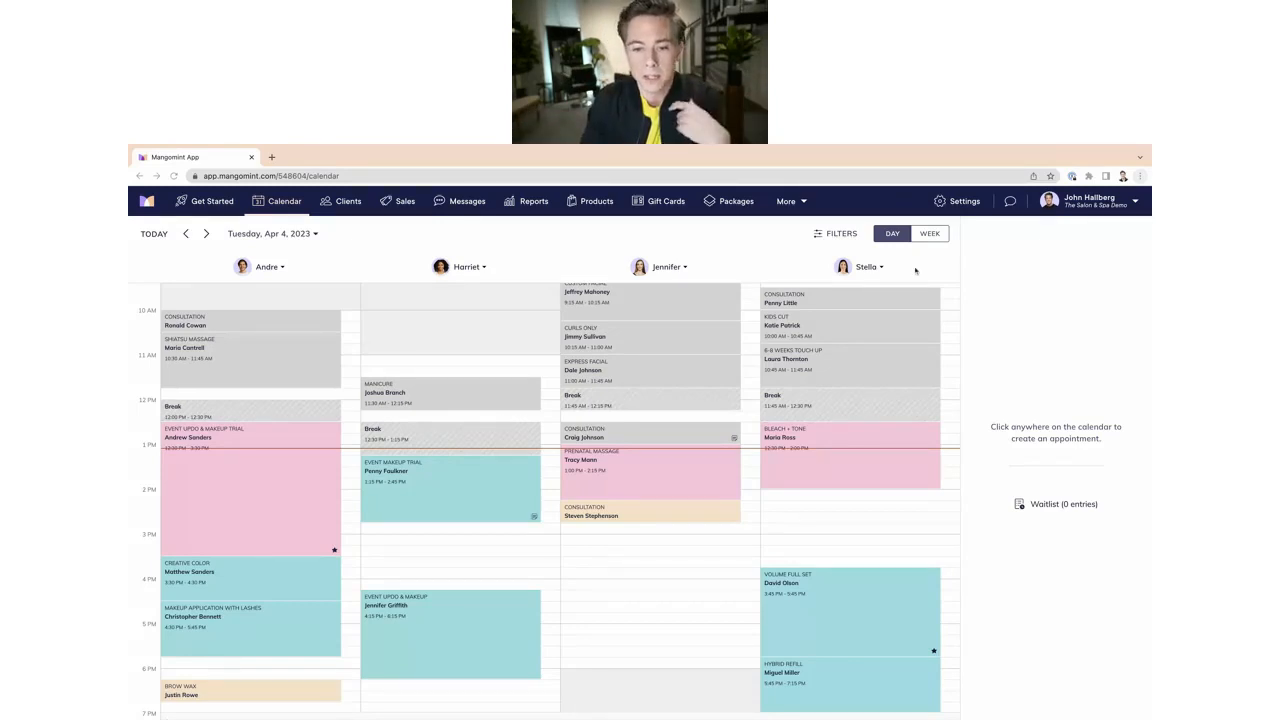
Step: Open the Business Setup settings and review the feature toggles in the Feature Manager
{"action": "left_click", "coordinate": [957, 201]}
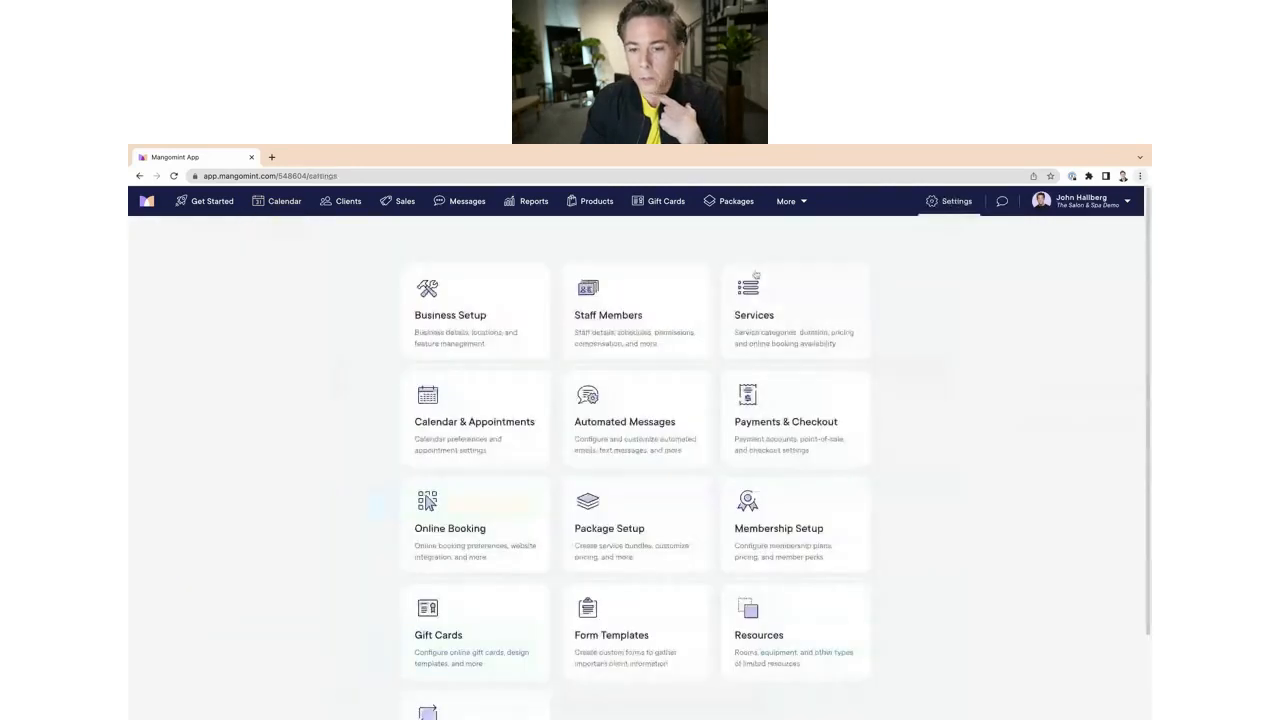
{"action": "scroll", "coordinate": [494, 404], "scroll_direction": "down", "scroll_amount": 2}
{"action": "scroll", "coordinate": [494, 404], "scroll_direction": "up", "scroll_amount": 2}
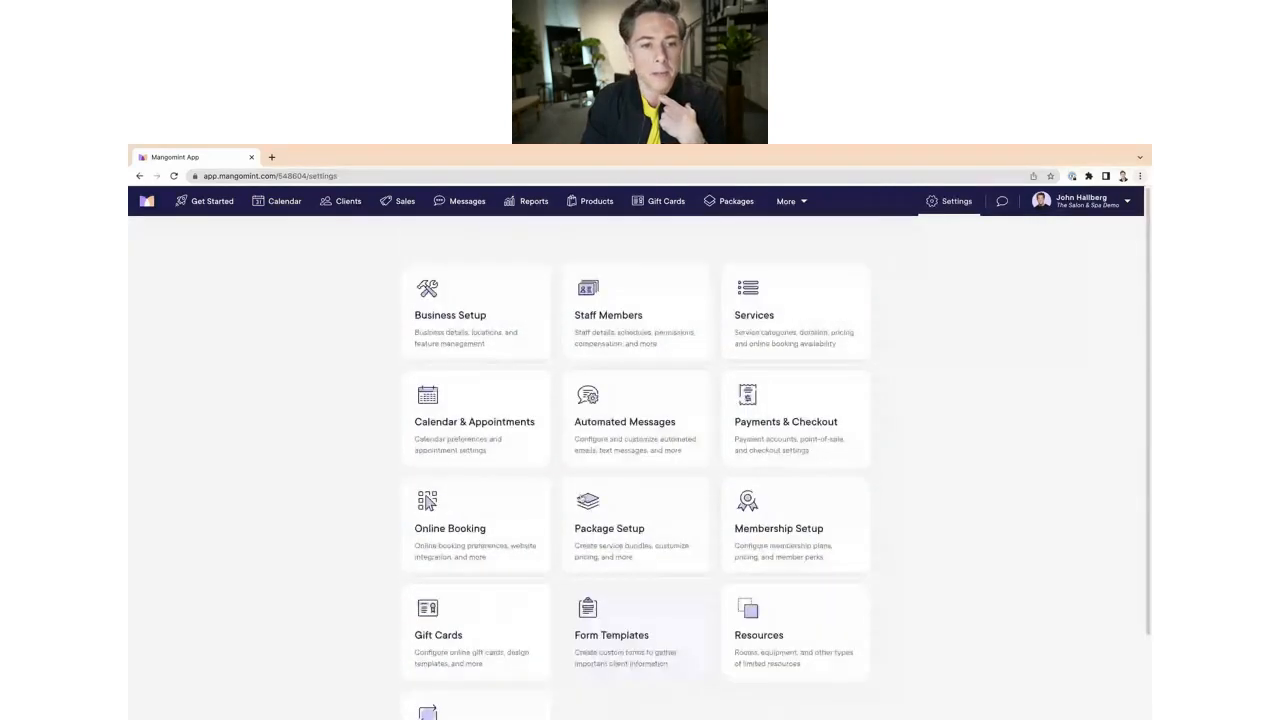
{"action": "left_click", "coordinate": [465, 340]}
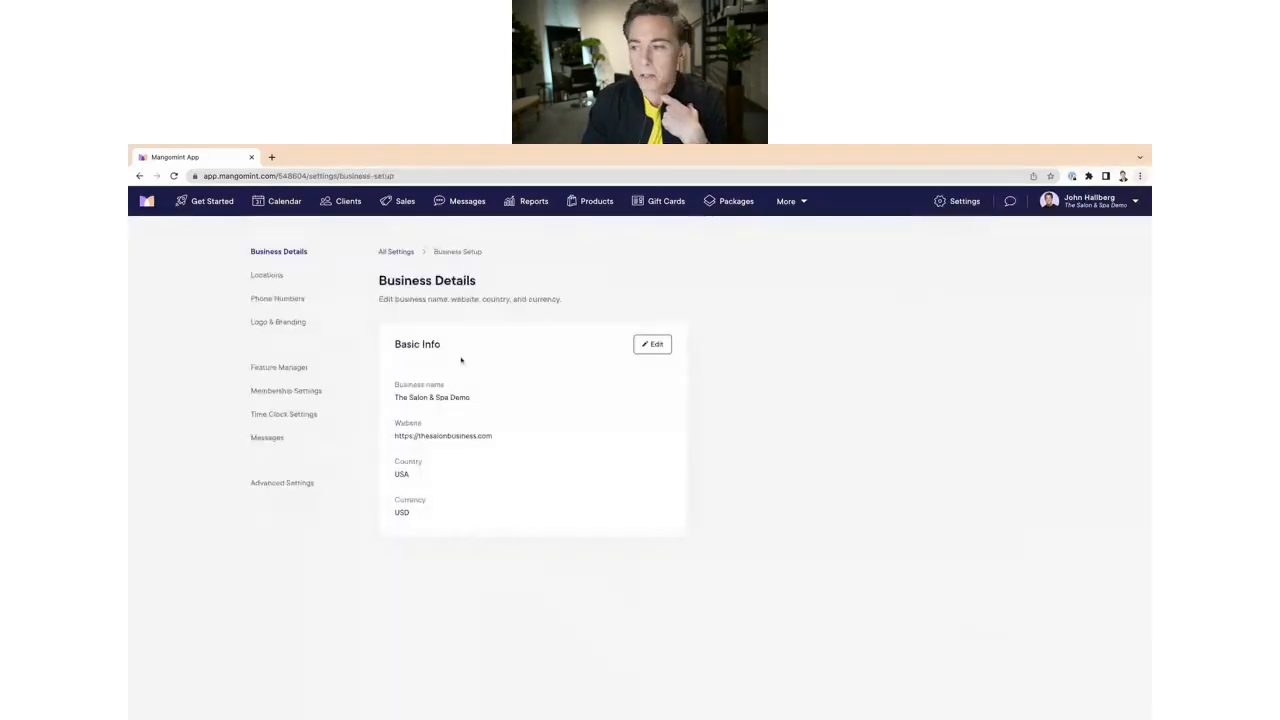
{"action": "left_click", "coordinate": [284, 368]}
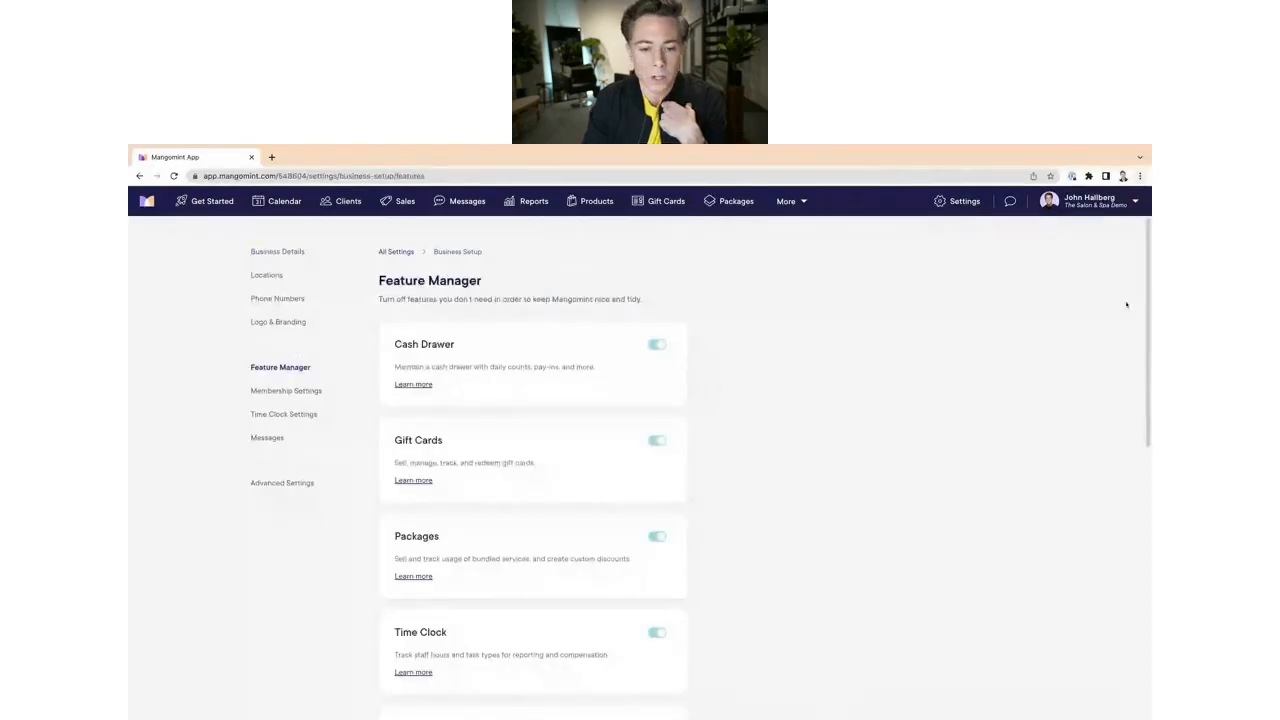
{"action": "scroll", "coordinate": [1148, 246], "scroll_direction": "down", "scroll_amount": 3}
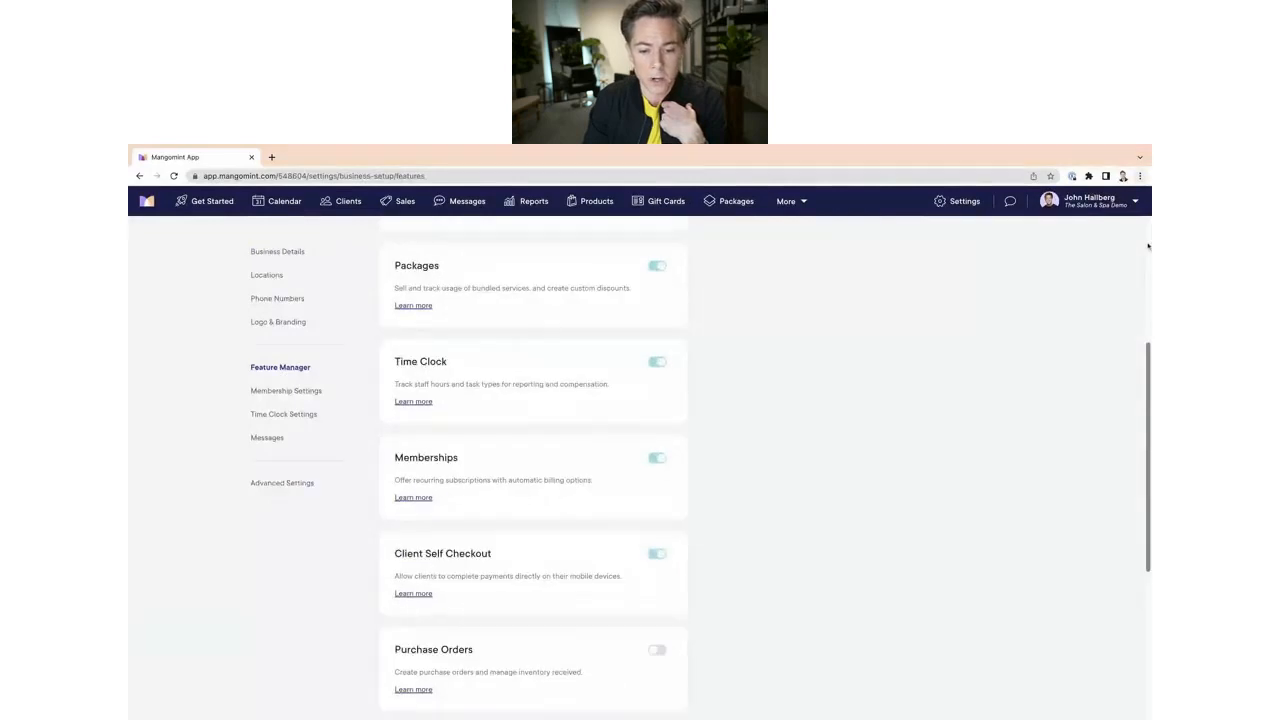
{"action": "scroll", "coordinate": [1148, 246], "scroll_direction": "down", "scroll_amount": 3}
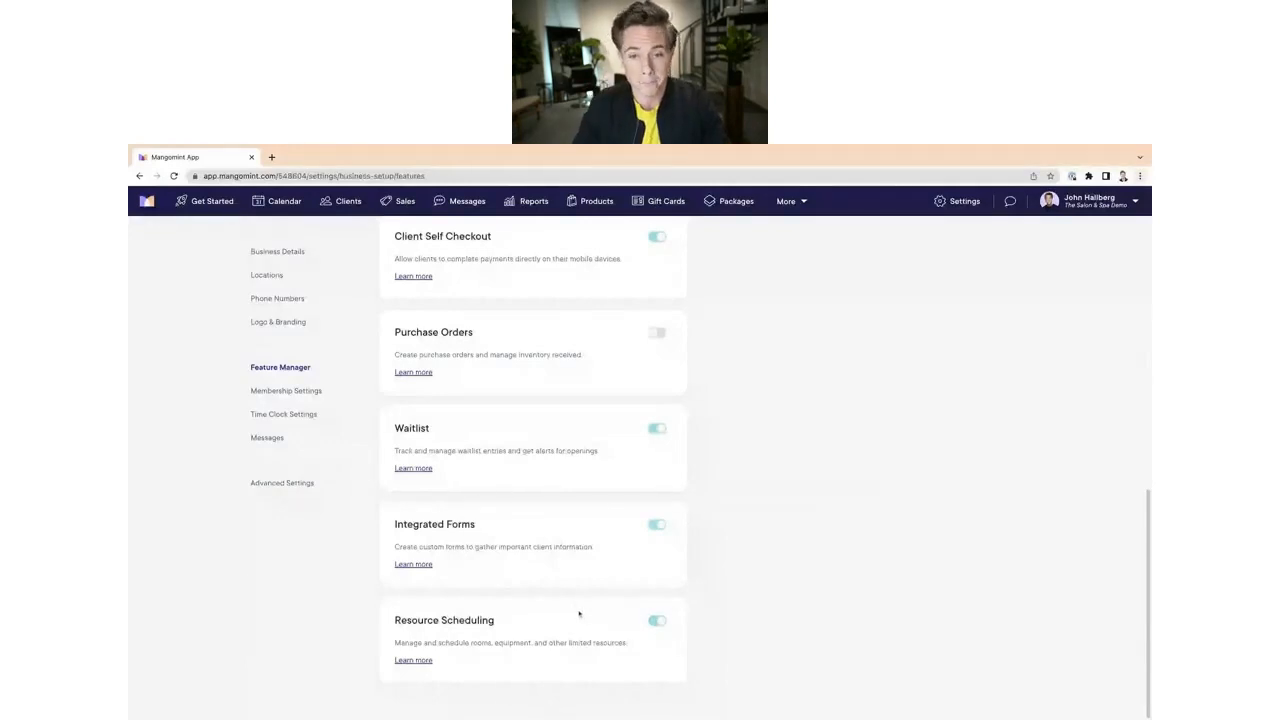
{"action": "scroll", "coordinate": [742, 497], "scroll_direction": "up", "scroll_amount": 6}
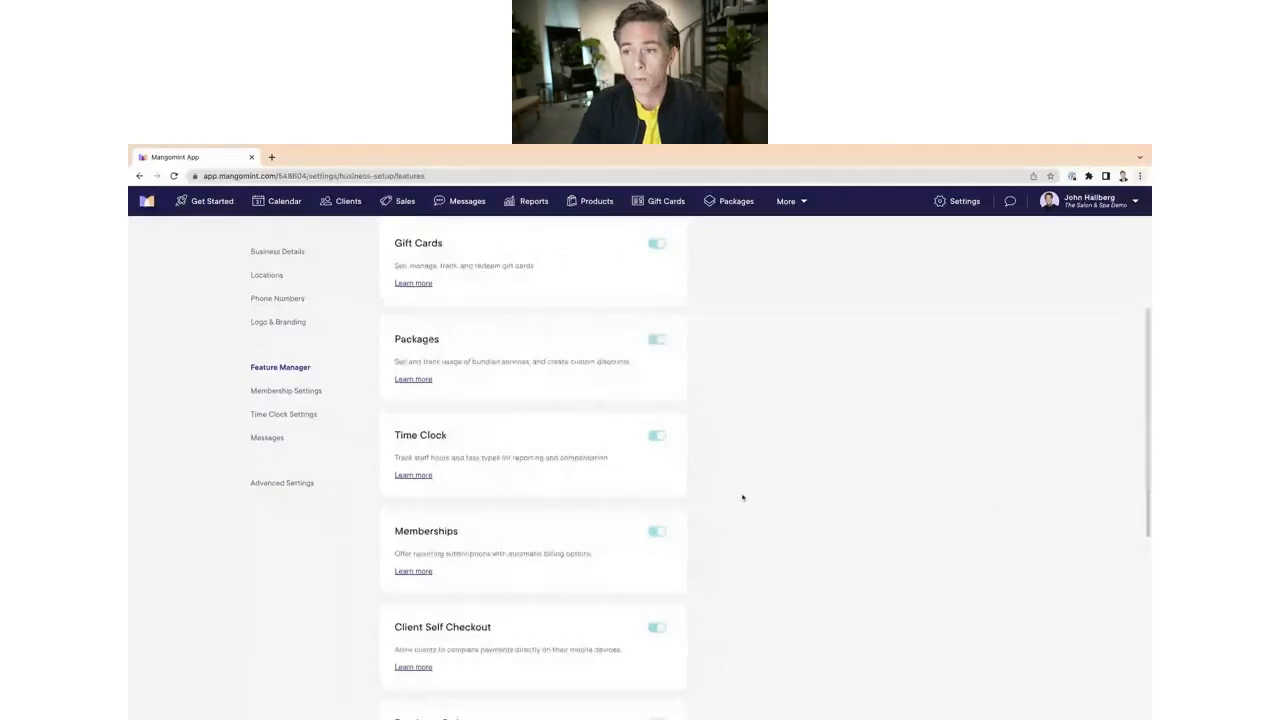
Step: Review a staff member's permission settings, including the Resources permissions
{"action": "left_click", "coordinate": [968, 204]}
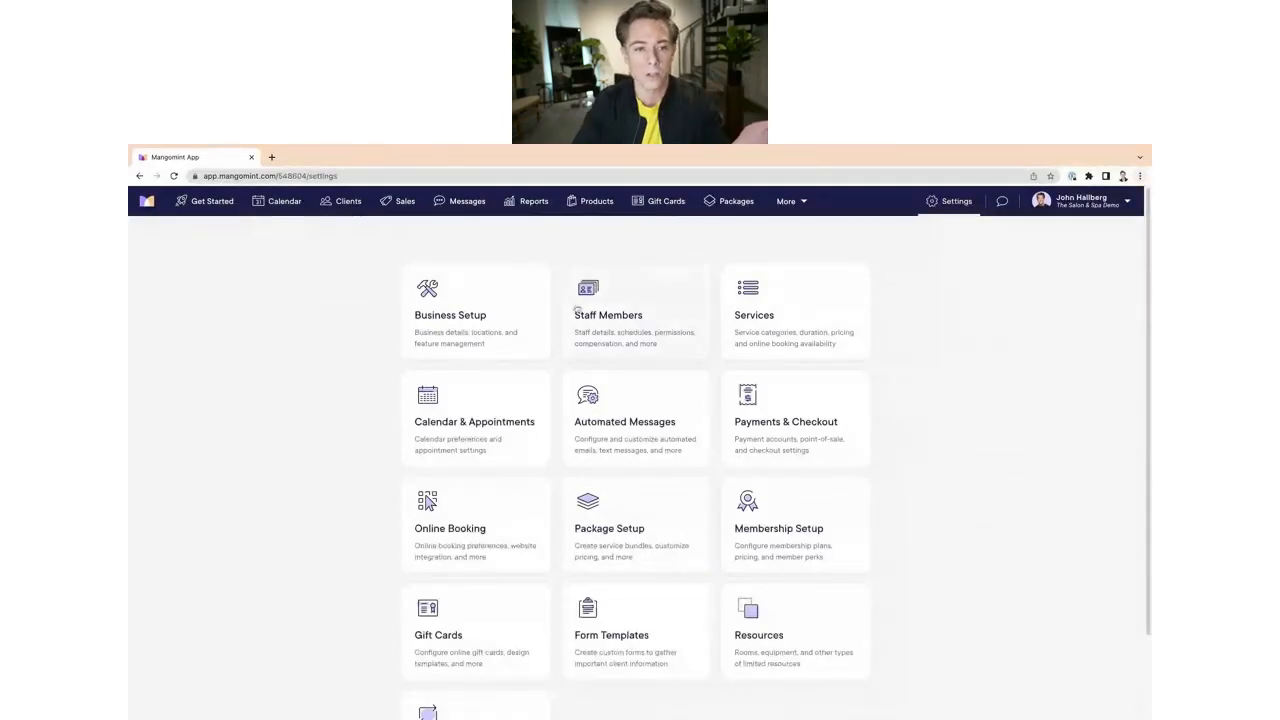
{"action": "left_click", "coordinate": [618, 306]}
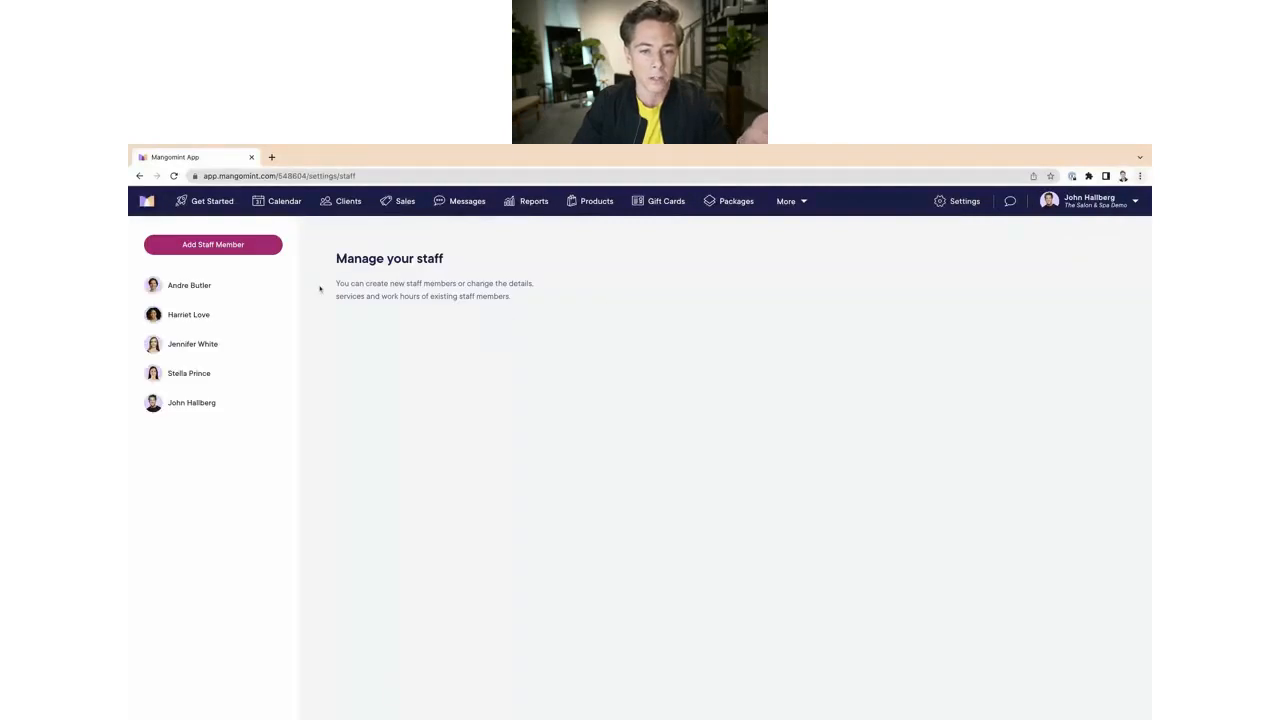
{"action": "left_click", "coordinate": [196, 316]}
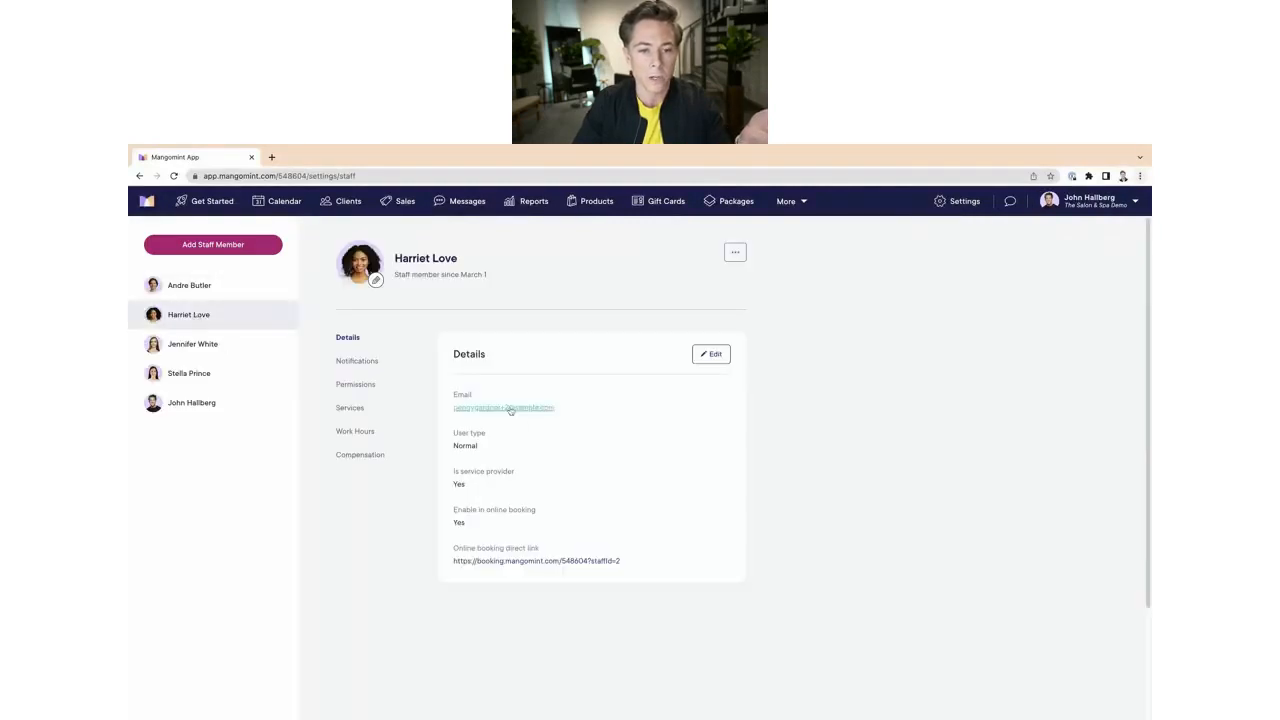
{"action": "left_click", "coordinate": [358, 385]}
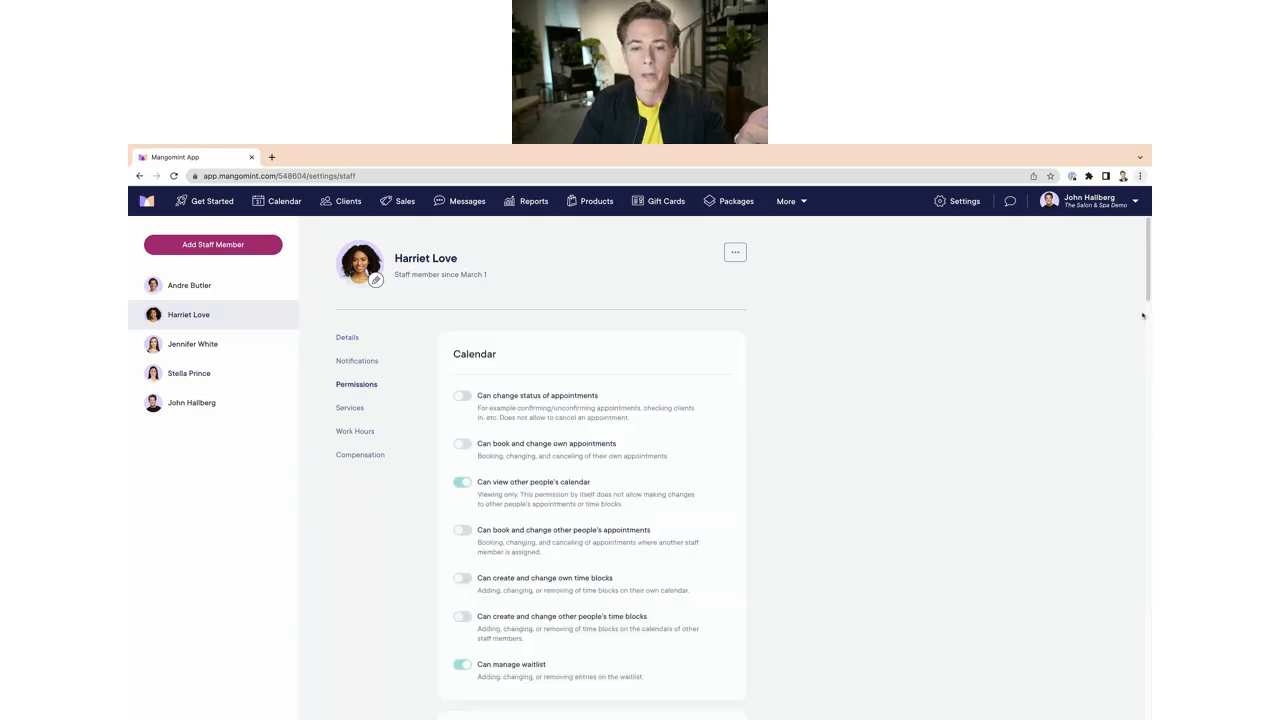
{"action": "scroll", "coordinate": [1147, 293], "scroll_direction": "down", "scroll_amount": 15}
{"action": "scroll", "coordinate": [1147, 293], "scroll_direction": "down", "scroll_amount": 10}
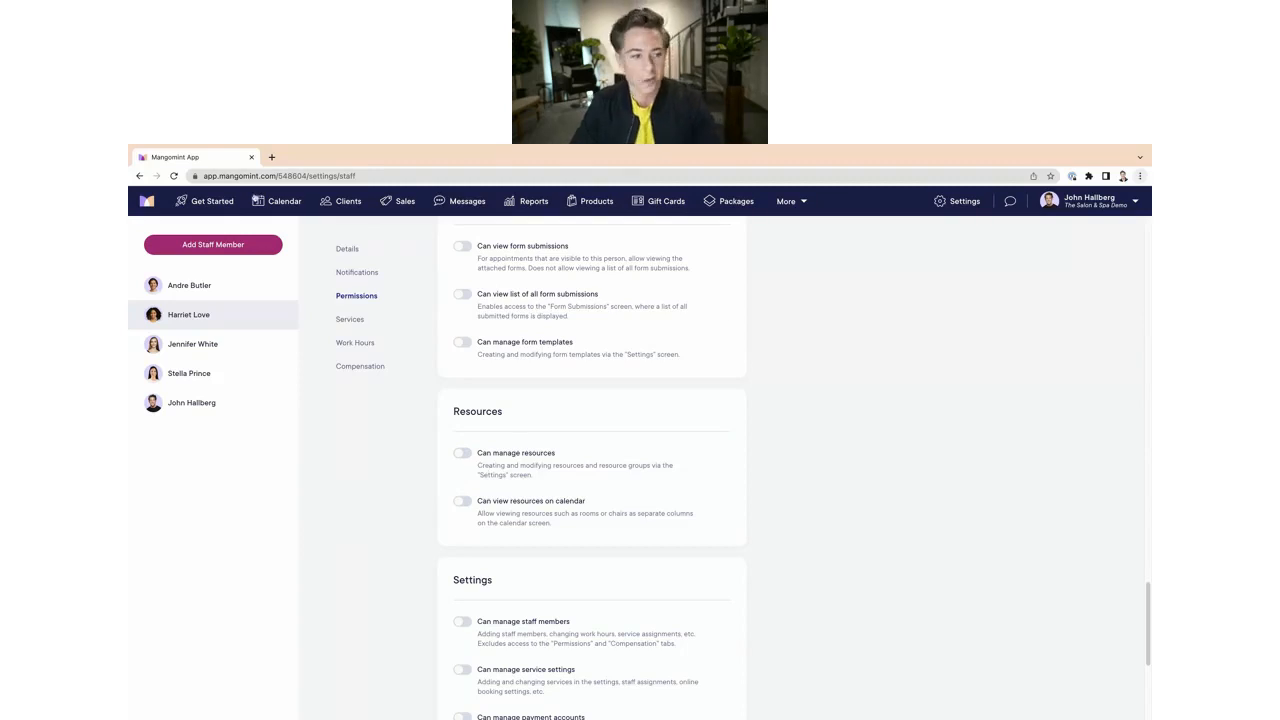
Step: Open the Resources settings and create a new resource group named Rooms
{"action": "left_click", "coordinate": [272, 202]}
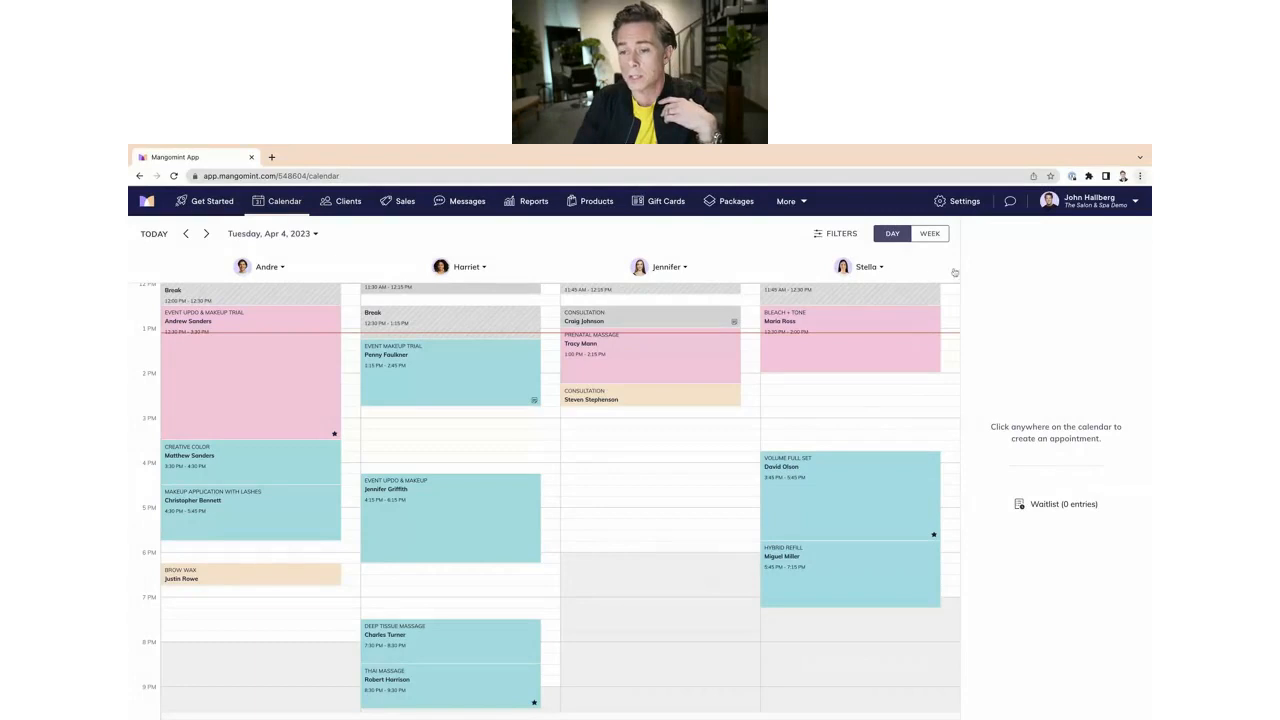
{"action": "left_click", "coordinate": [957, 203]}
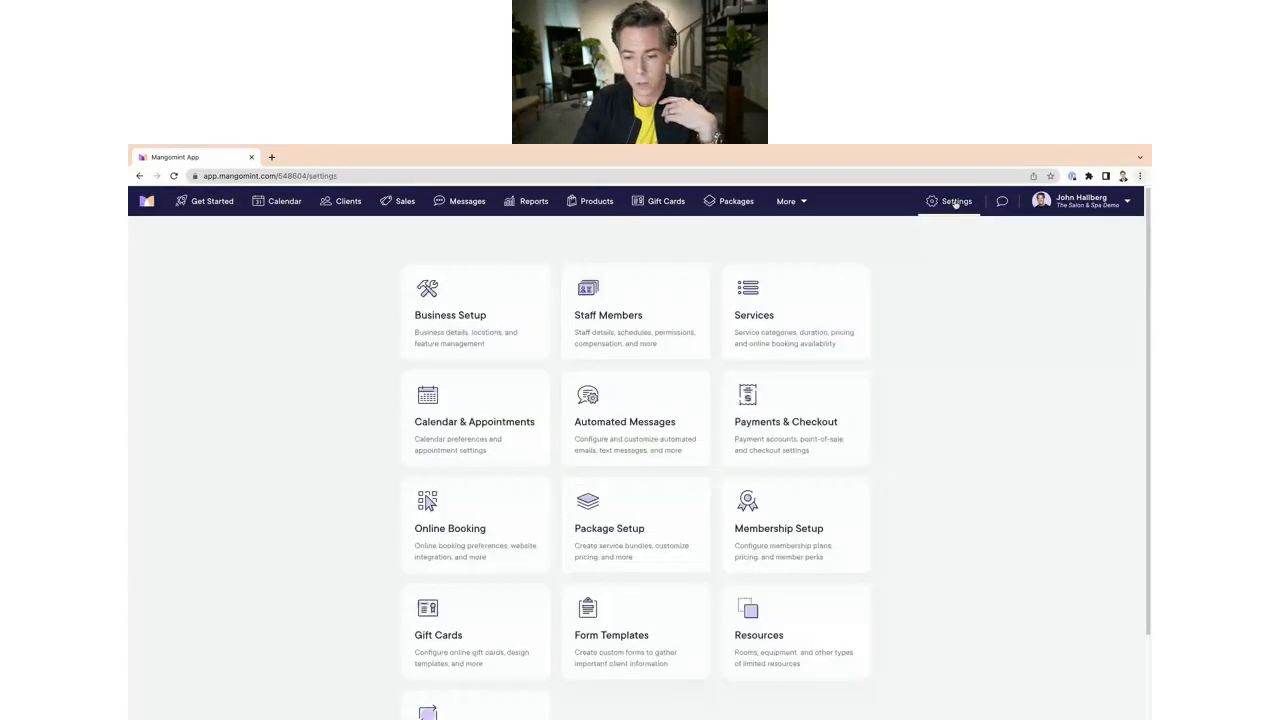
{"action": "scroll", "coordinate": [477, 480], "scroll_direction": "down", "scroll_amount": 2}
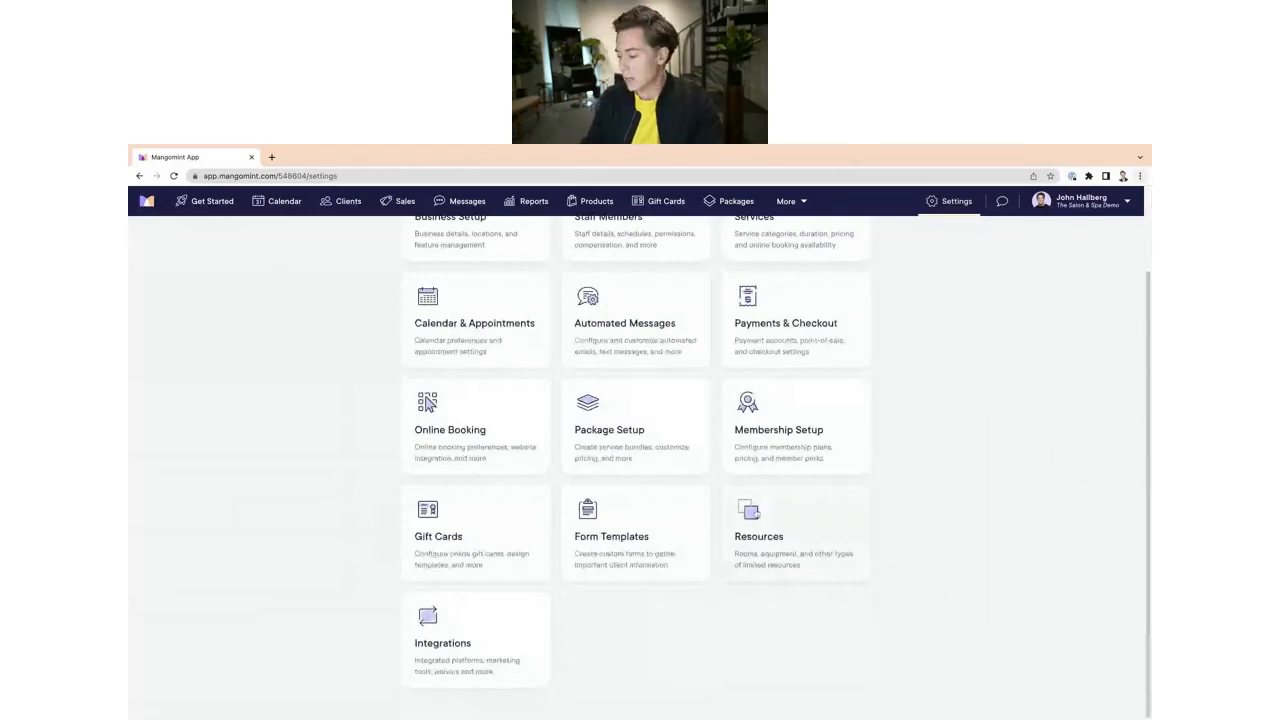
{"action": "left_click", "coordinate": [756, 516]}
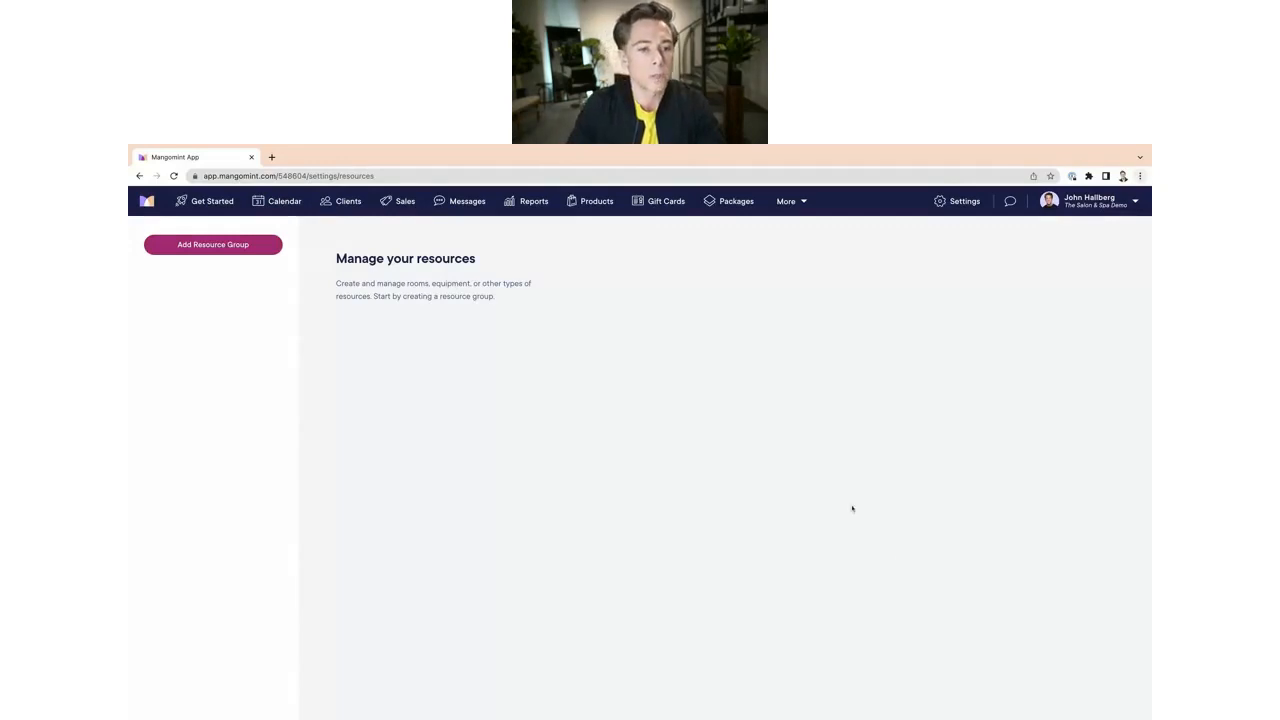
{"action": "left_click", "coordinate": [255, 253]}
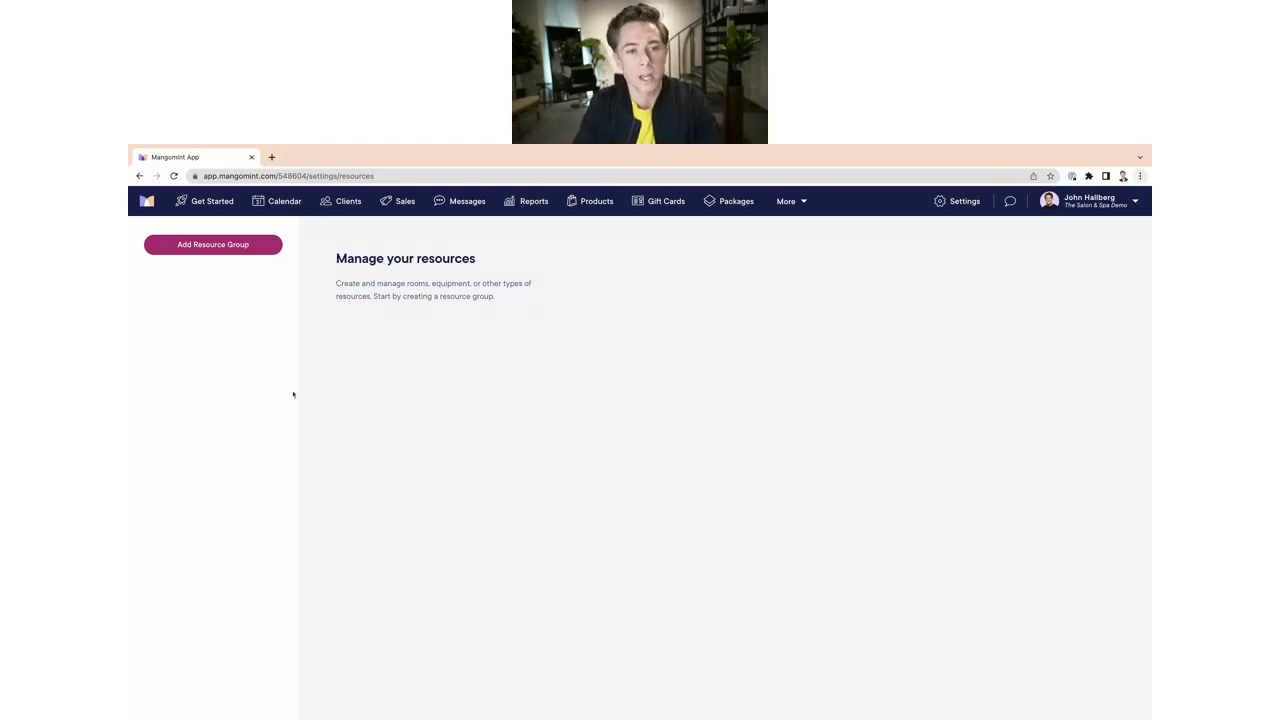
{"action": "left_click", "coordinate": [216, 250]}
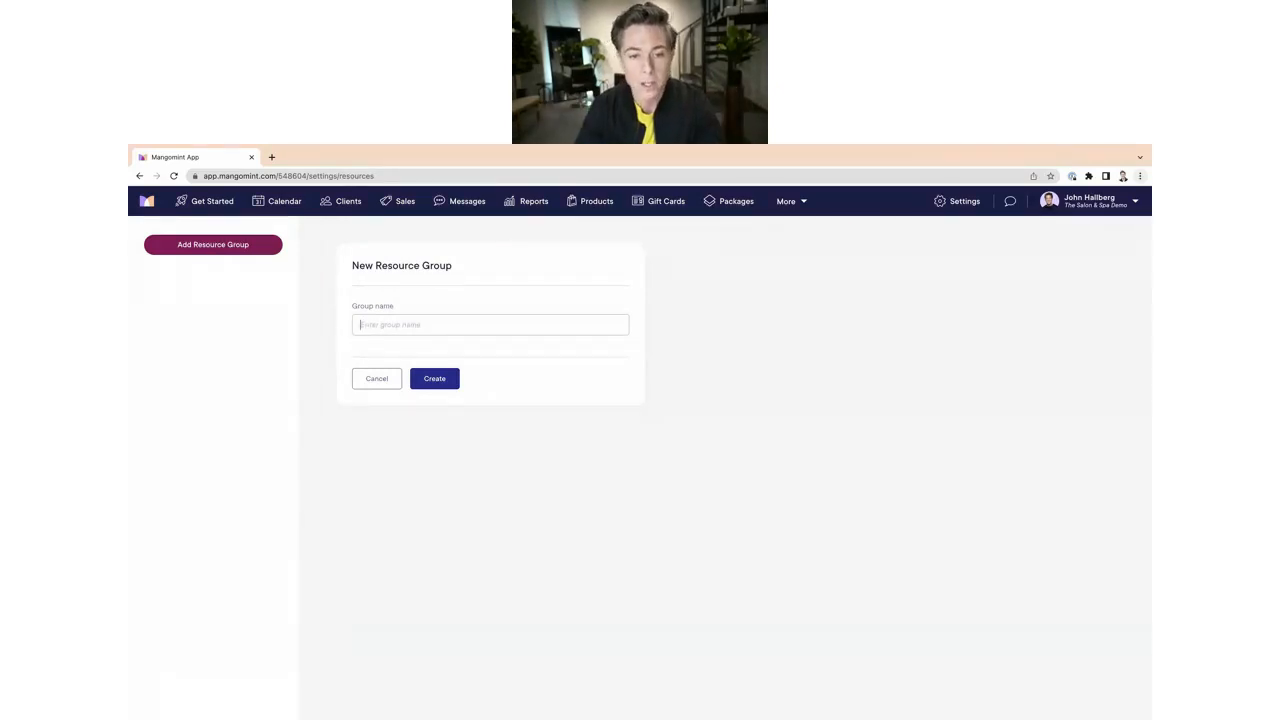
{"action": "type", "text": "Rooms"}
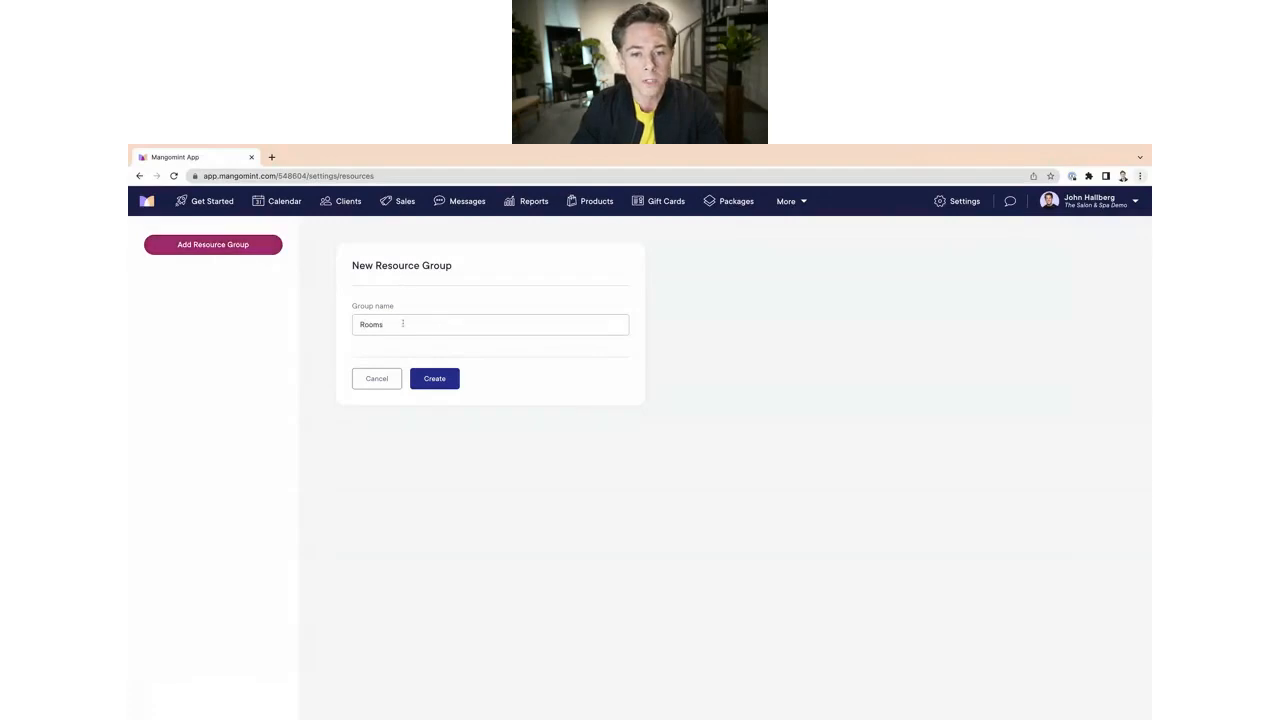
{"action": "left_click", "coordinate": [434, 382]}
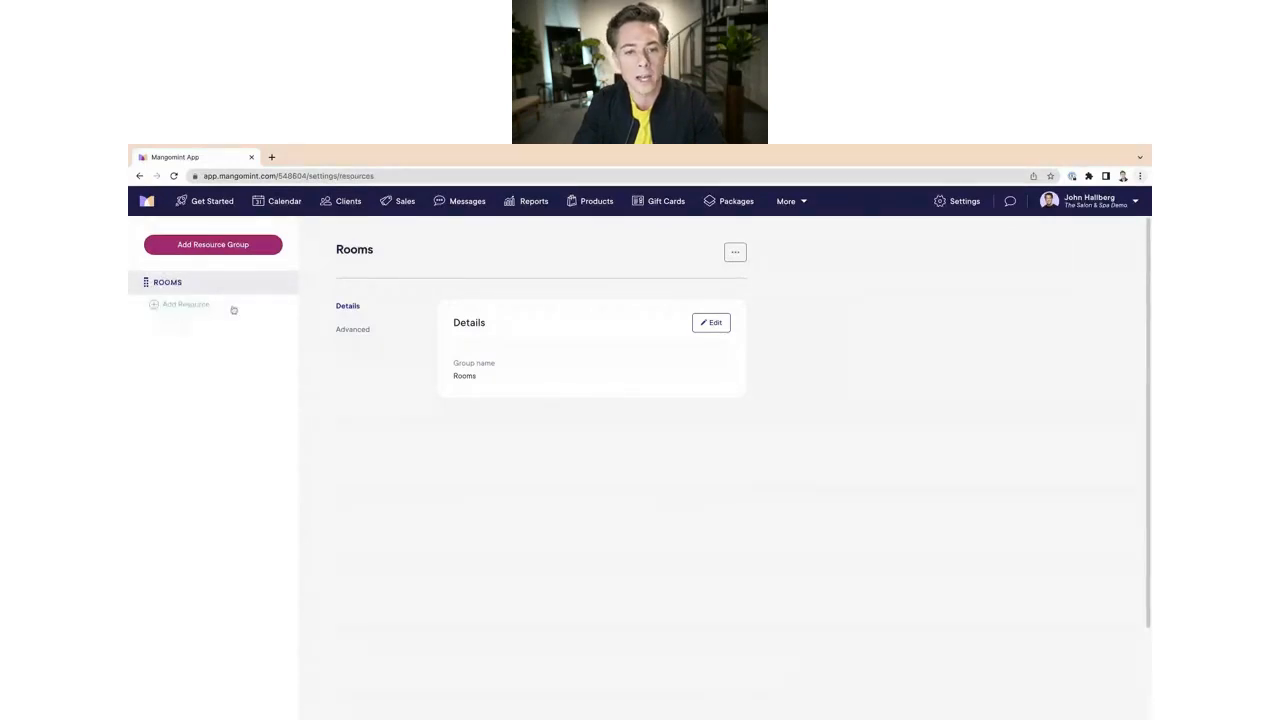
Step: Add a resource named Massage Room 1 to the Rooms group
{"action": "left_click", "coordinate": [157, 306]}
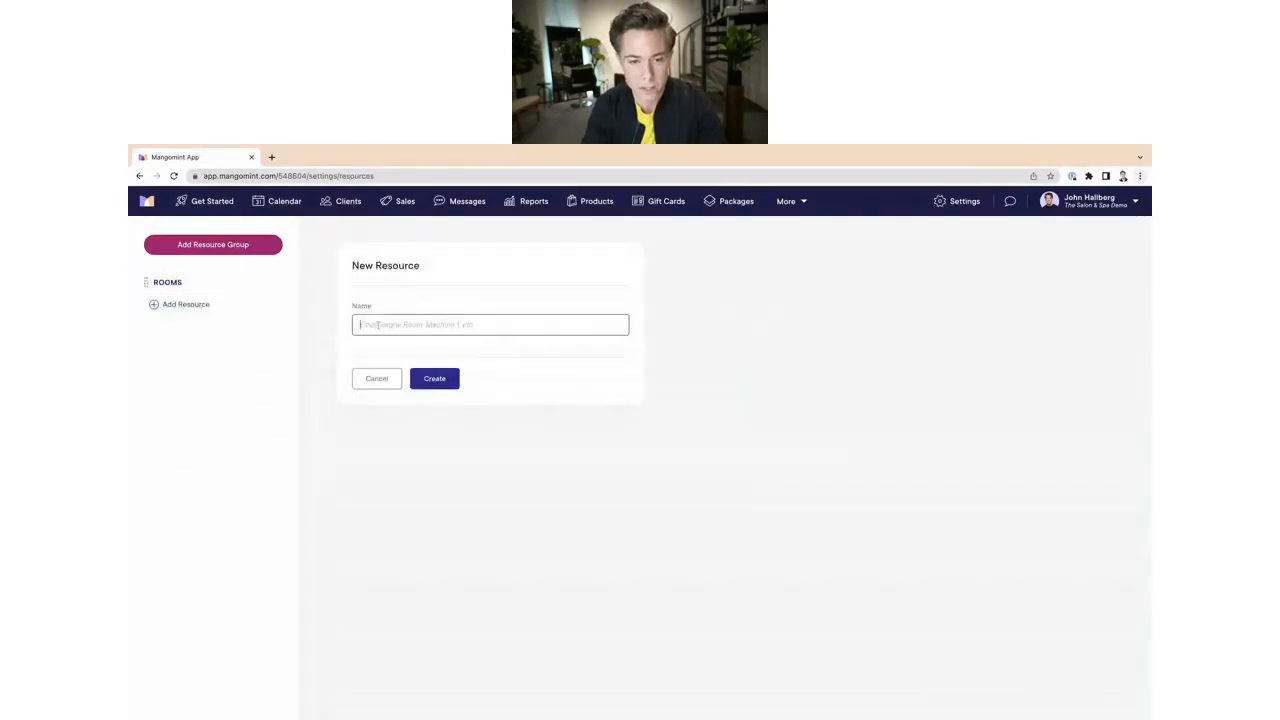
{"action": "type", "text": "Massage R"}
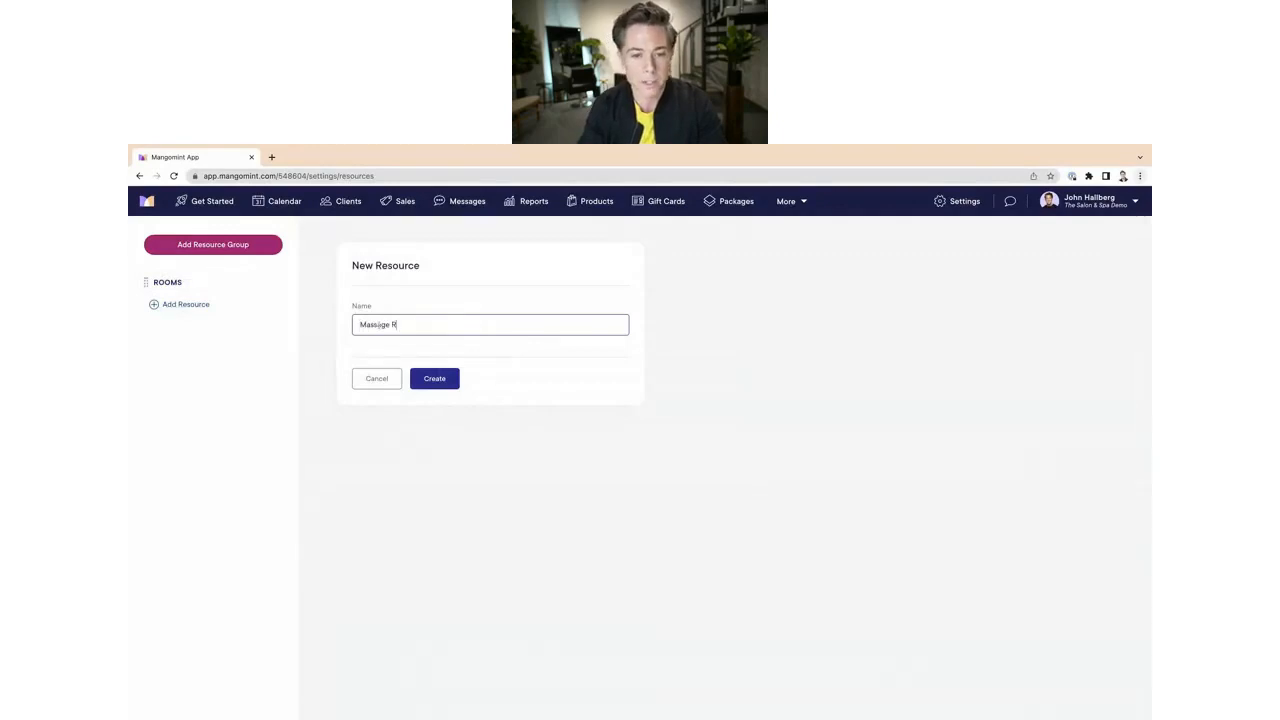
{"action": "type", "text": "oom 1"}
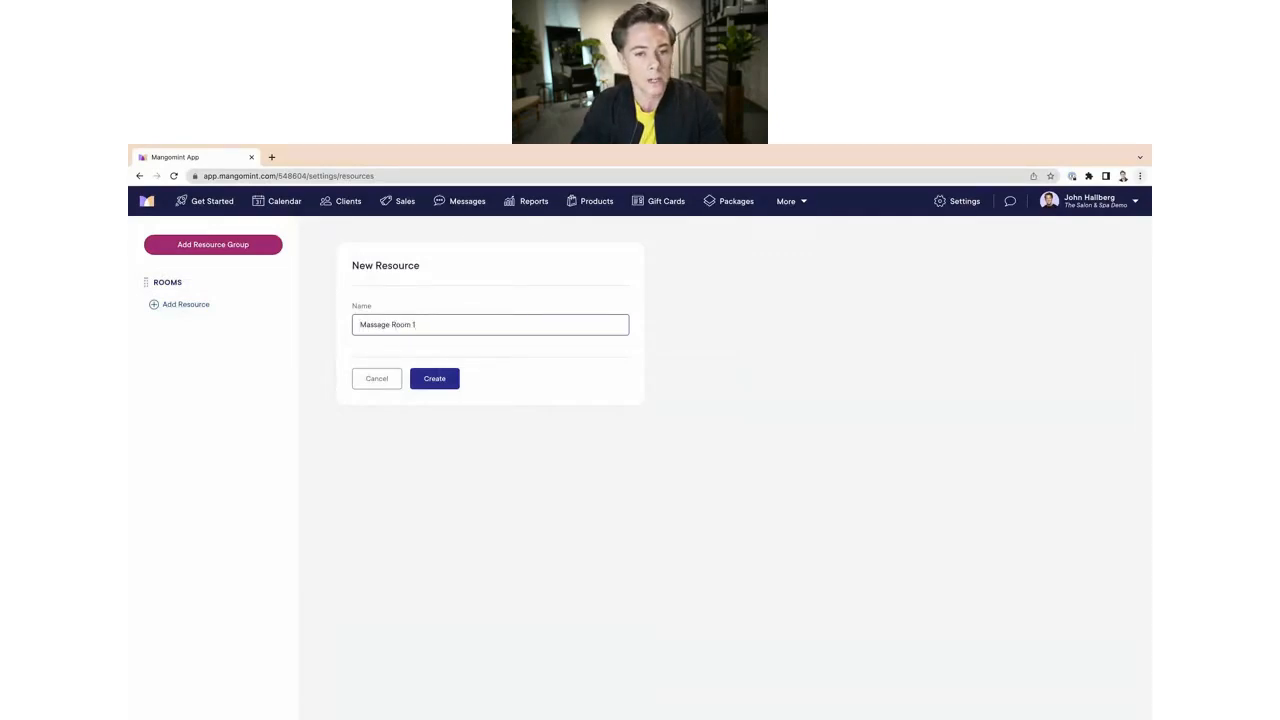
{"action": "left_click", "coordinate": [427, 378]}
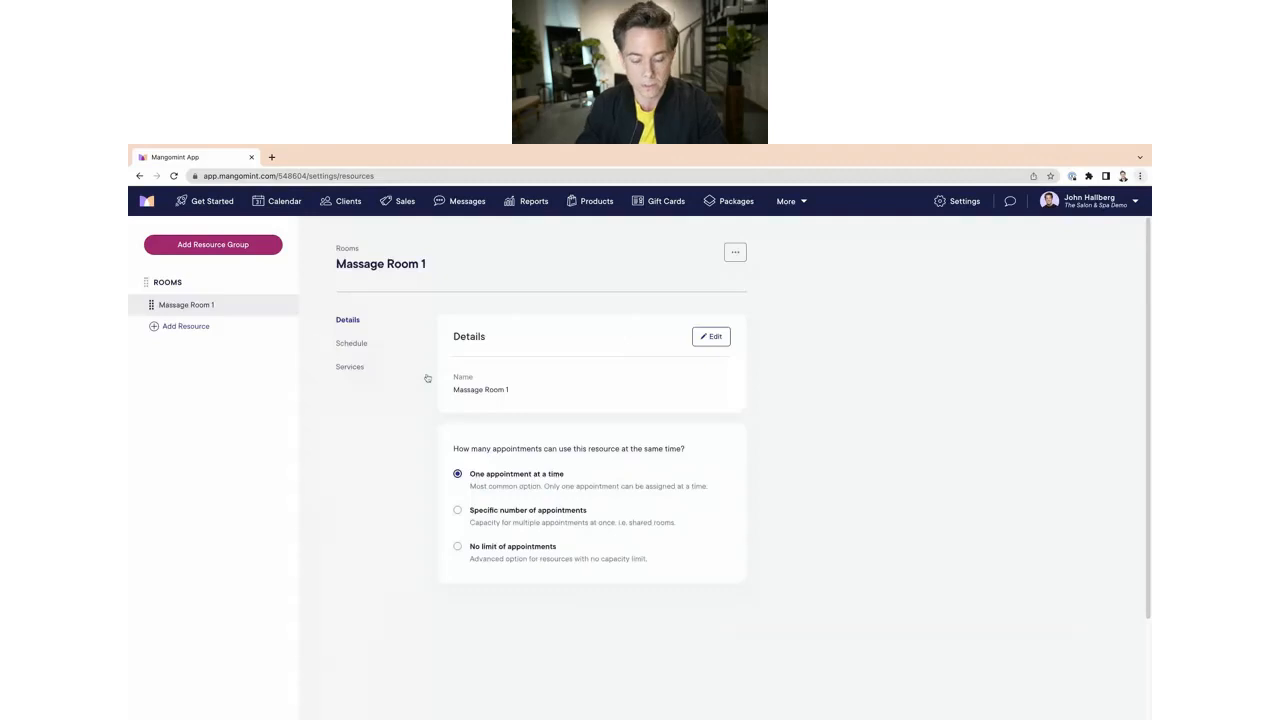
Step: Add a second resource named Massage Room 2 to the Rooms group
{"action": "left_click", "coordinate": [195, 328]}
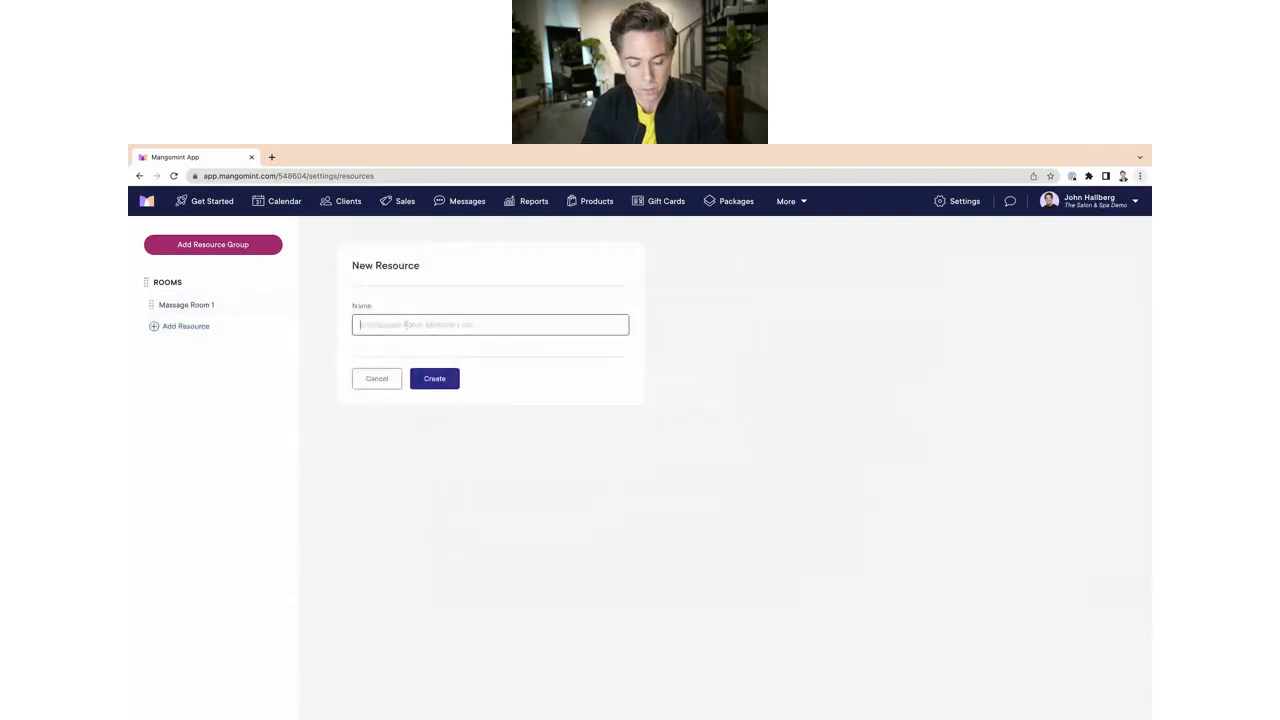
{"action": "type", "text": "Massage Room 2"}
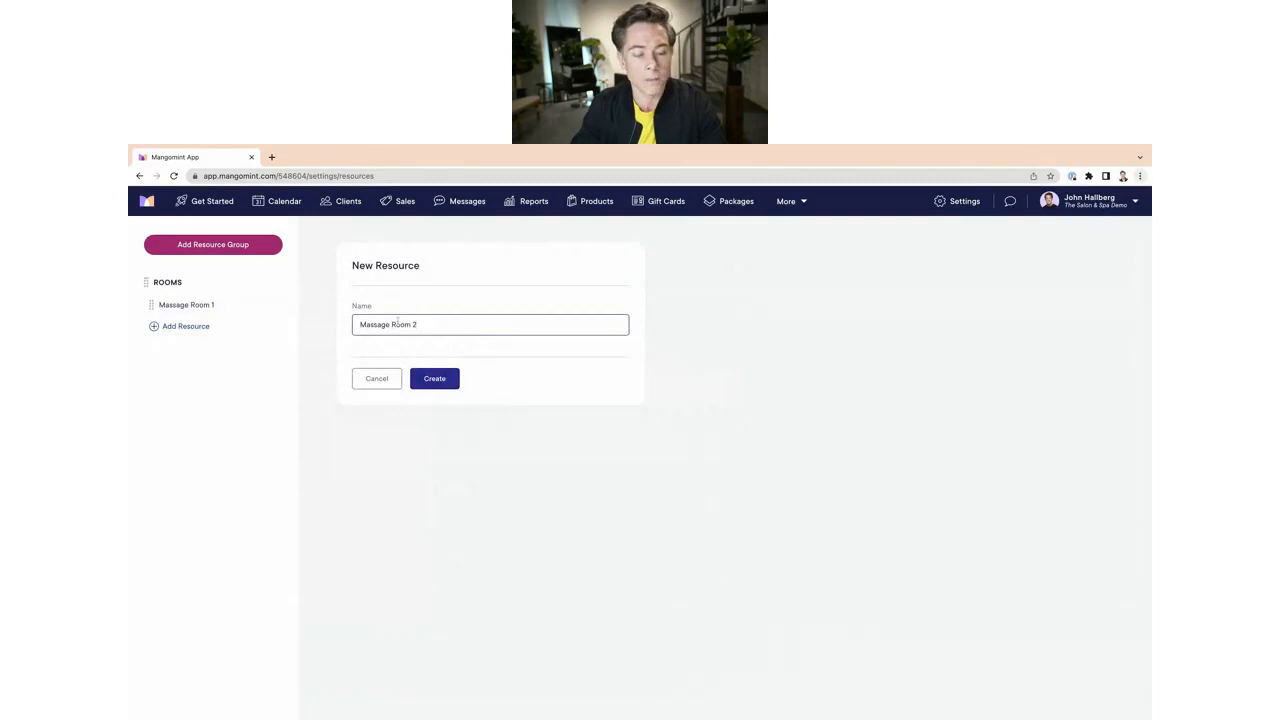
{"action": "left_click", "coordinate": [434, 378]}
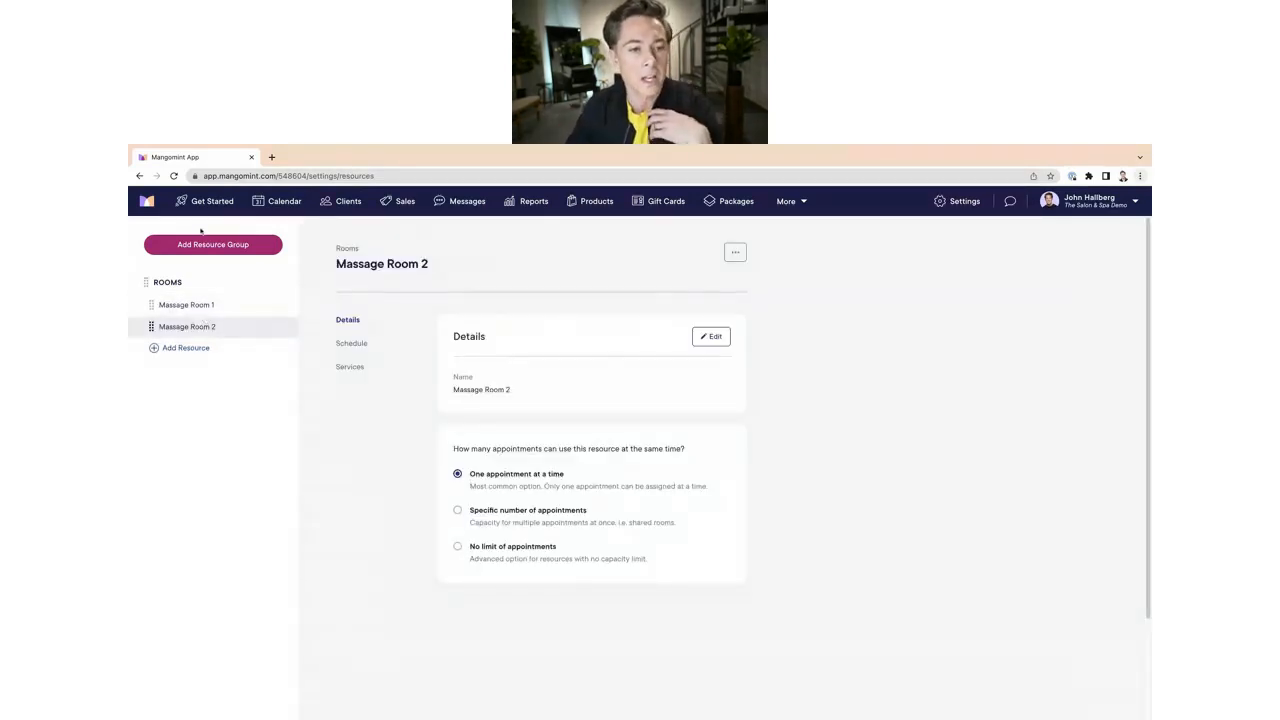
Step: Review the capacity and schedule availability options of Massage Room 1 and Massage Room 2
{"action": "left_click", "coordinate": [199, 309]}
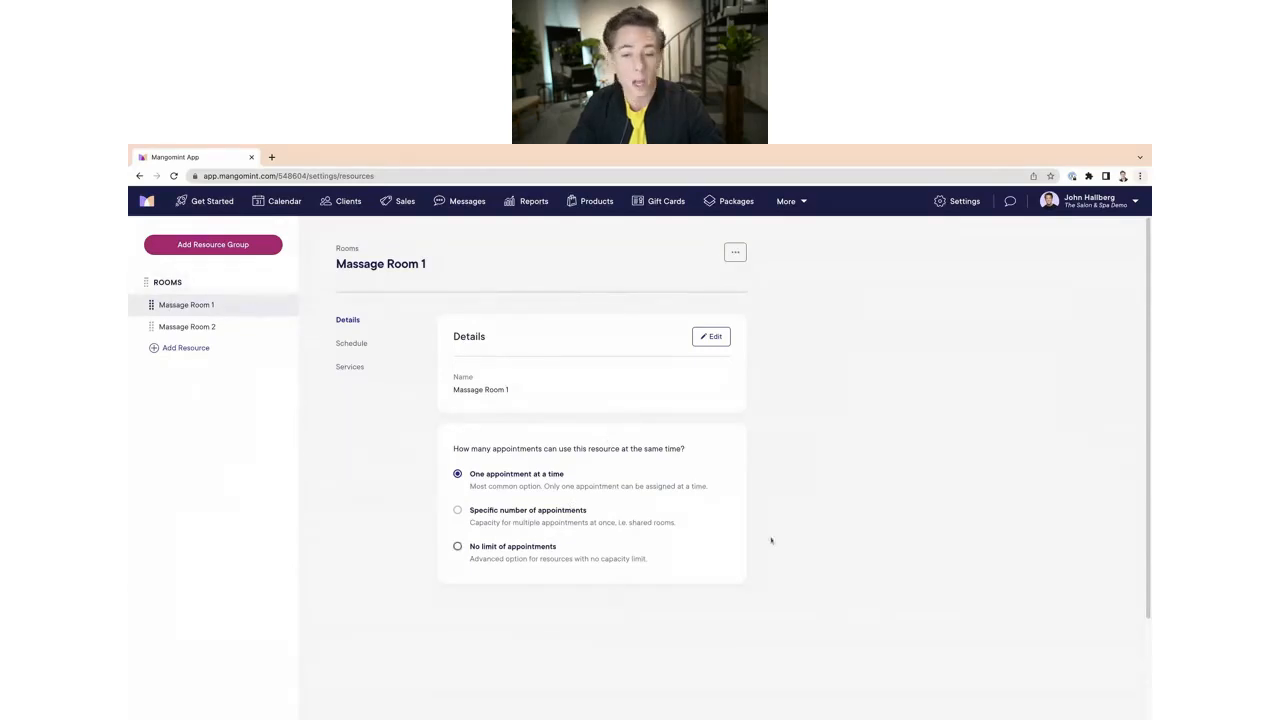
{"action": "scroll", "coordinate": [485, 487], "scroll_direction": "down", "scroll_amount": 1}
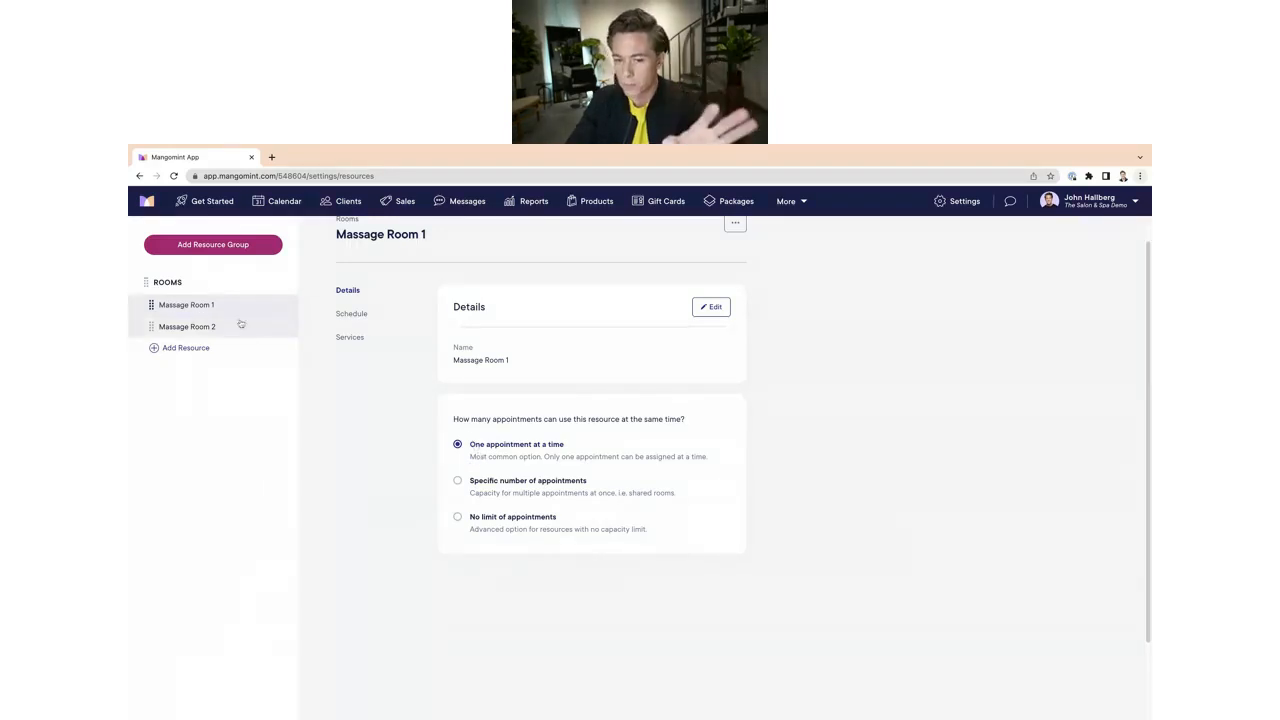
{"action": "left_click", "coordinate": [458, 481]}
{"action": "left_click", "coordinate": [485, 531]}
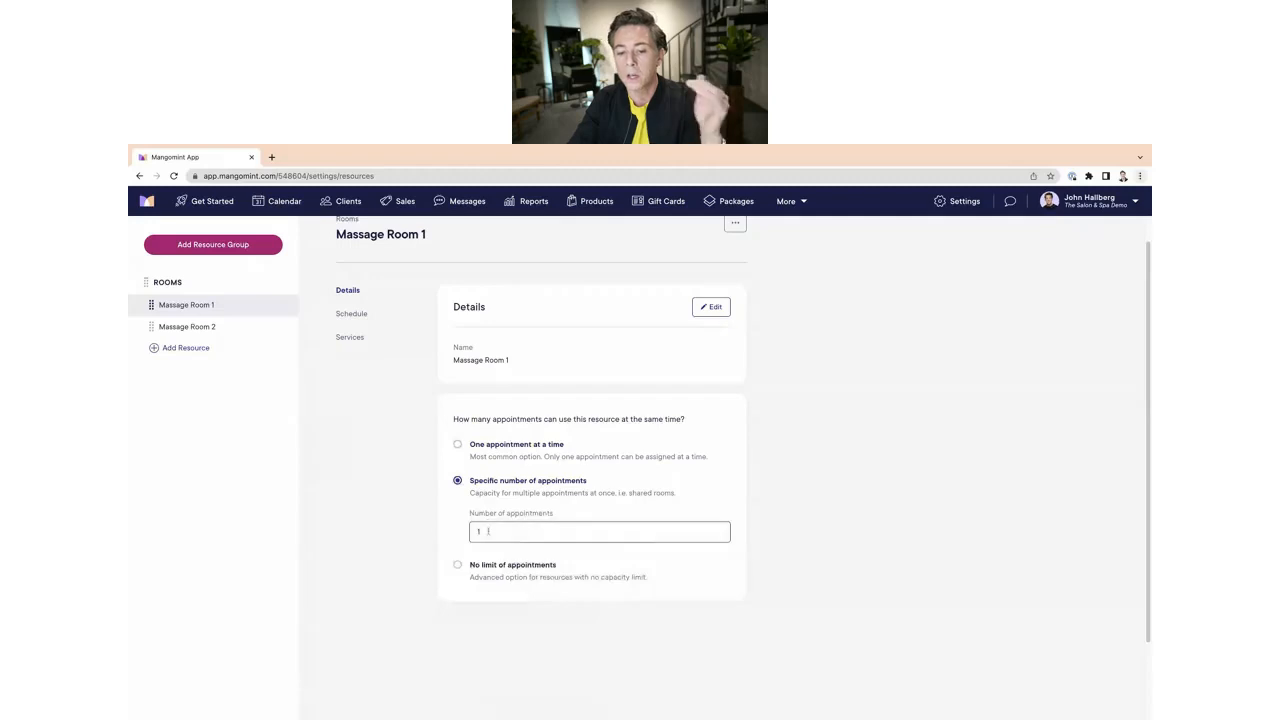
{"action": "left_click", "coordinate": [485, 515]}
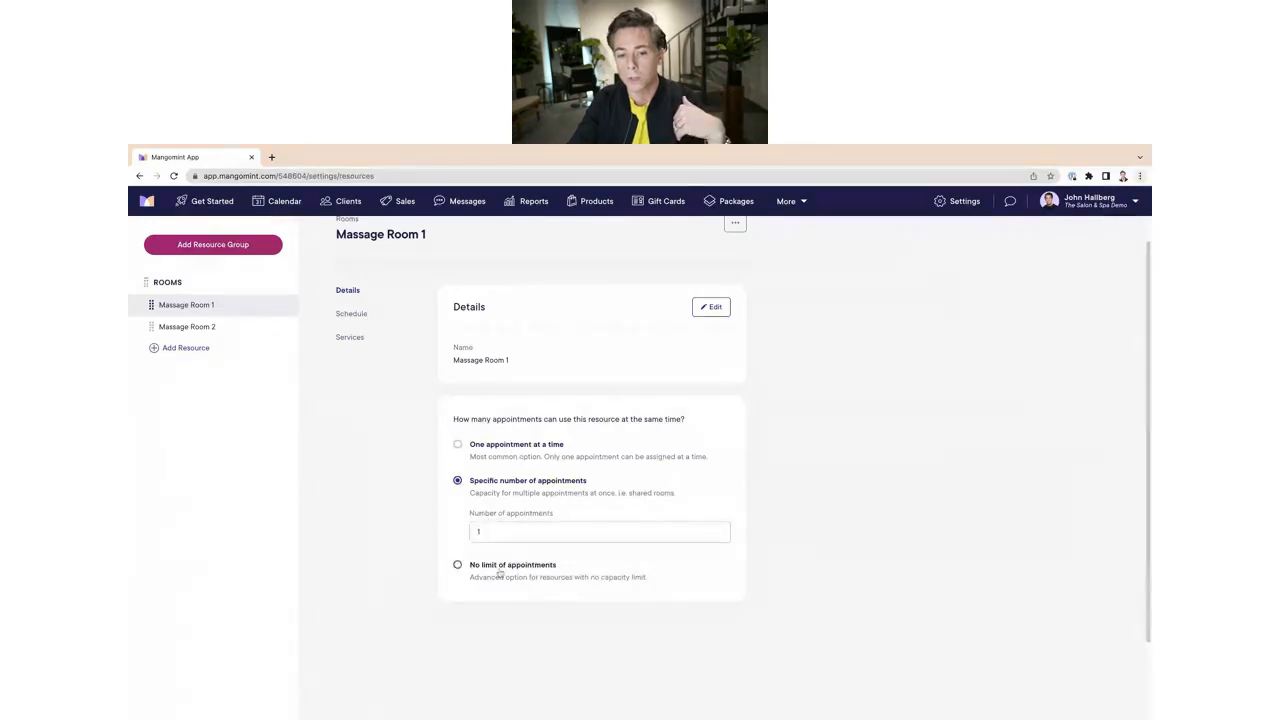
{"action": "left_click", "coordinate": [458, 444]}
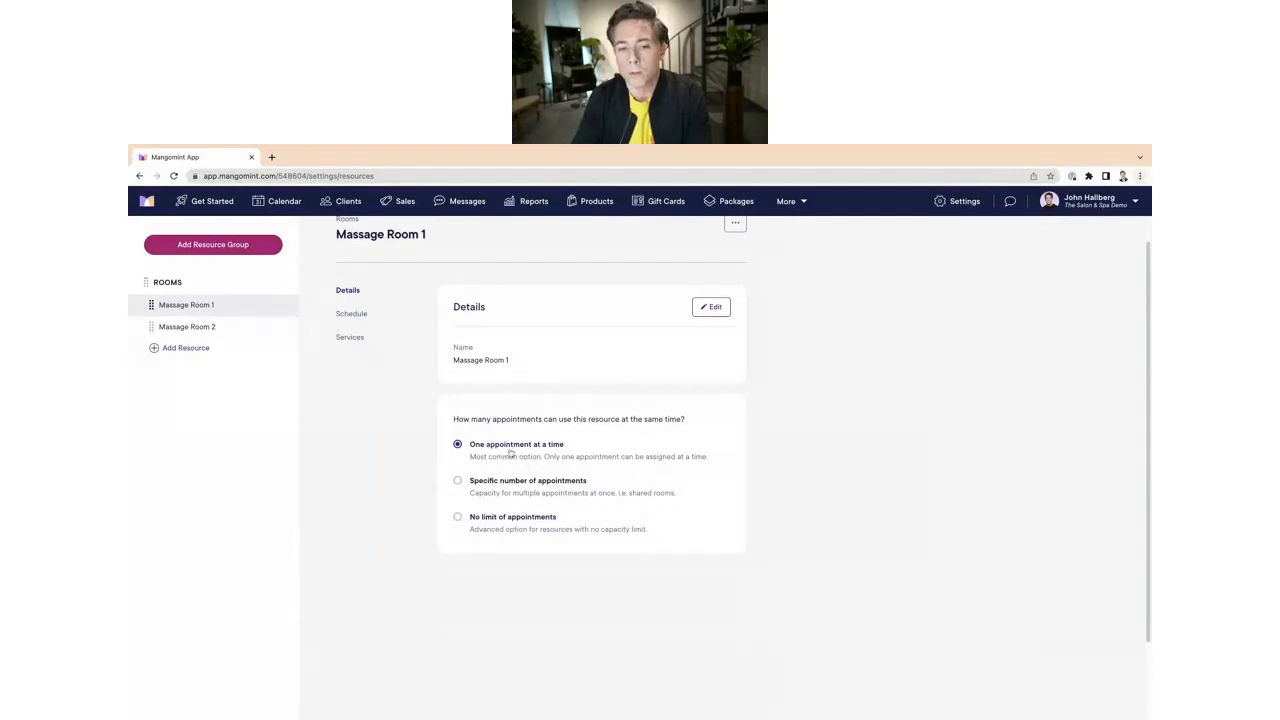
{"action": "left_click", "coordinate": [359, 314]}
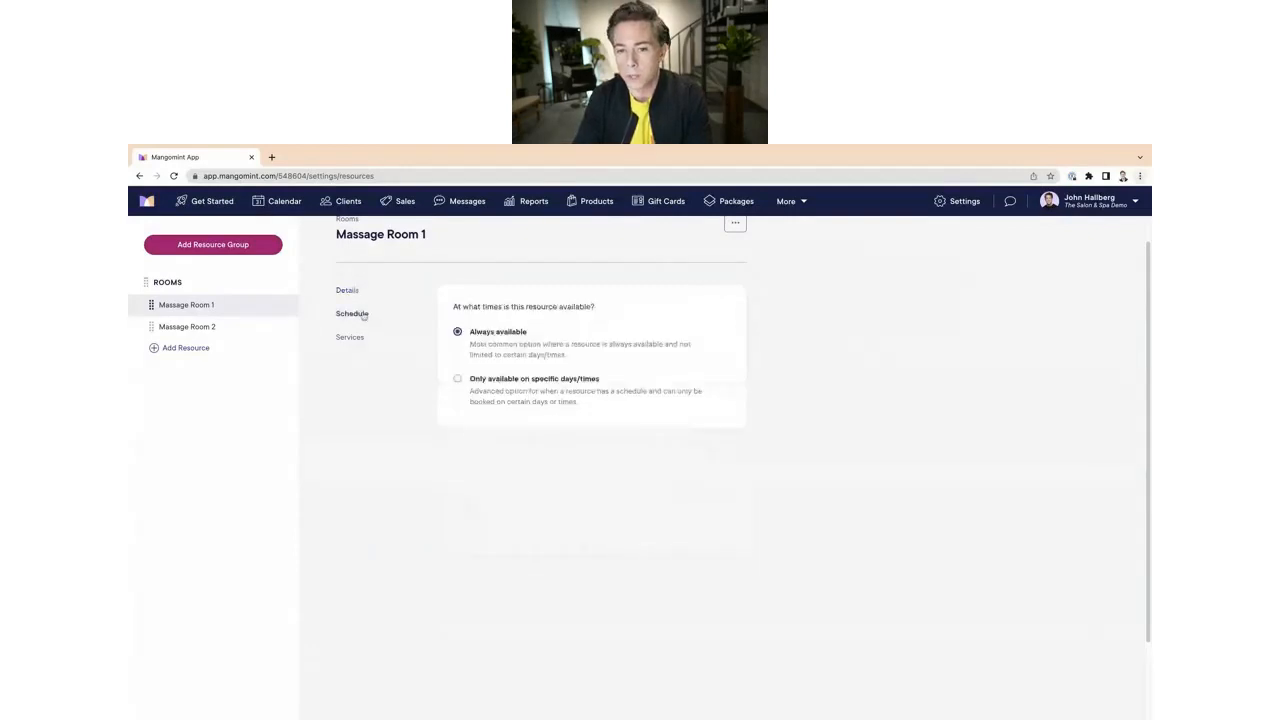
{"action": "scroll", "coordinate": [485, 415], "scroll_direction": "up", "scroll_amount": 1}
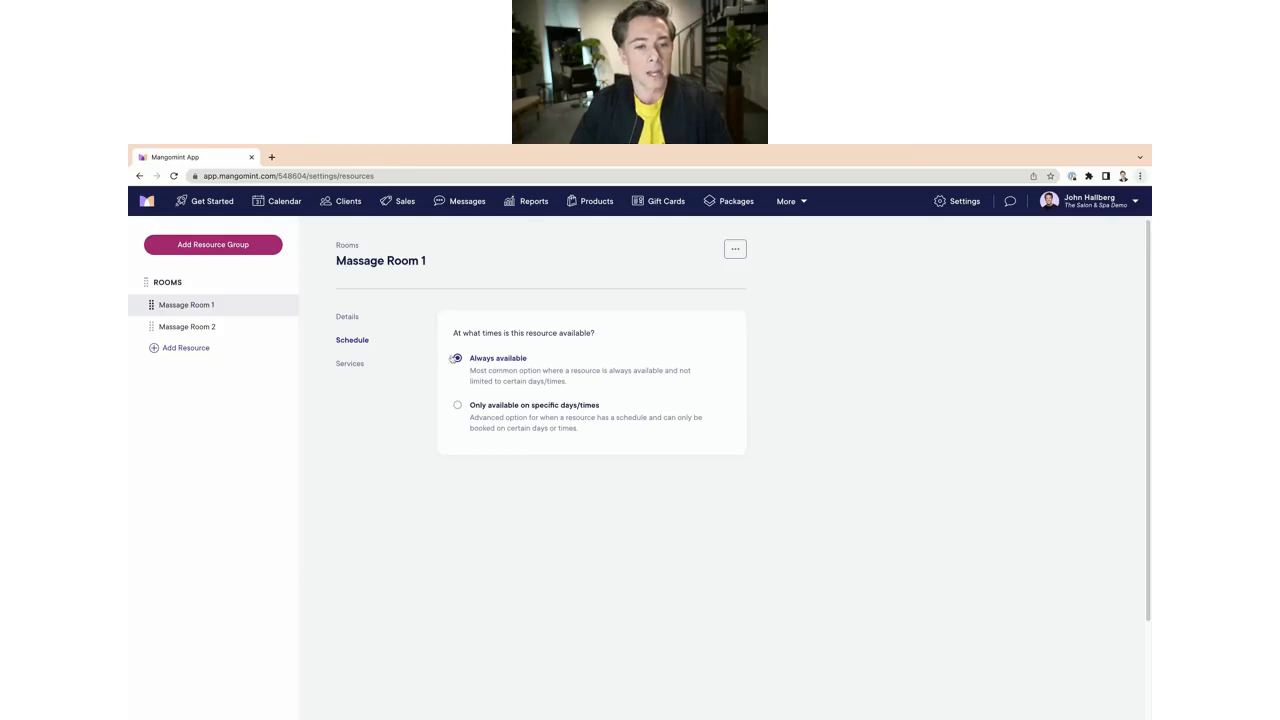
{"action": "left_click", "coordinate": [210, 330]}
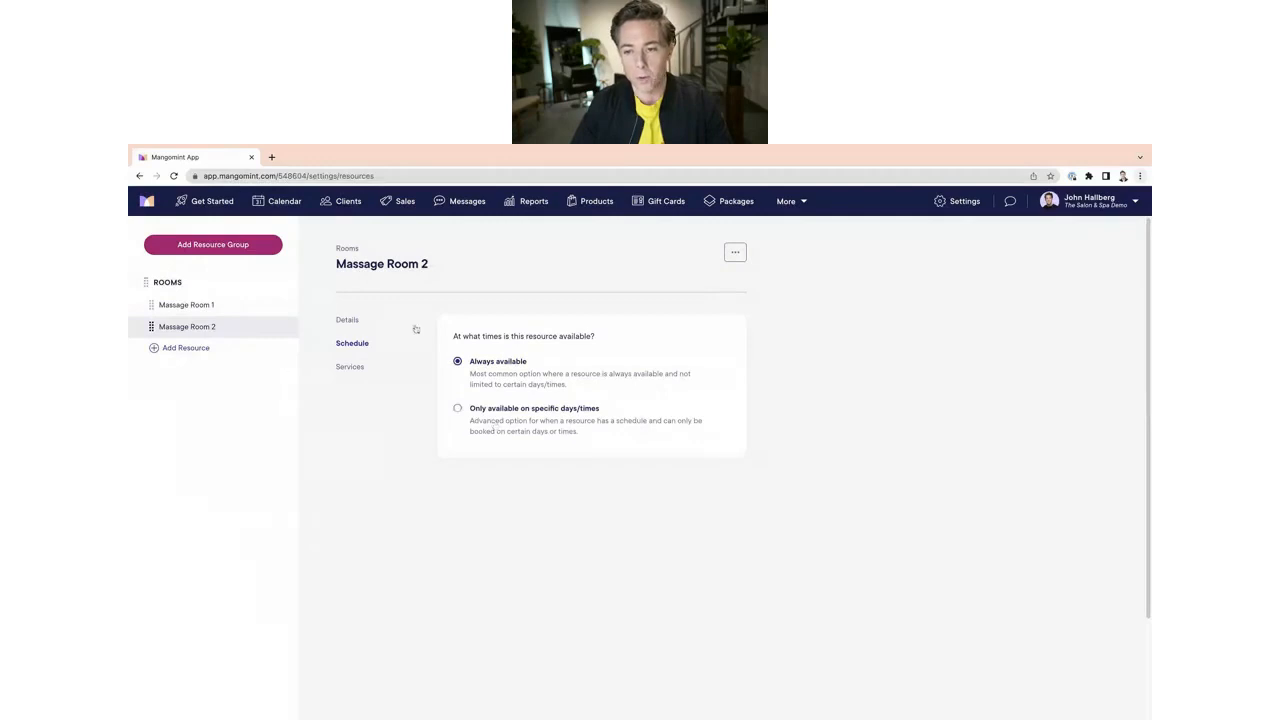
Step: Add a resource requirement to the Swedish Massage service using the Rooms group, limited to specific resources Massage Room 1 and Massage Room 2
{"action": "left_click", "coordinate": [350, 321]}
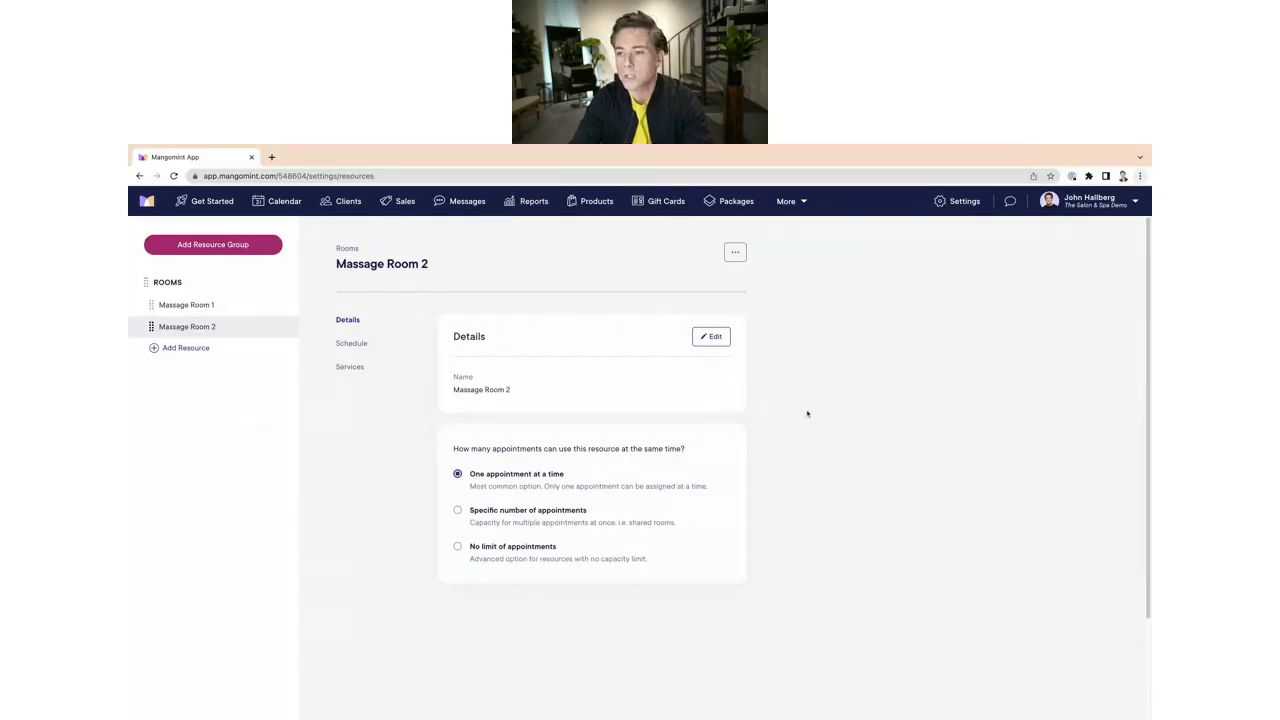
{"action": "left_click", "coordinate": [956, 201]}
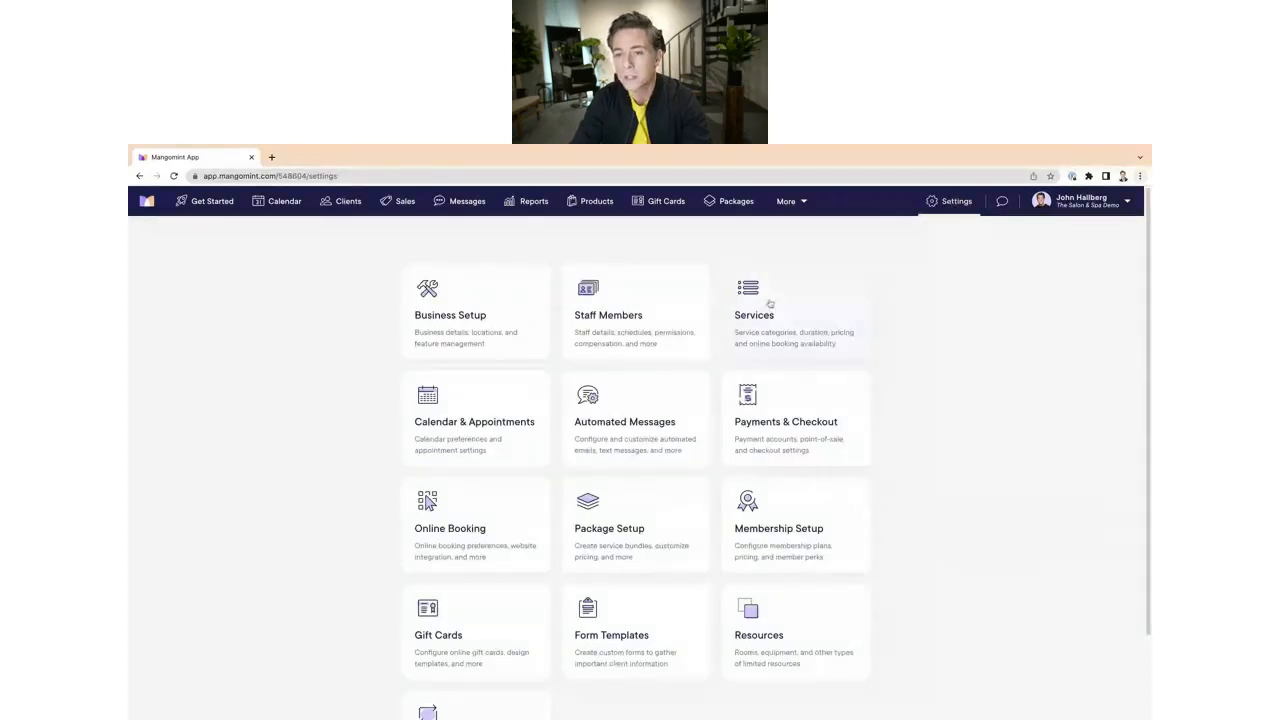
{"action": "left_click", "coordinate": [830, 345]}
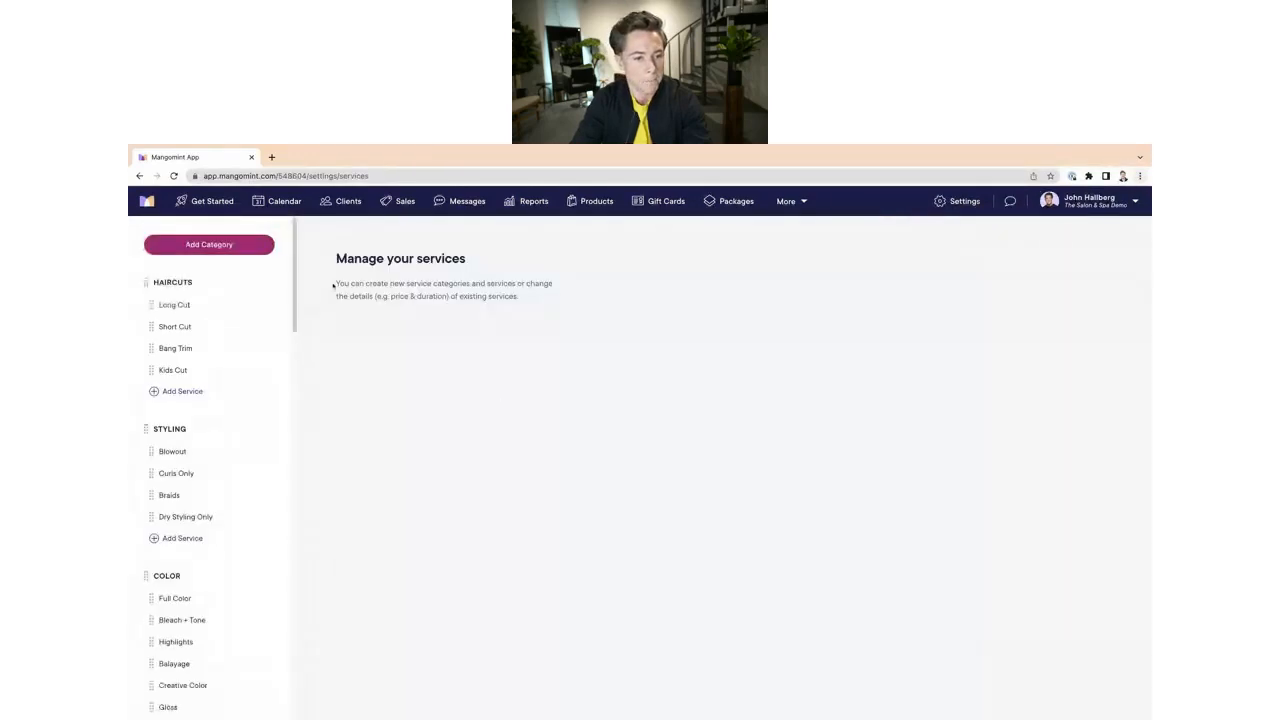
{"action": "scroll", "coordinate": [295, 264], "scroll_direction": "down", "scroll_amount": 10}
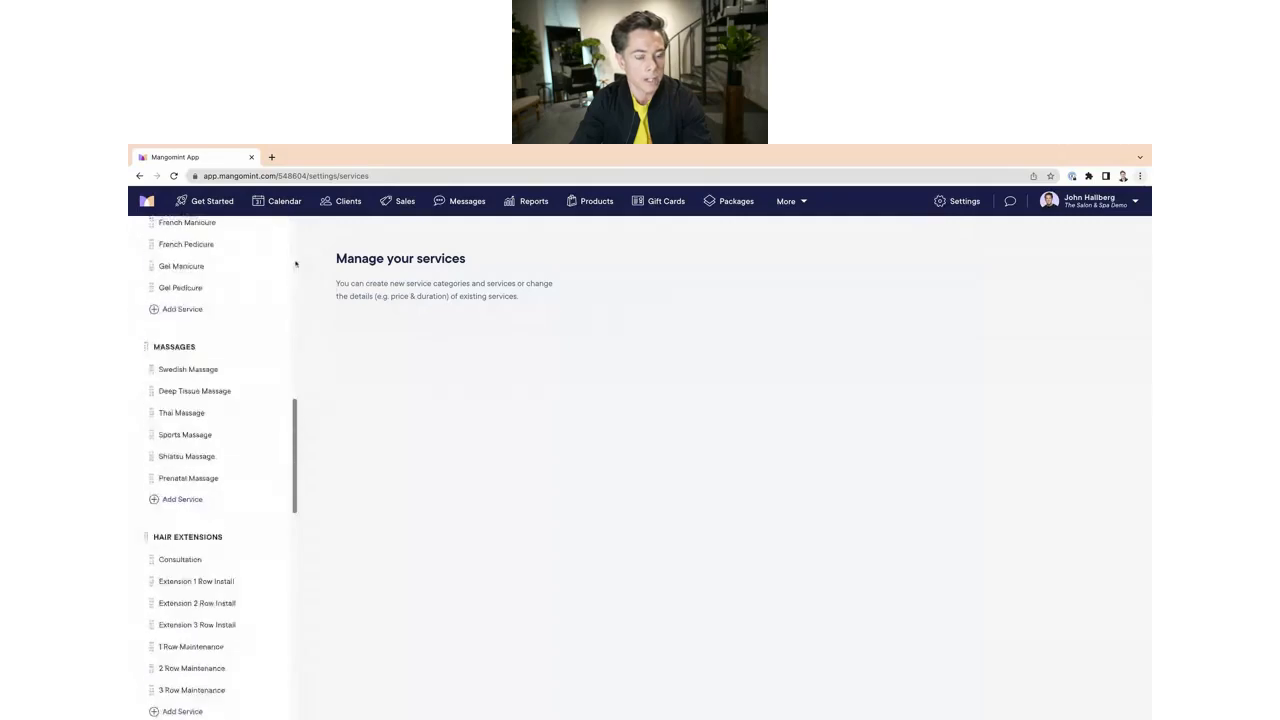
{"action": "scroll", "coordinate": [295, 264], "scroll_direction": "down", "scroll_amount": 3}
{"action": "scroll", "coordinate": [229, 371], "scroll_direction": "up", "scroll_amount": 1}
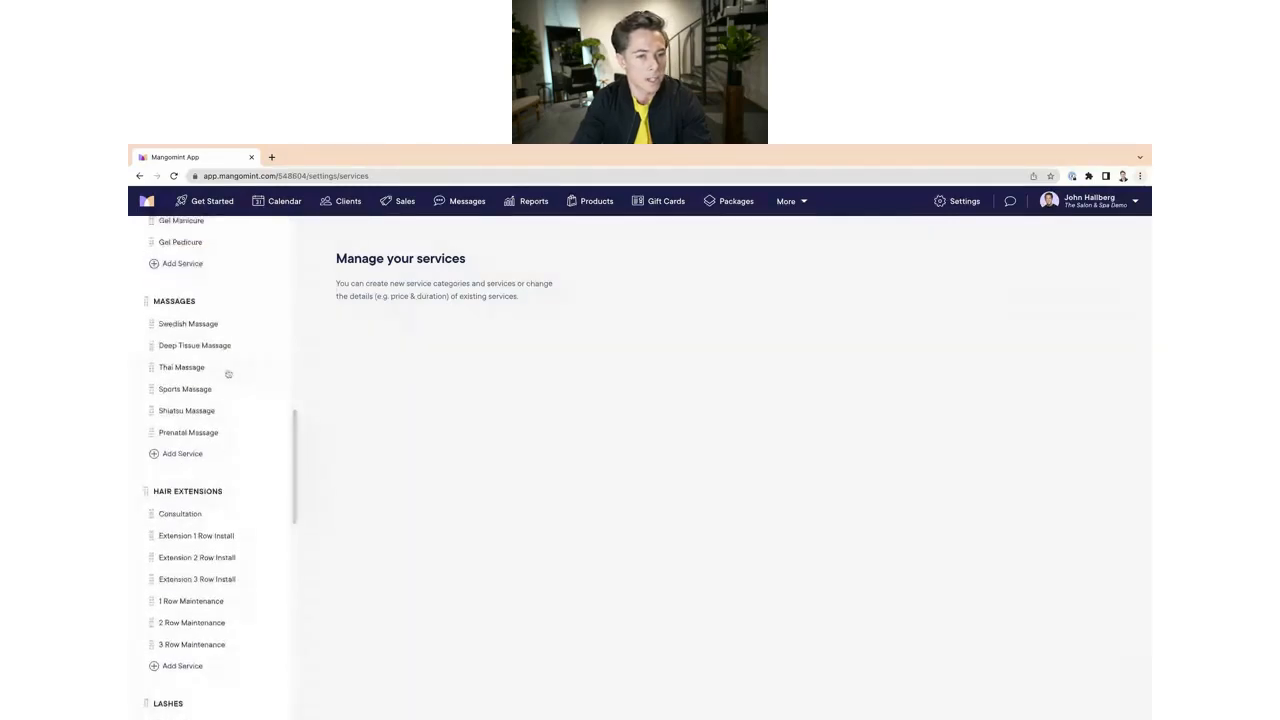
{"action": "left_click", "coordinate": [186, 326]}
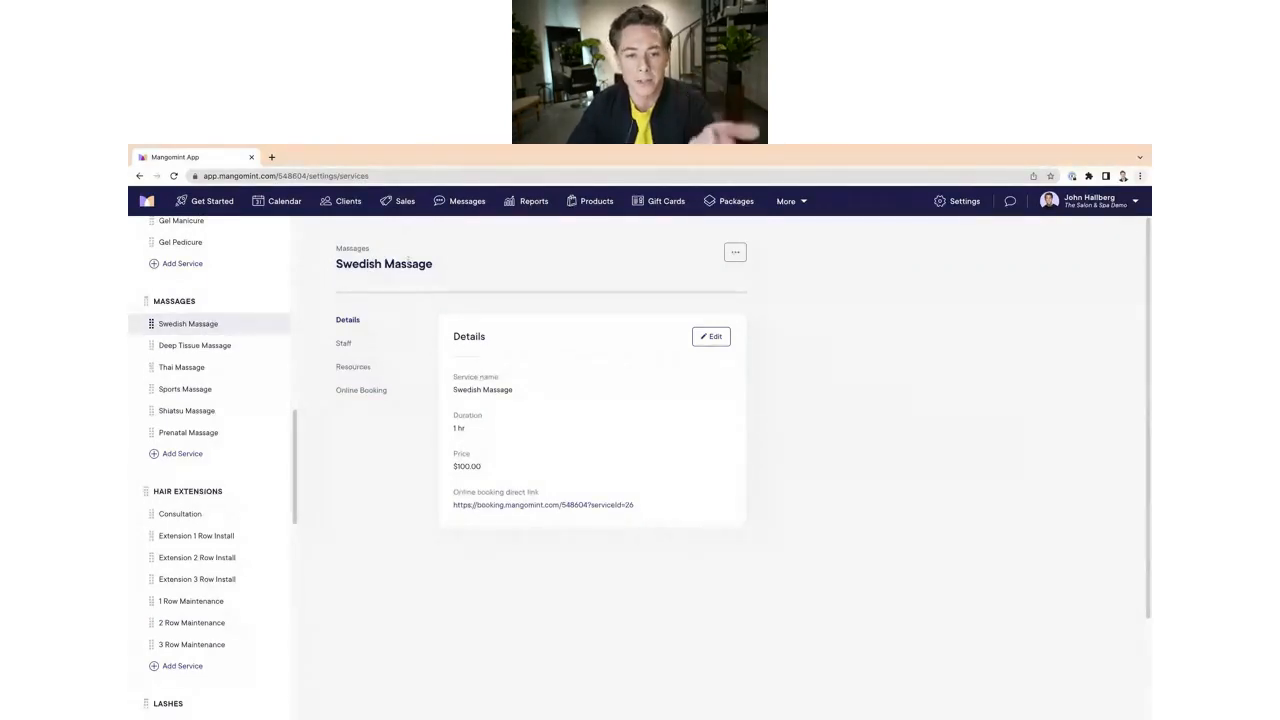
{"action": "left_click", "coordinate": [358, 366]}
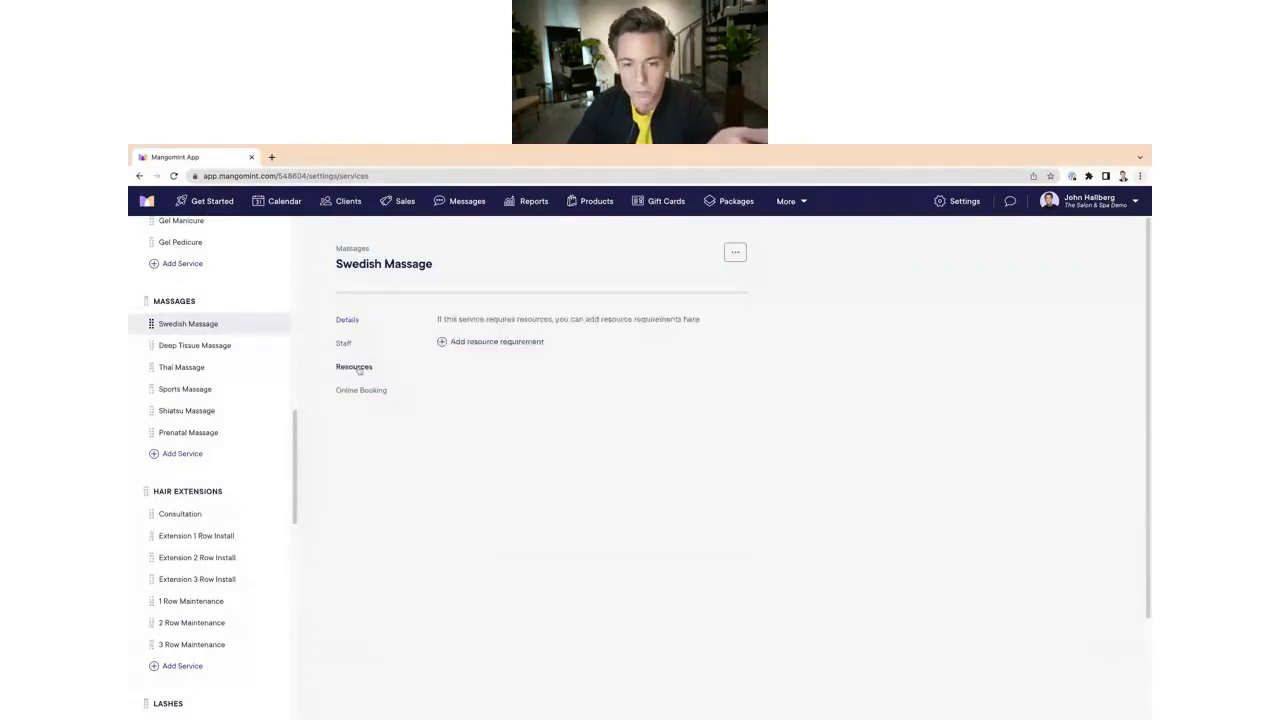
{"action": "left_click", "coordinate": [442, 341]}
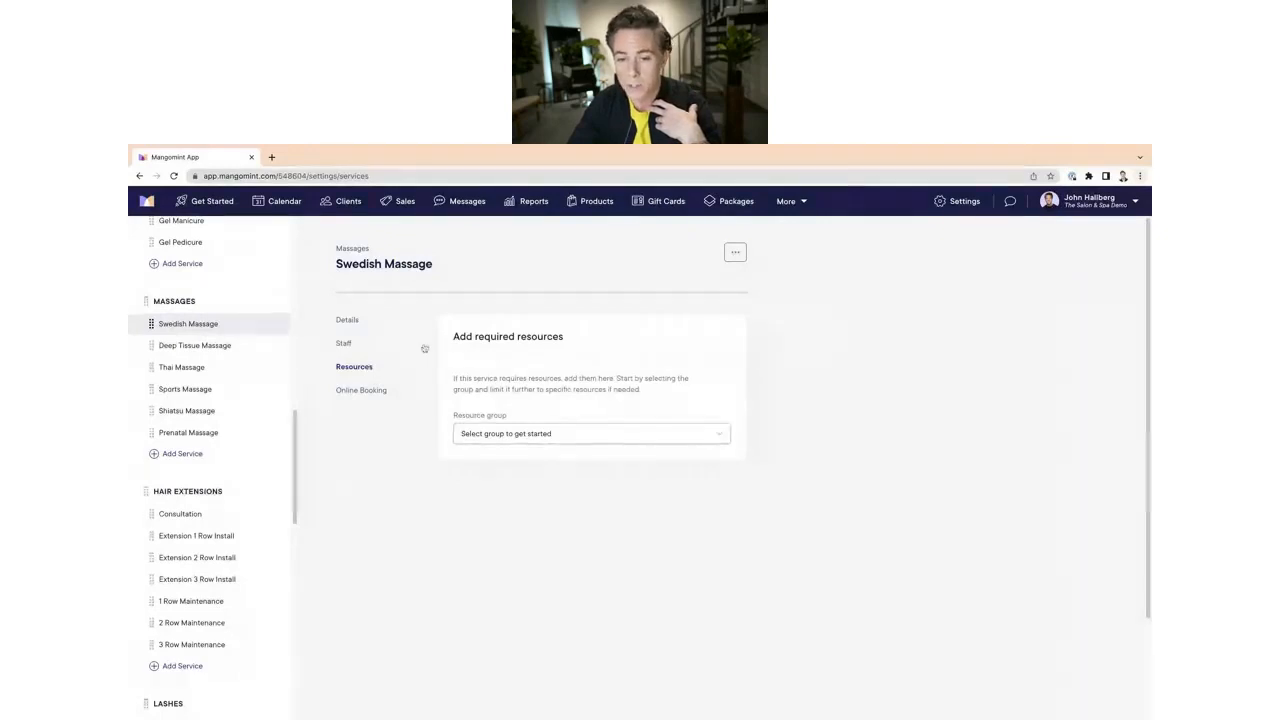
{"action": "left_click", "coordinate": [531, 433]}
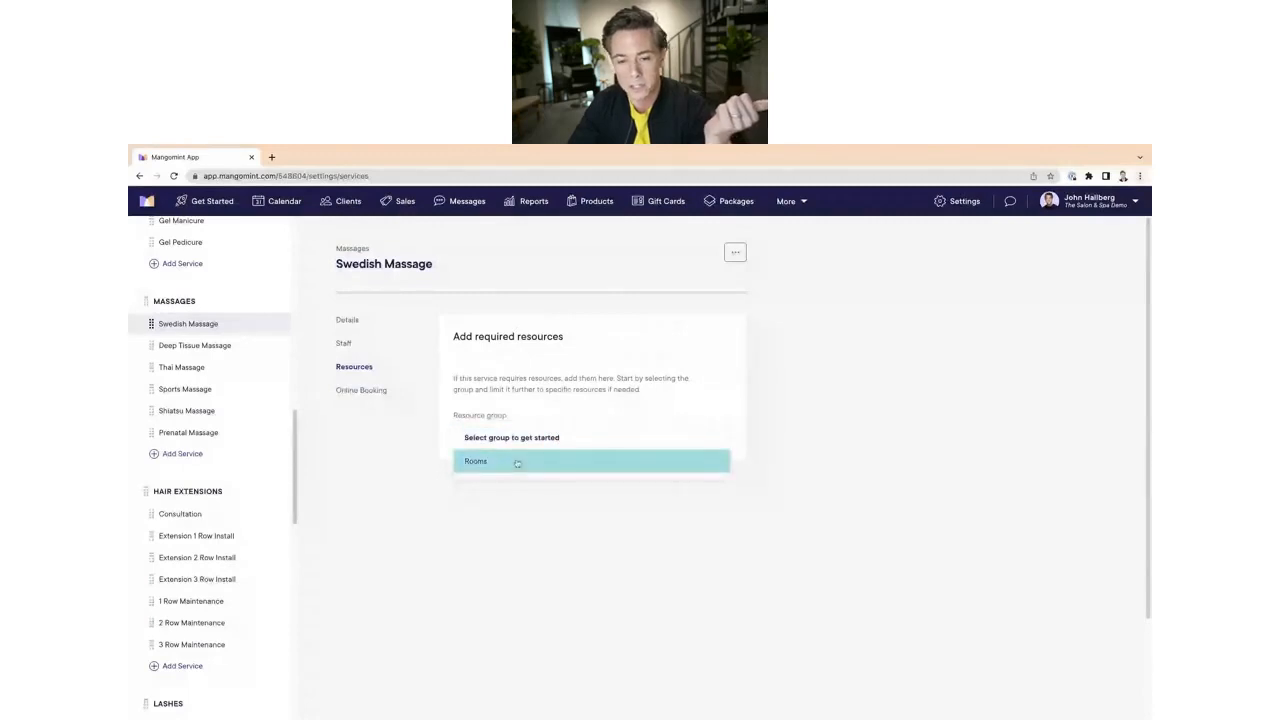
{"action": "left_click", "coordinate": [517, 462]}
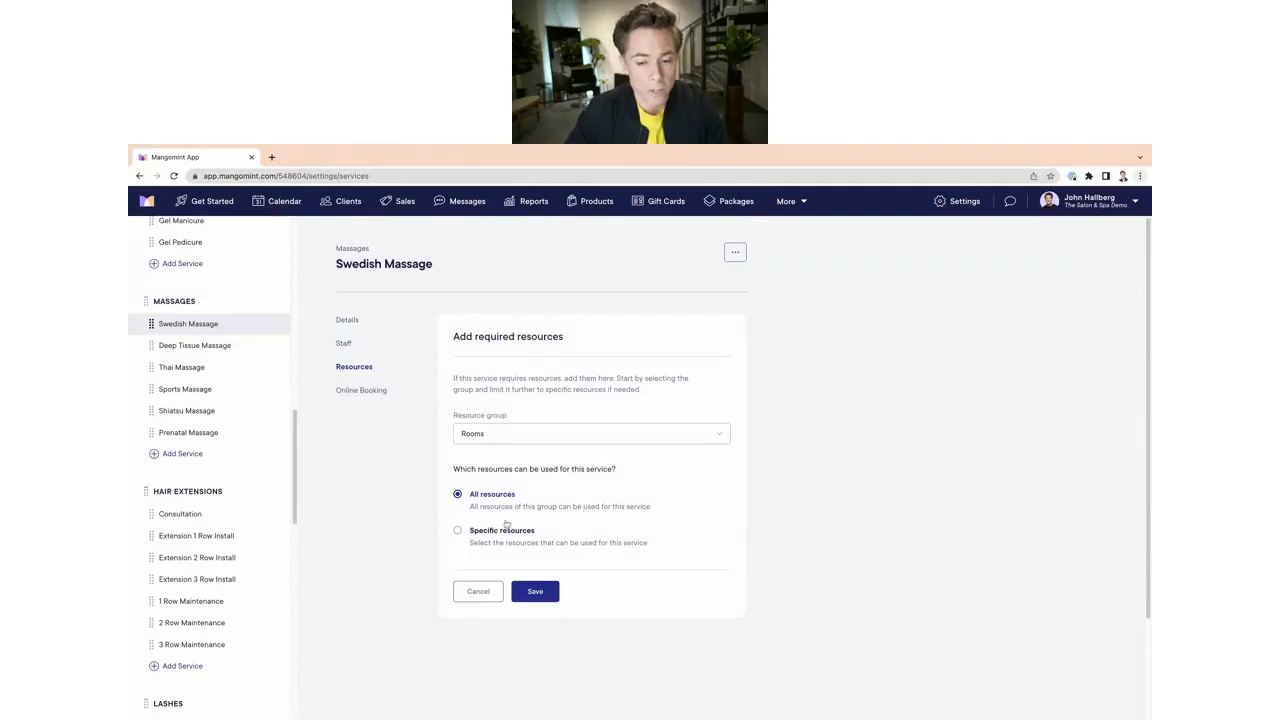
{"action": "left_click", "coordinate": [460, 533]}
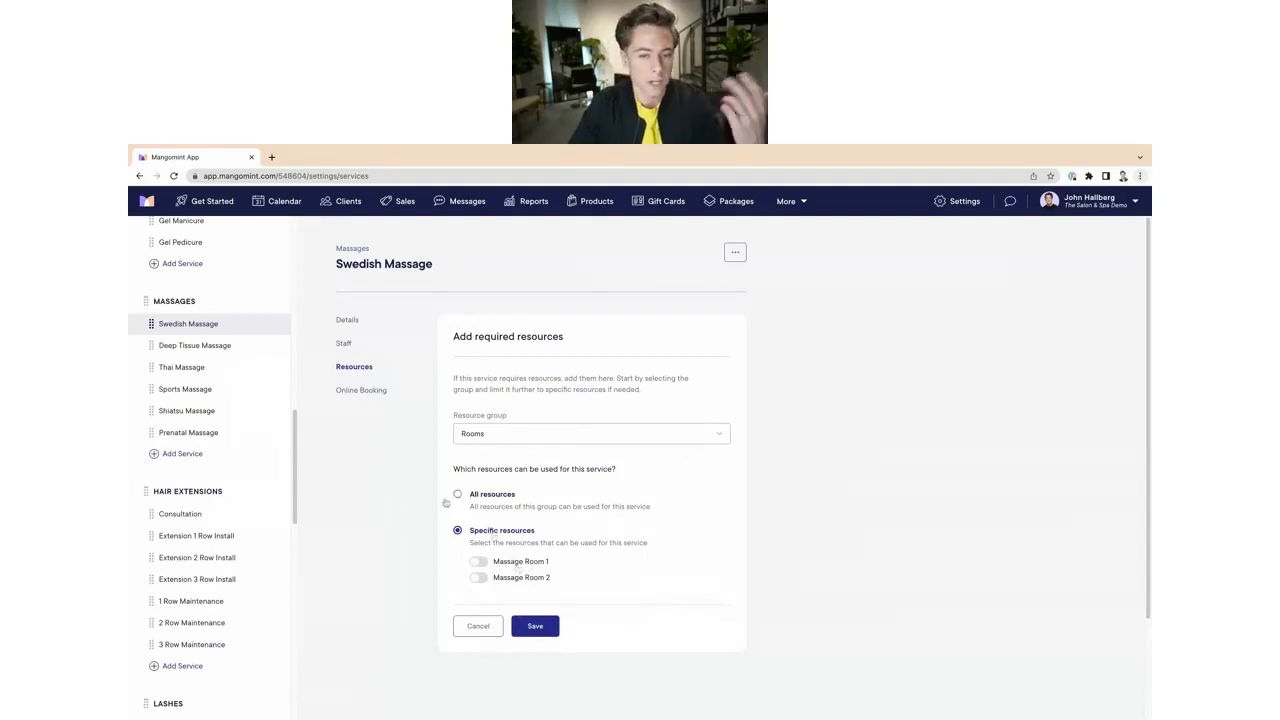
{"action": "left_click", "coordinate": [479, 562]}
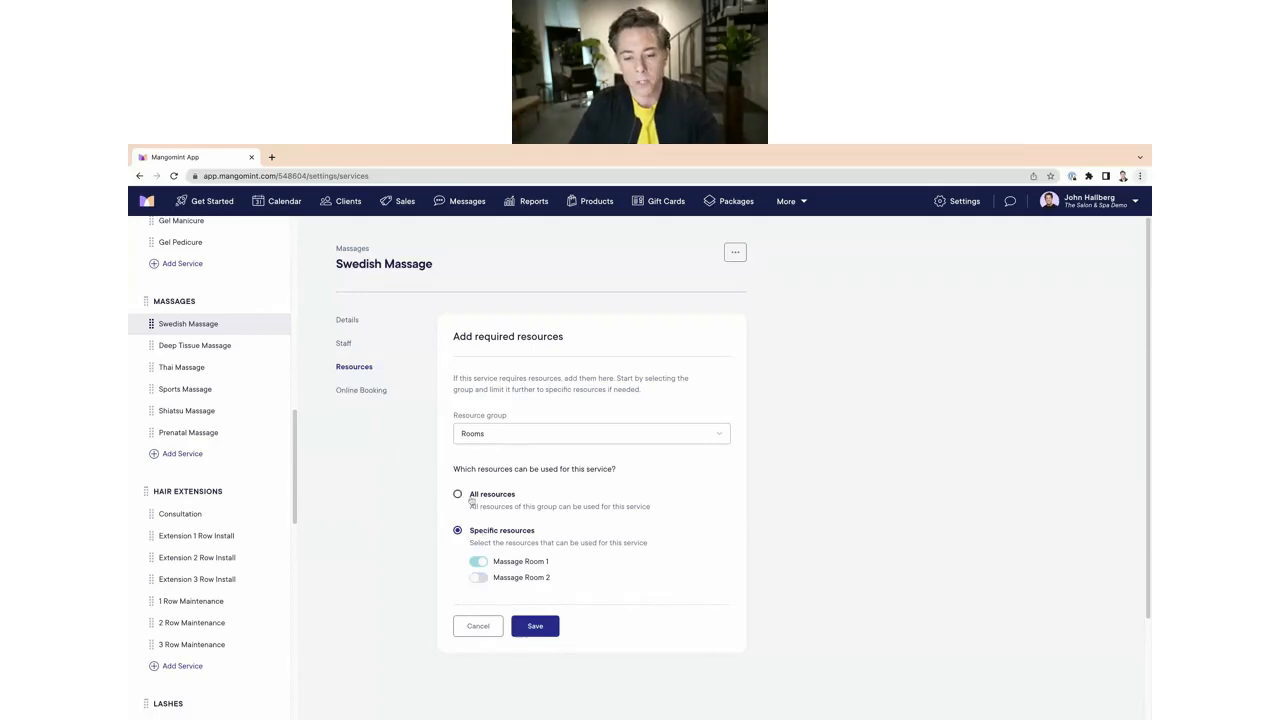
{"action": "left_click", "coordinate": [478, 578]}
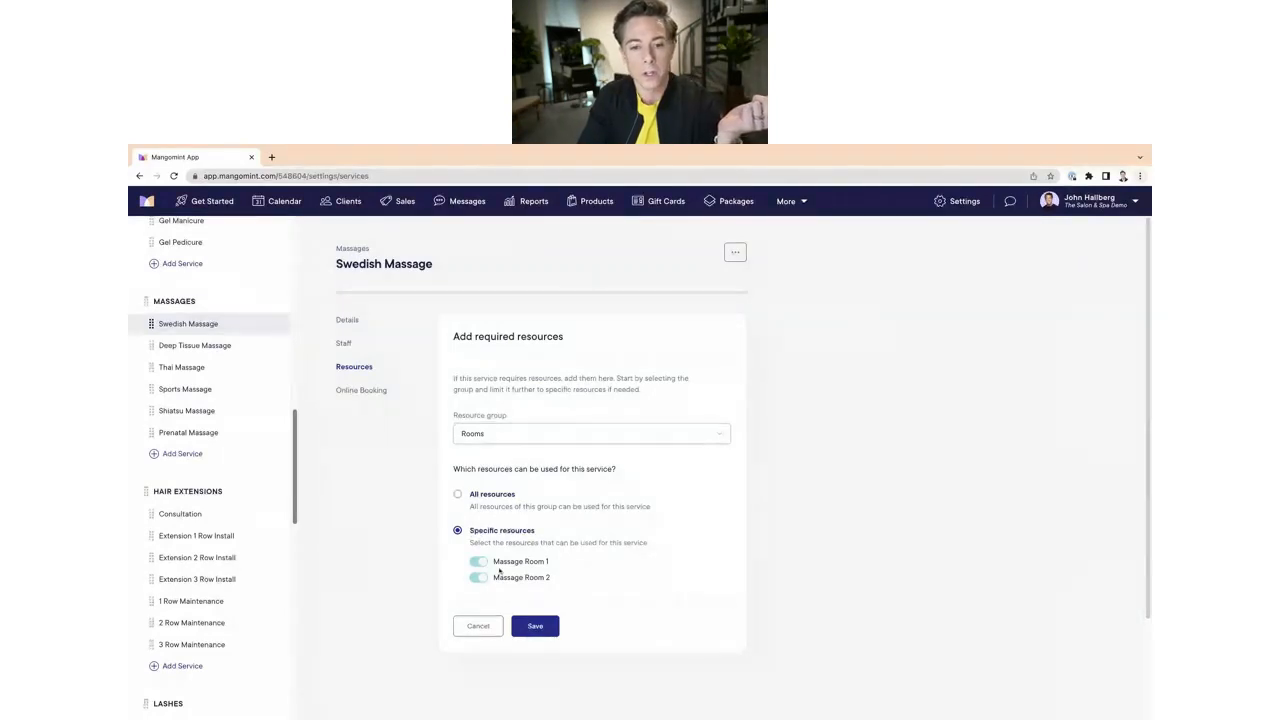
{"action": "left_click", "coordinate": [534, 627]}
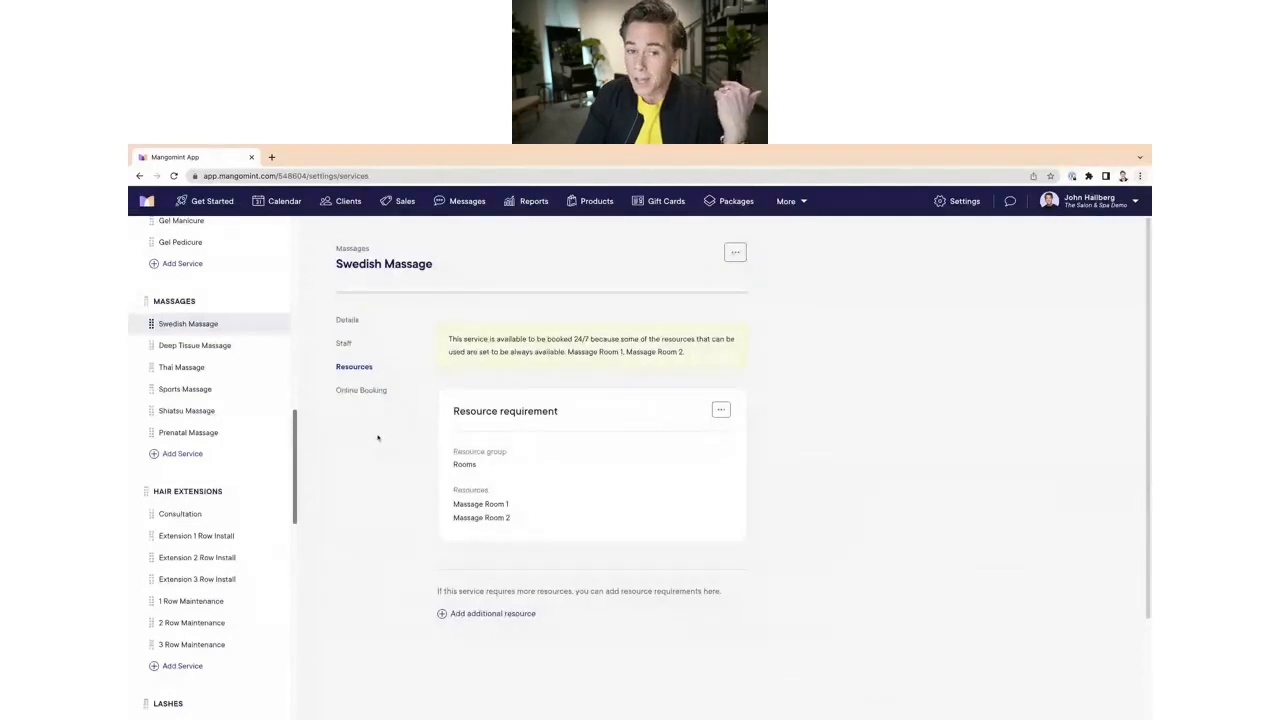
Step: Start a new 3:00 PM appointment on the calendar for a client and add the Swedish Massage service
{"action": "left_click", "coordinate": [350, 319]}
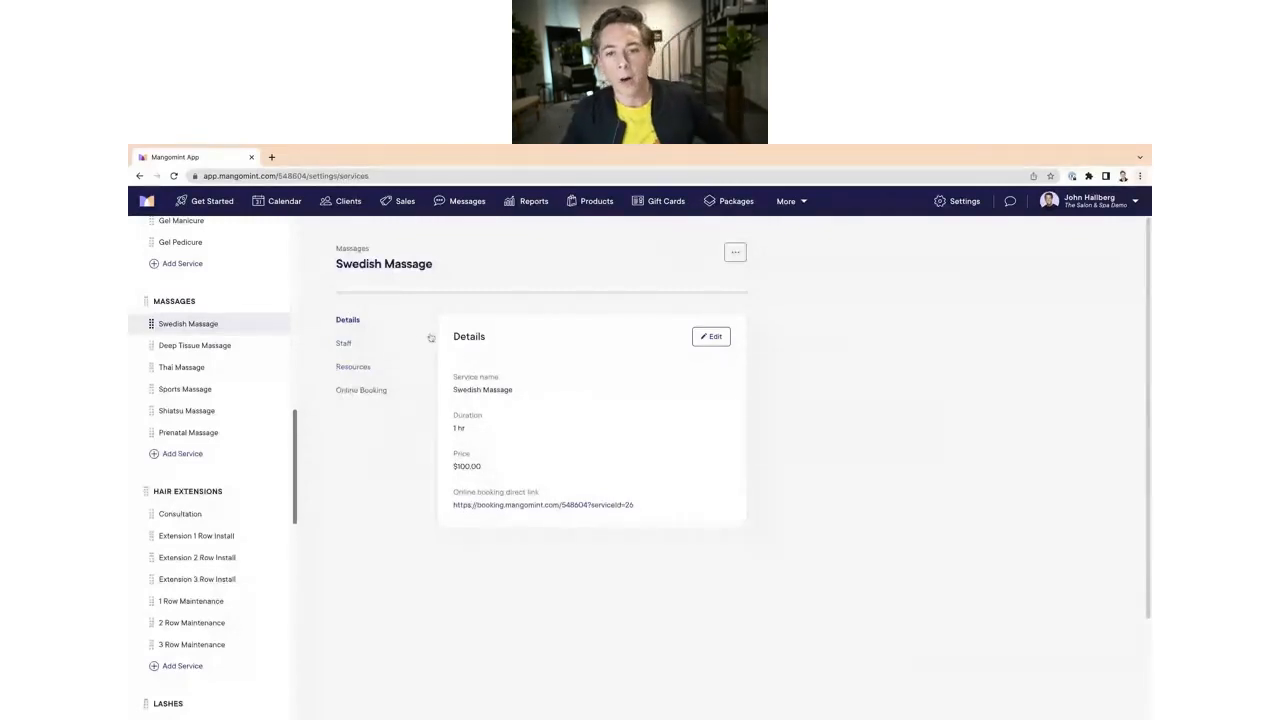
{"action": "left_click", "coordinate": [290, 207]}
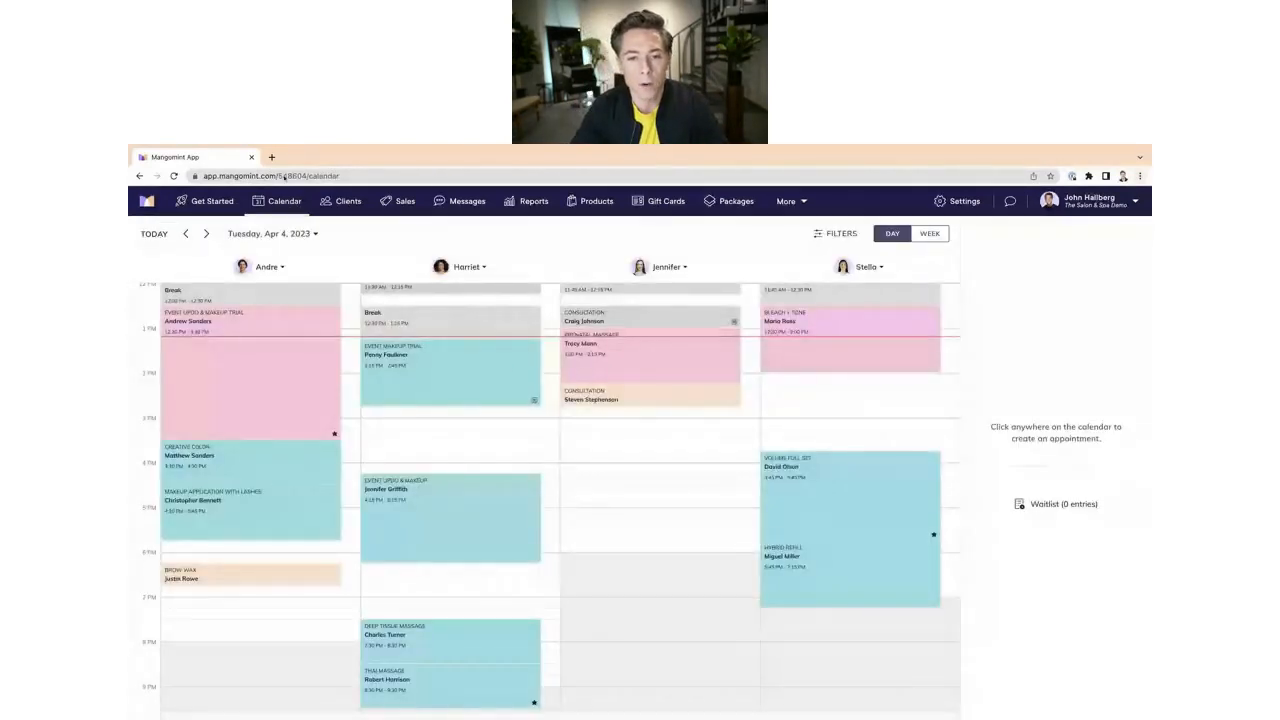
{"action": "scroll", "coordinate": [571, 492], "scroll_direction": "up", "scroll_amount": 2}
{"action": "scroll", "coordinate": [578, 494], "scroll_direction": "down", "scroll_amount": 2}
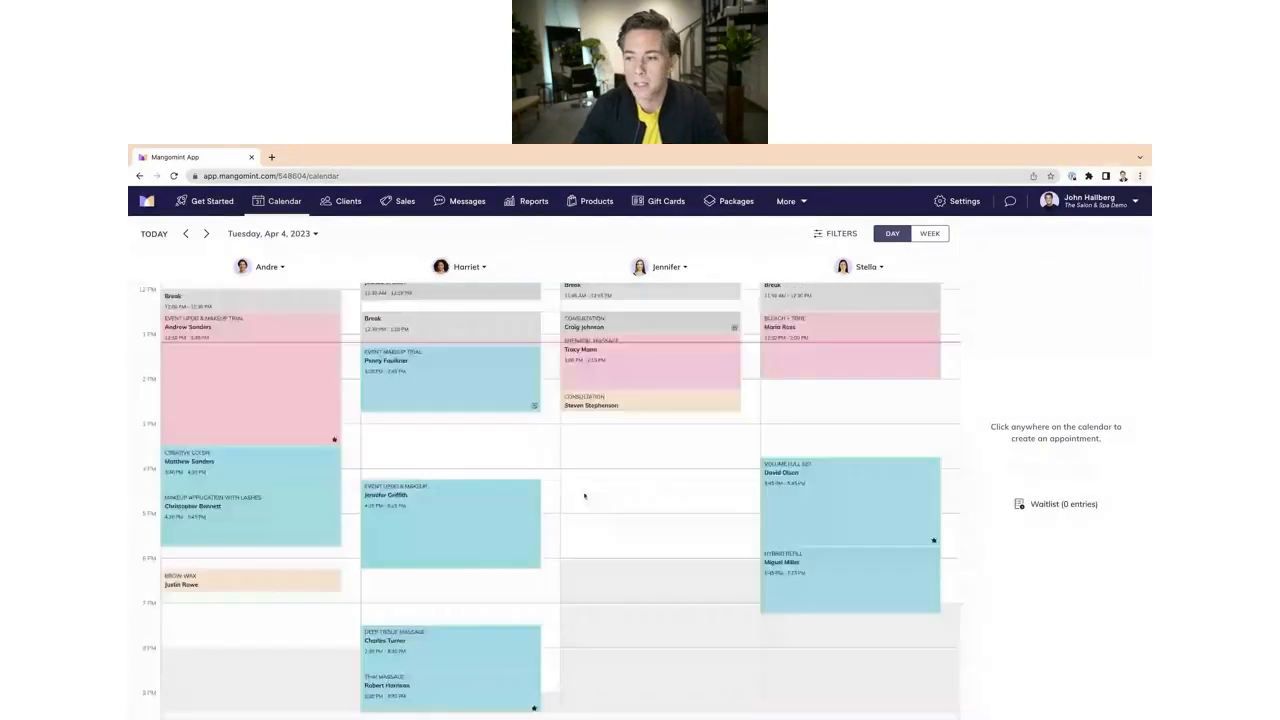
{"action": "left_click", "coordinate": [431, 433]}
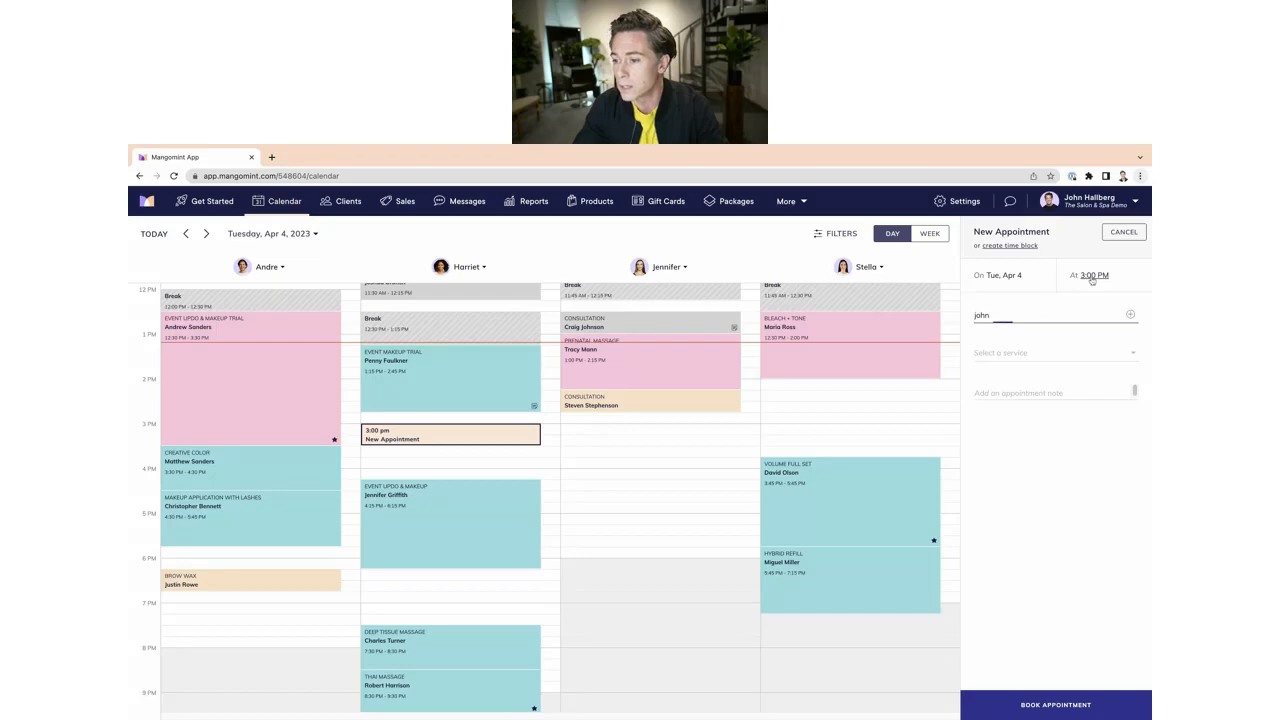
{"action": "left_click", "coordinate": [1012, 364]}
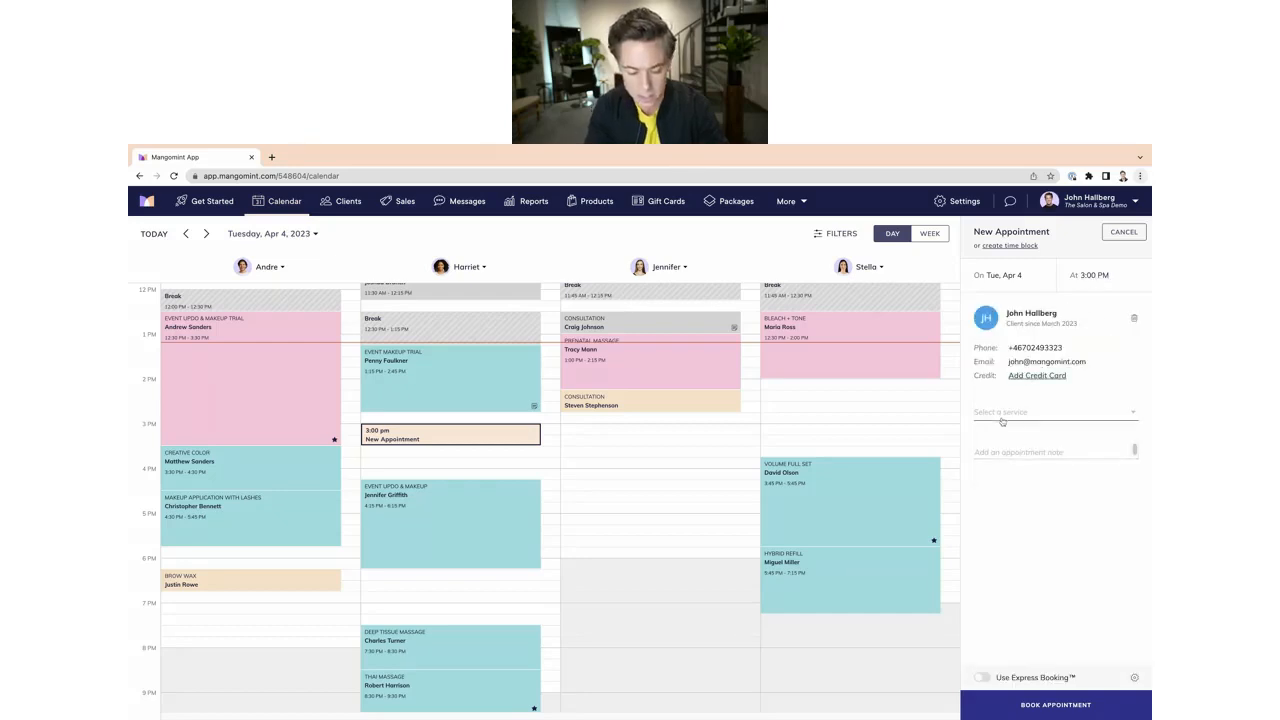
{"action": "left_click", "coordinate": [1002, 421]}
{"action": "type", "text": "s"}
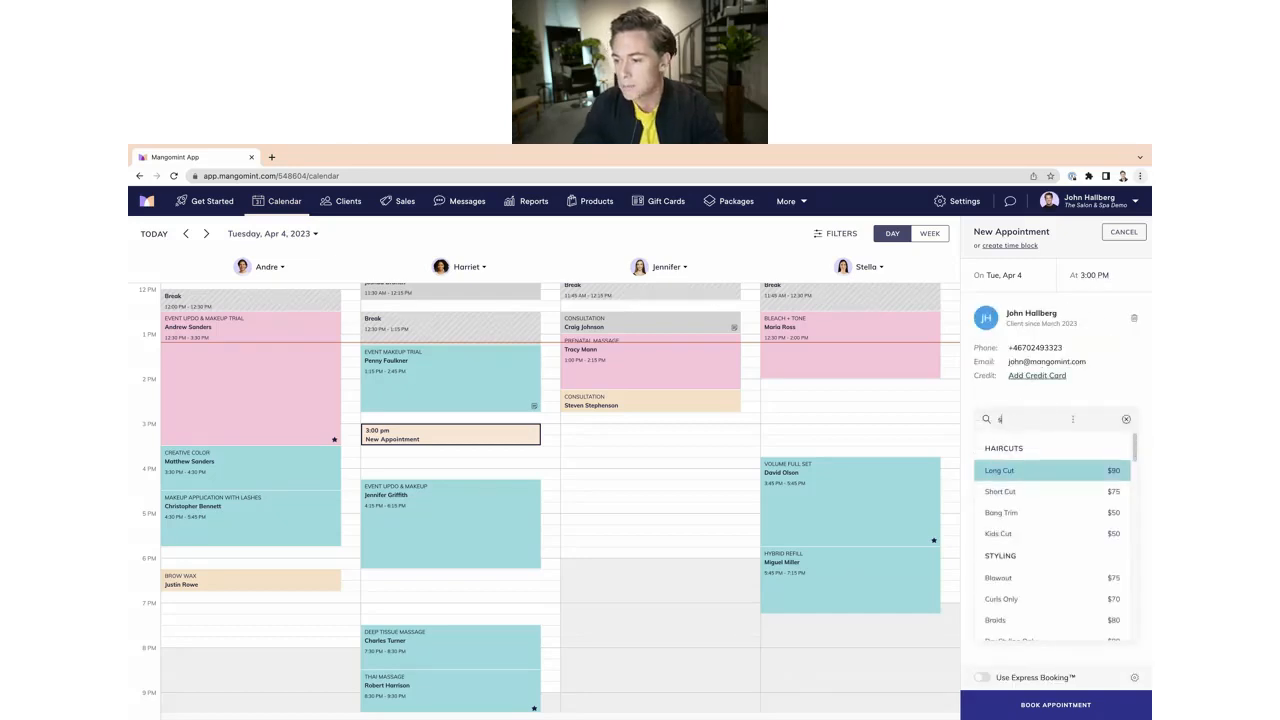
{"action": "type", "text": "we"}
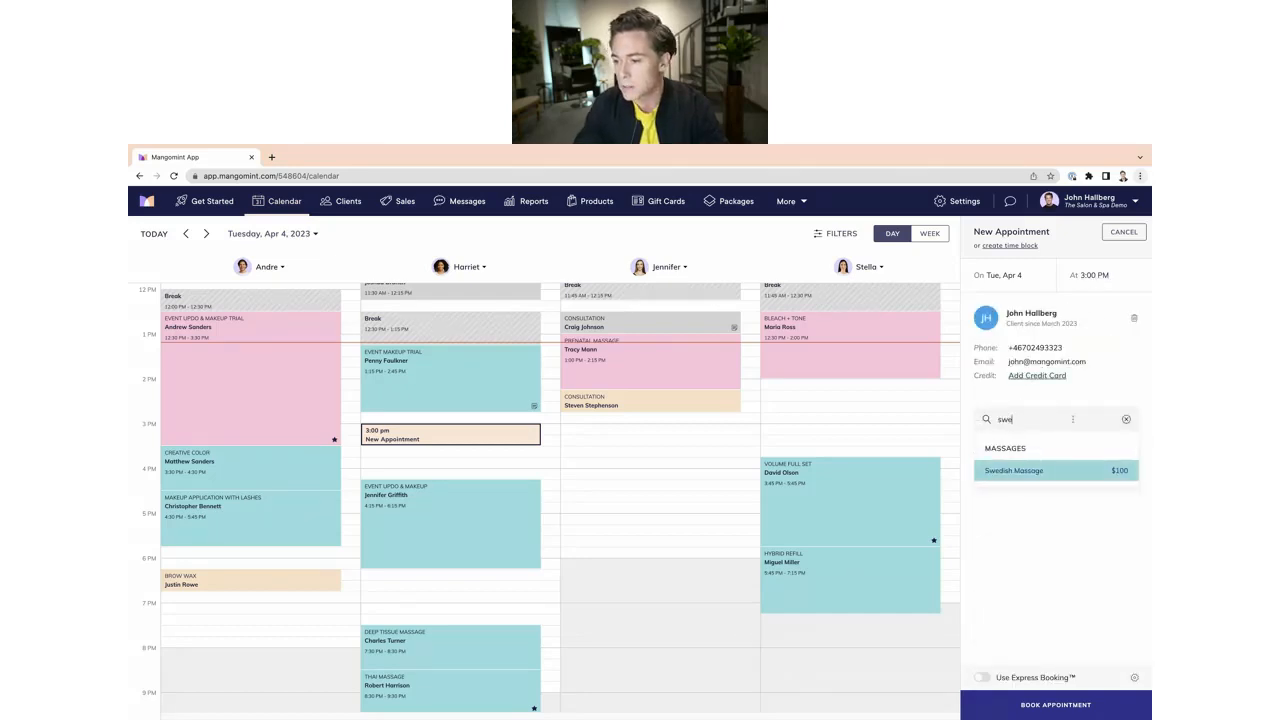
{"action": "left_click", "coordinate": [1059, 469]}
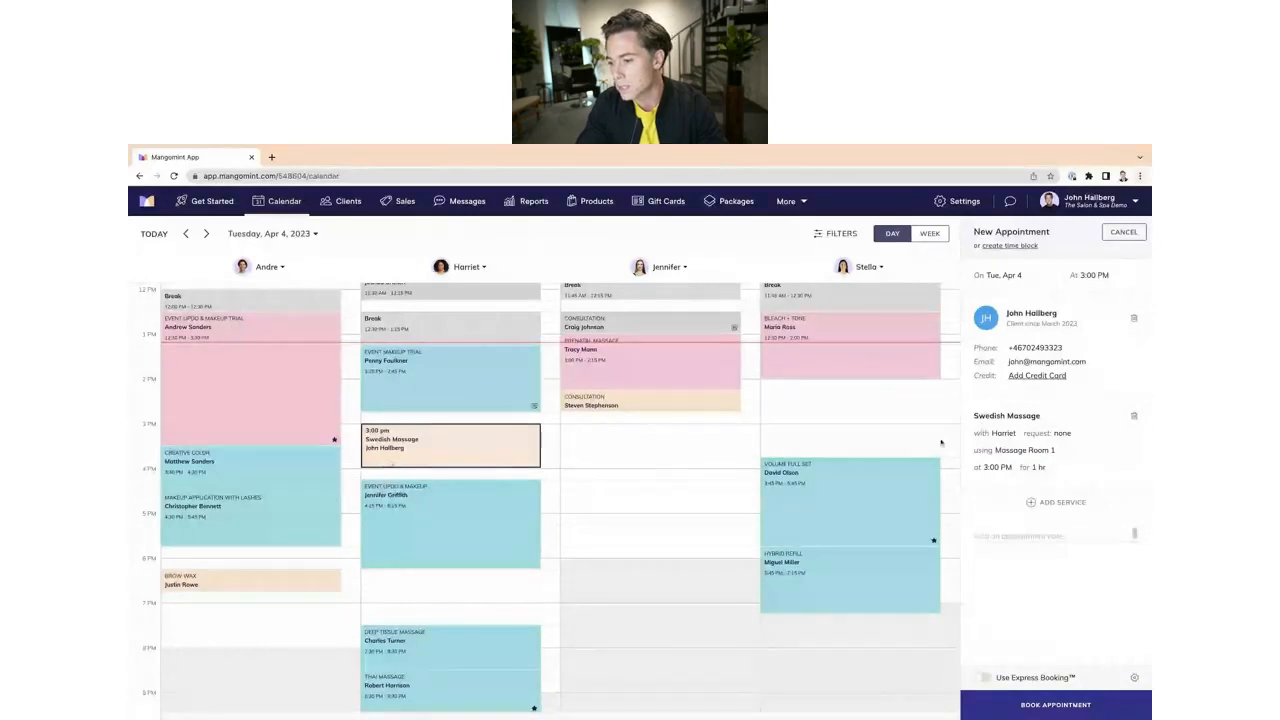
Step: Check the appointment's room options, keep Massage Room 1, and book the appointment
{"action": "left_click", "coordinate": [1025, 452]}
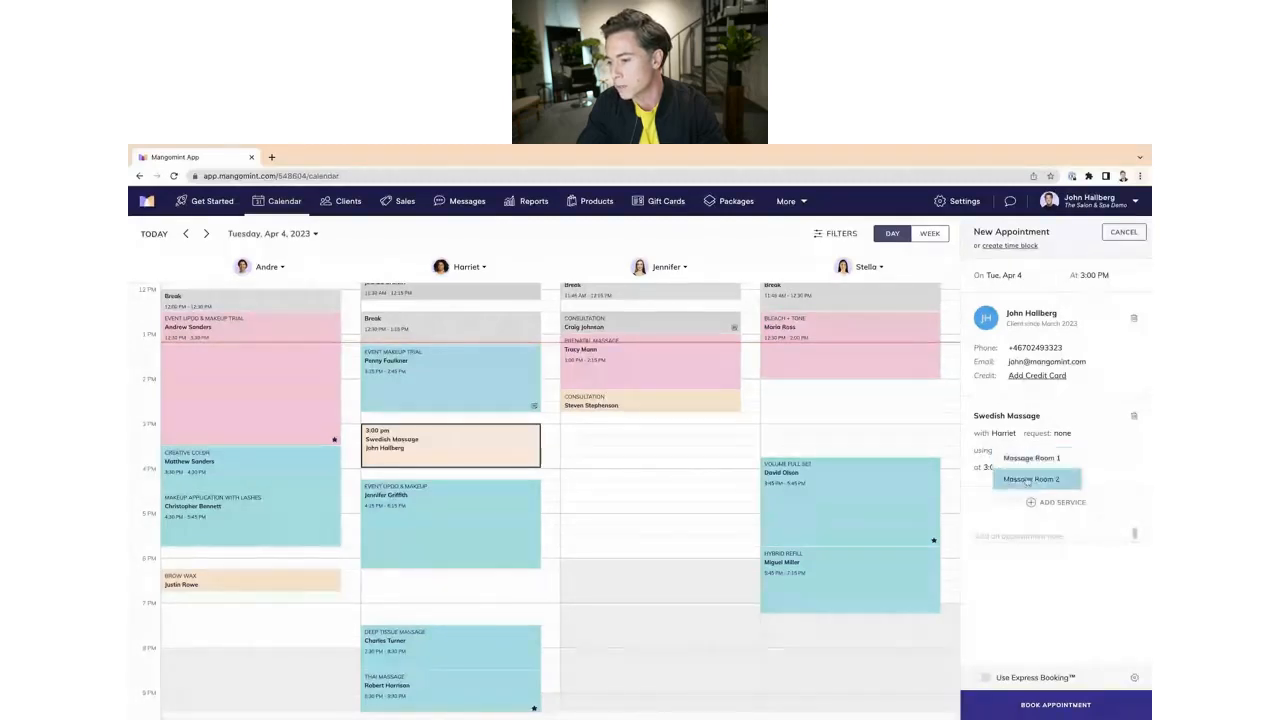
{"action": "left_click", "coordinate": [1029, 481]}
{"action": "left_click", "coordinate": [1025, 451]}
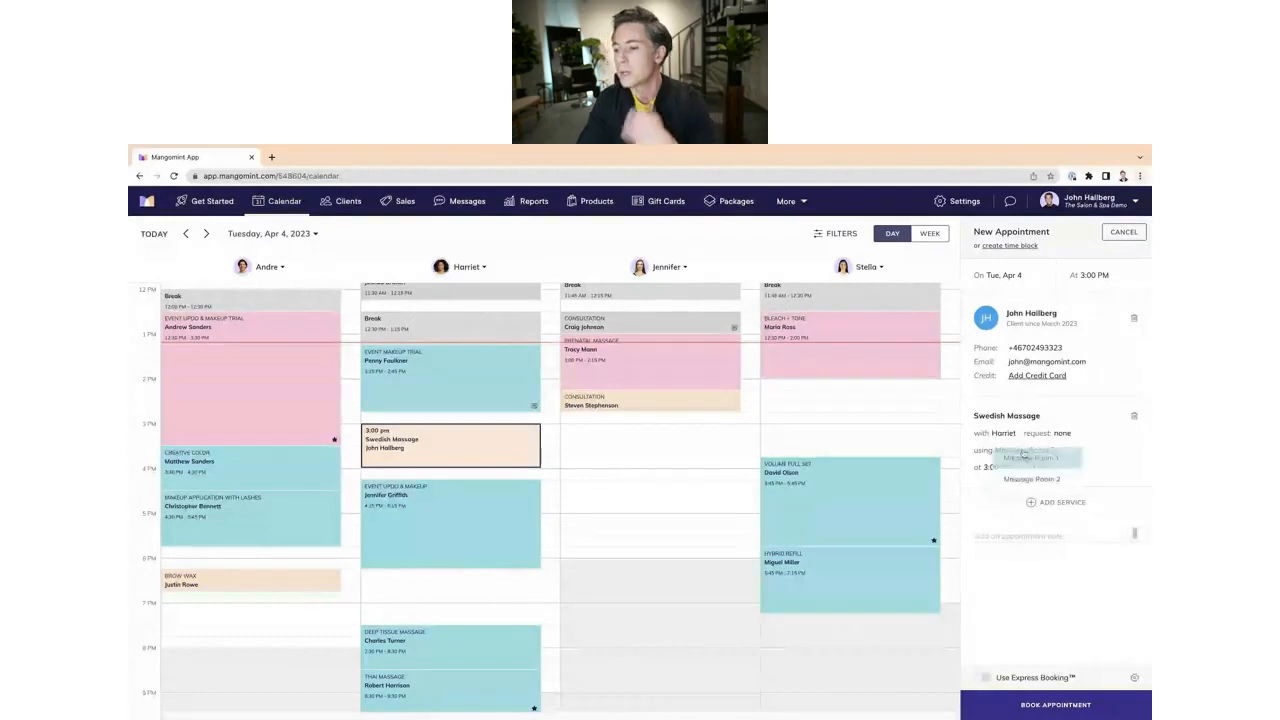
{"action": "left_click", "coordinate": [1029, 462]}
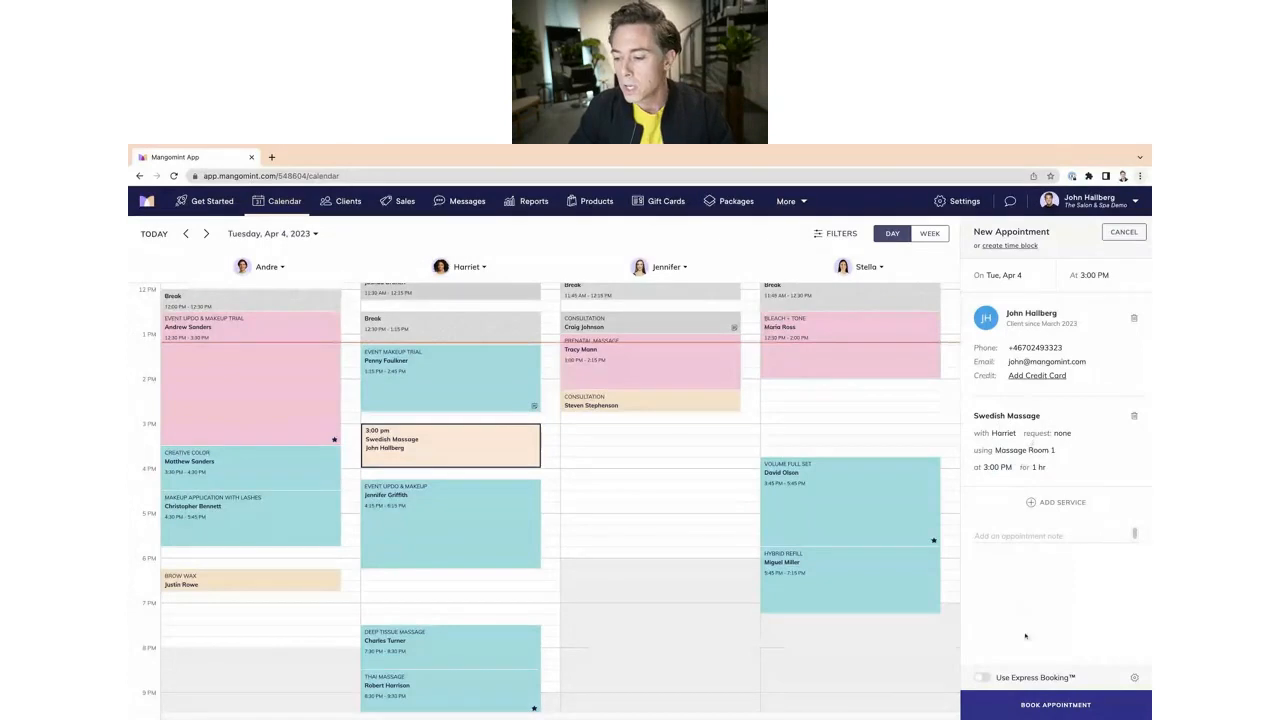
{"action": "left_click", "coordinate": [1030, 705]}
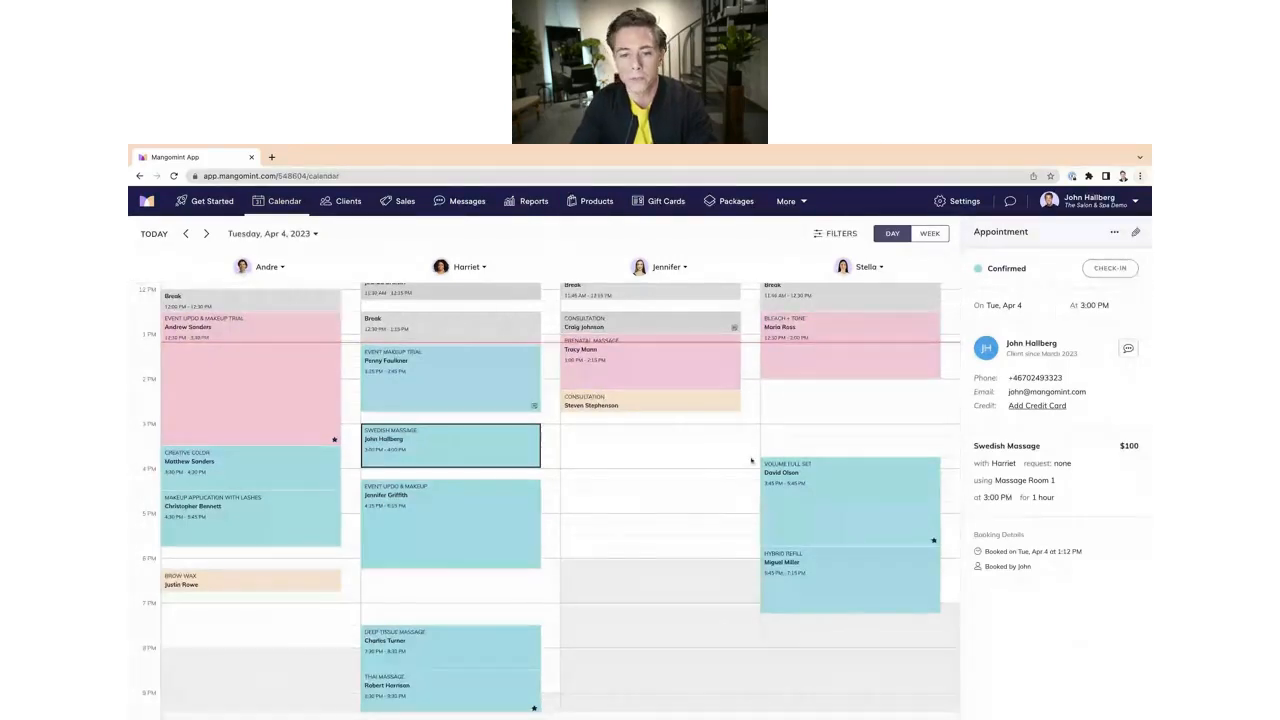
Step: Filter the calendar to show all staff and rooms
{"action": "left_click", "coordinate": [821, 236]}
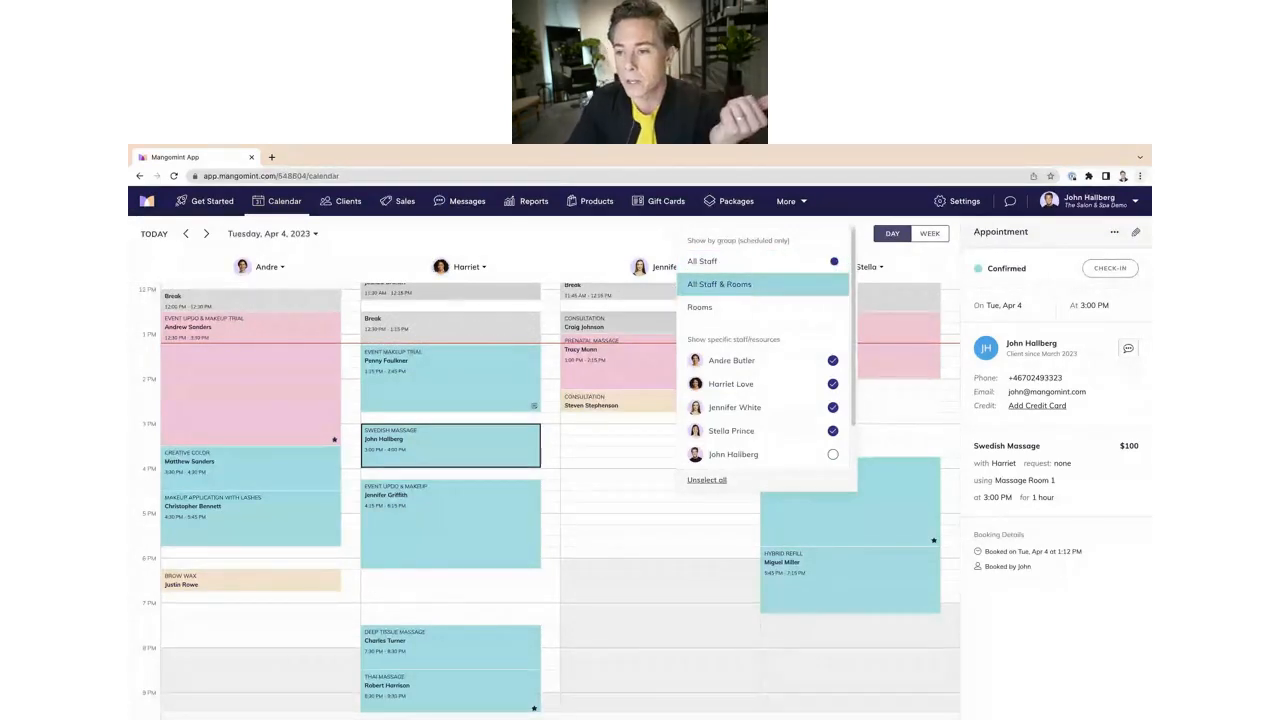
{"action": "left_click", "coordinate": [758, 285]}
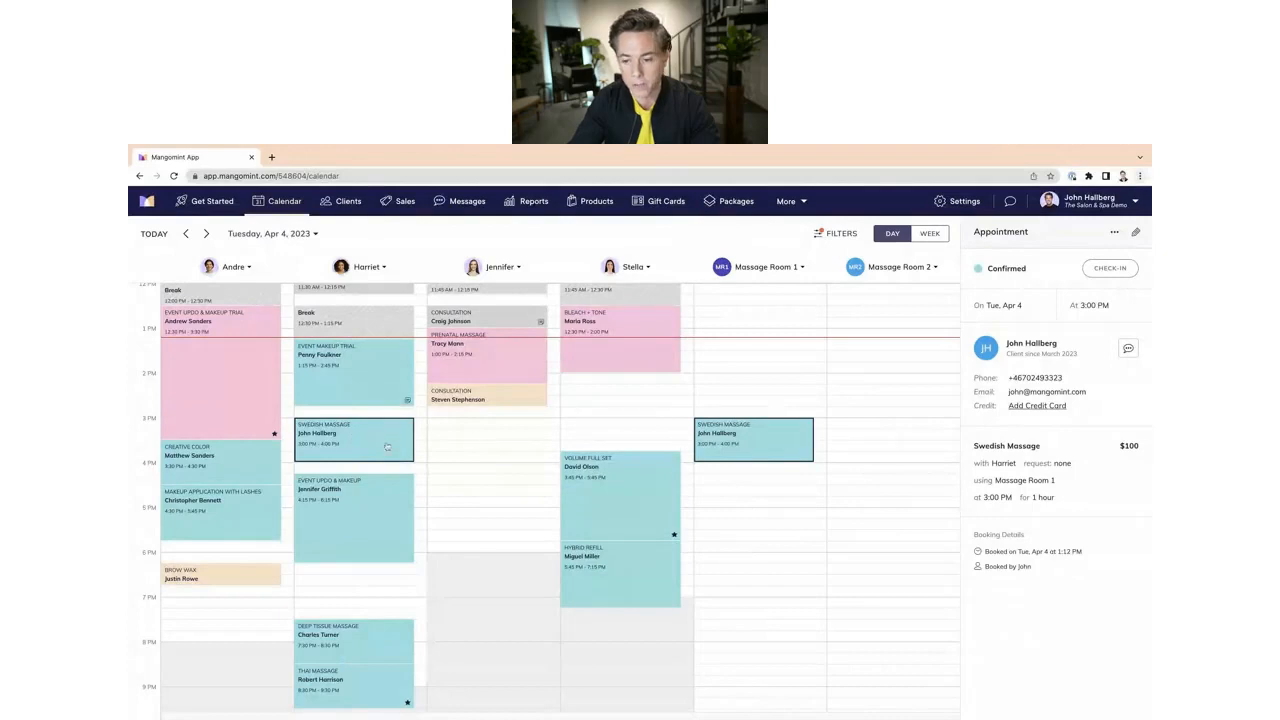
{"action": "mouse_move", "coordinate": [386, 436]}
{"action": "left_mouse_down"}
{"action": "mouse_move", "coordinate": [387, 566]}
{"action": "mouse_move", "coordinate": [387, 433]}
{"action": "mouse_move", "coordinate": [386, 450]}
{"action": "left_mouse_up"}
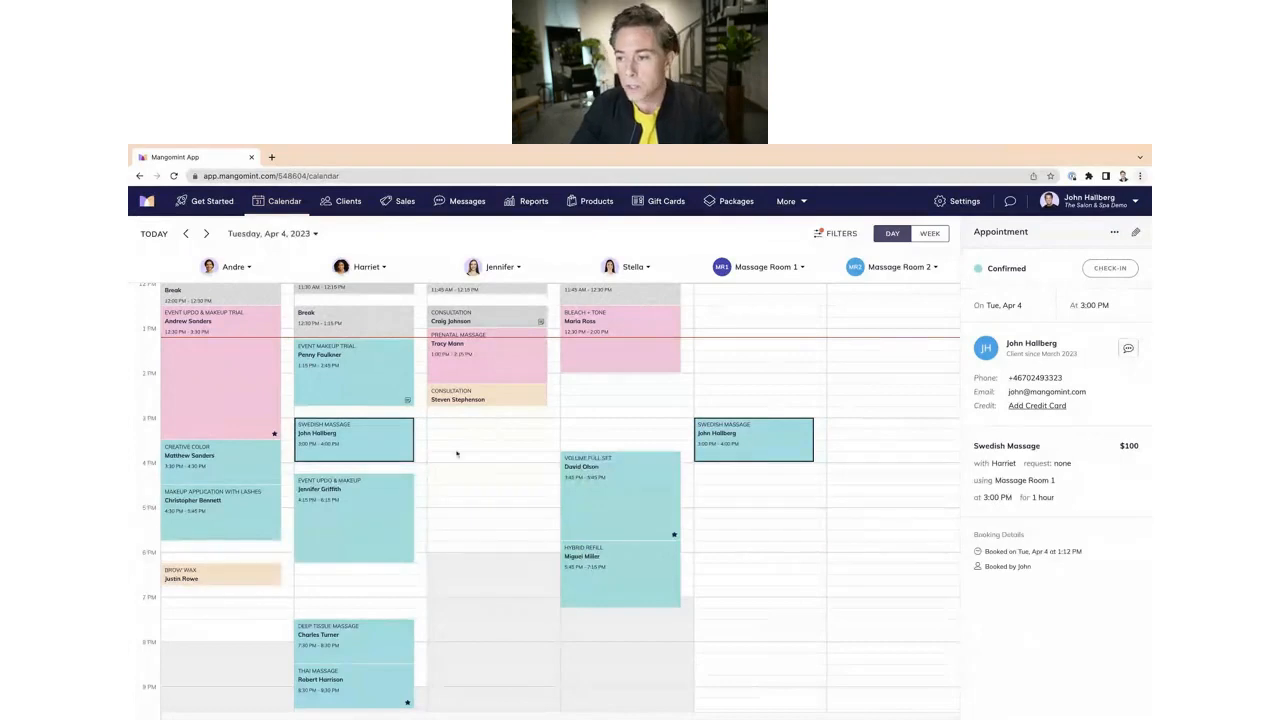
Step: Book another 3:00 PM Swedish Massage appointment for a different client with another staff member
{"action": "left_click", "coordinate": [480, 428]}
{"action": "left_click", "coordinate": [491, 430]}
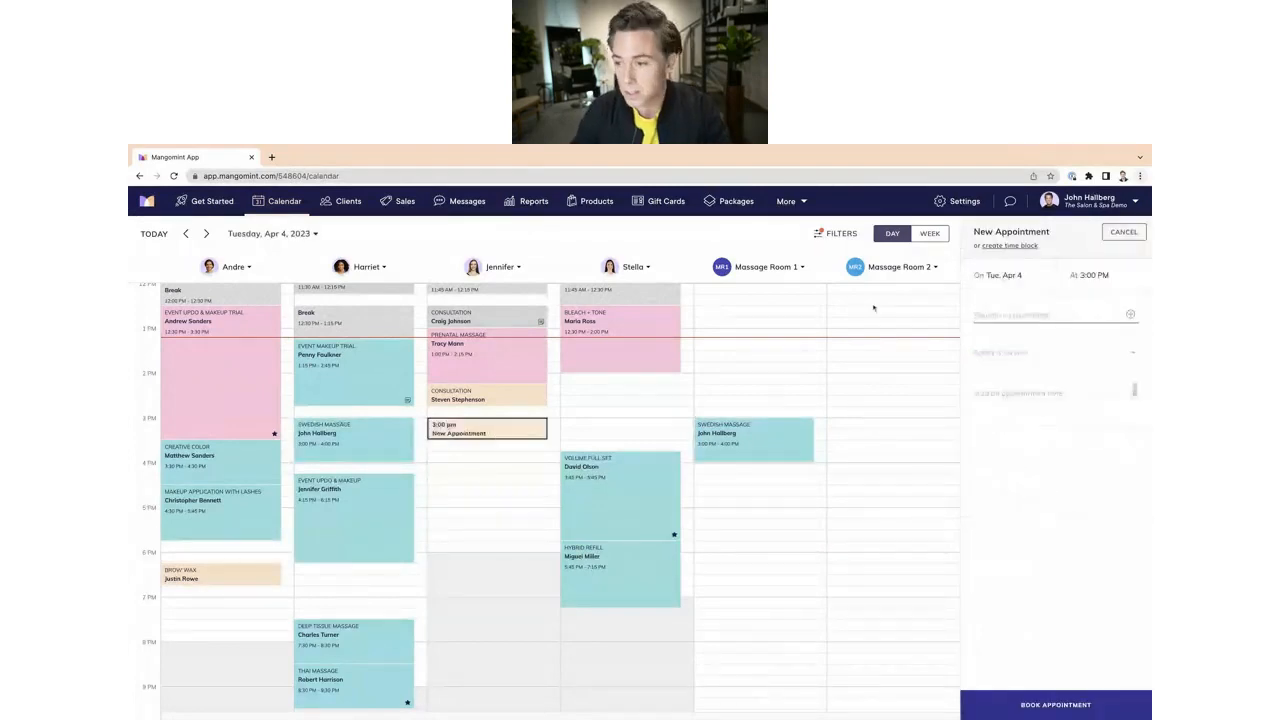
{"action": "type", "text": "s"}
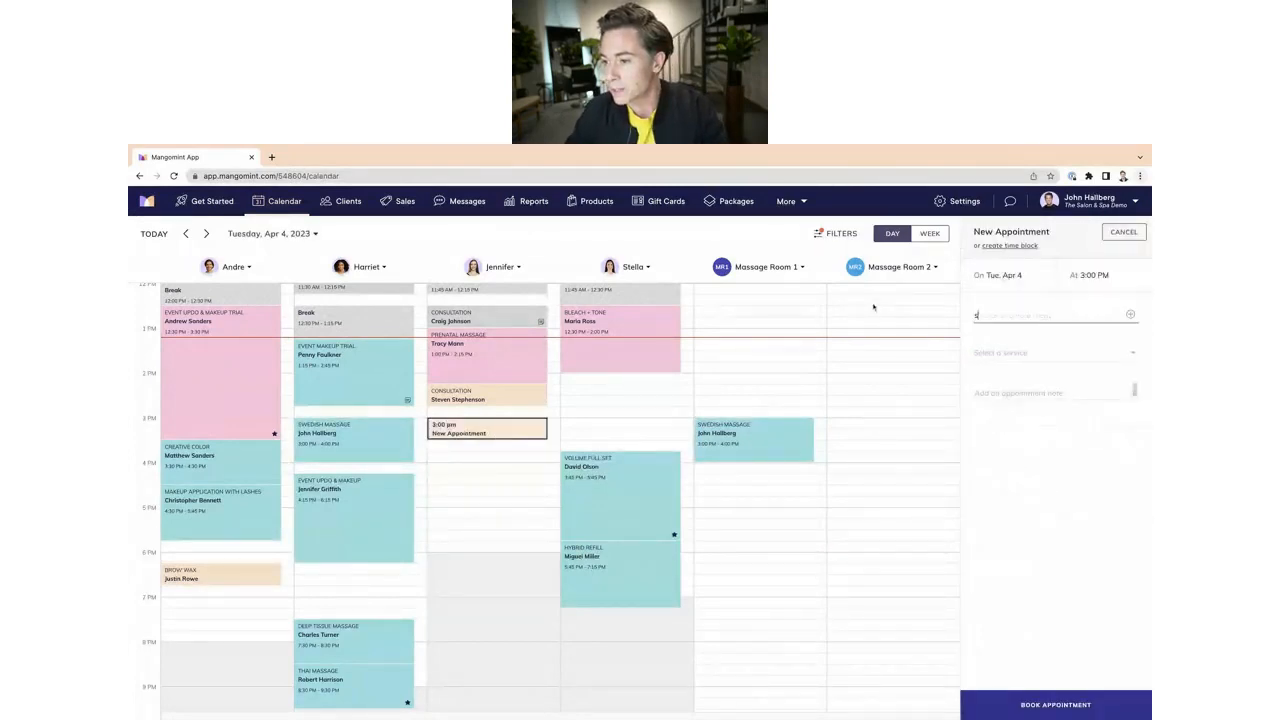
{"action": "left_click", "coordinate": [1028, 368]}
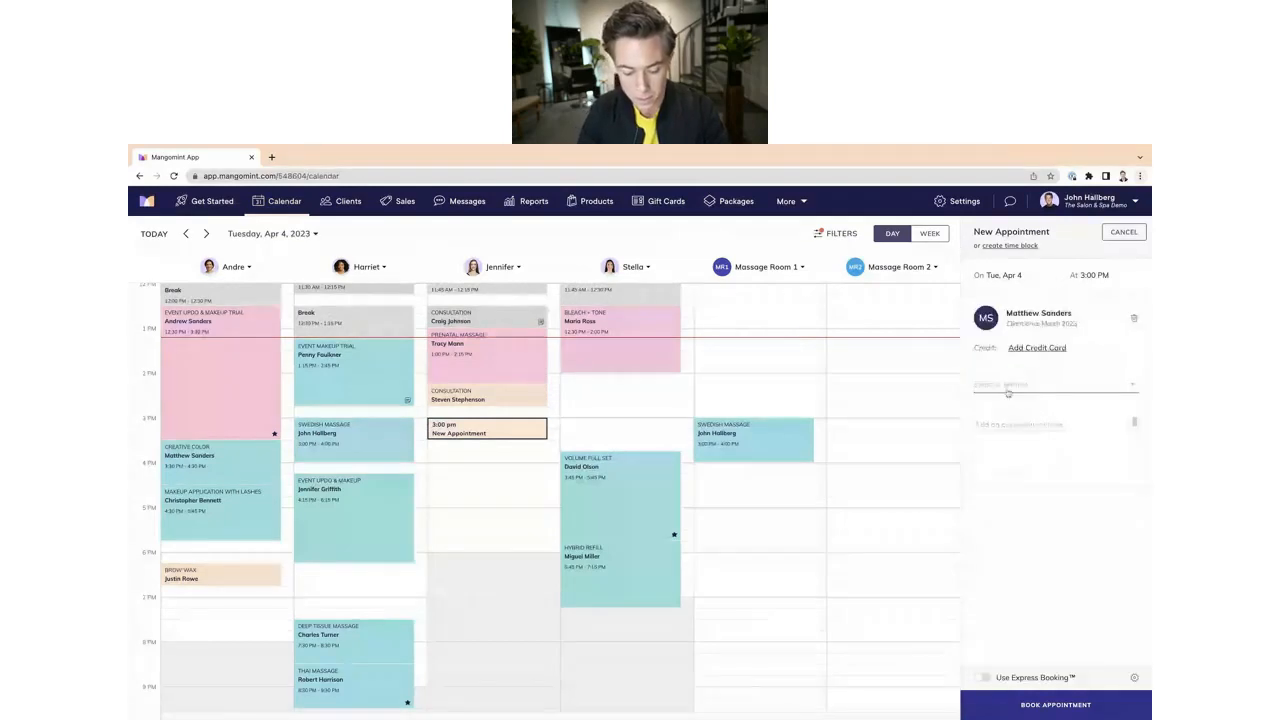
{"action": "type", "text": "swed"}
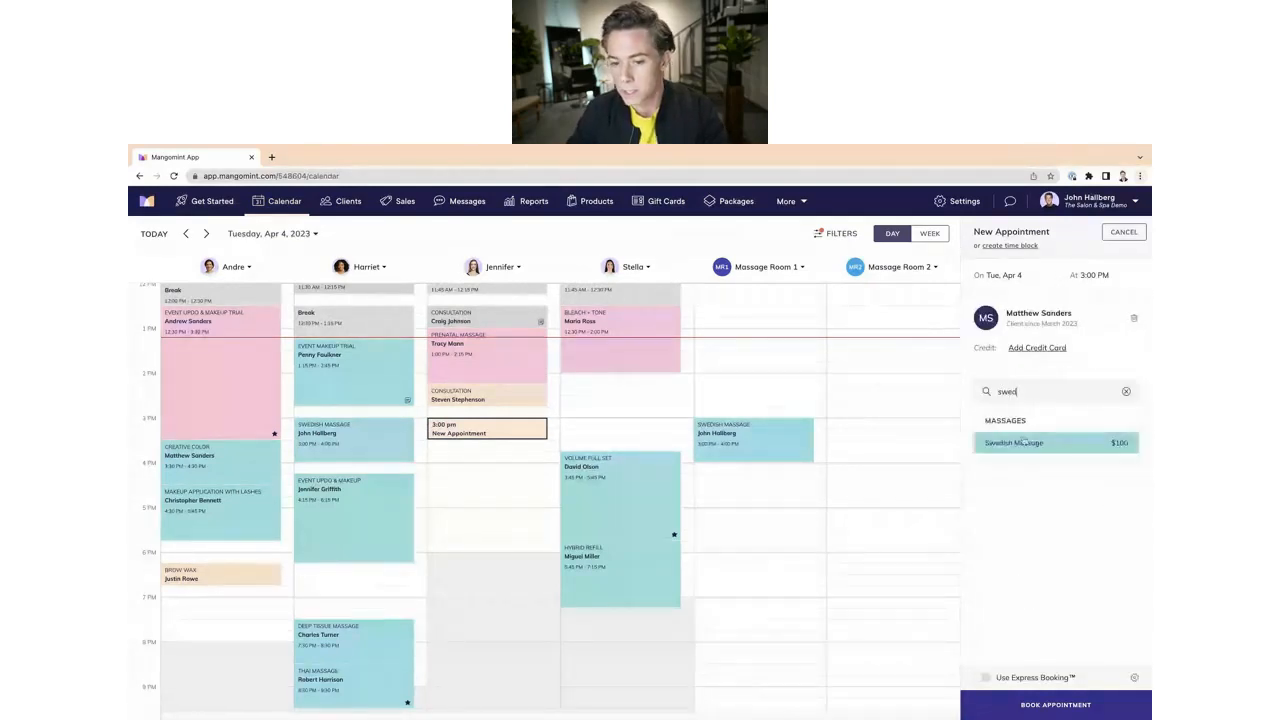
{"action": "left_click", "coordinate": [1022, 442]}
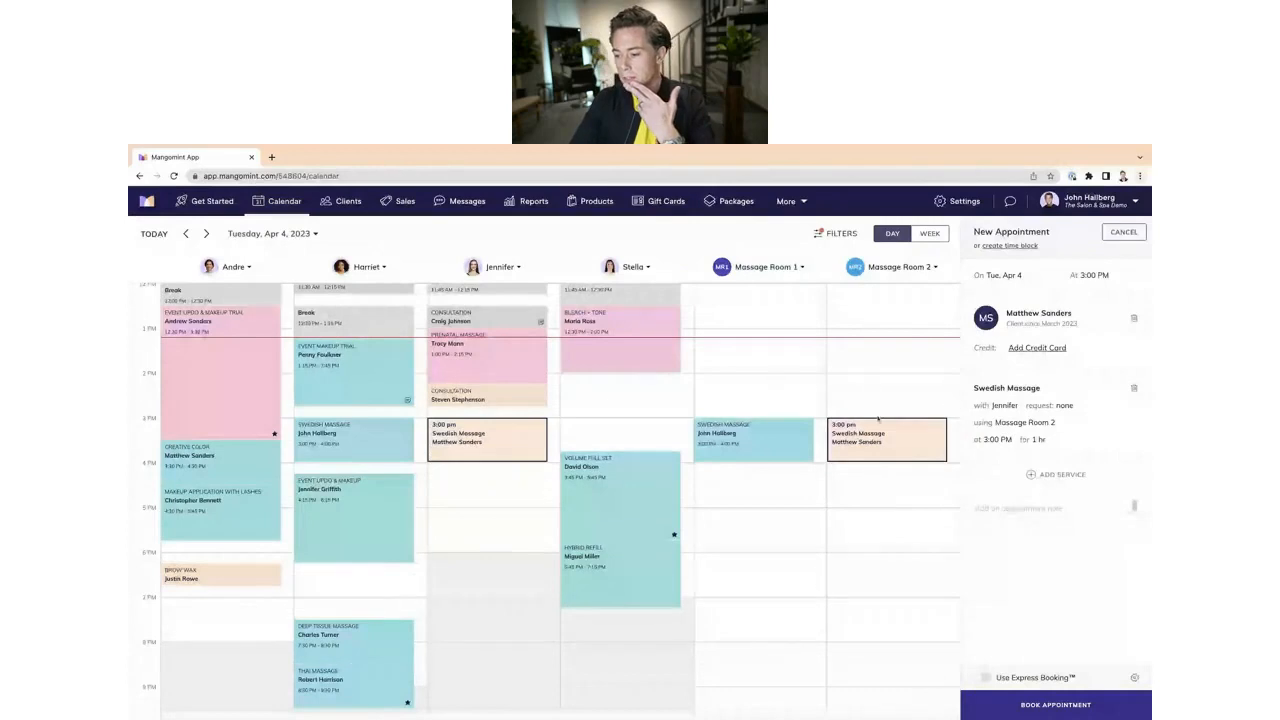
{"action": "left_click", "coordinate": [1027, 708]}
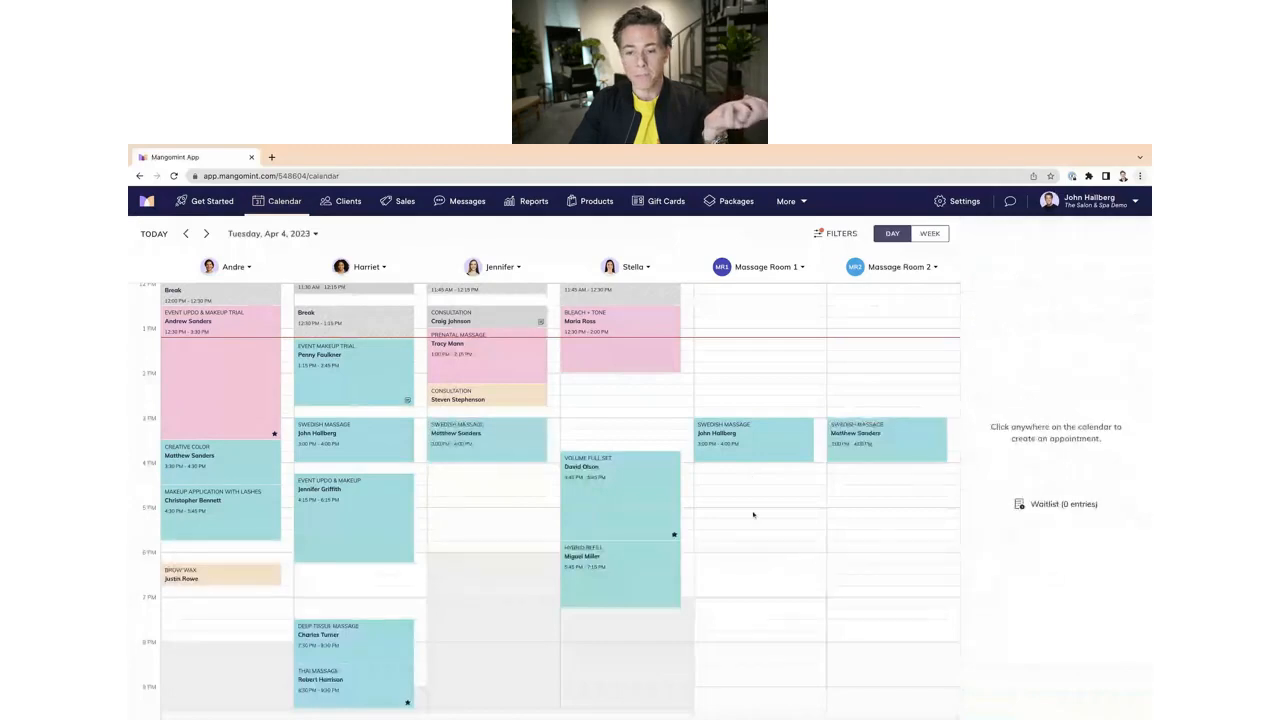
{"action": "left_click", "coordinate": [756, 441]}
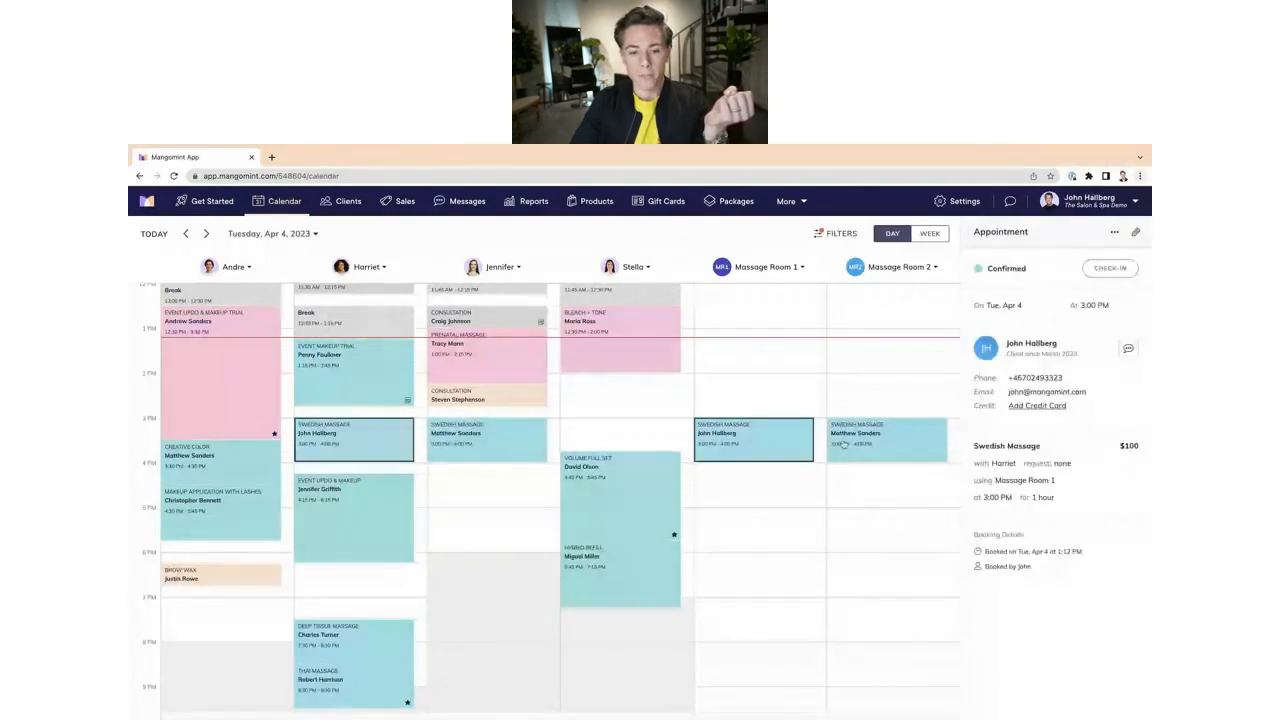
{"action": "left_click", "coordinate": [457, 441]}
{"action": "left_click_drag", "start_coordinate": [457, 441], "coordinate": [452, 480]}
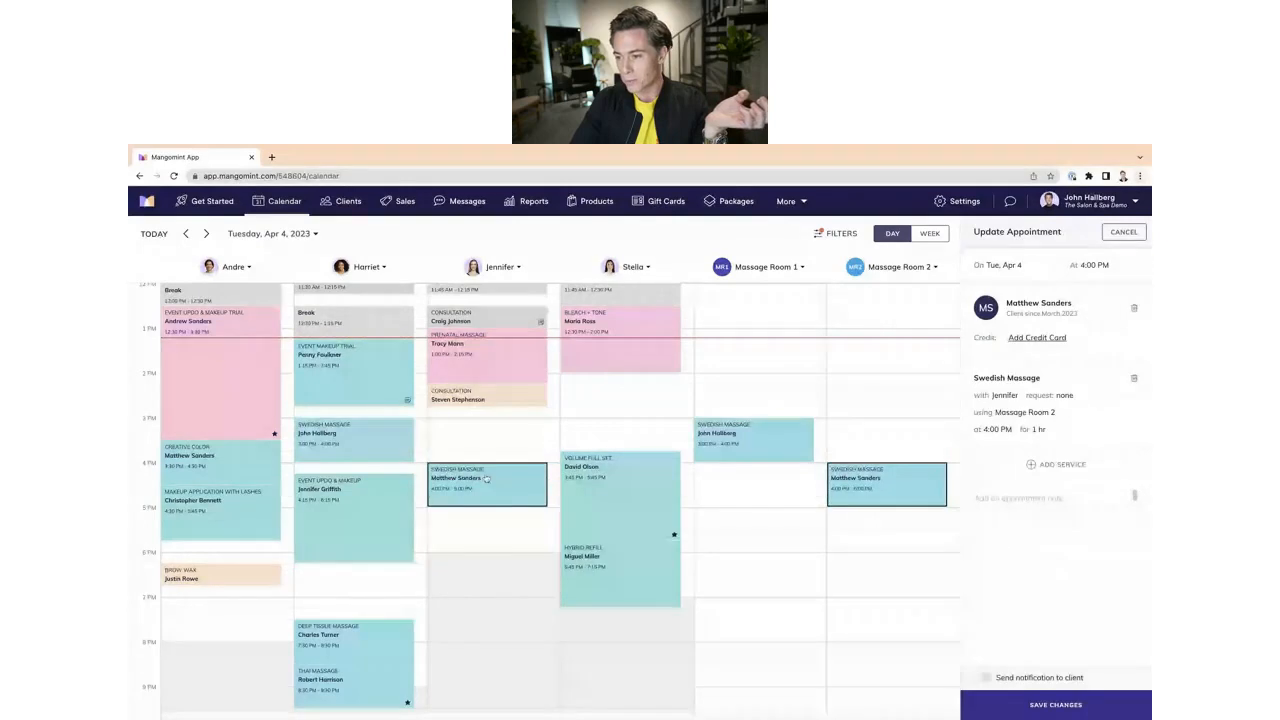
{"action": "left_click", "coordinate": [1024, 414]}
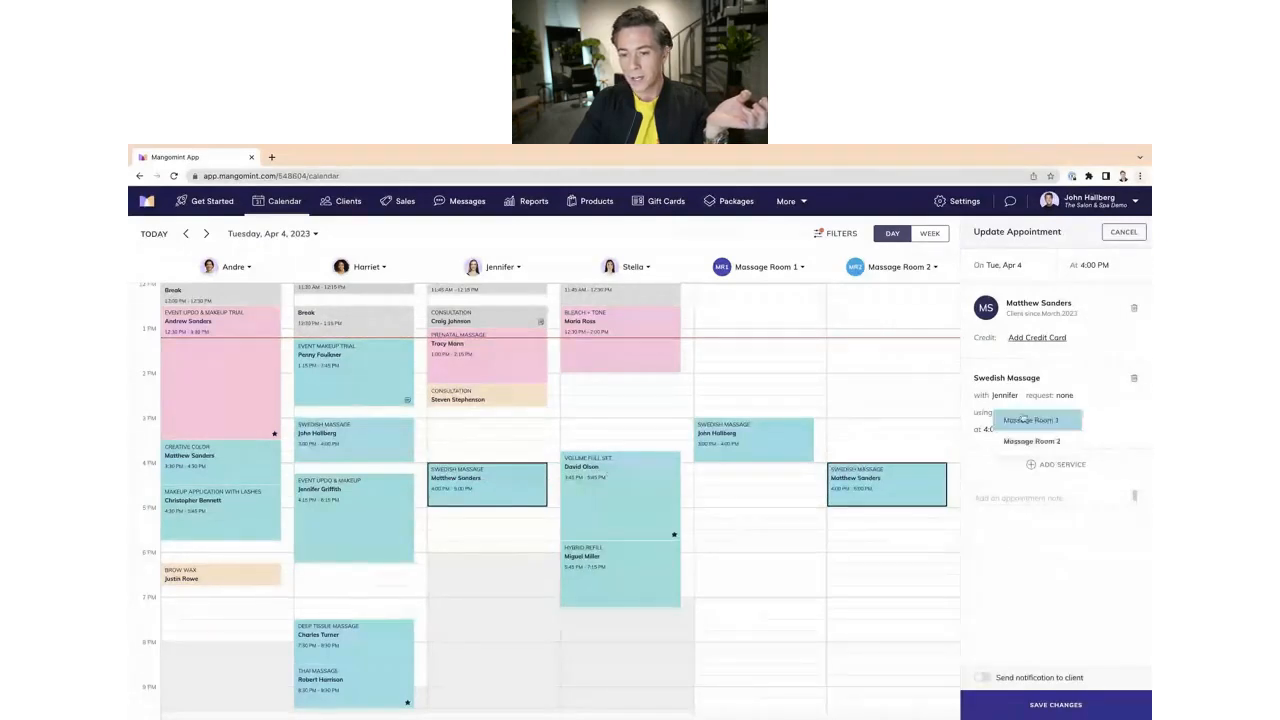
{"action": "left_click", "coordinate": [1023, 419]}
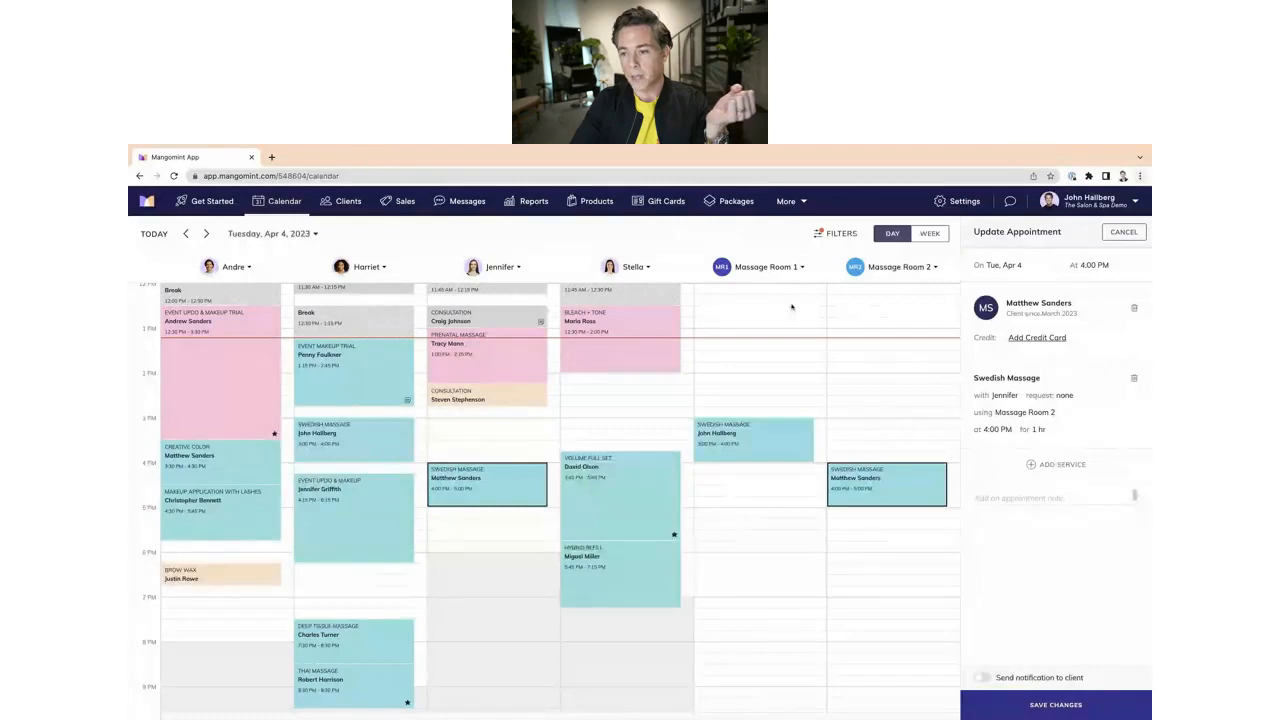
{"action": "key", "text": "Escape"}
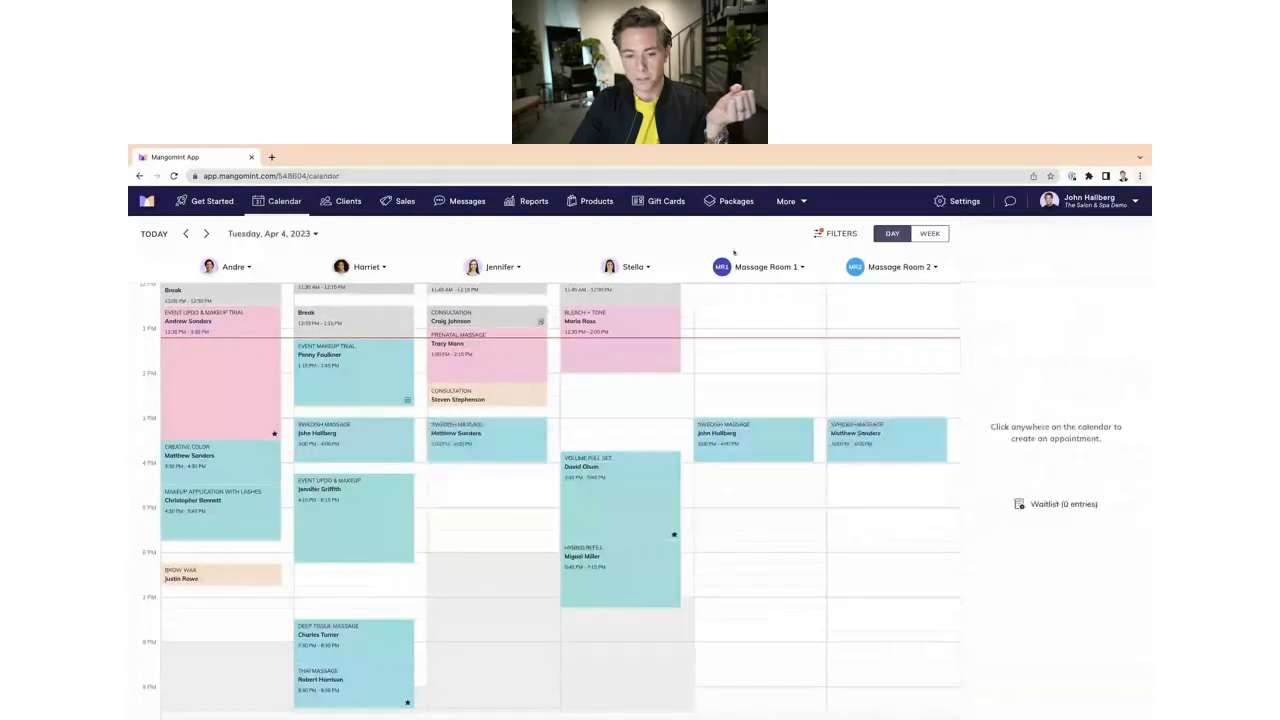
{"action": "left_click", "coordinate": [852, 438]}
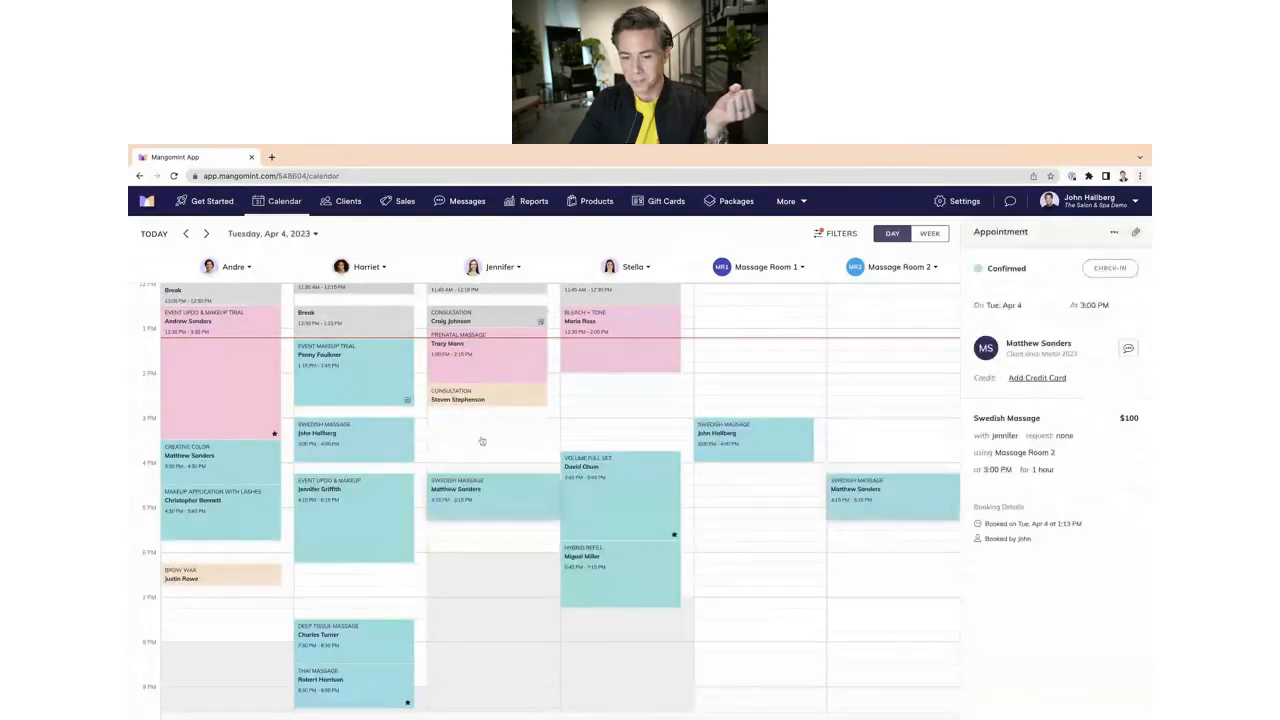
{"action": "left_click_drag", "start_coordinate": [482, 441], "coordinate": [490, 489]}
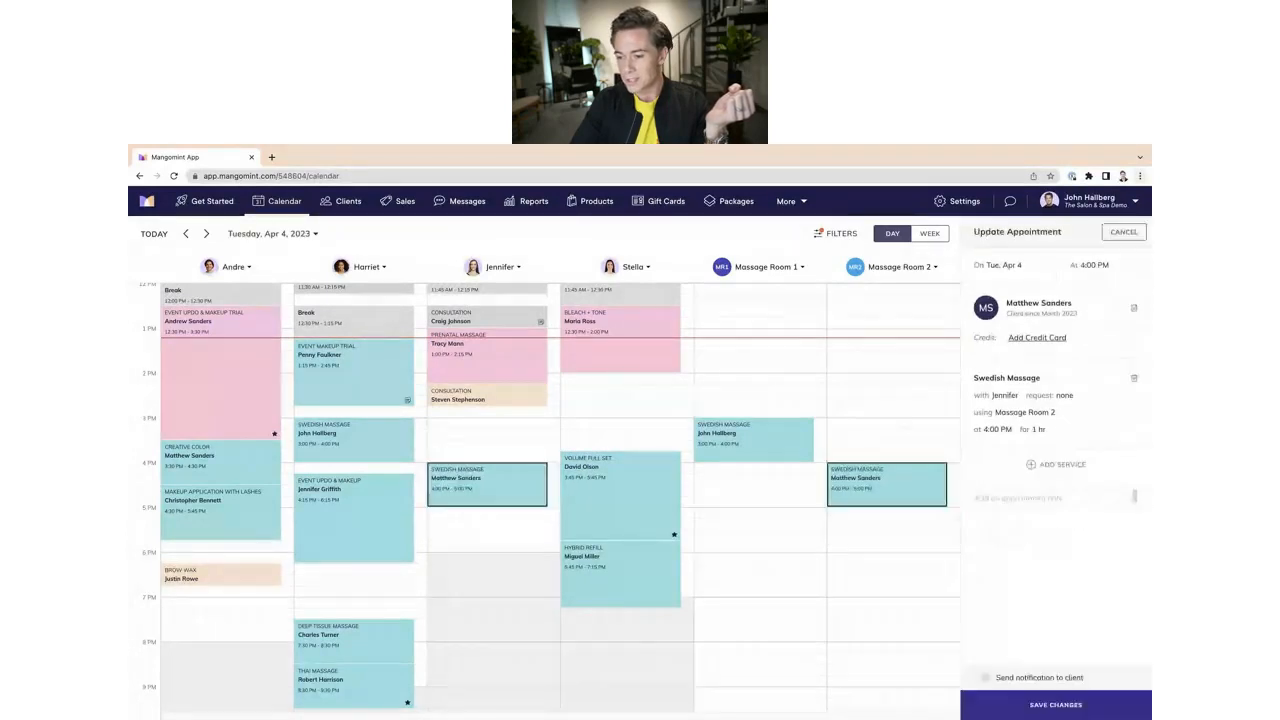
{"action": "left_click", "coordinate": [1030, 704]}
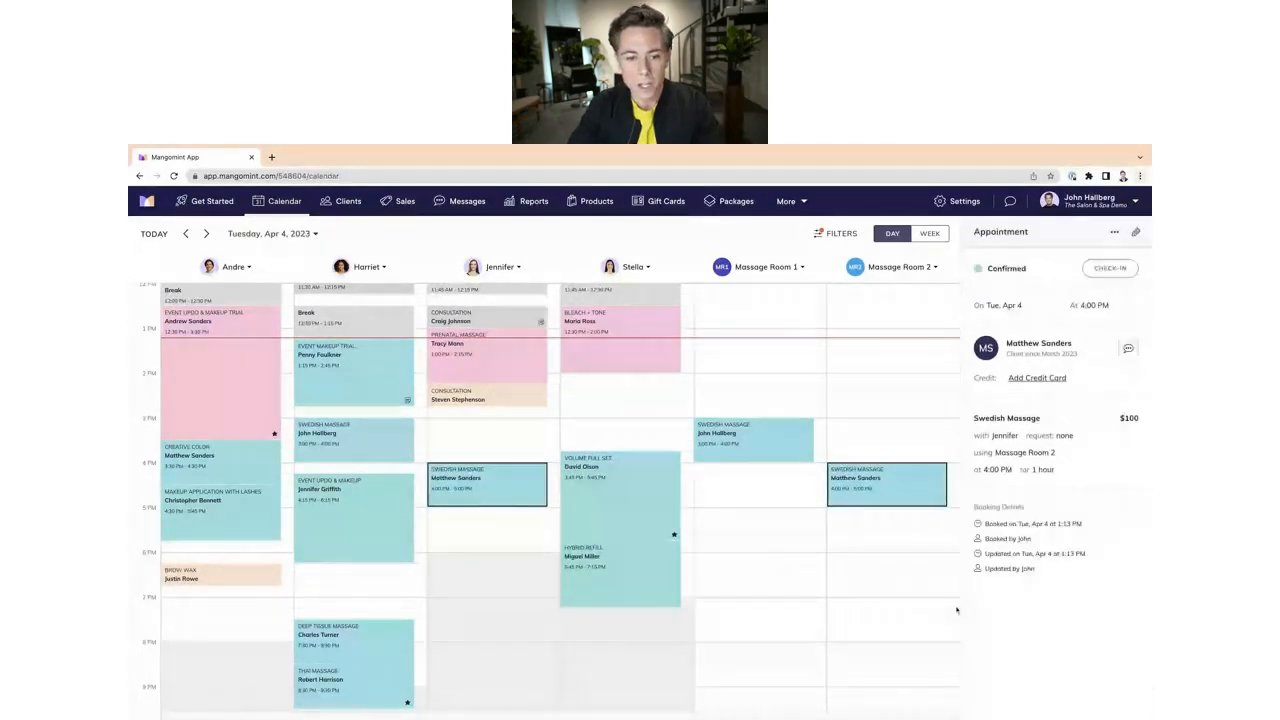
{"action": "left_click", "coordinate": [375, 443]}
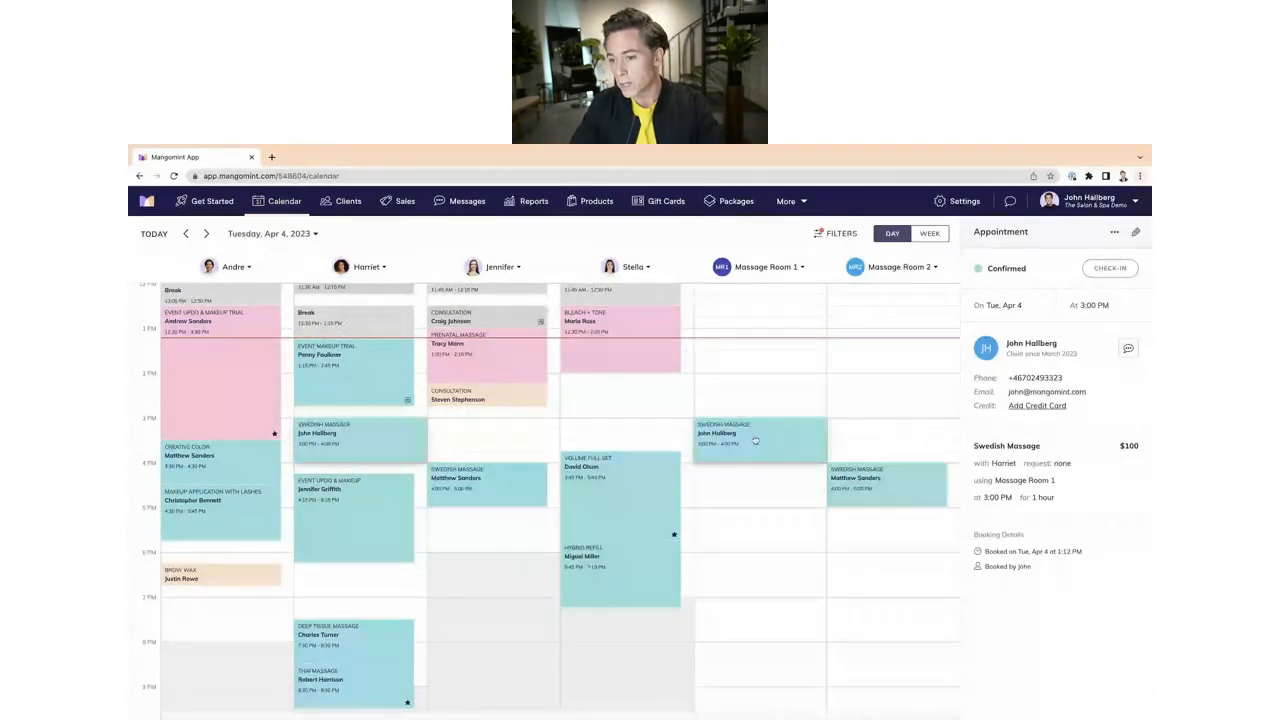
{"action": "left_click_drag", "start_coordinate": [755, 441], "coordinate": [857, 445]}
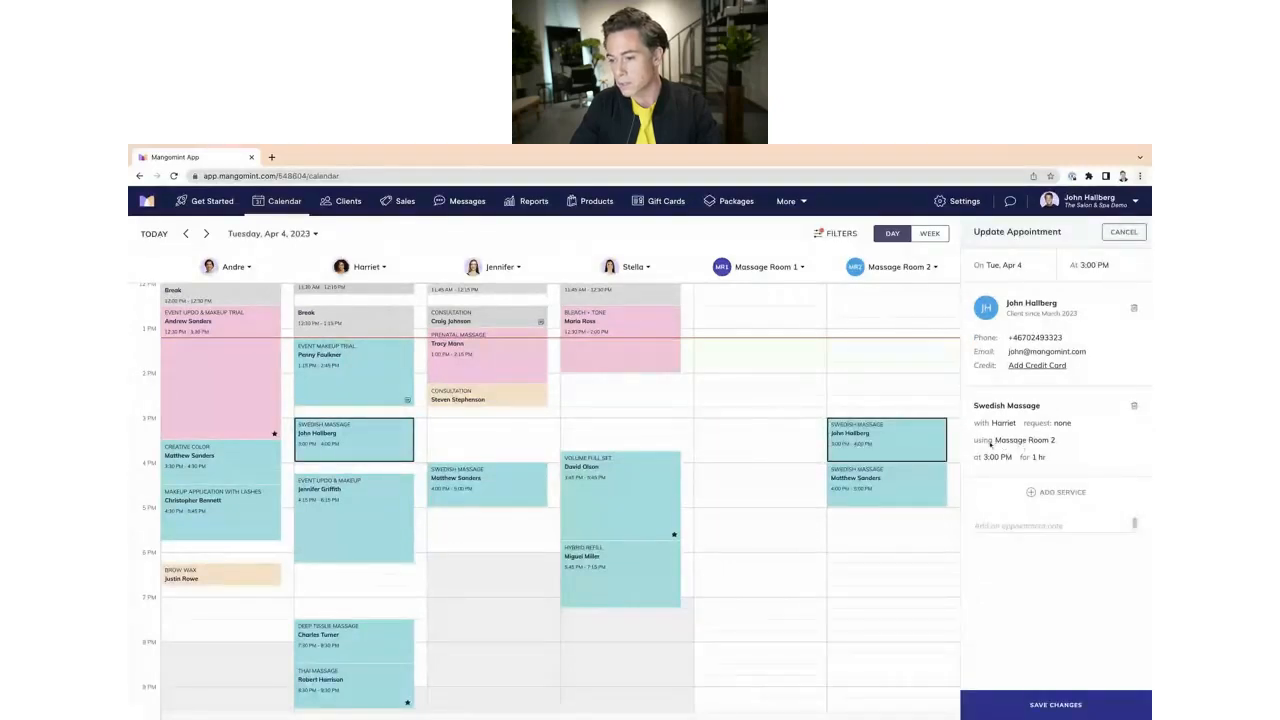
{"action": "left_click", "coordinate": [1055, 705]}
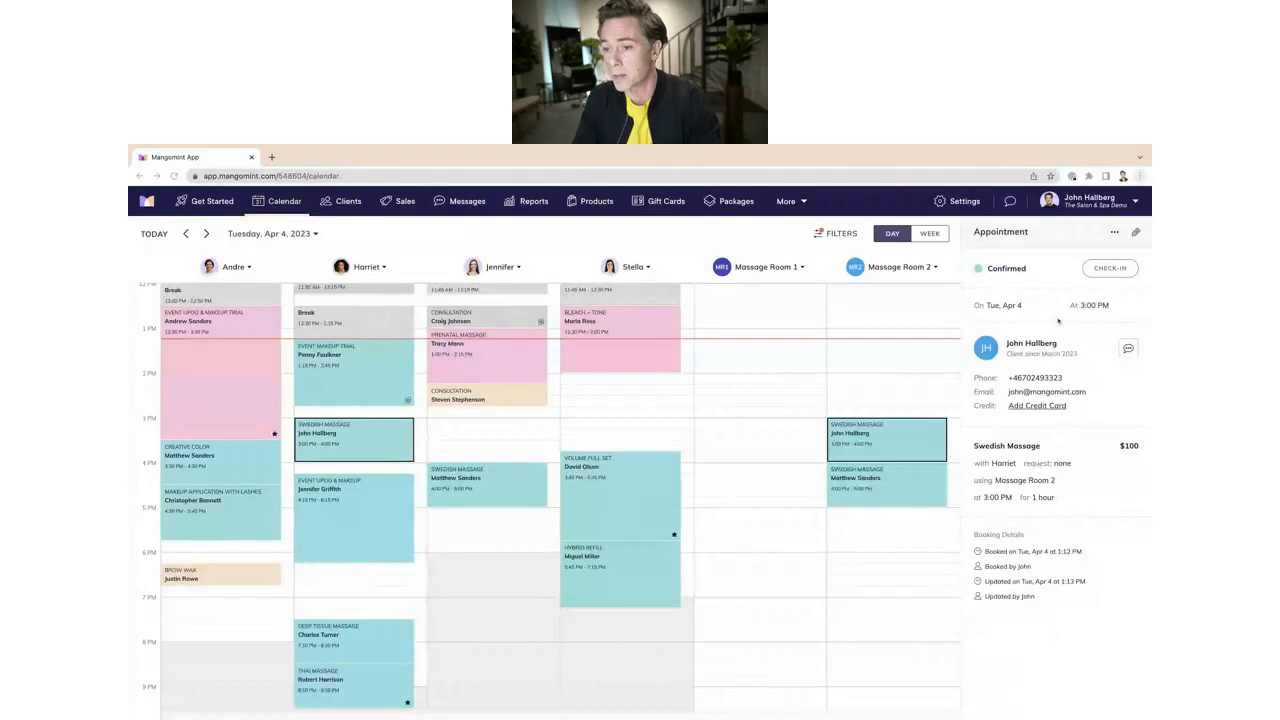
{"action": "left_click", "coordinate": [804, 402]}
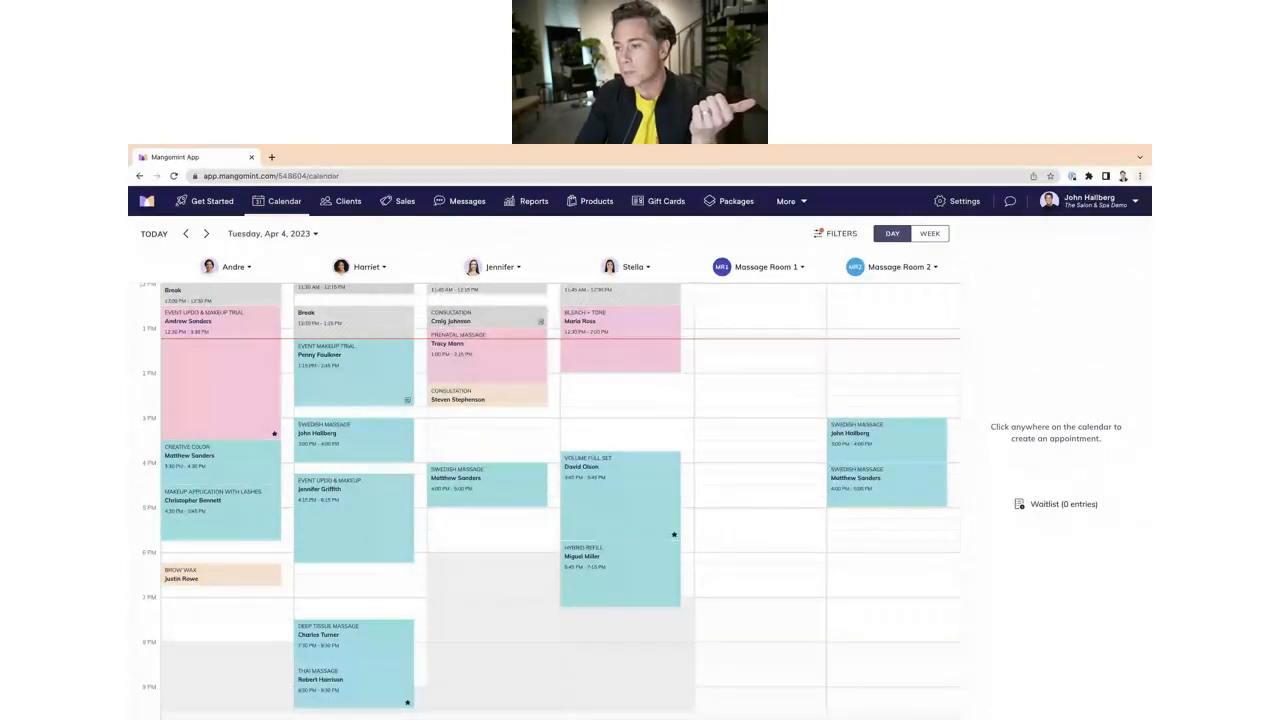
Step: Open the Resources settings and create a new resource group named Saunas
{"action": "left_click", "coordinate": [950, 201]}
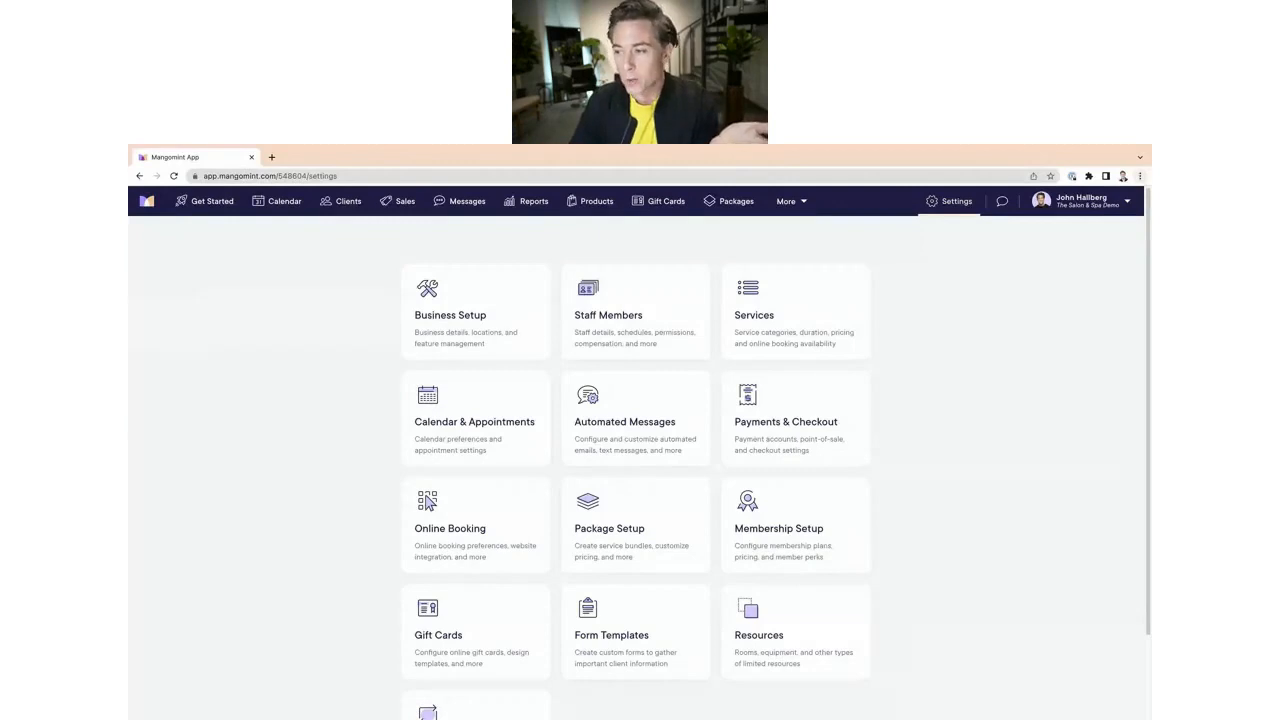
{"action": "scroll", "coordinate": [929, 534], "scroll_direction": "down", "scroll_amount": 2}
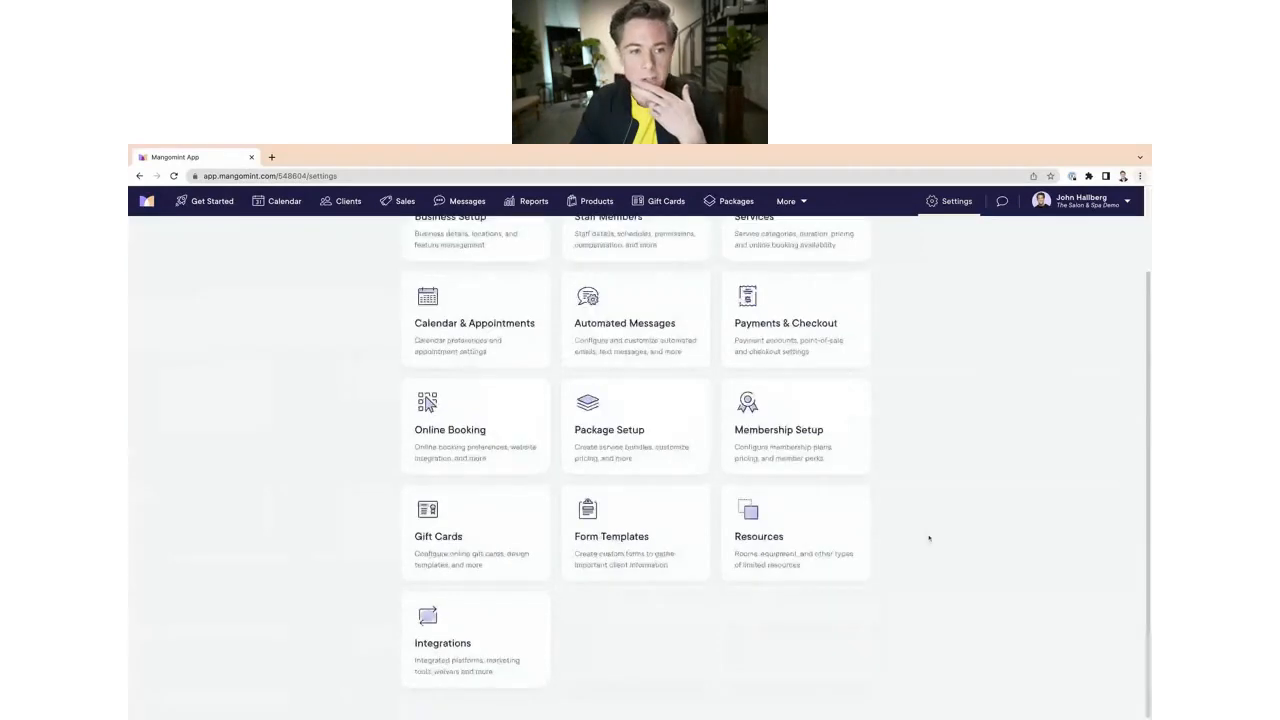
{"action": "left_click", "coordinate": [790, 530]}
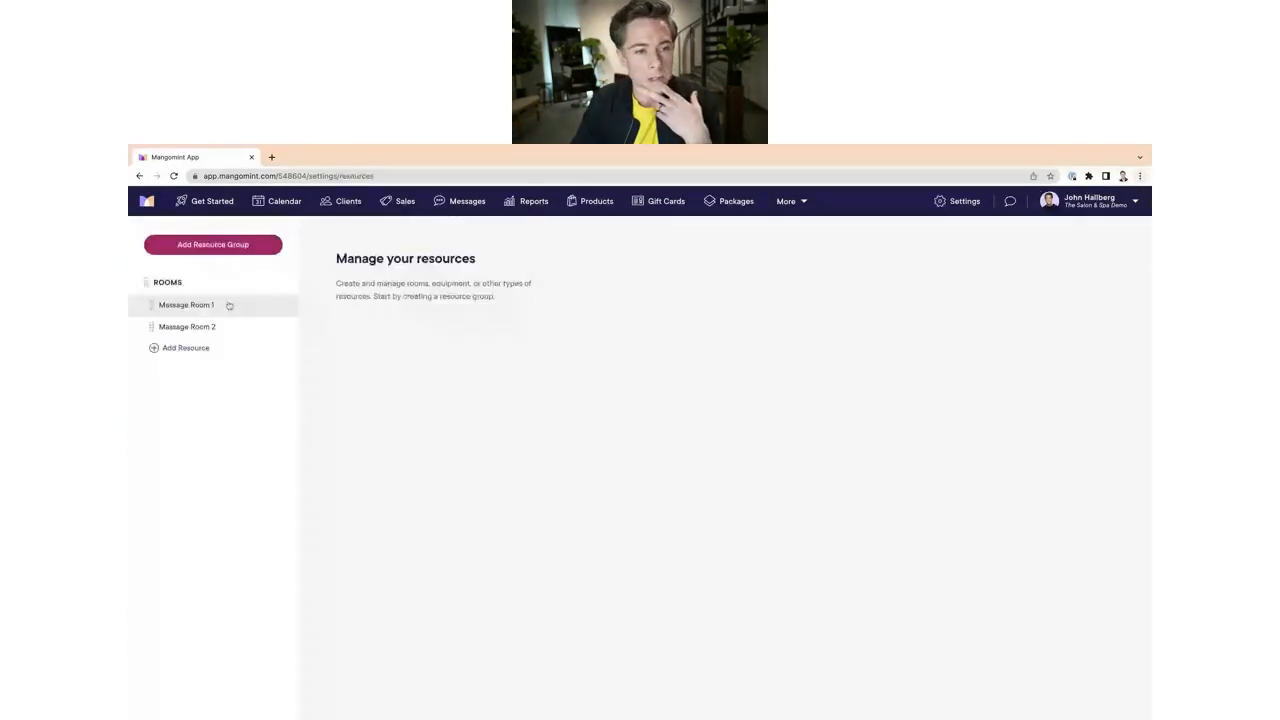
{"action": "left_click", "coordinate": [224, 245]}
{"action": "type", "text": "Sa"}
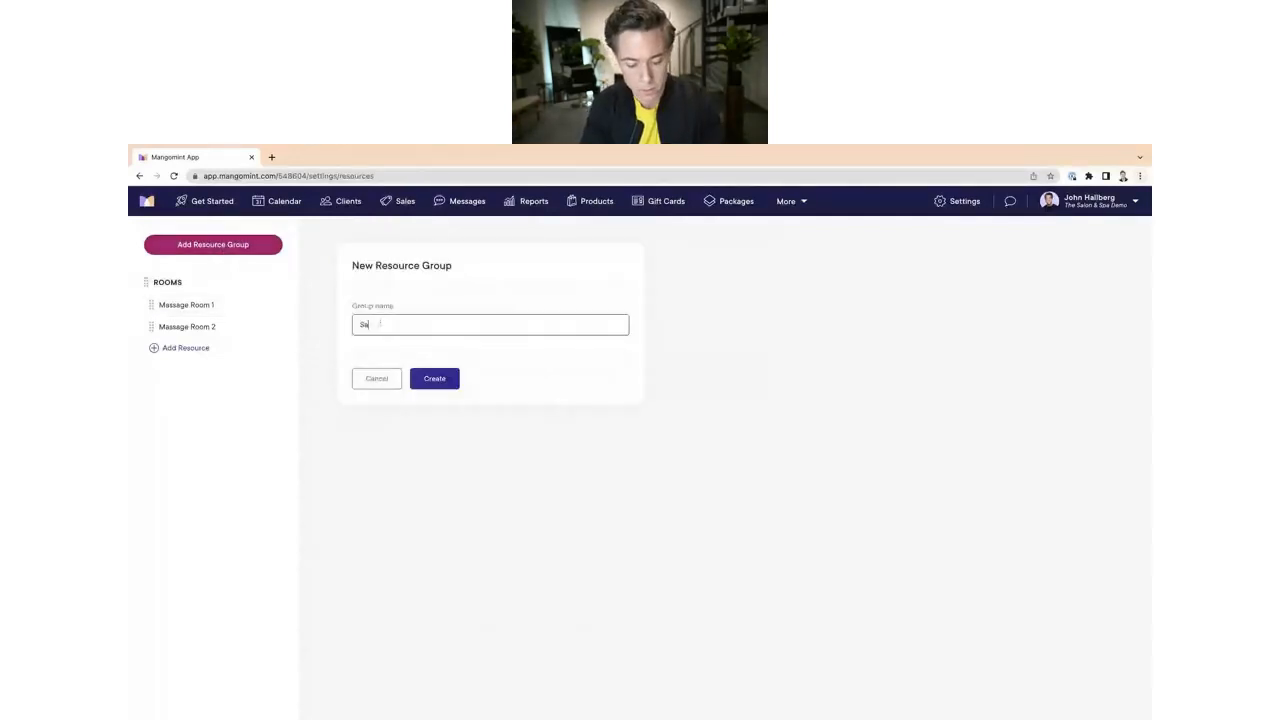
{"action": "type", "text": "un"}
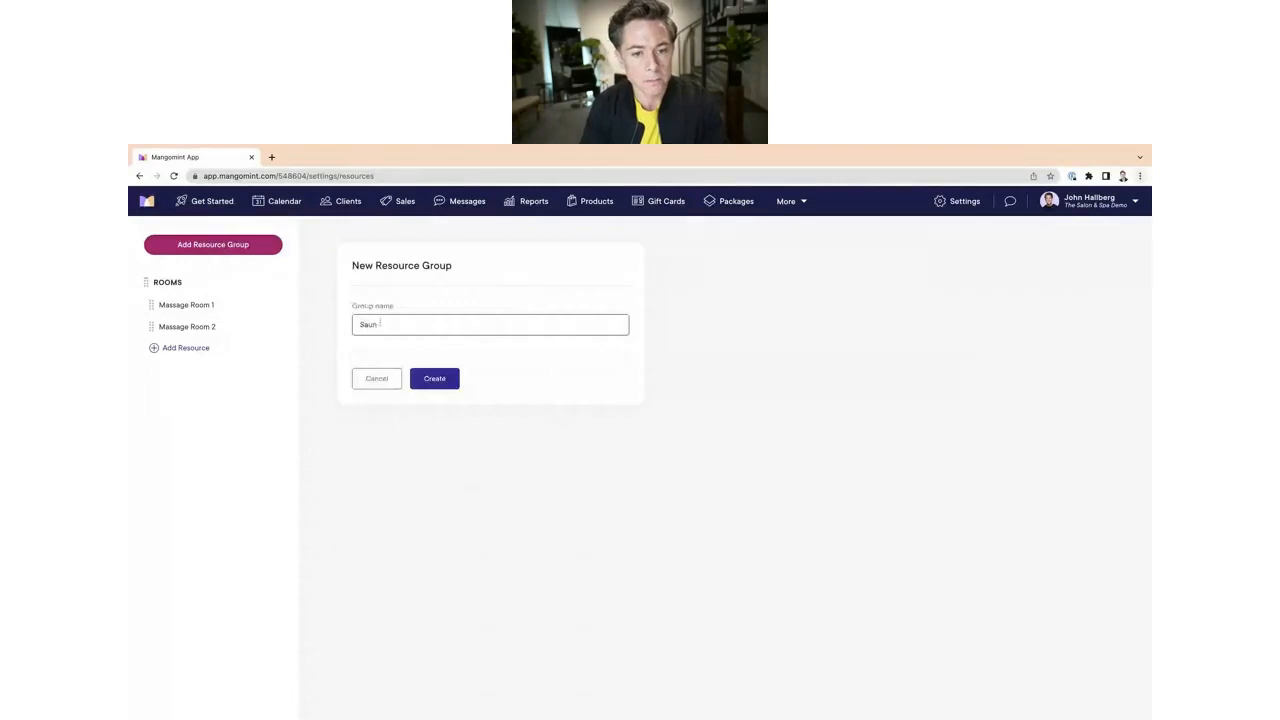
{"action": "type", "text": "as"}
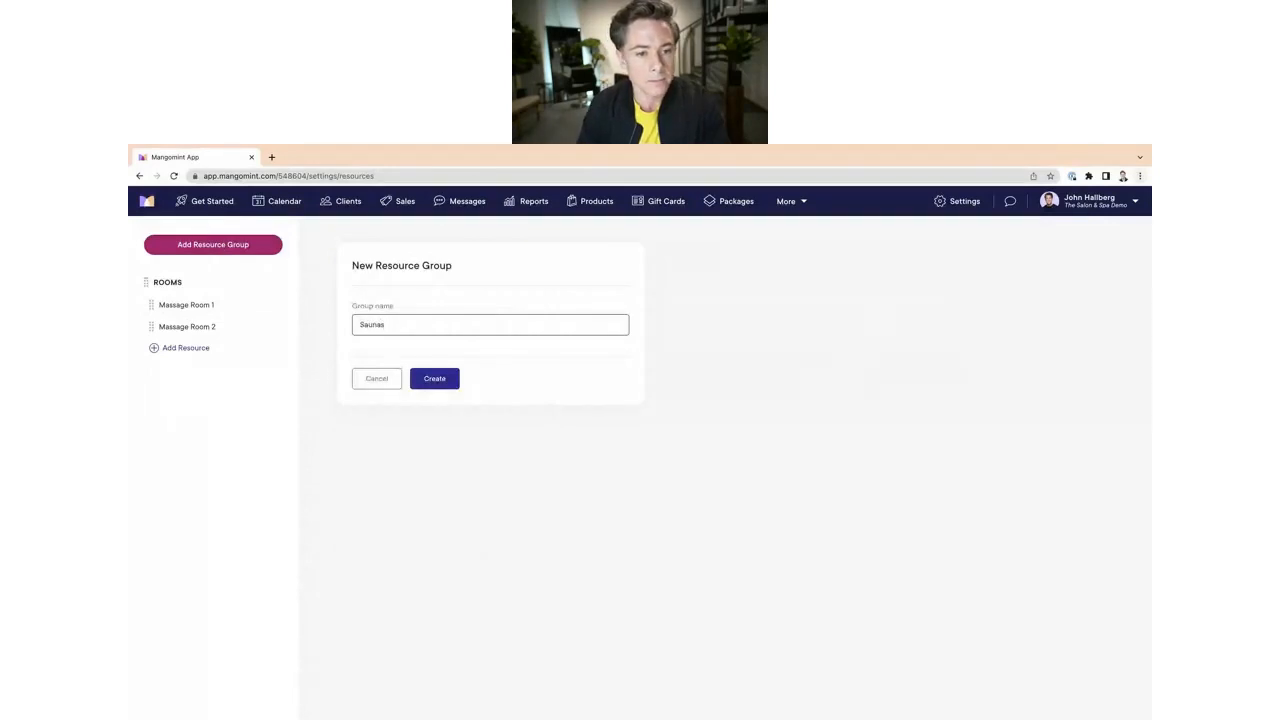
{"action": "left_click", "coordinate": [434, 378]}
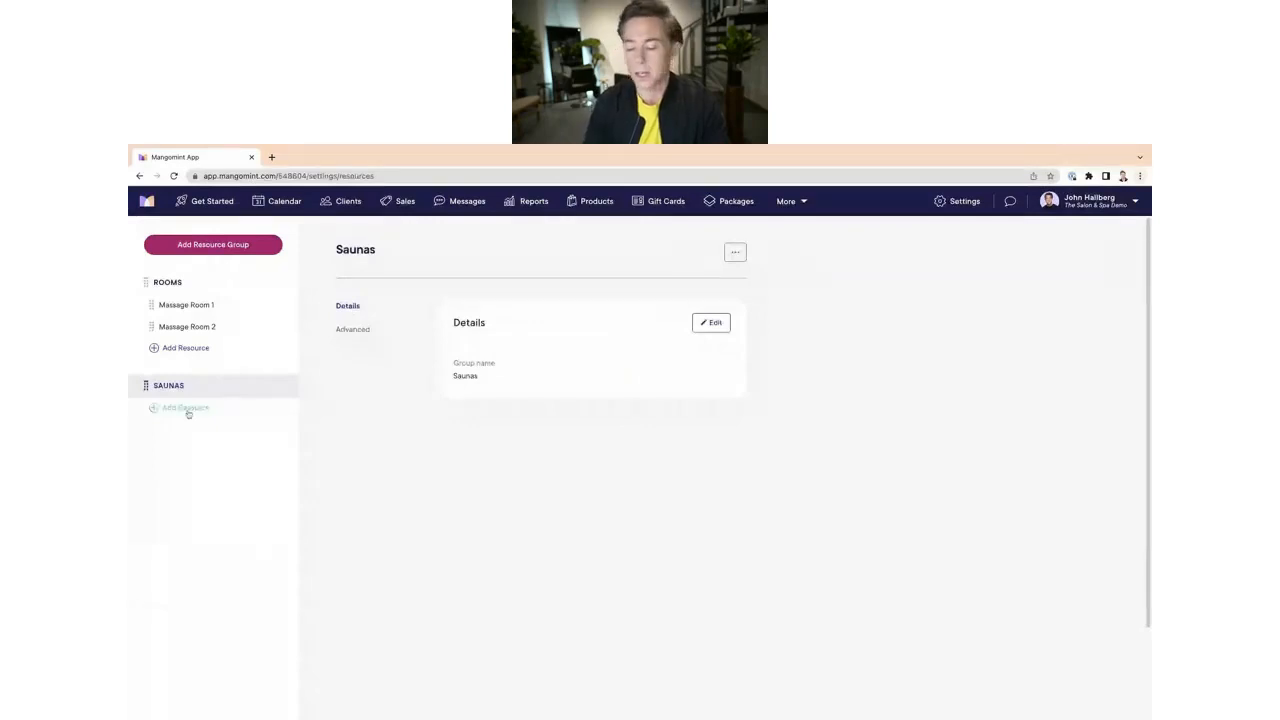
Step: Add a resource named Steam Room to the Saunas group
{"action": "left_click", "coordinate": [186, 408]}
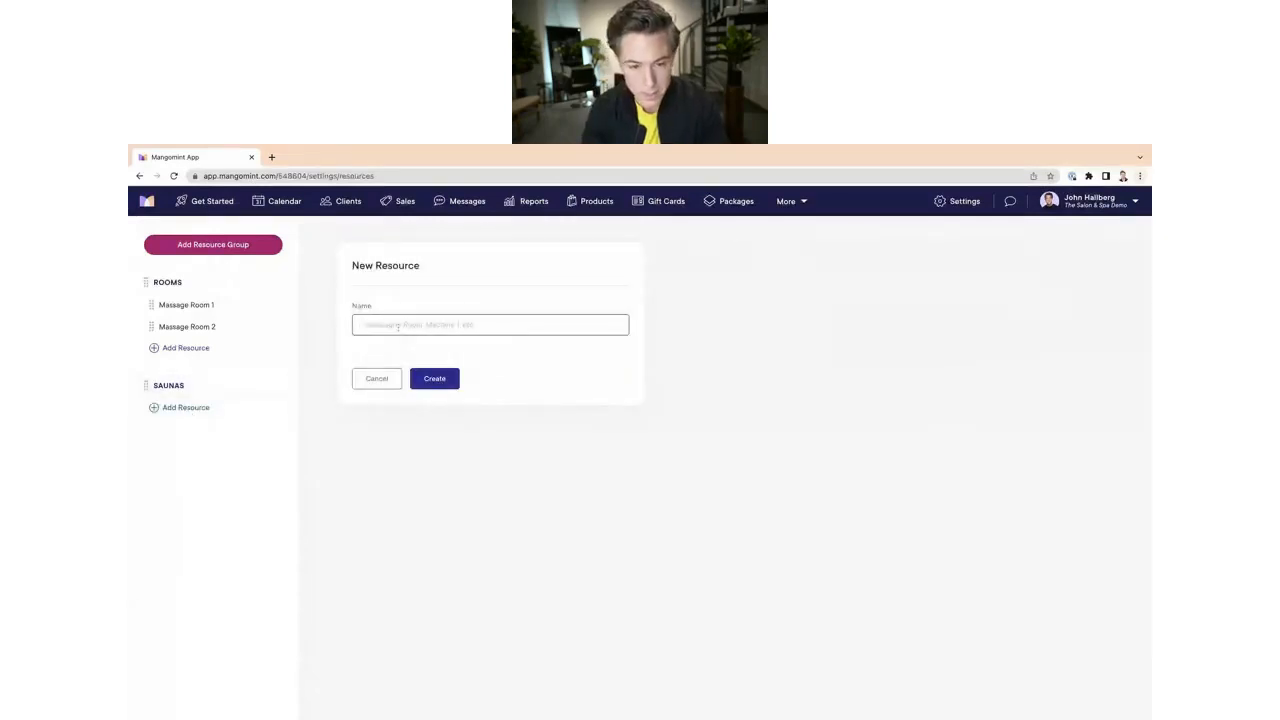
{"action": "type", "text": "Steam"}
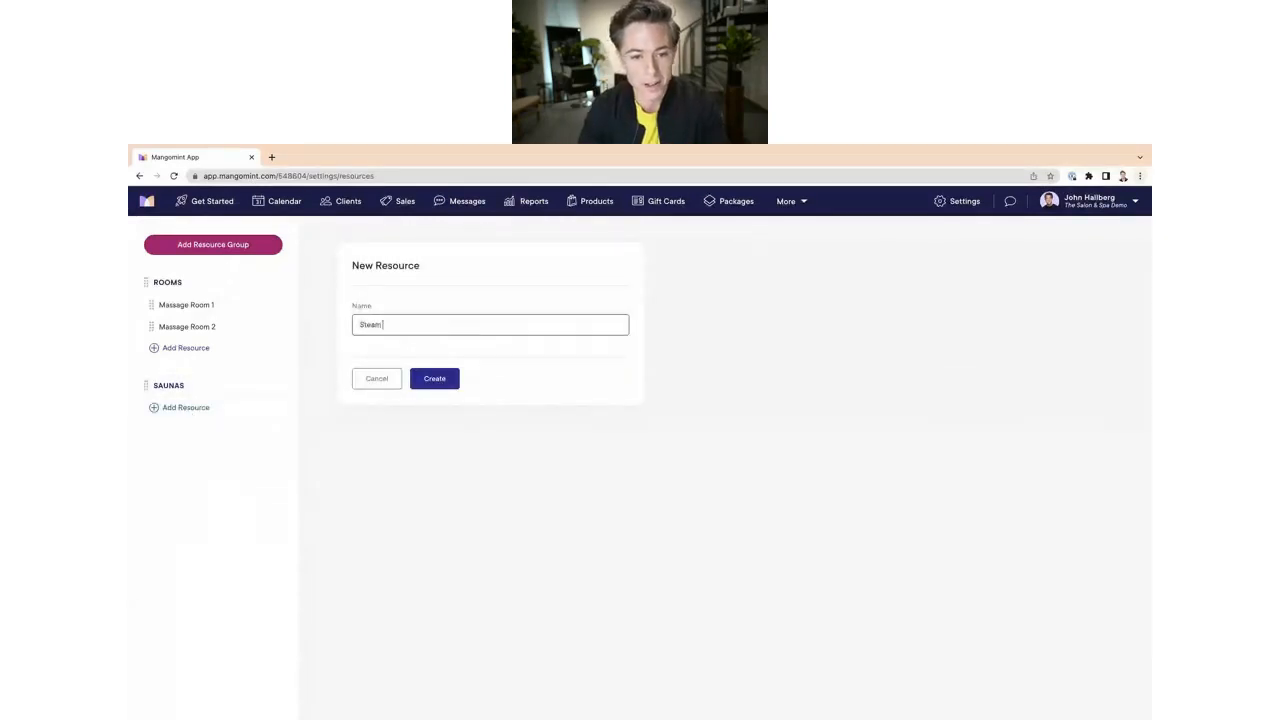
{"action": "type", "text": " Room"}
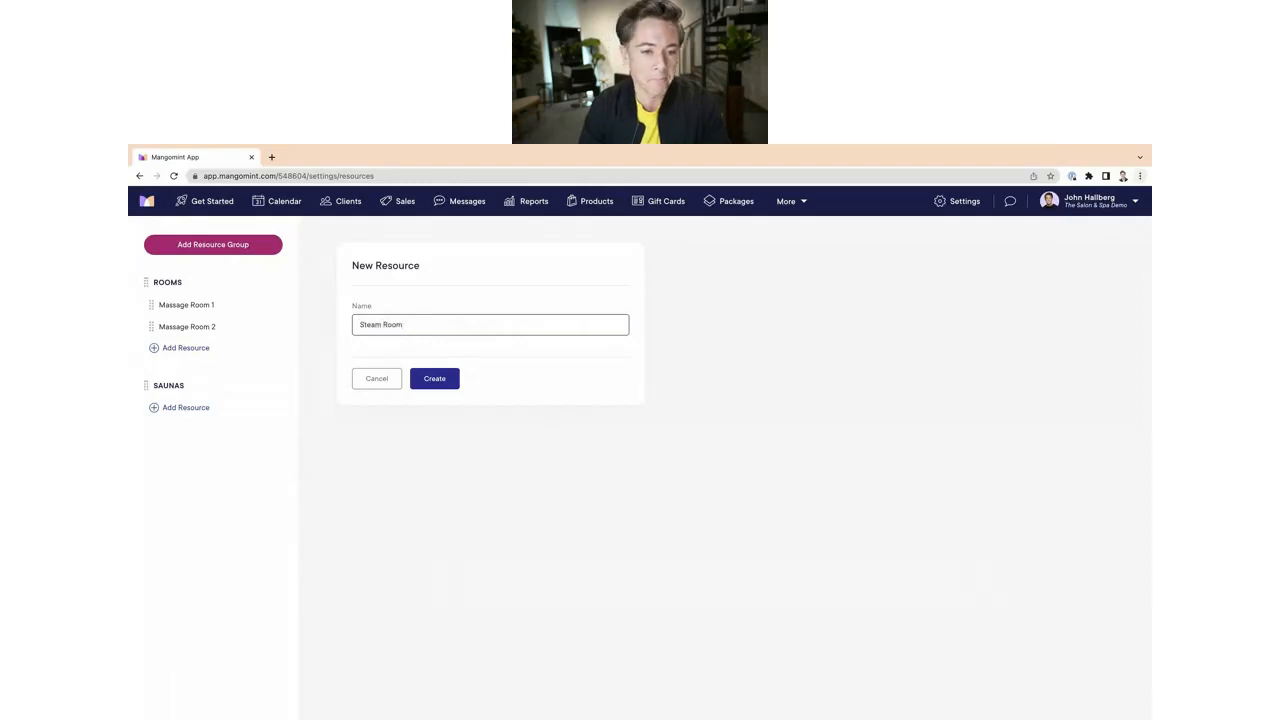
{"action": "left_click", "coordinate": [437, 382]}
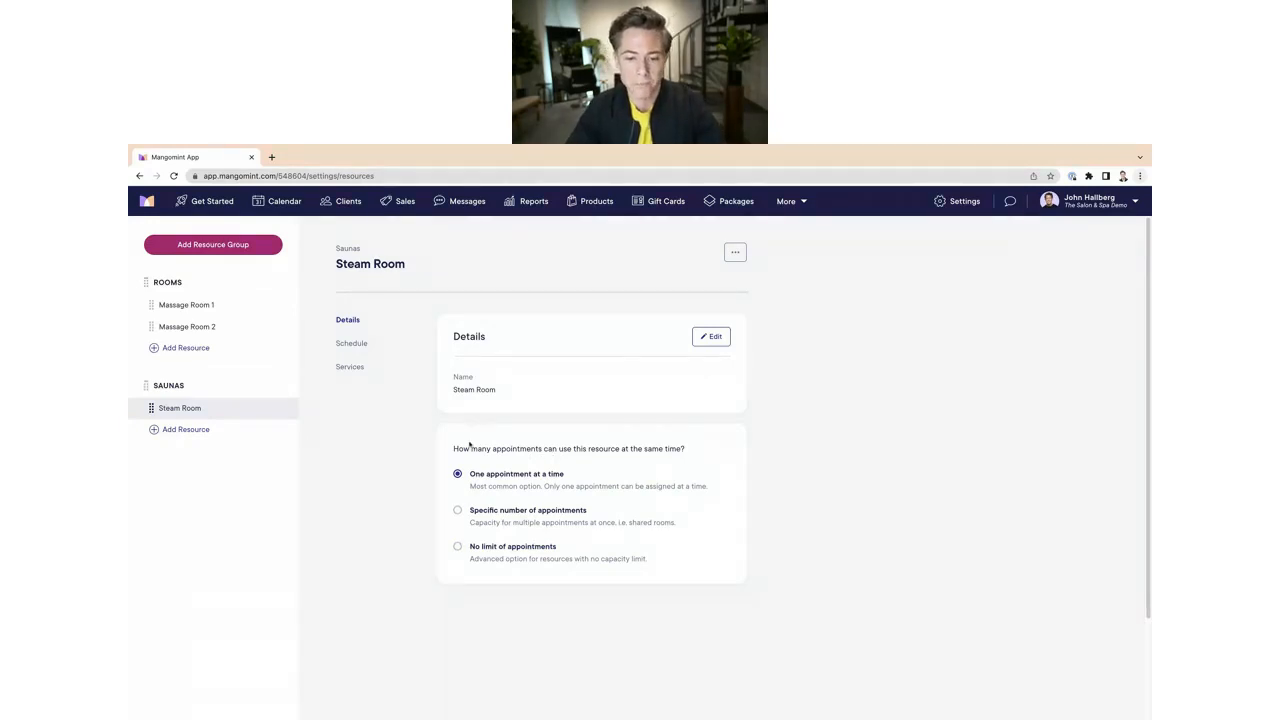
Step: Set the Steam Room to allow a specific number of 6 simultaneous appointments
{"action": "left_click", "coordinate": [462, 512]}
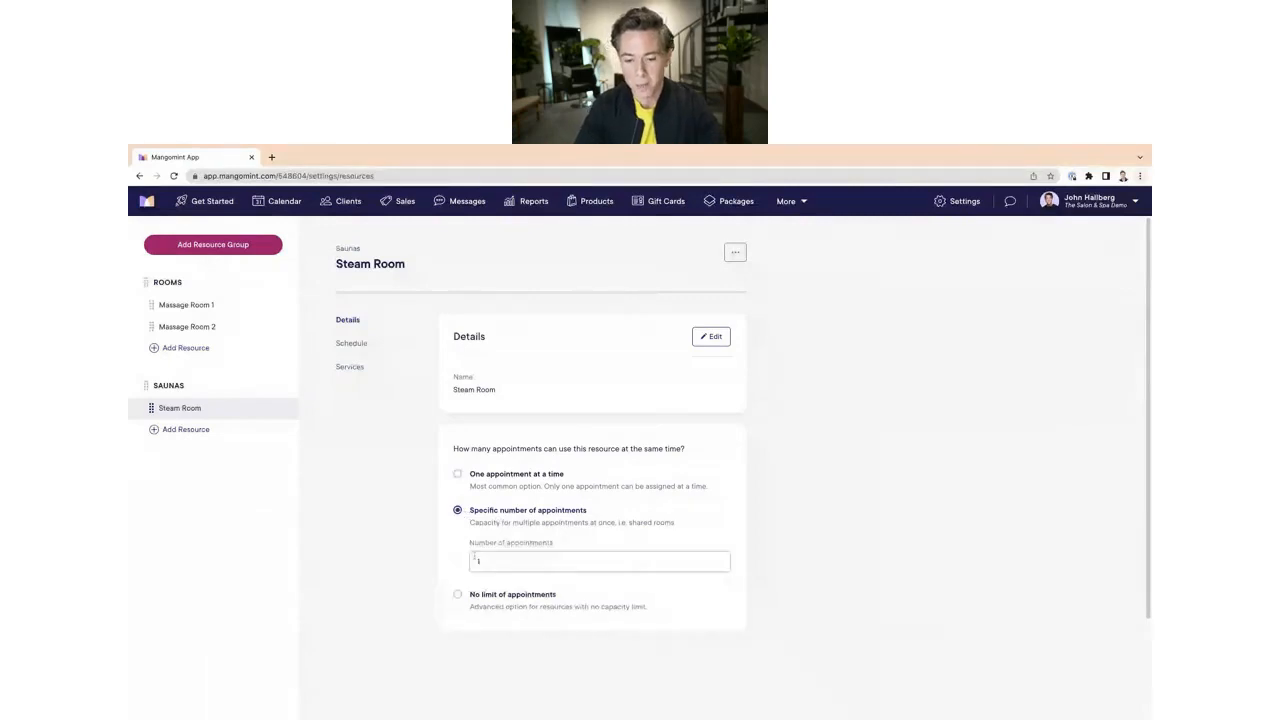
{"action": "left_click", "coordinate": [505, 562]}
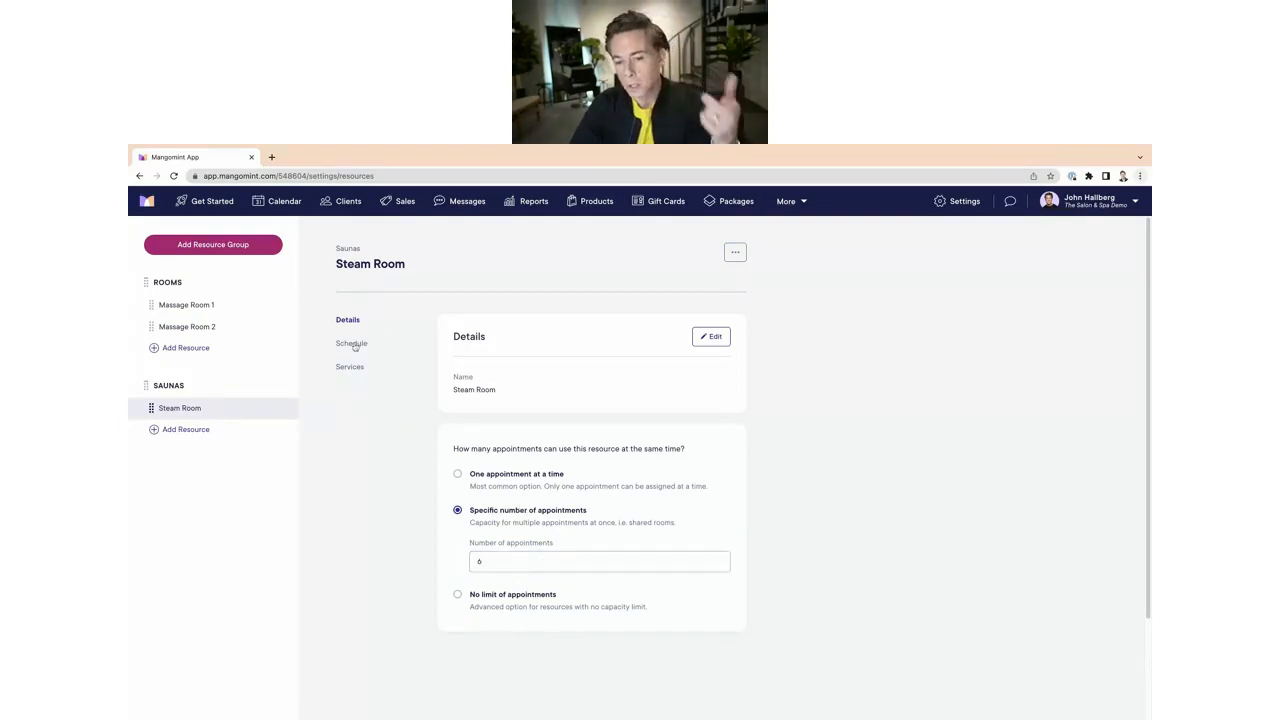
Step: Make the Steam Room available only on specific days and times in its schedule
{"action": "left_click", "coordinate": [355, 343]}
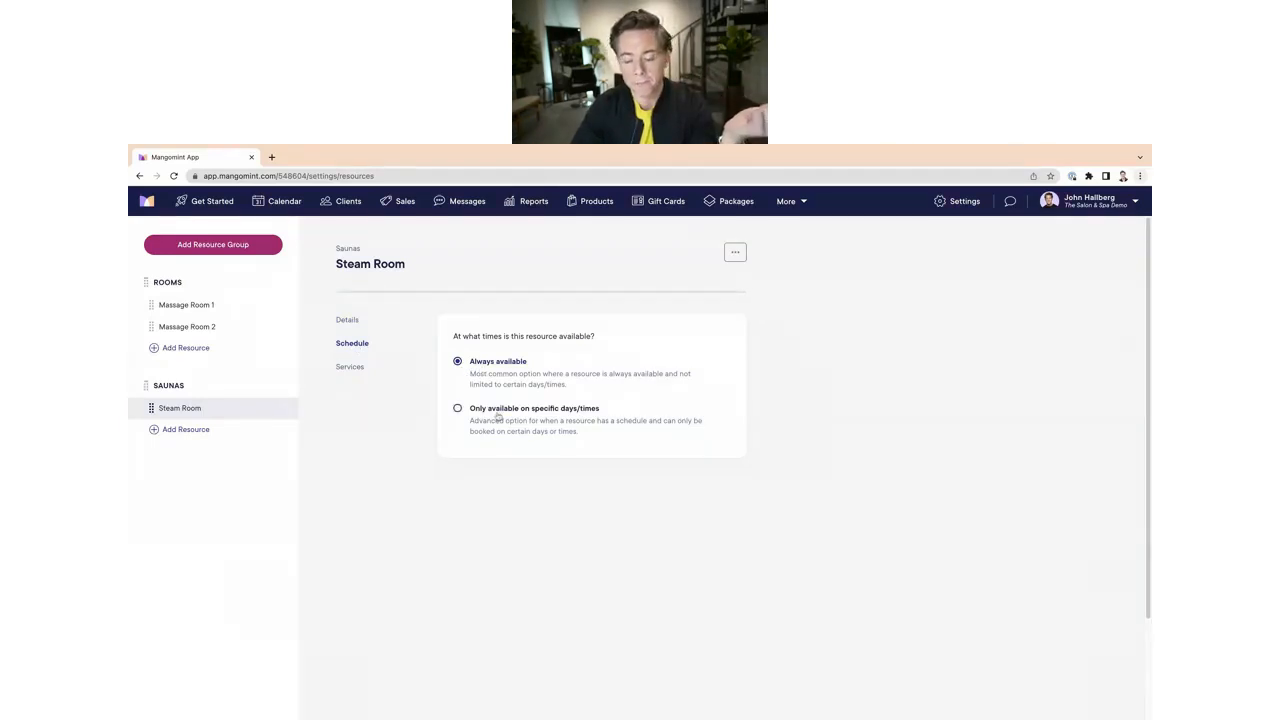
{"action": "left_click", "coordinate": [458, 409]}
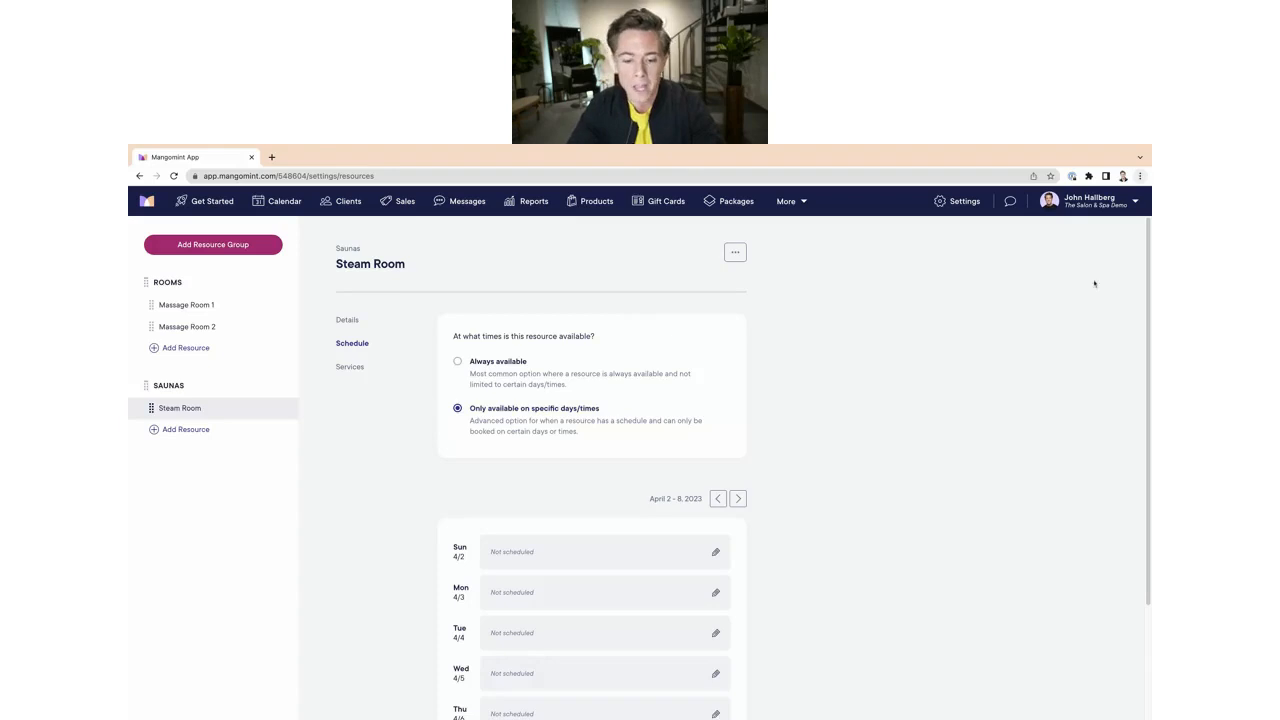
{"action": "left_click_drag", "start_coordinate": [1147, 228], "coordinate": [1147, 262]}
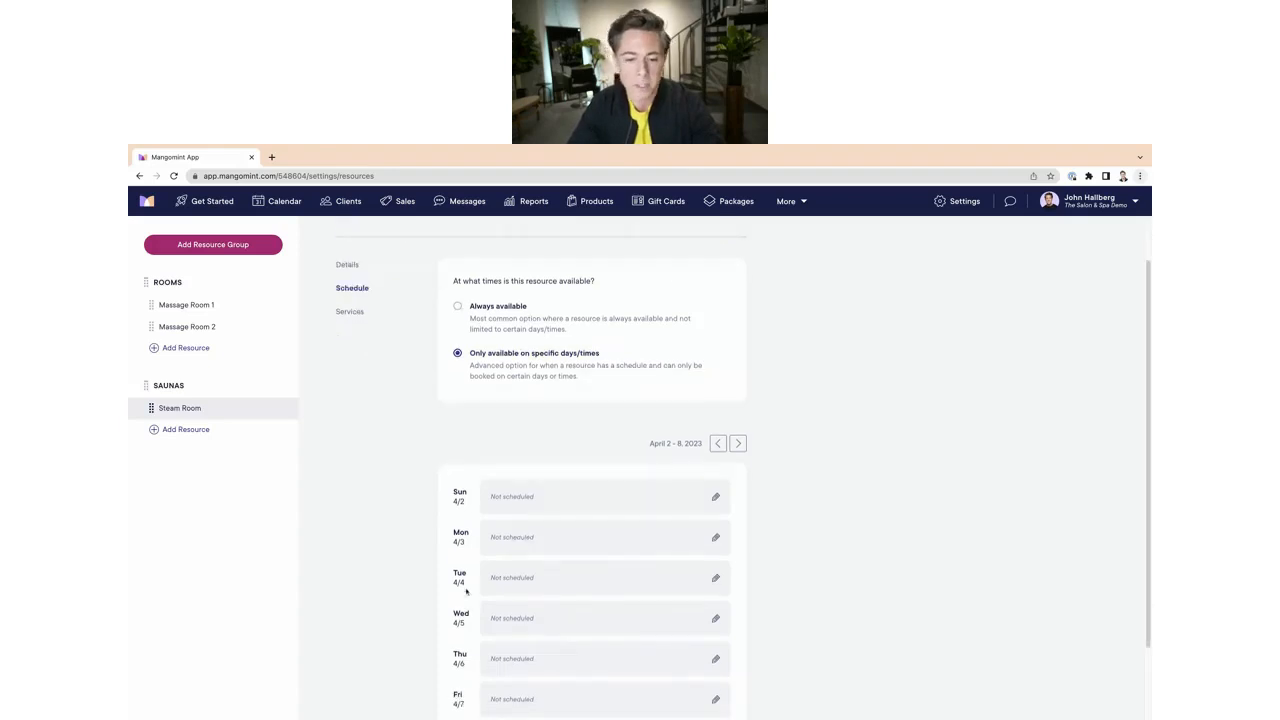
{"action": "scroll", "coordinate": [520, 570], "scroll_direction": "down", "scroll_amount": 2}
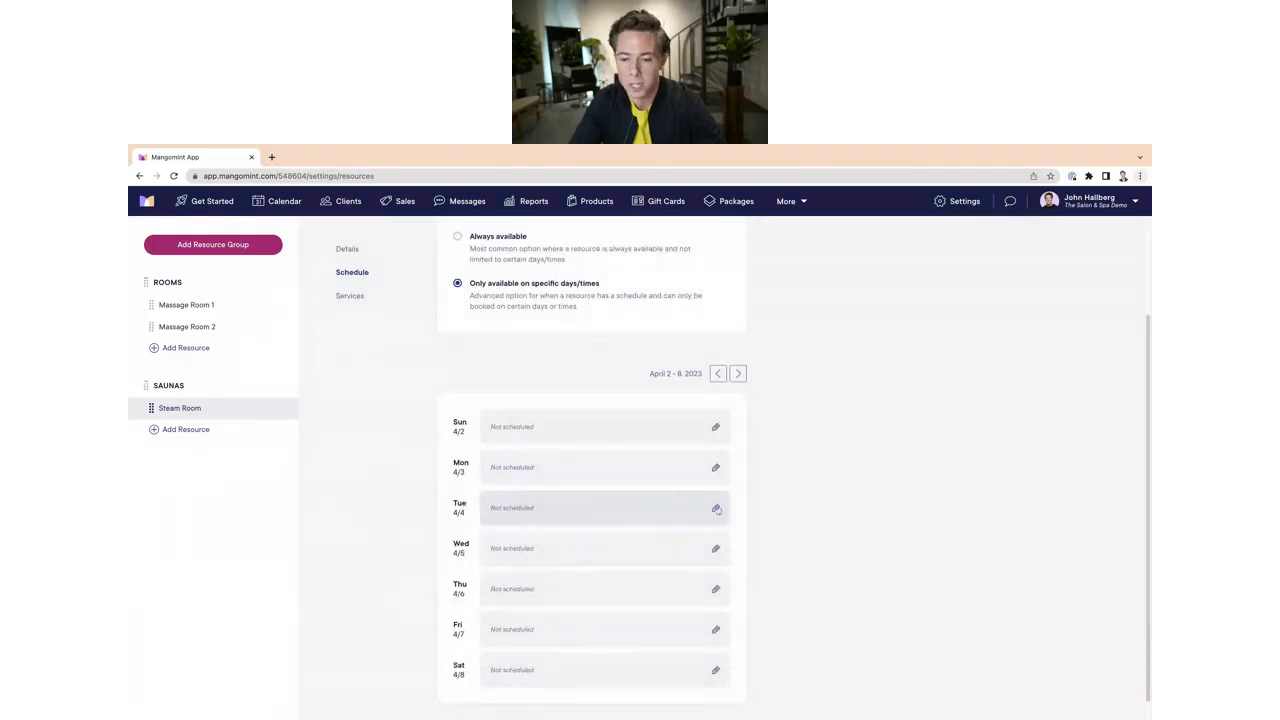
Step: Add a repeating Tuesday schedule for the Steam Room from 7:00 AM to 11:00 AM and save it
{"action": "left_click", "coordinate": [657, 507]}
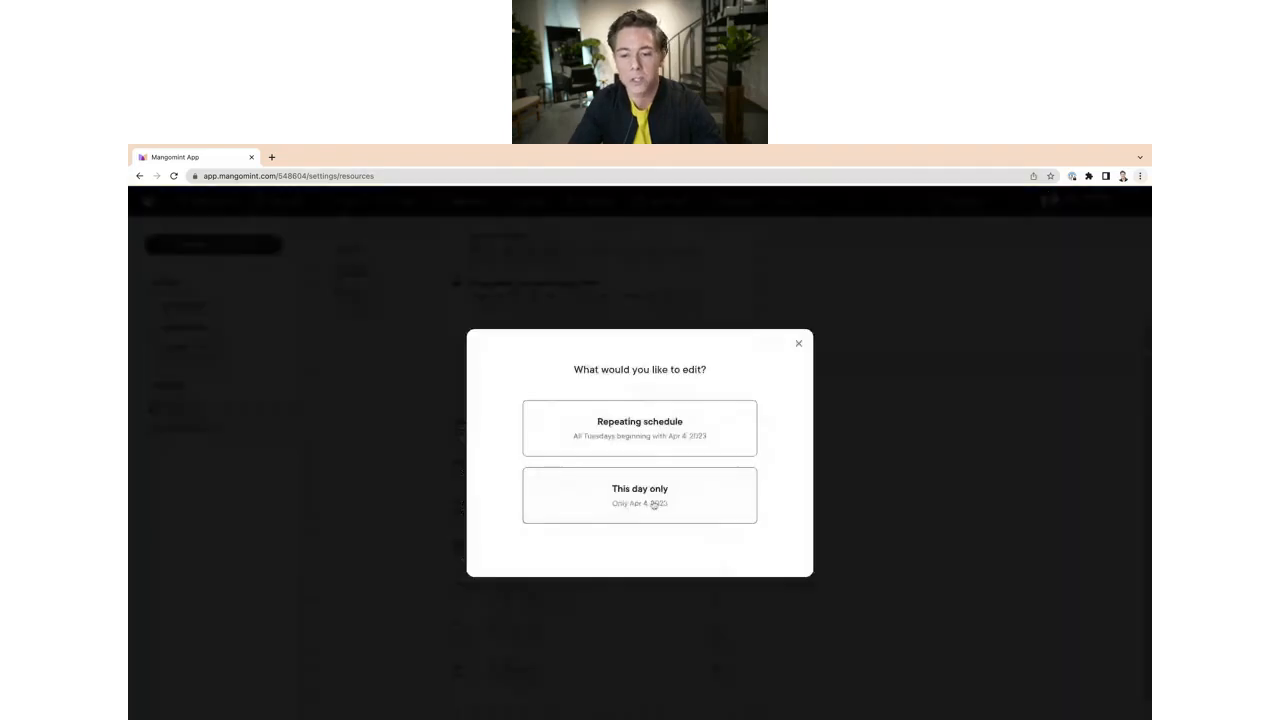
{"action": "left_click", "coordinate": [628, 431]}
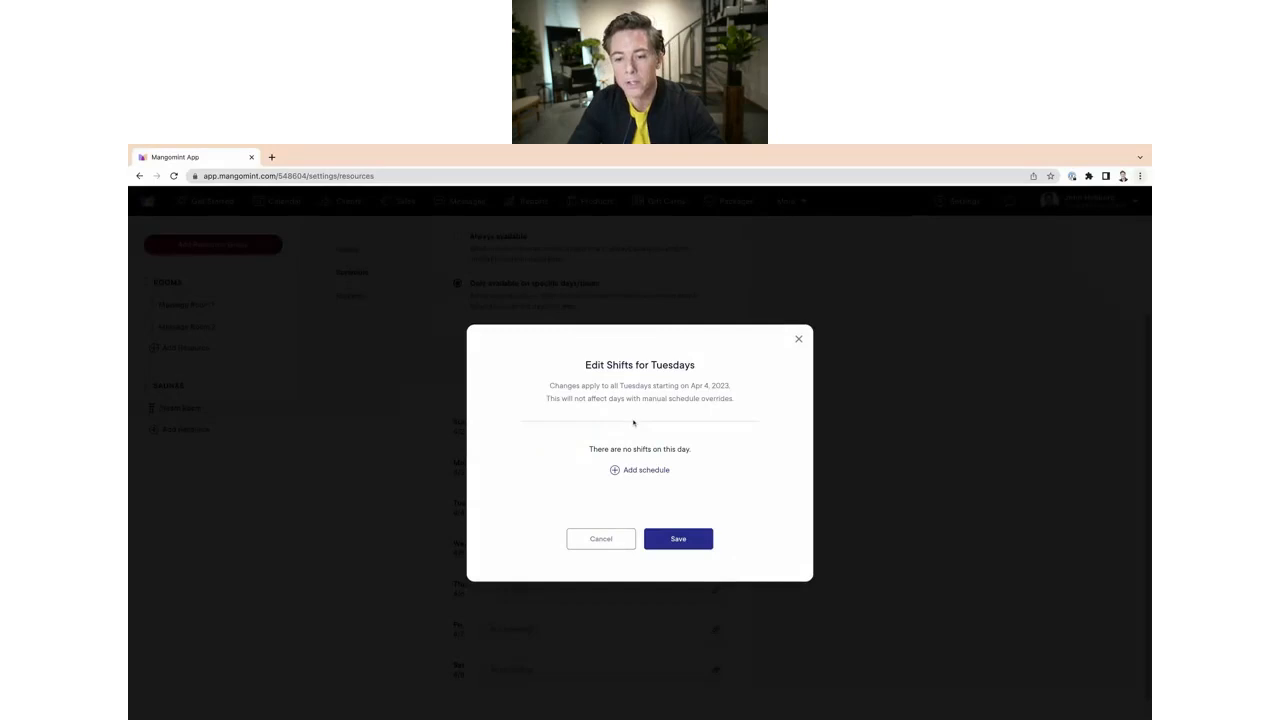
{"action": "left_click", "coordinate": [615, 470]}
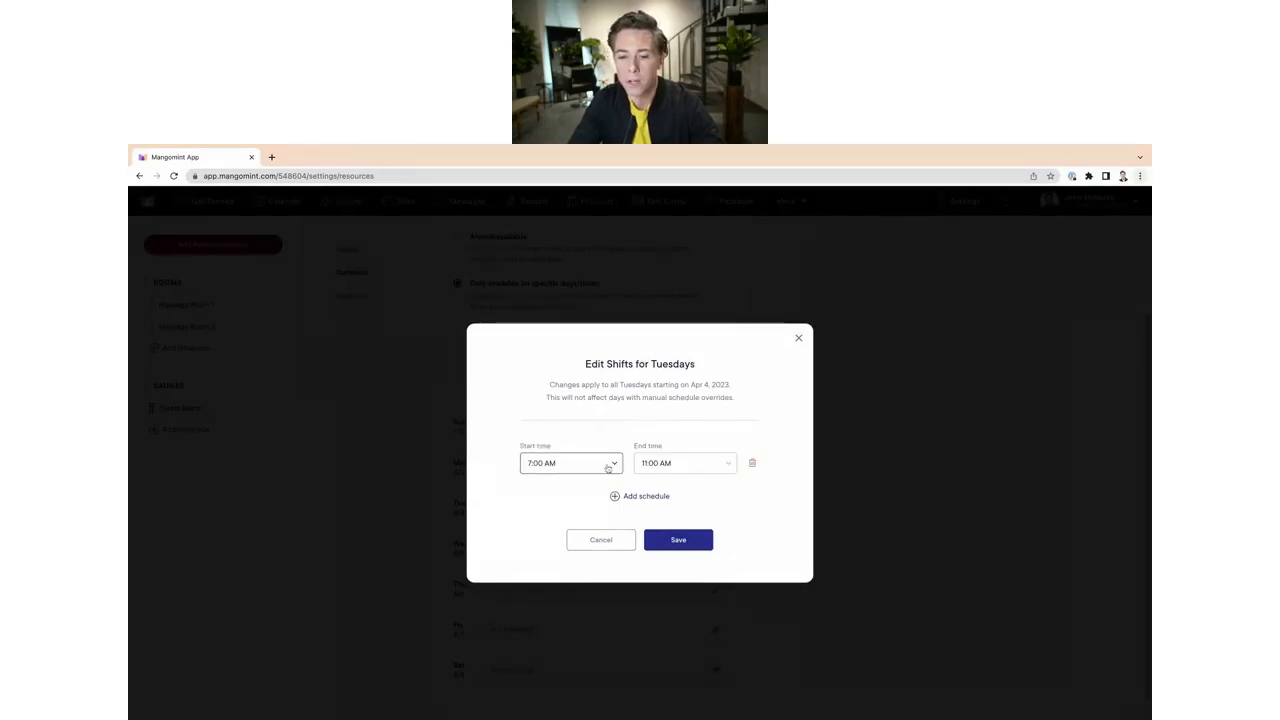
{"action": "left_click", "coordinate": [615, 465]}
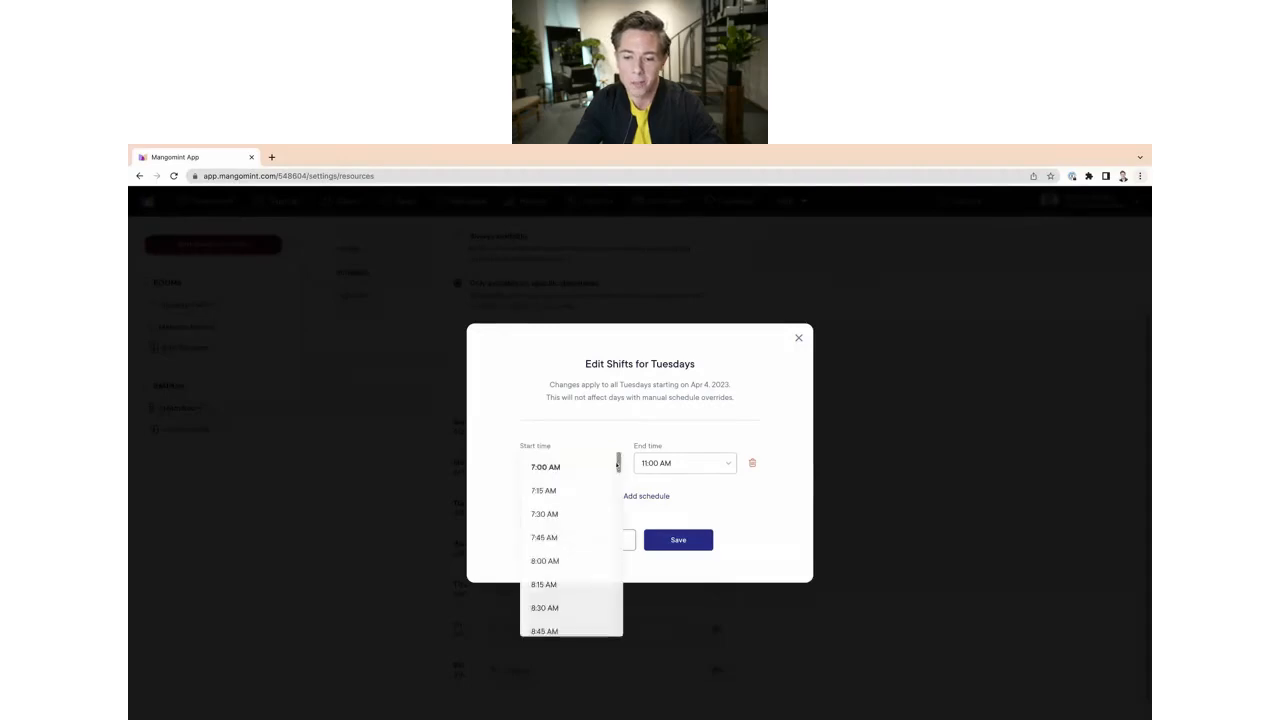
{"action": "left_click", "coordinate": [586, 465]}
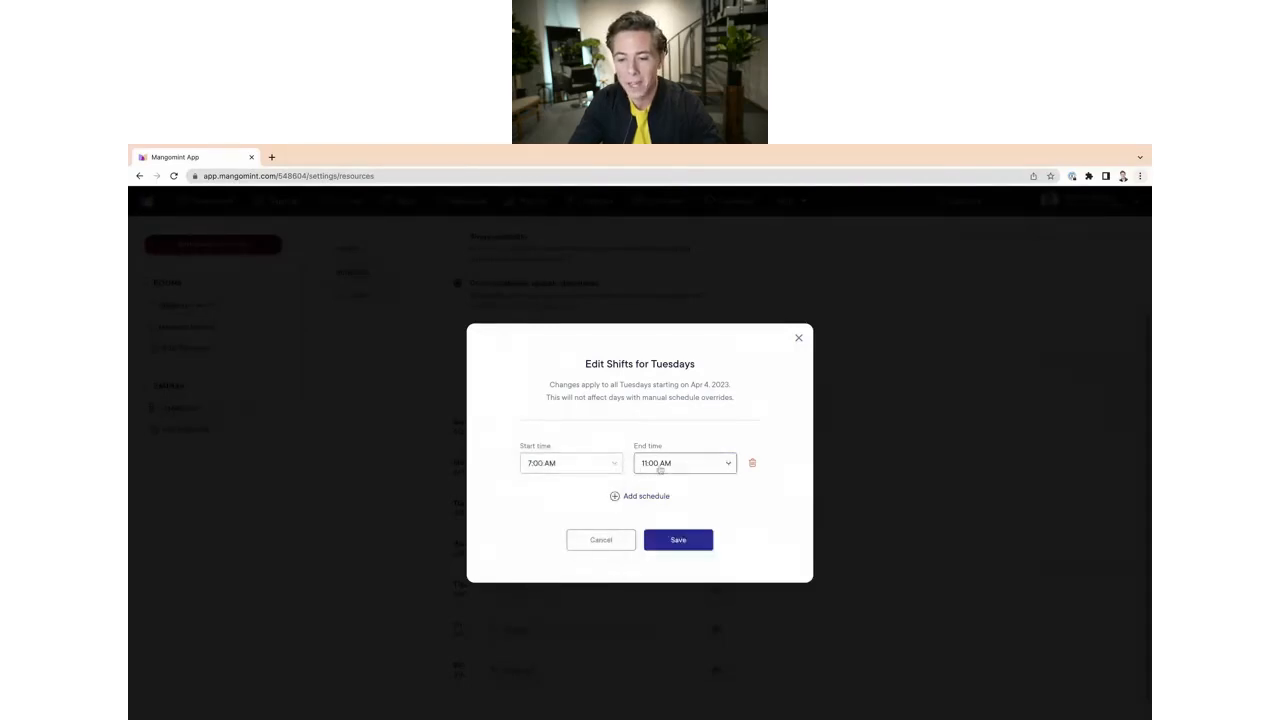
{"action": "left_click", "coordinate": [686, 541]}
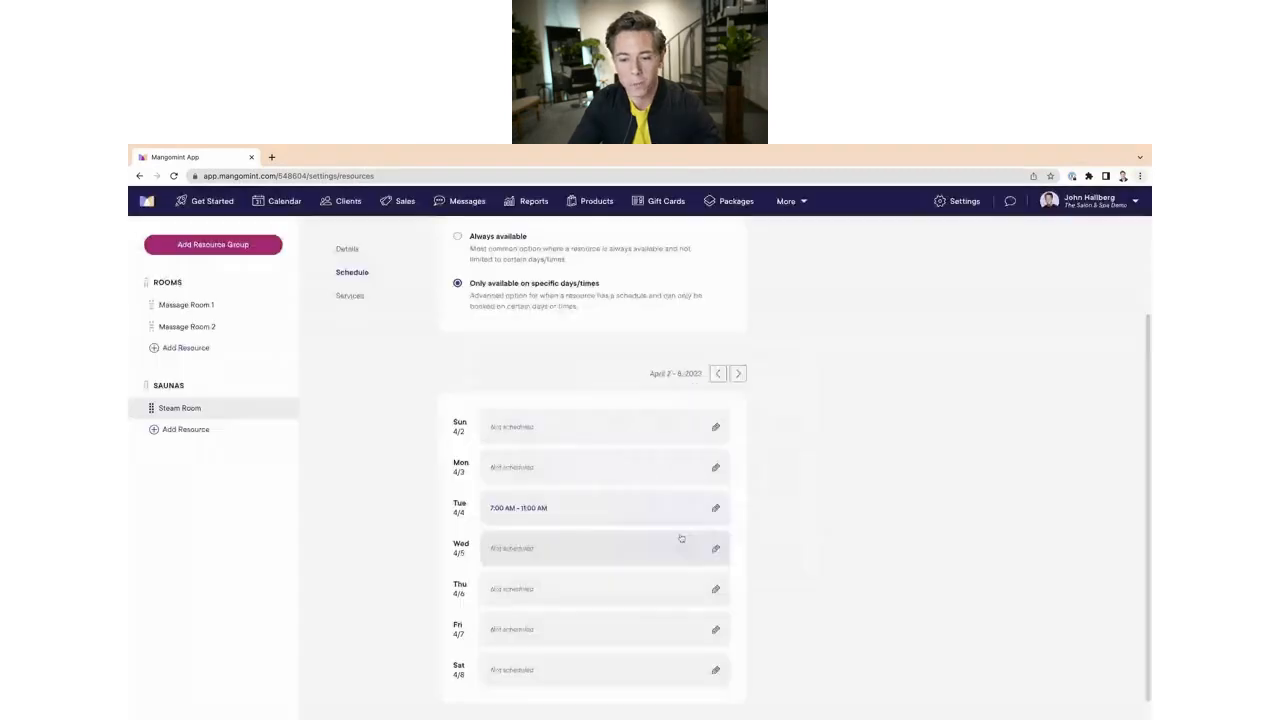
Step: Open the Steam Room's repeating Tuesday schedule for editing and add a second shift
{"action": "left_click", "coordinate": [715, 512]}
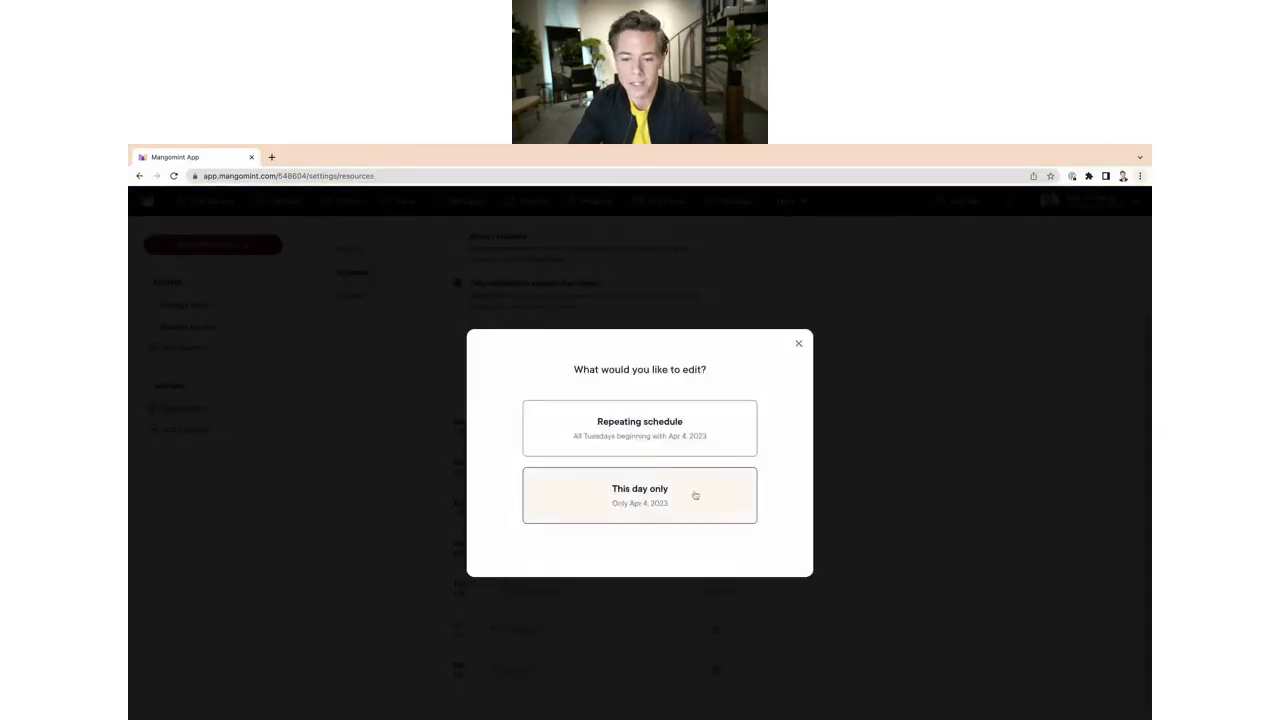
{"action": "left_click", "coordinate": [798, 344]}
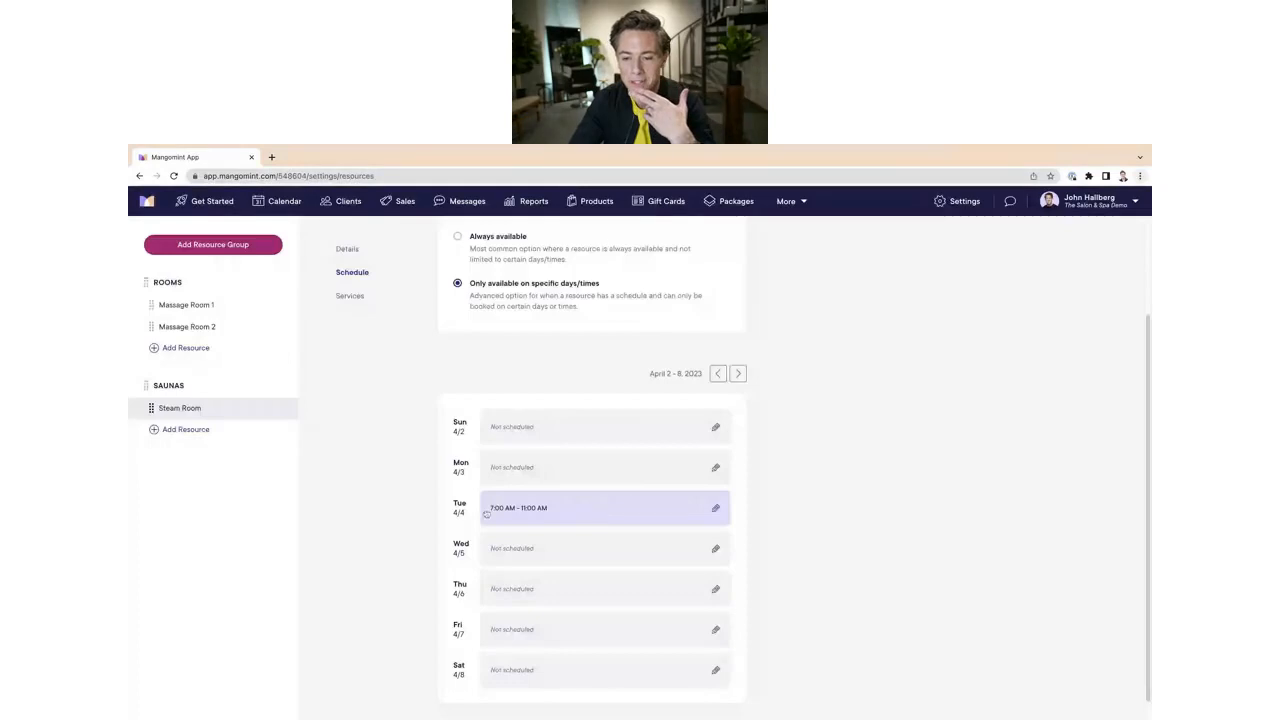
{"action": "left_click", "coordinate": [715, 508]}
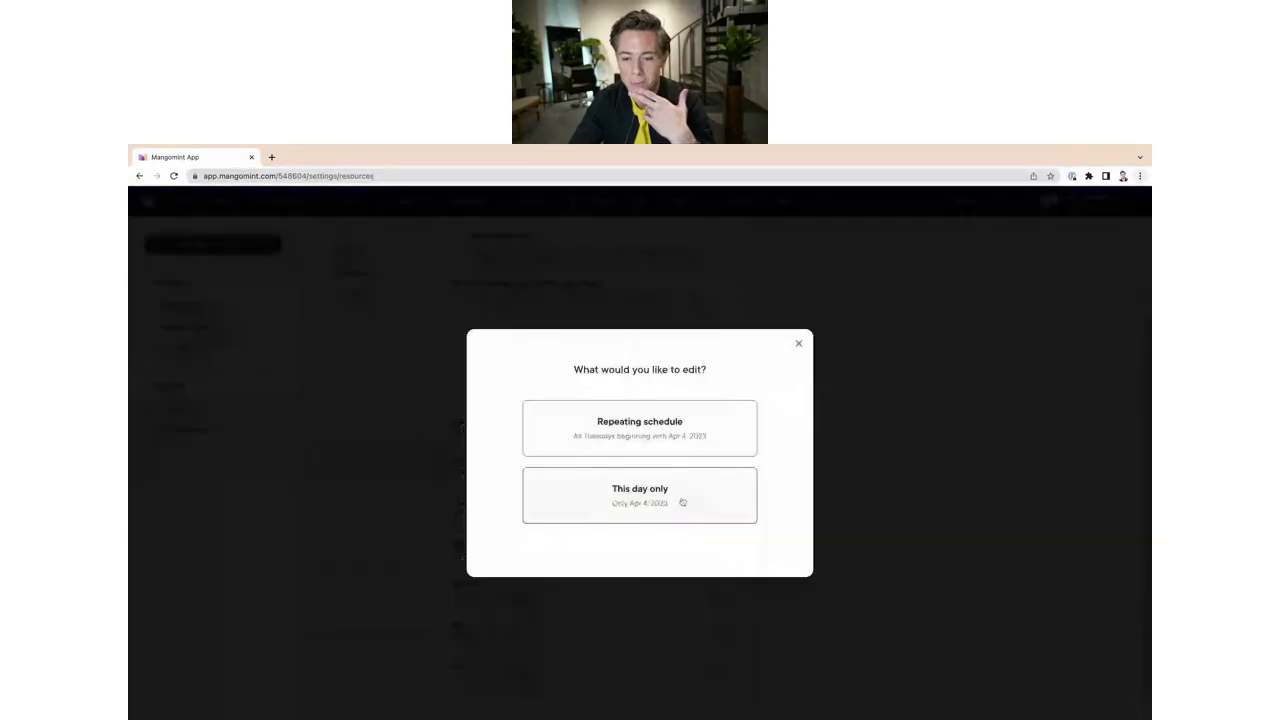
{"action": "left_click", "coordinate": [642, 440]}
{"action": "left_click", "coordinate": [613, 497]}
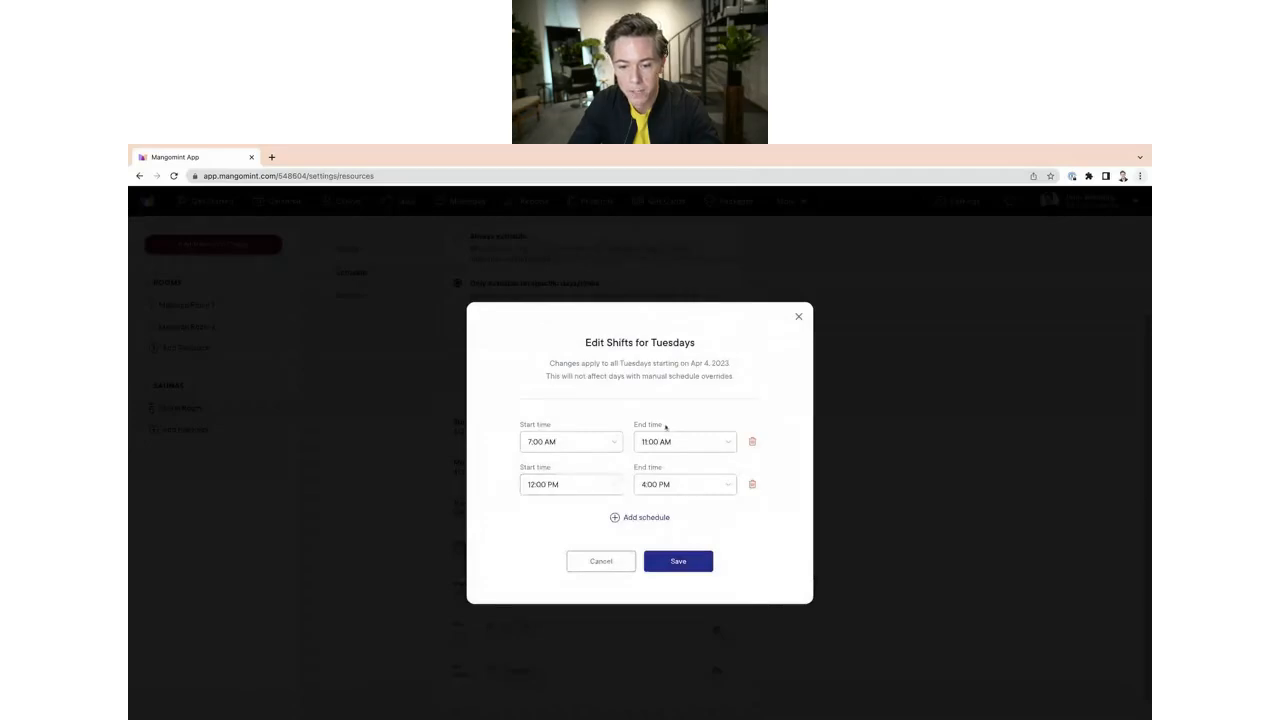
Step: Set the second Tuesday shift from 1:00 PM to 7:00 PM and save the schedule
{"action": "left_click", "coordinate": [615, 488]}
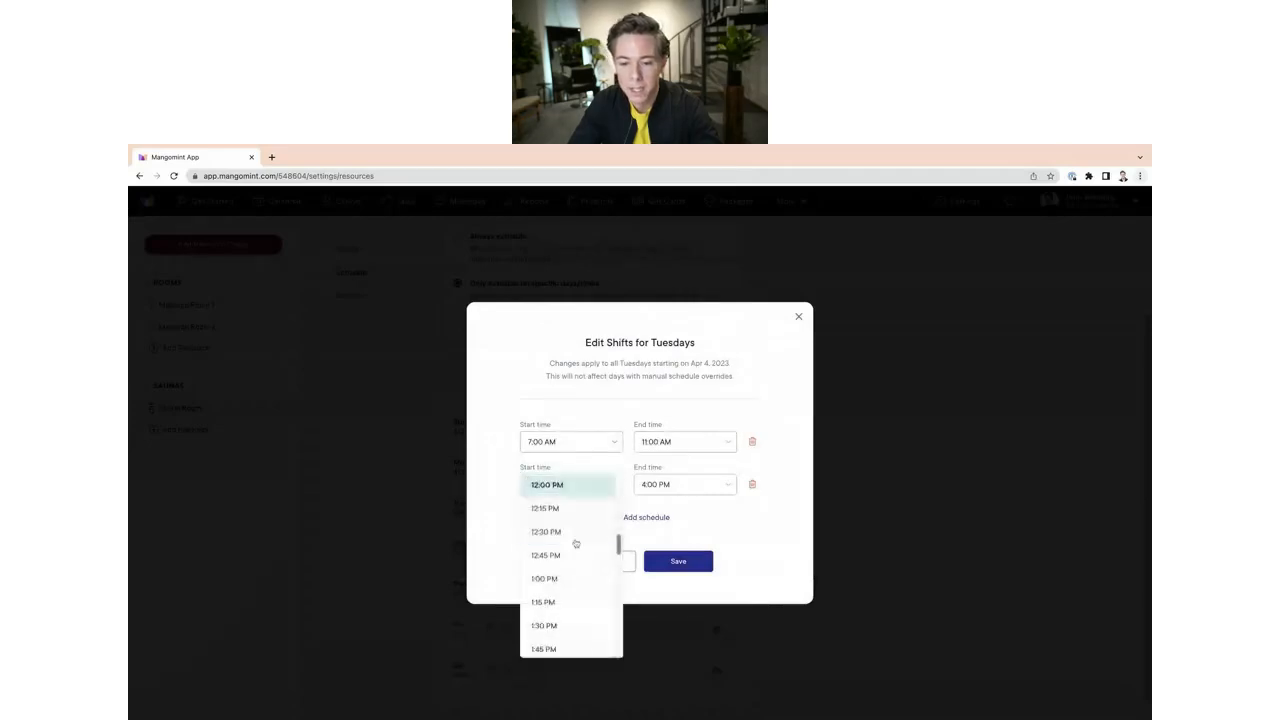
{"action": "scroll", "coordinate": [574, 546], "scroll_direction": "down", "scroll_amount": 1}
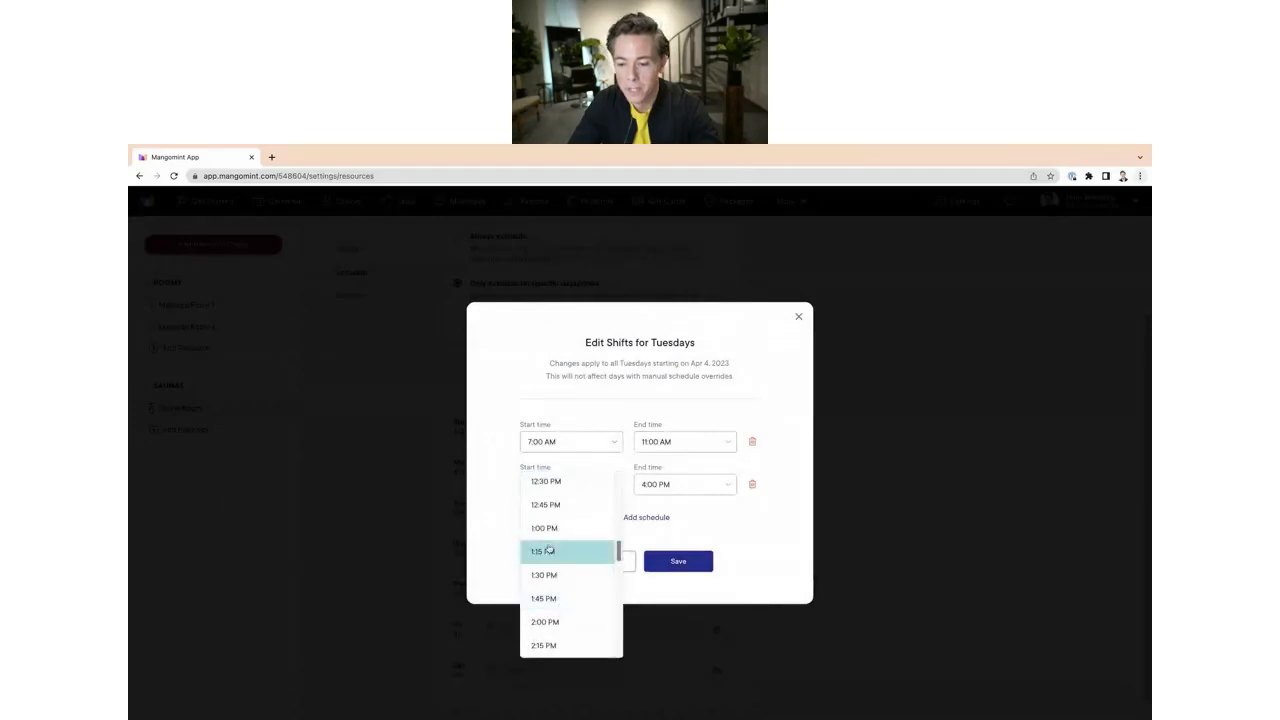
{"action": "left_click", "coordinate": [548, 535]}
{"action": "left_click", "coordinate": [726, 486]}
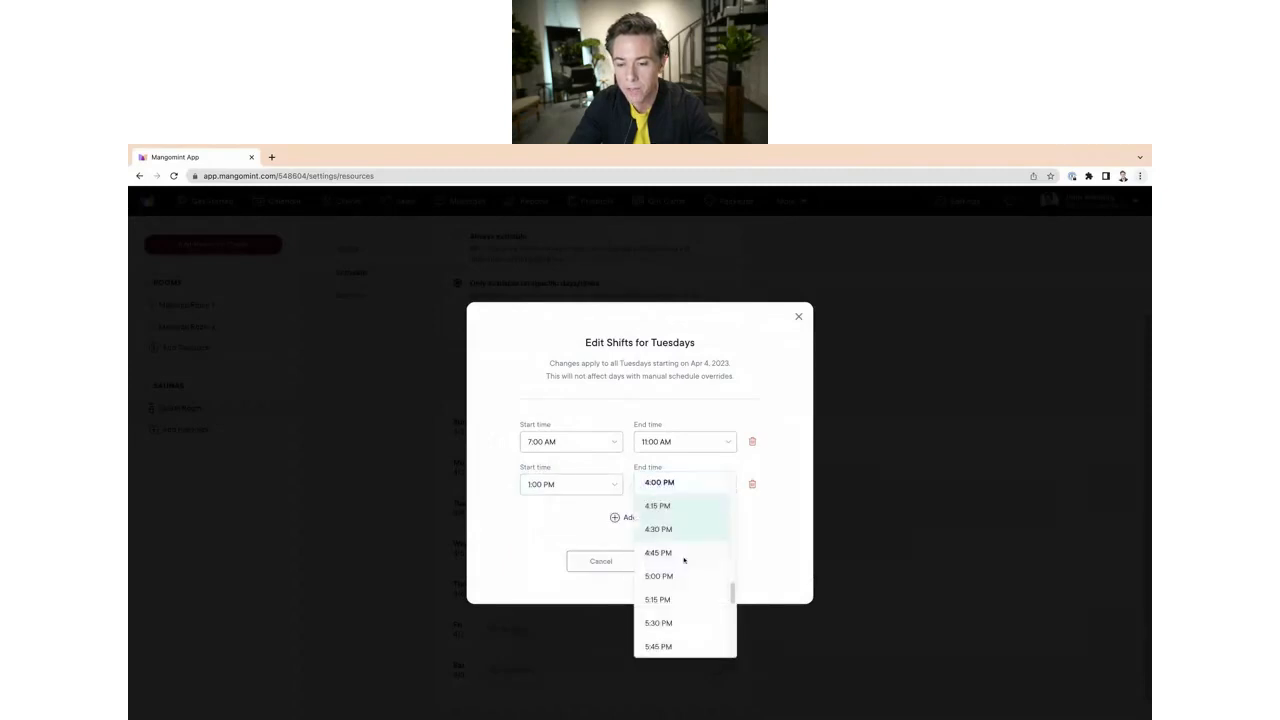
{"action": "scroll", "coordinate": [686, 560], "scroll_direction": "down", "scroll_amount": 5}
{"action": "left_click", "coordinate": [660, 525]}
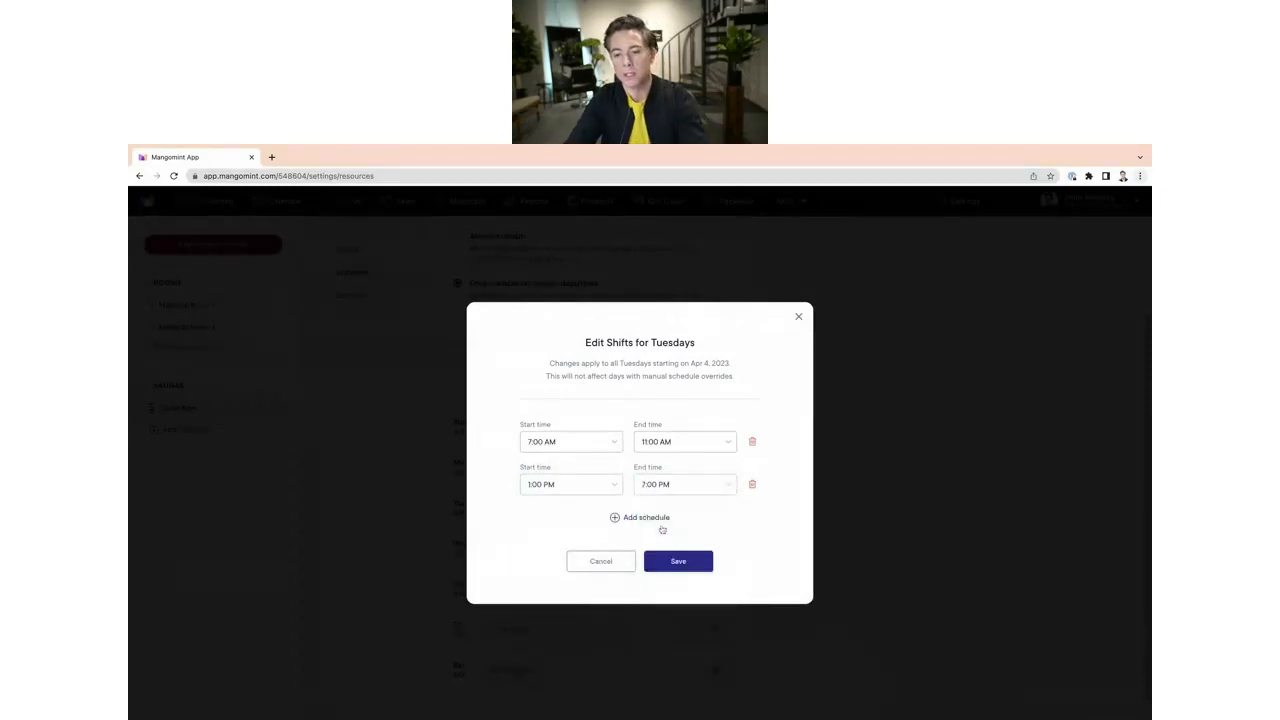
{"action": "left_click", "coordinate": [700, 568]}
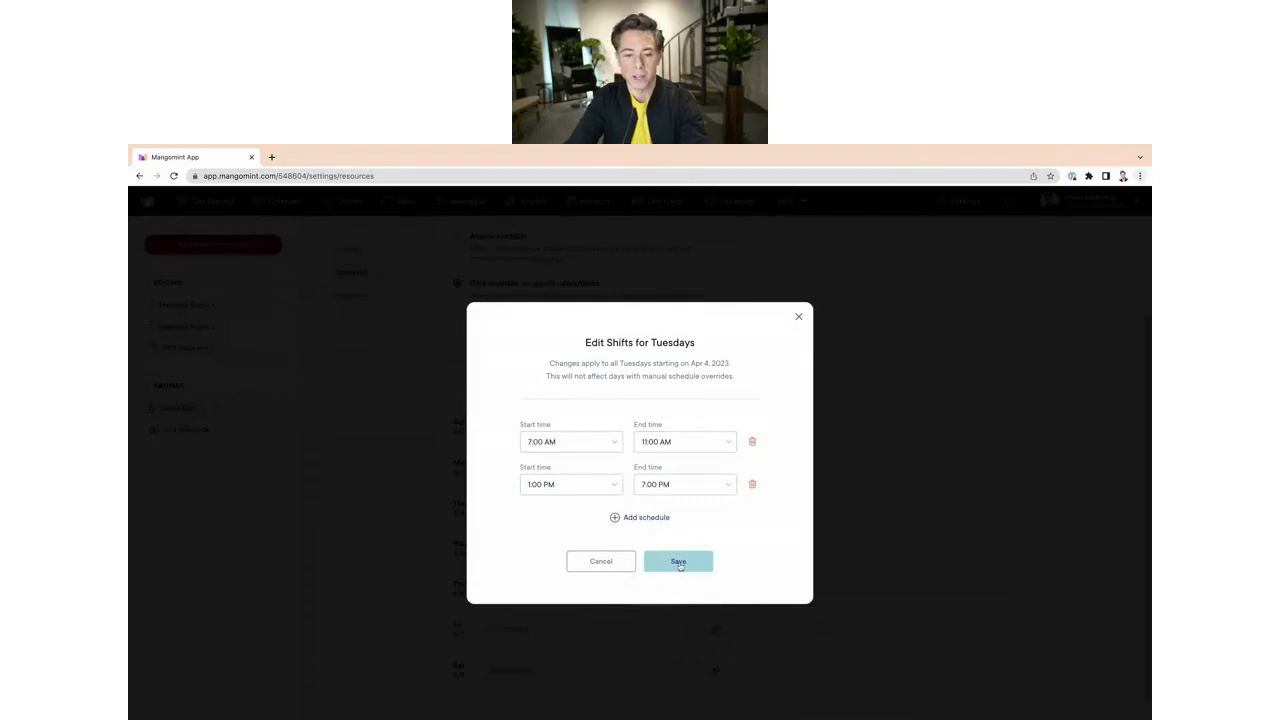
{"action": "left_click", "coordinate": [680, 566]}
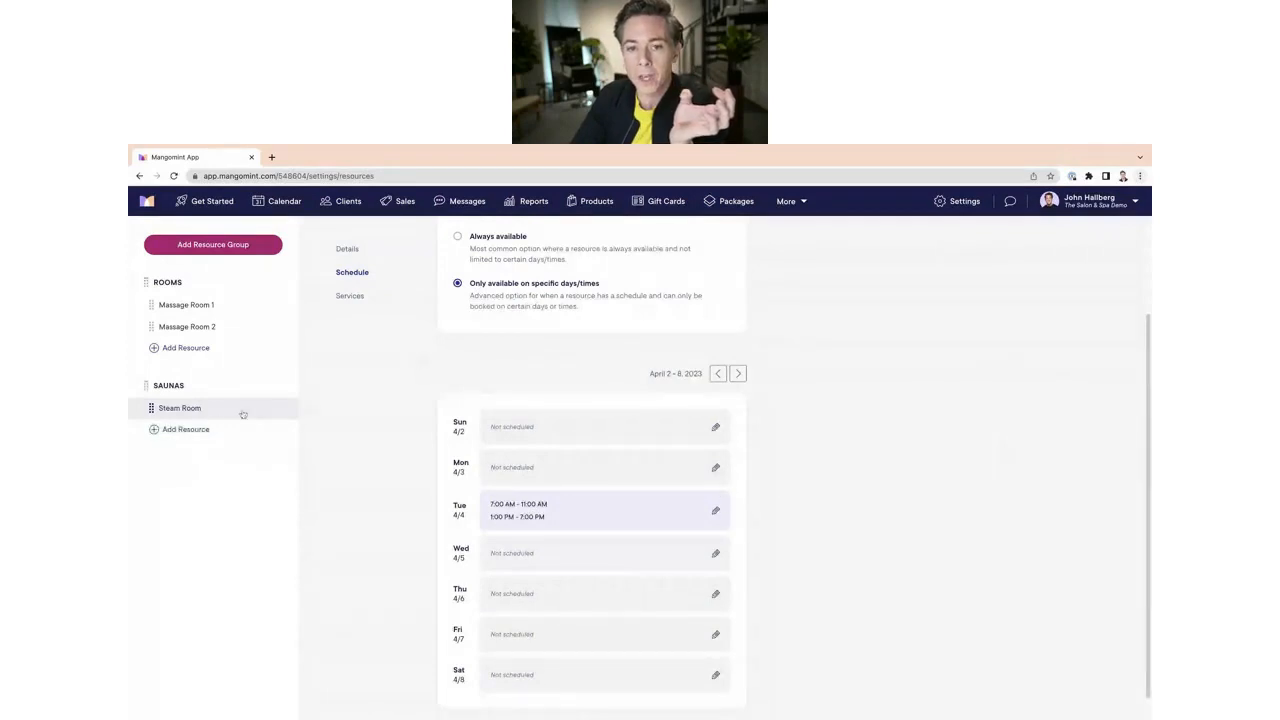
Step: Go to the services settings and create a new service category named Sauna
{"action": "scroll", "coordinate": [401, 350], "scroll_direction": "up", "scroll_amount": 3}
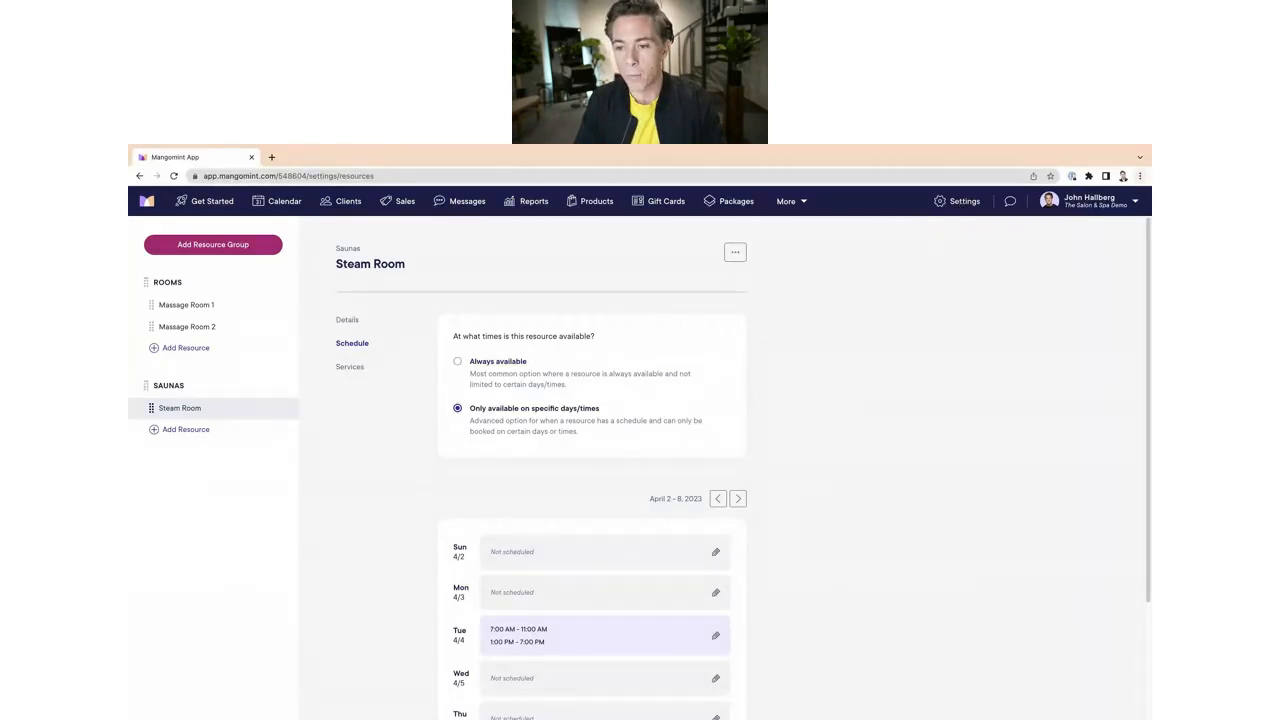
{"action": "left_click", "coordinate": [957, 205]}
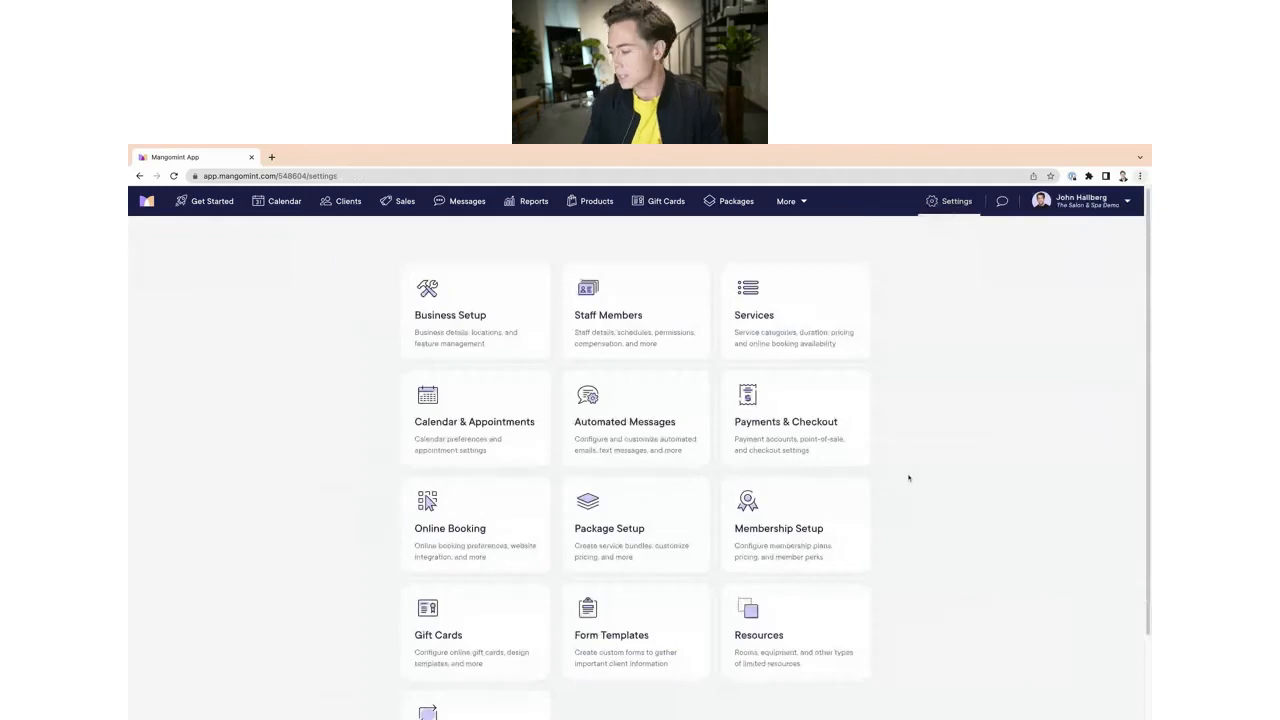
{"action": "left_click", "coordinate": [781, 313]}
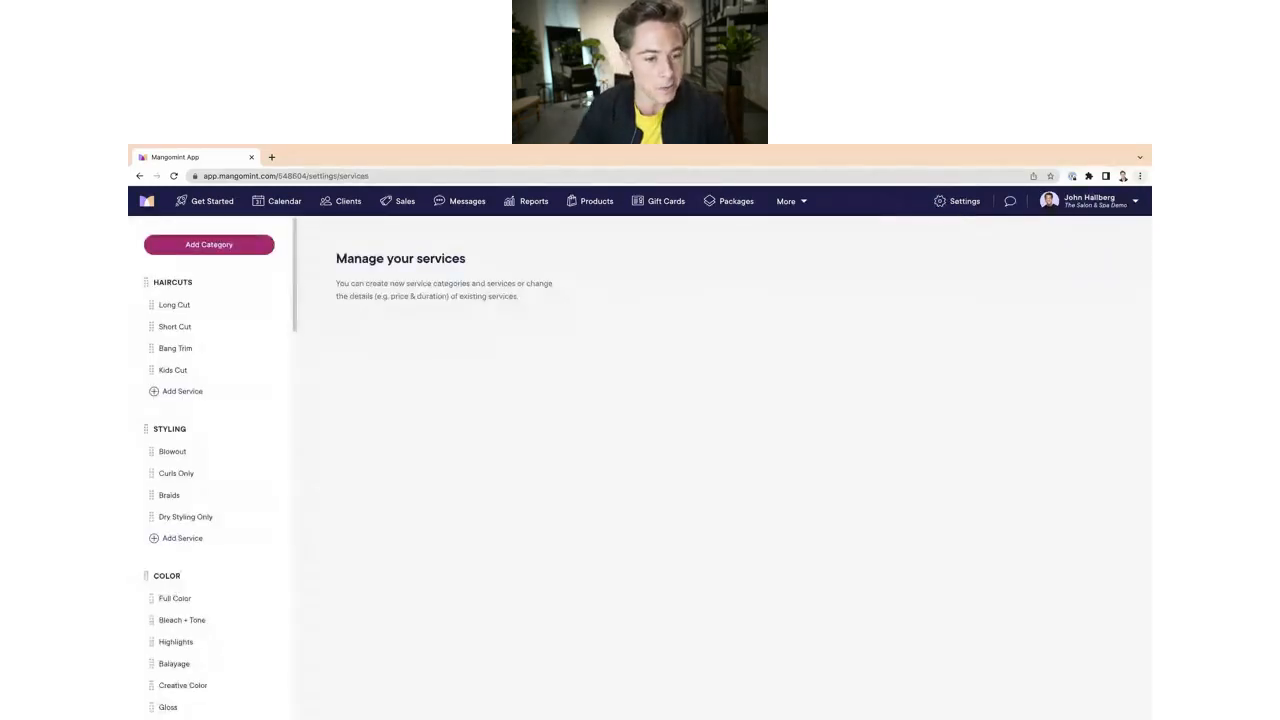
{"action": "scroll", "coordinate": [201, 270], "scroll_direction": "down", "scroll_amount": 15}
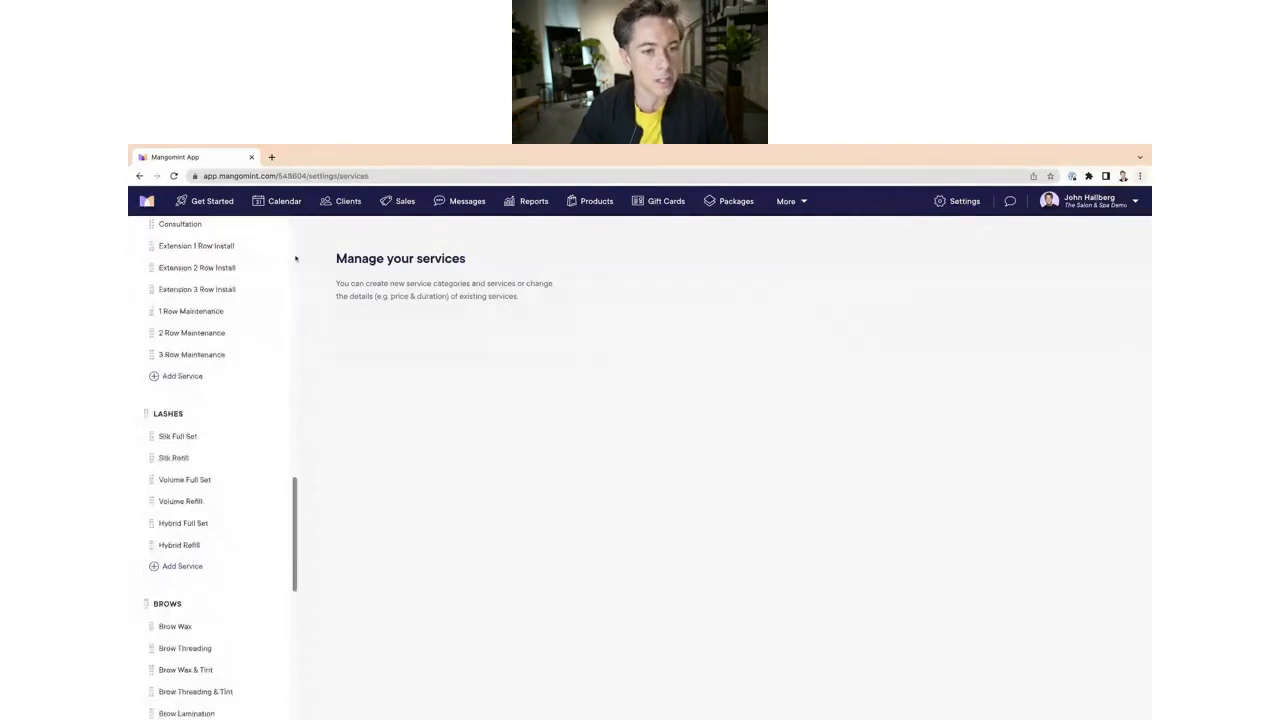
{"action": "scroll", "coordinate": [295, 259], "scroll_direction": "up", "scroll_amount": 15}
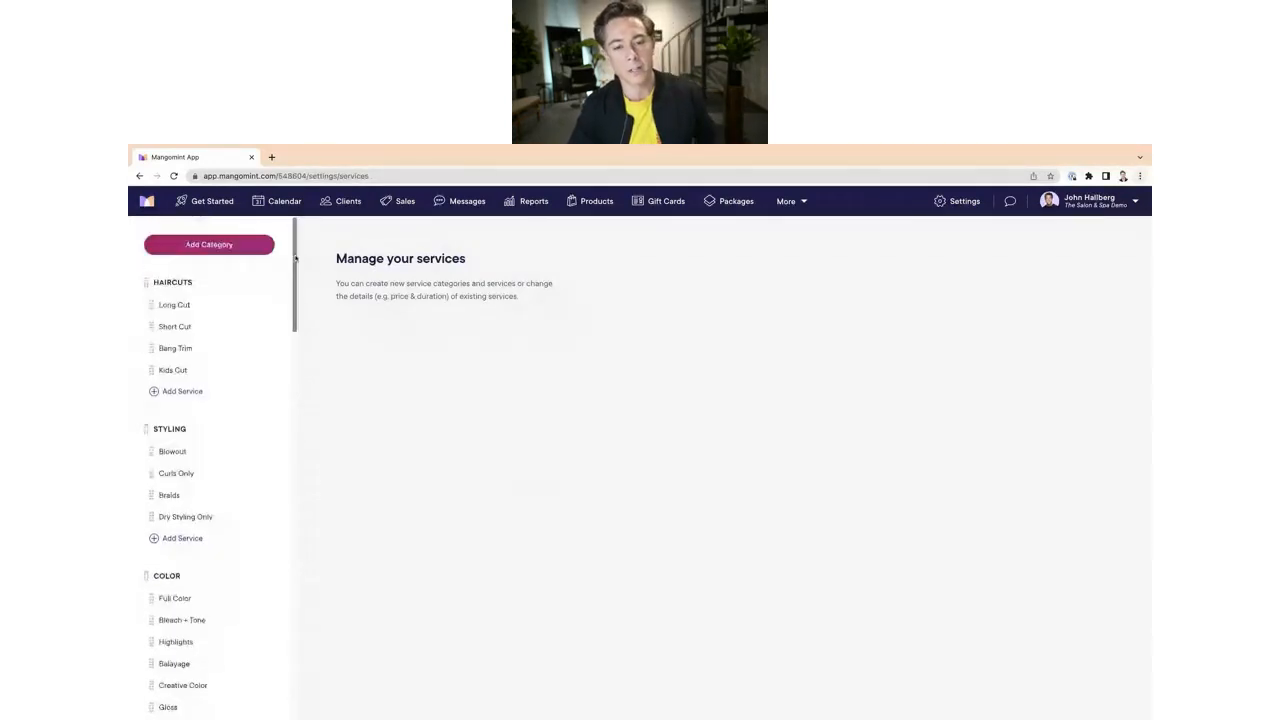
{"action": "left_click", "coordinate": [240, 246]}
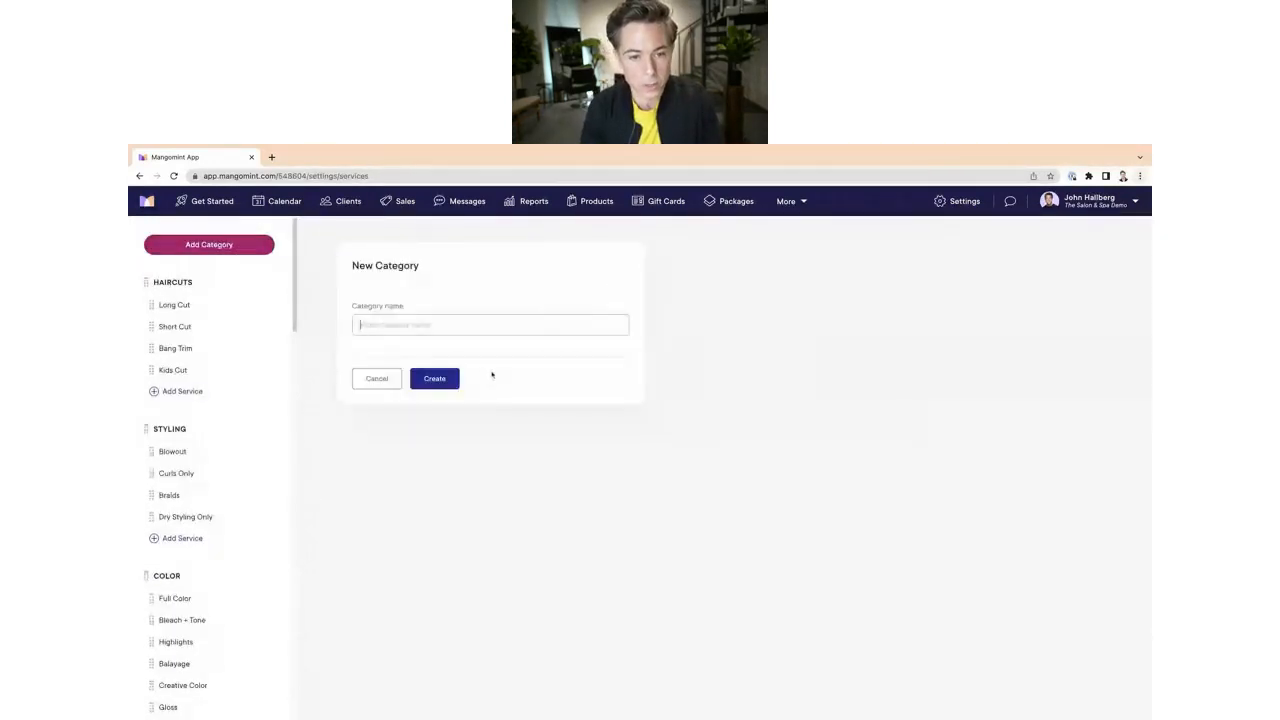
{"action": "type", "text": "Sauna"}
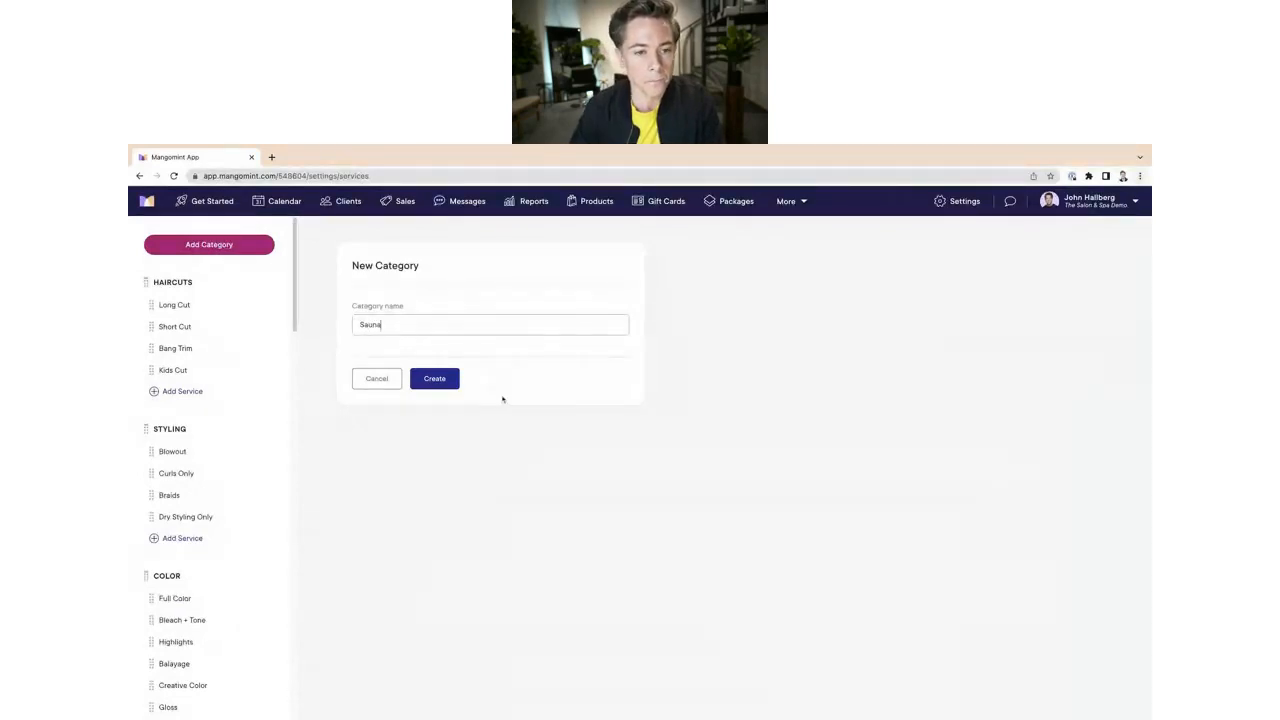
{"action": "left_click", "coordinate": [438, 381]}
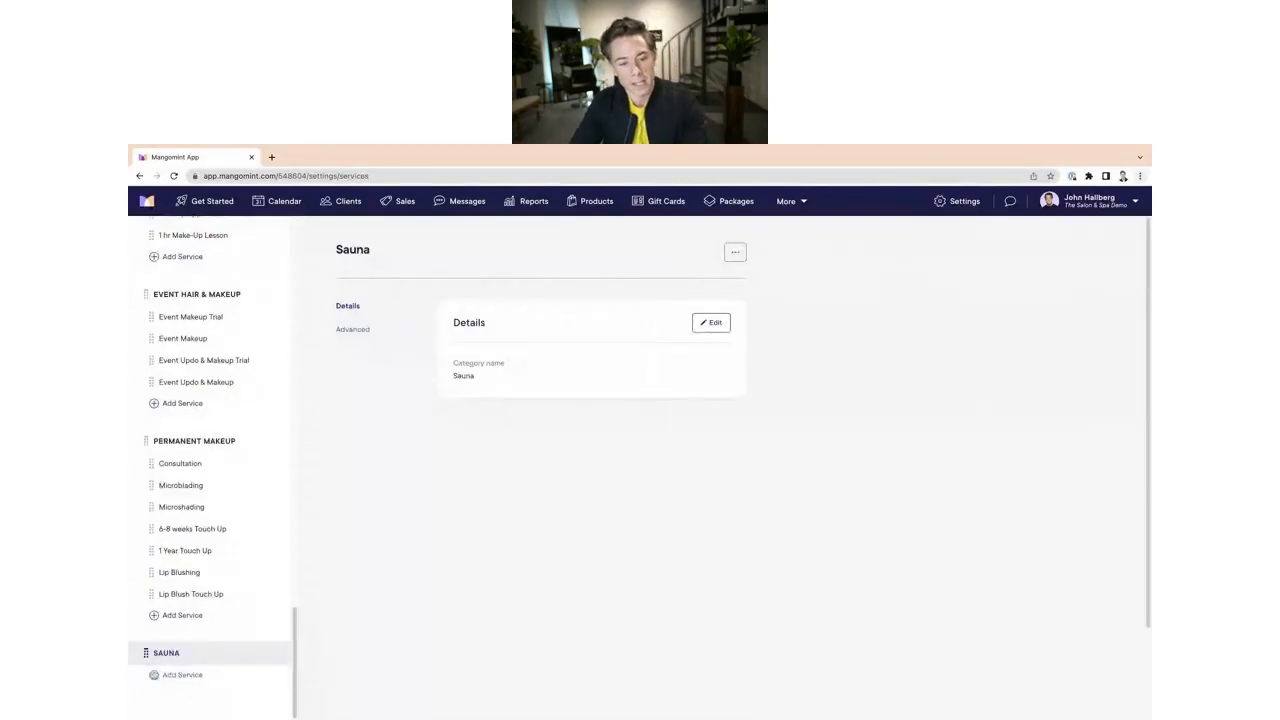
Step: Add a service named Steam Room 60 min to the Sauna category with a duration of 1 hr
{"action": "left_click", "coordinate": [172, 675]}
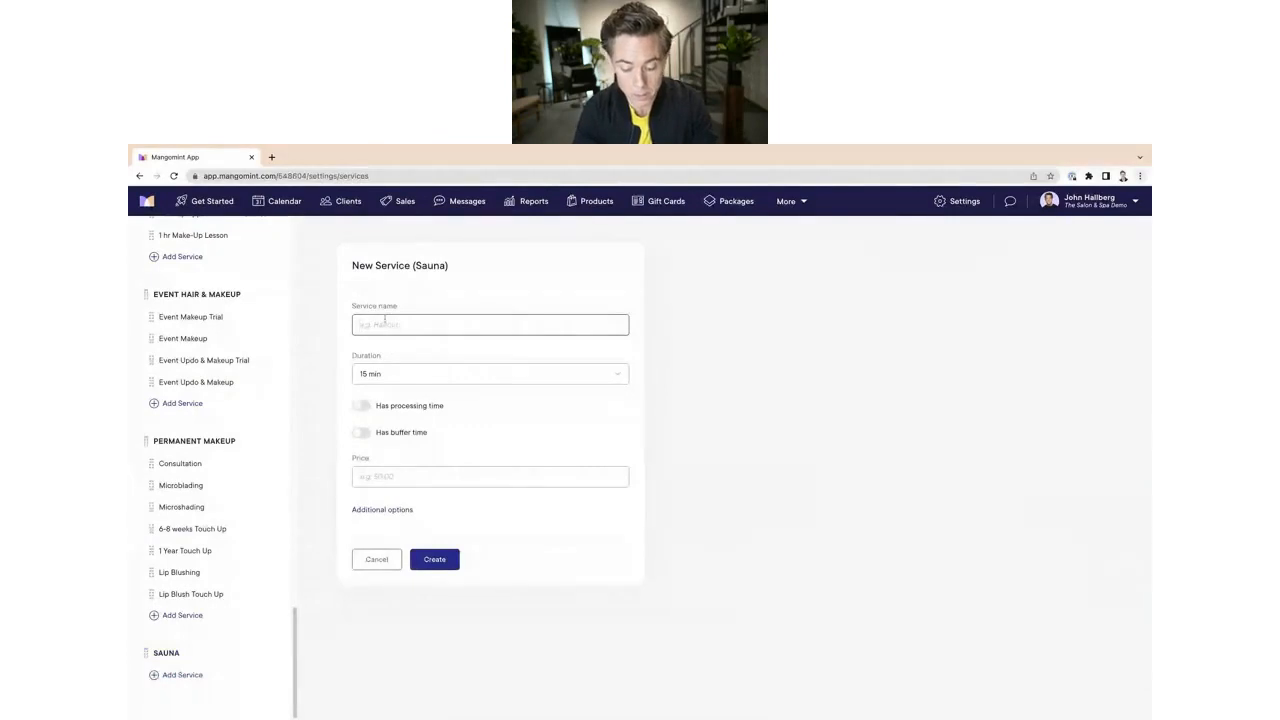
{"action": "type", "text": "Steam Room"}
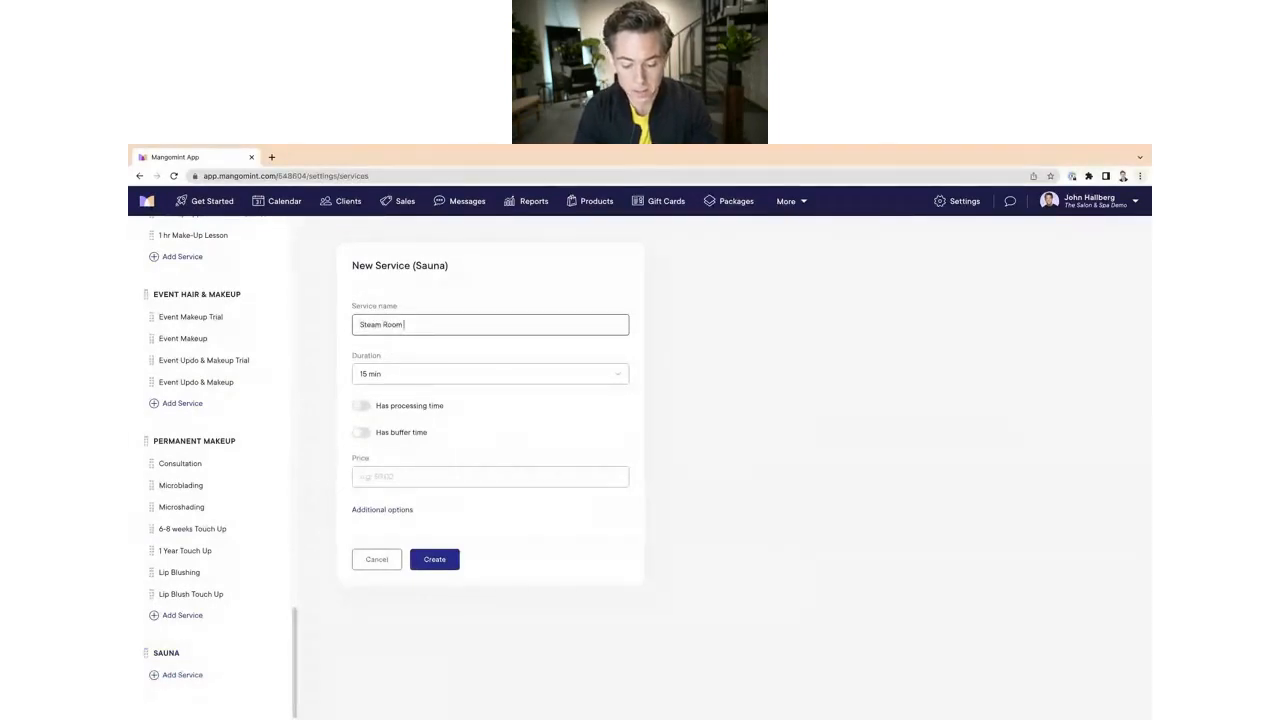
{"action": "type", "text": " 60 min"}
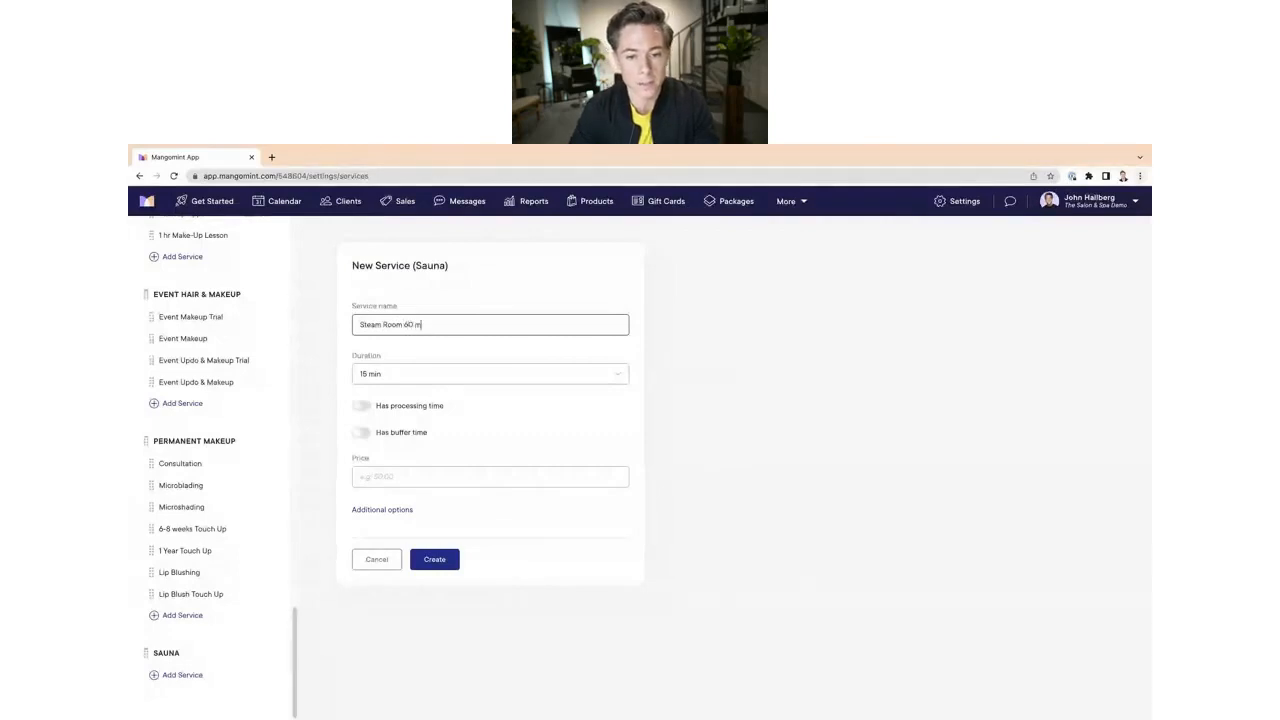
{"action": "left_click", "coordinate": [484, 374]}
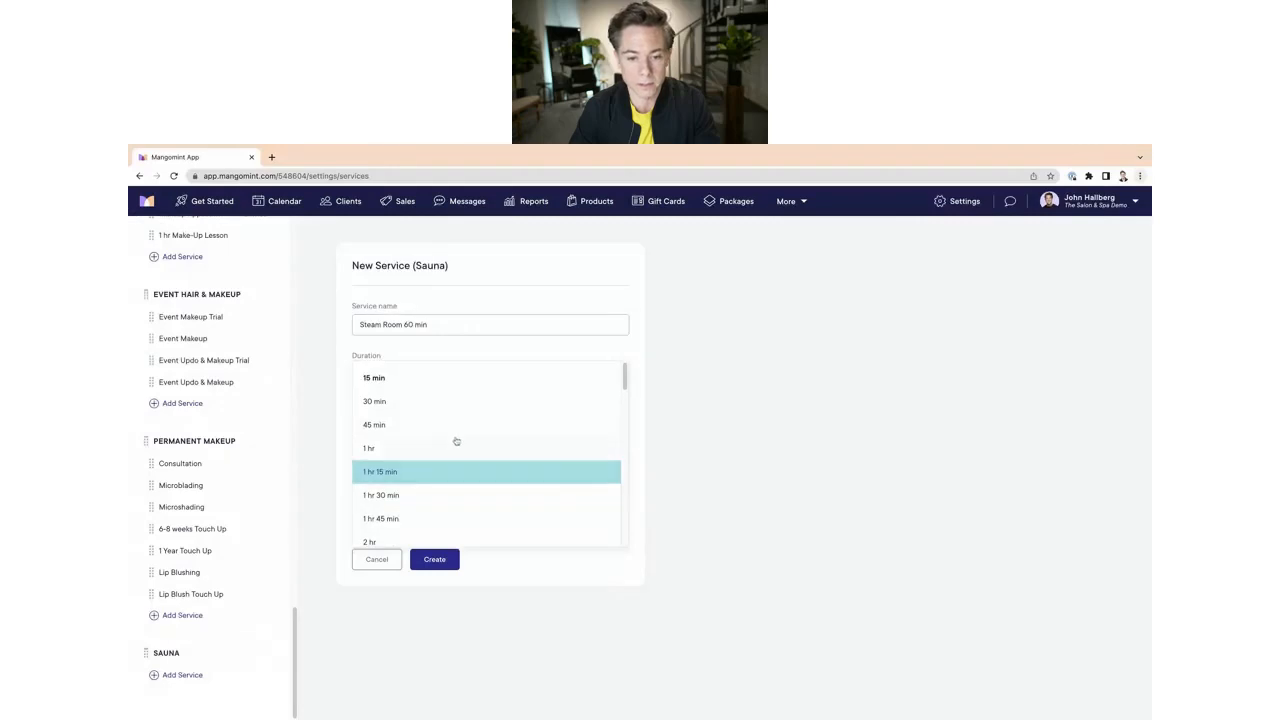
{"action": "left_click_drag", "start_coordinate": [625, 376], "coordinate": [625, 383]}
{"action": "left_click", "coordinate": [365, 401]}
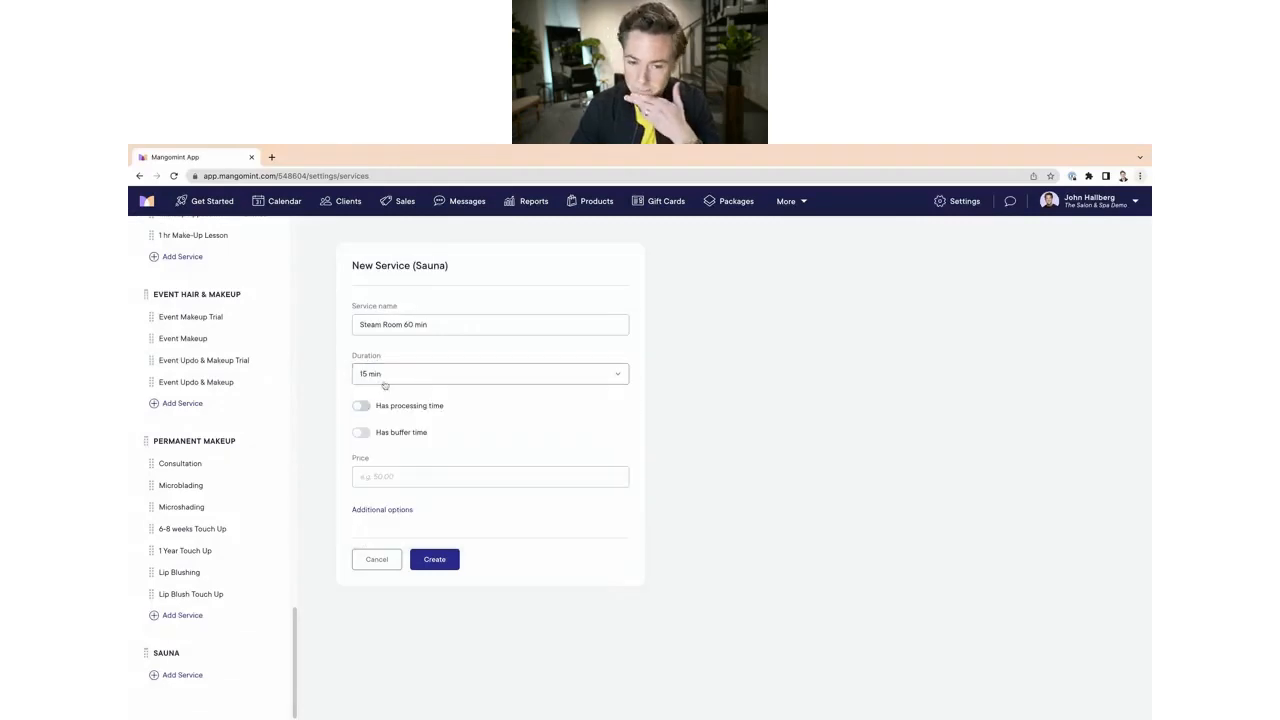
{"action": "left_click", "coordinate": [383, 376]}
{"action": "left_click", "coordinate": [382, 450]}
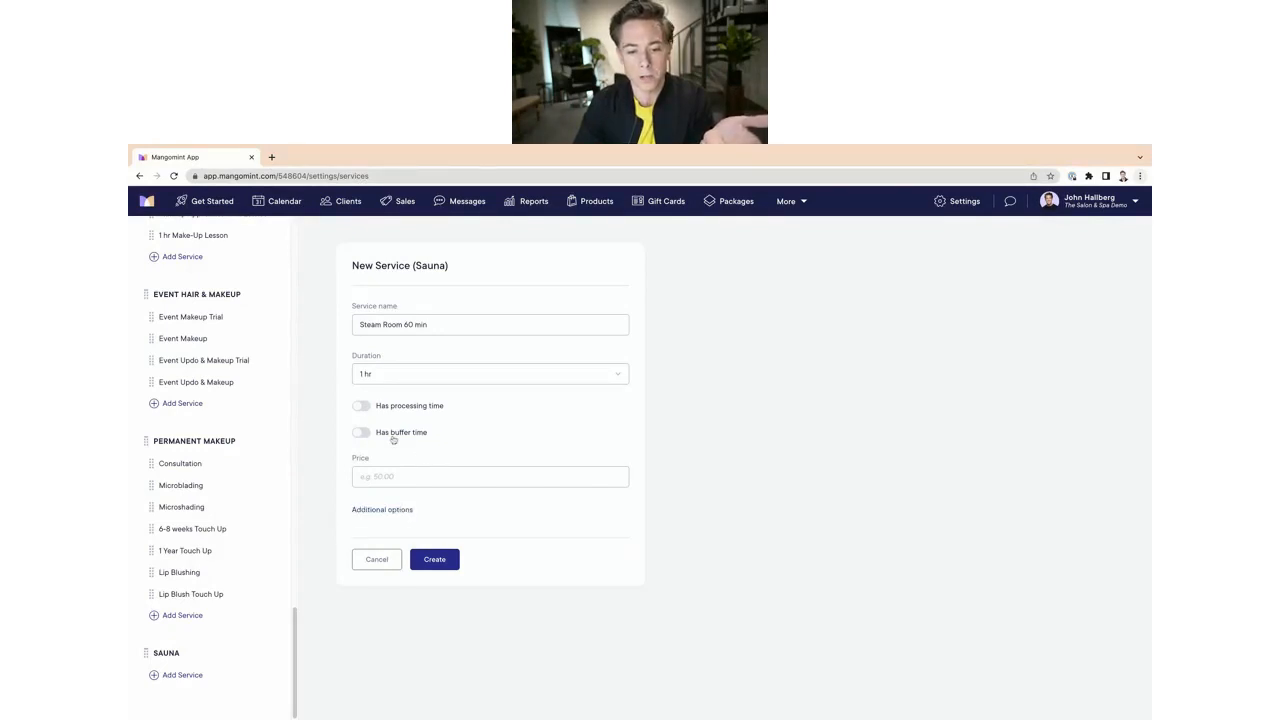
Step: Make the service require no staff members, price it at $50, and create it
{"action": "left_click", "coordinate": [383, 511]}
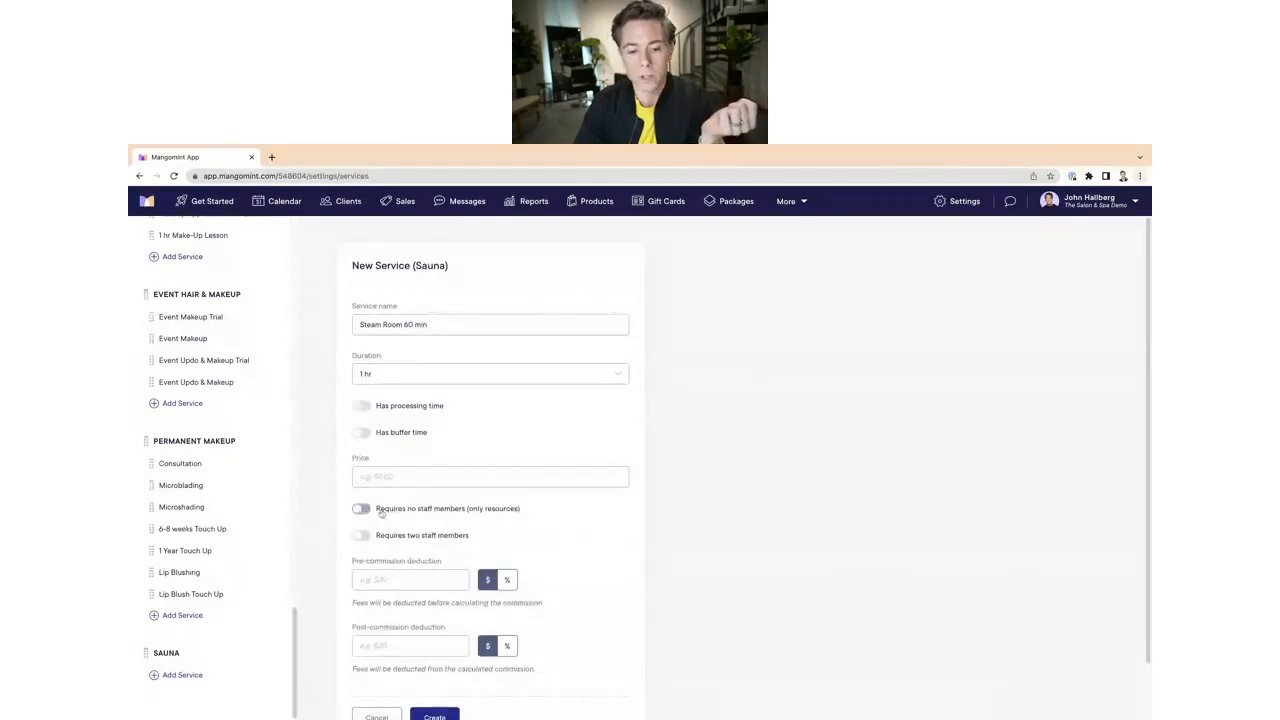
{"action": "left_click", "coordinate": [362, 510]}
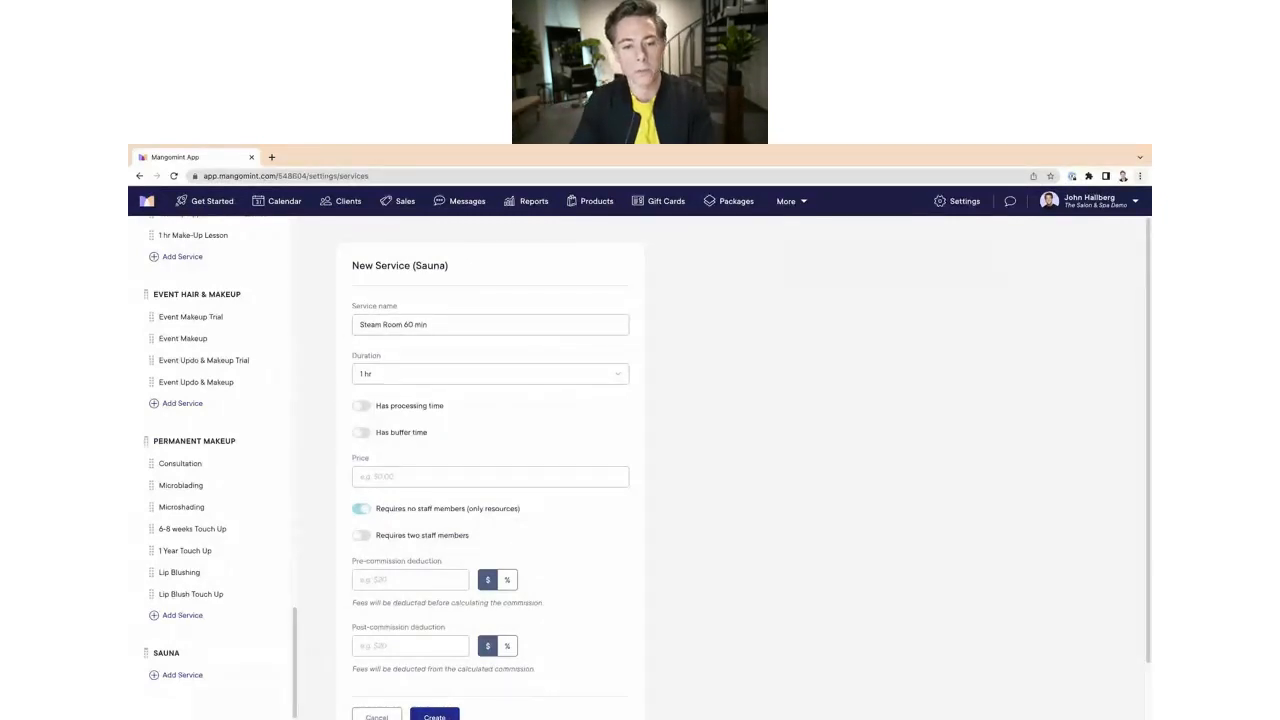
{"action": "left_click", "coordinate": [378, 478]}
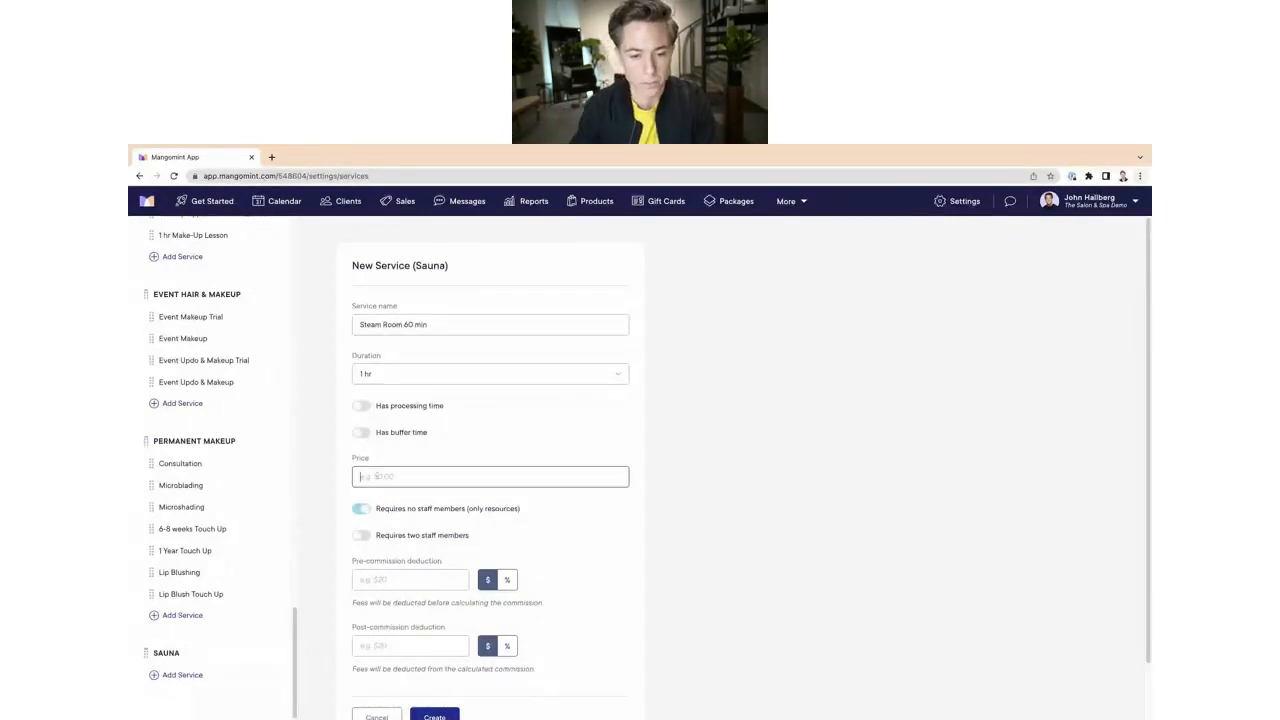
{"action": "type", "text": "$50"}
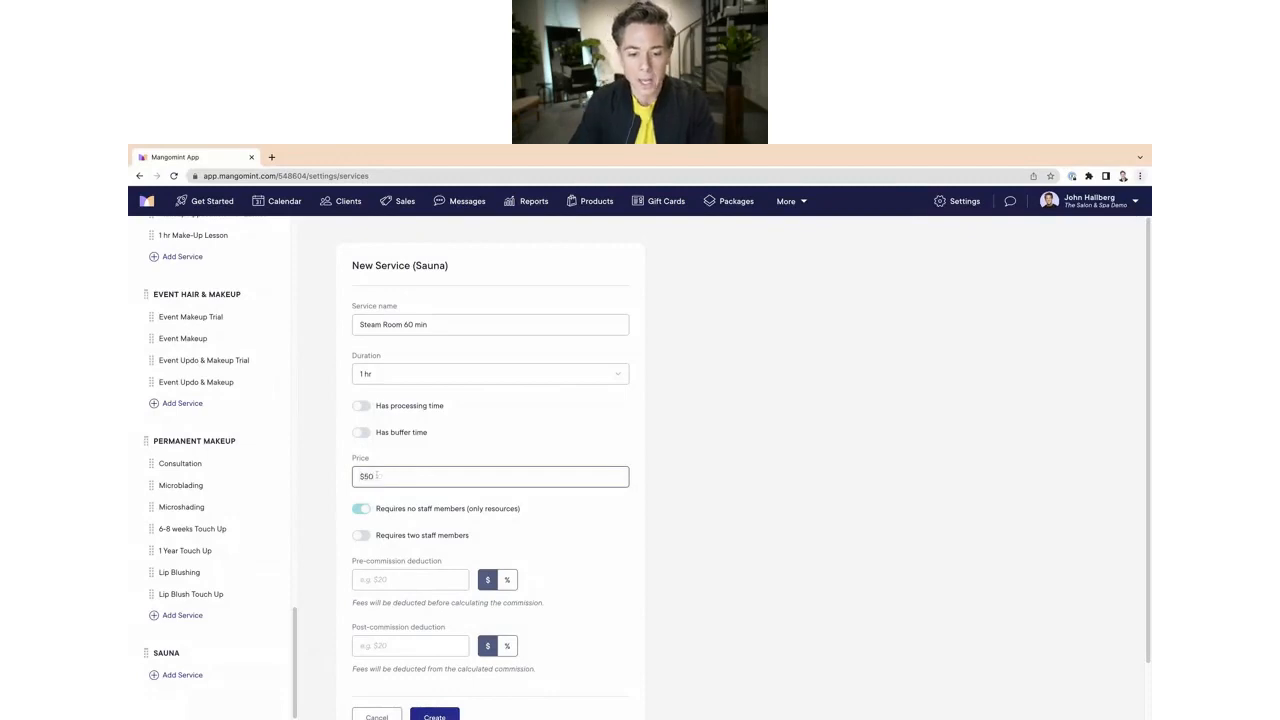
{"action": "scroll", "coordinate": [680, 591], "scroll_direction": "down", "scroll_amount": 1}
{"action": "left_click", "coordinate": [432, 660]}
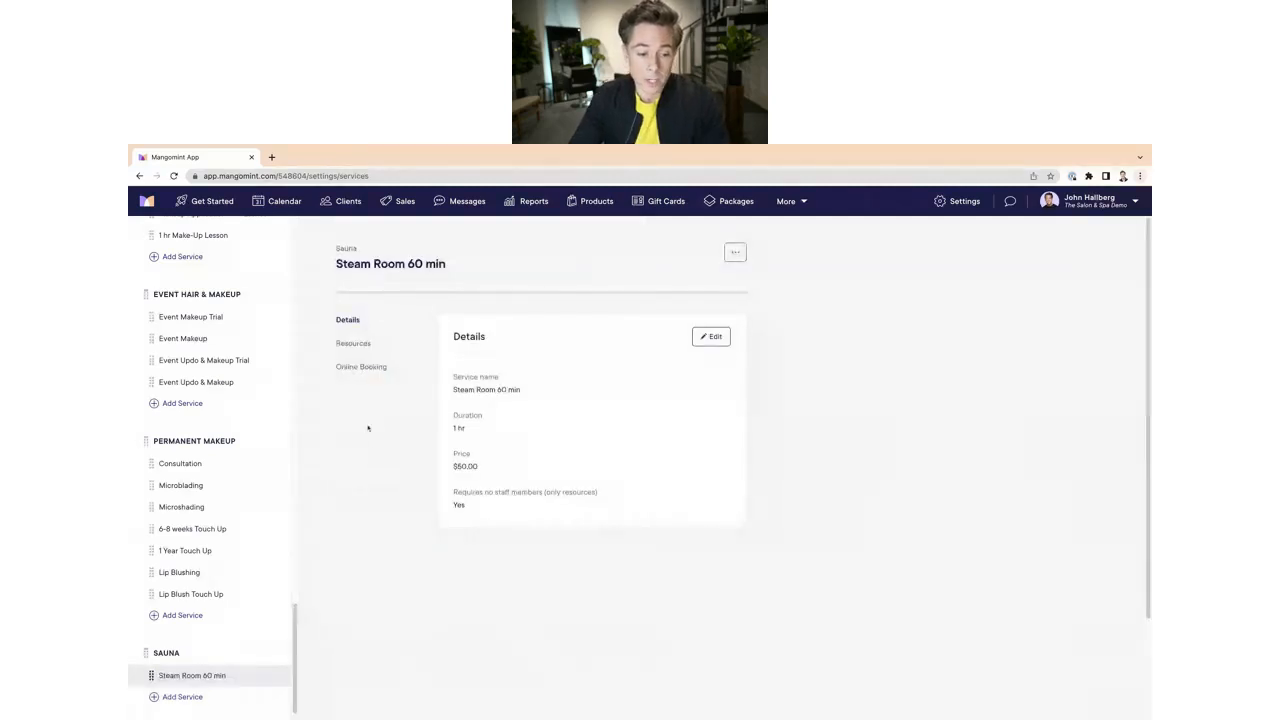
Step: Add a service named Steam Room 90min to the Sauna category with a duration of 1 hr 30 min
{"action": "left_click", "coordinate": [175, 697]}
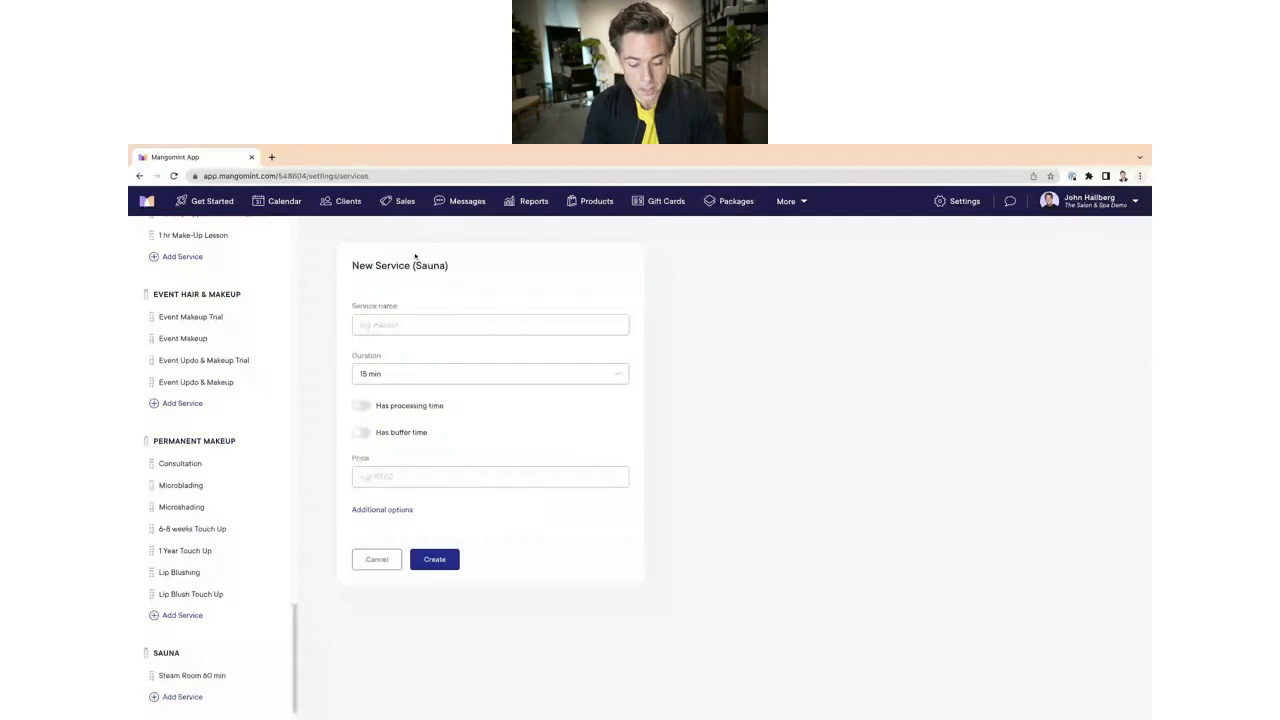
{"action": "type", "text": "St"}
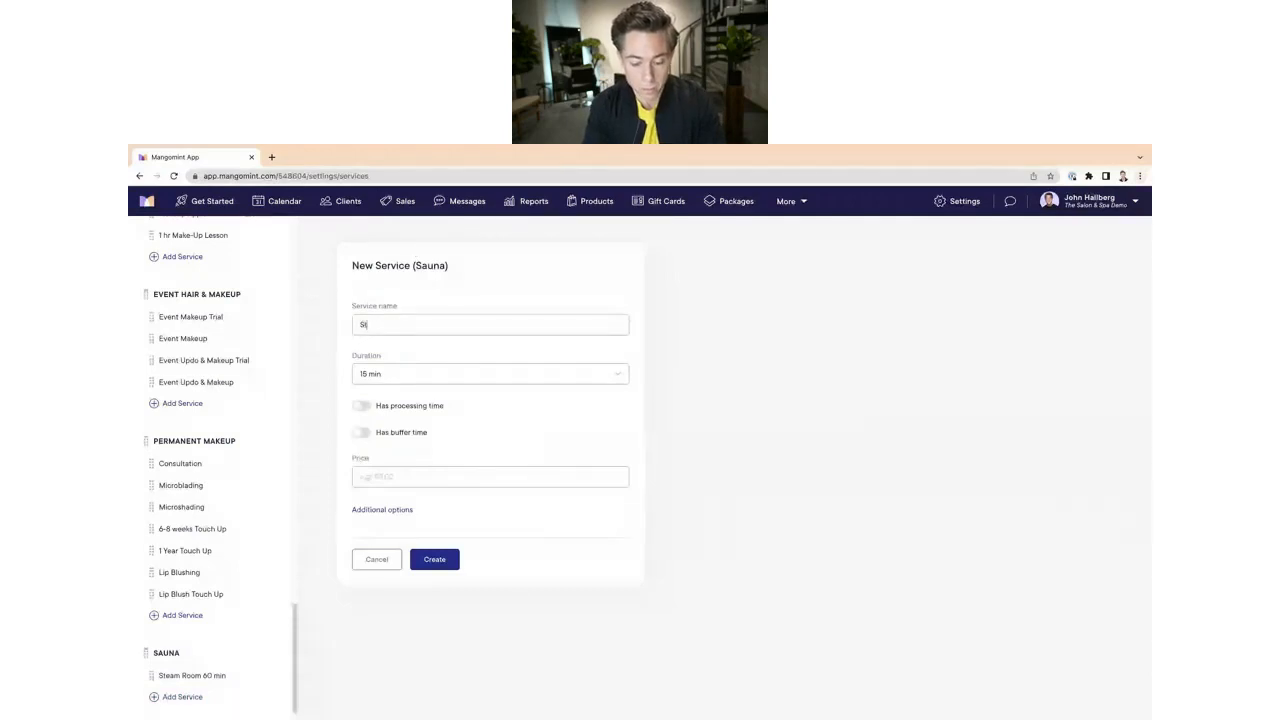
{"action": "type", "text": "eam Room 90"}
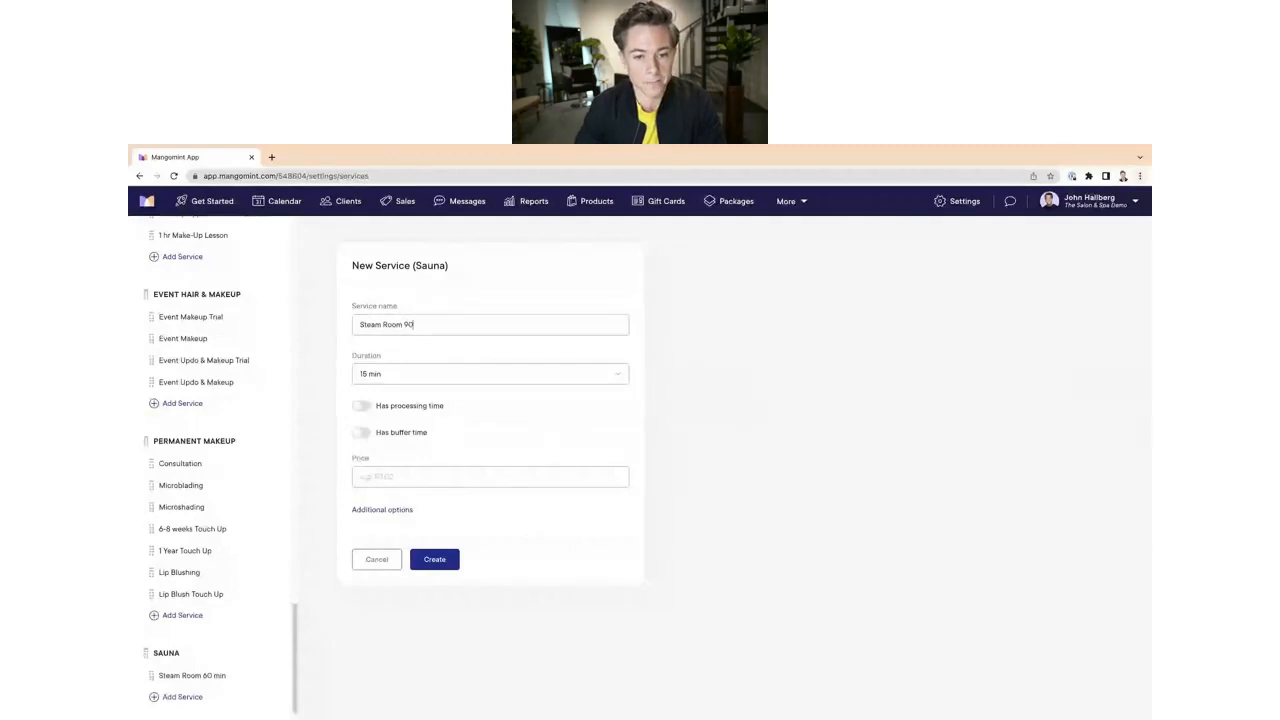
{"action": "type", "text": "min"}
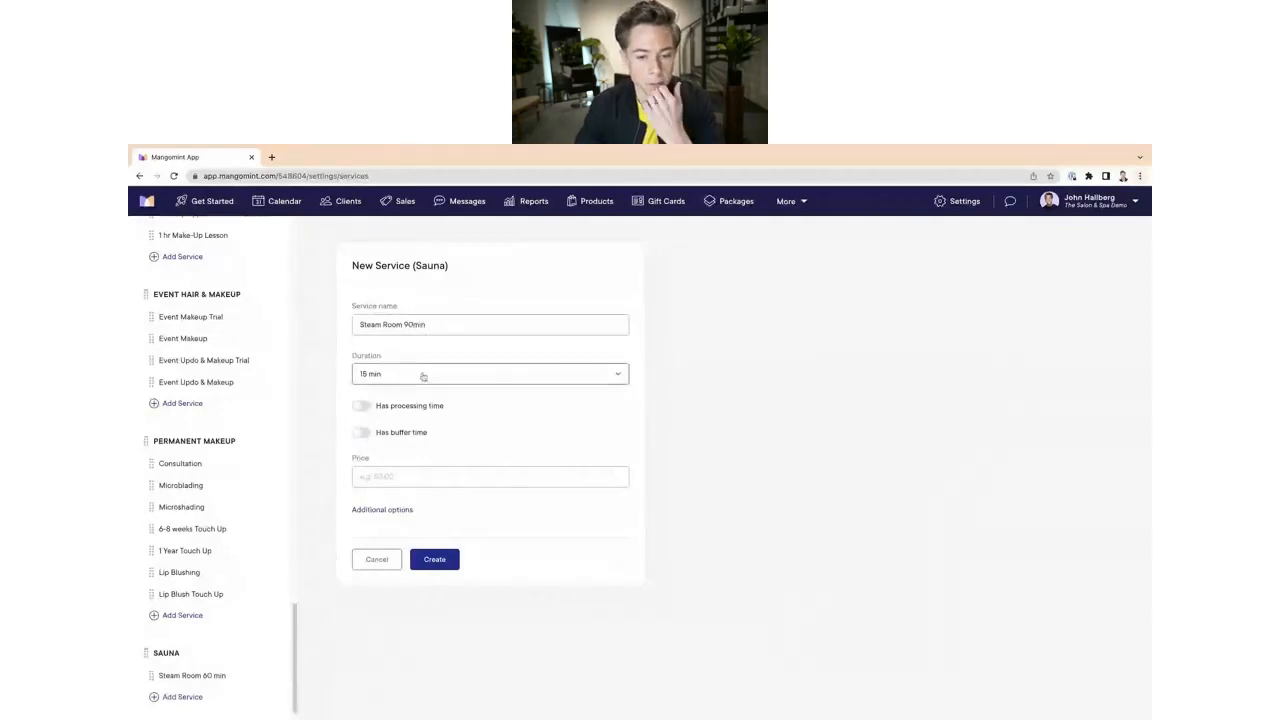
{"action": "left_click", "coordinate": [422, 373]}
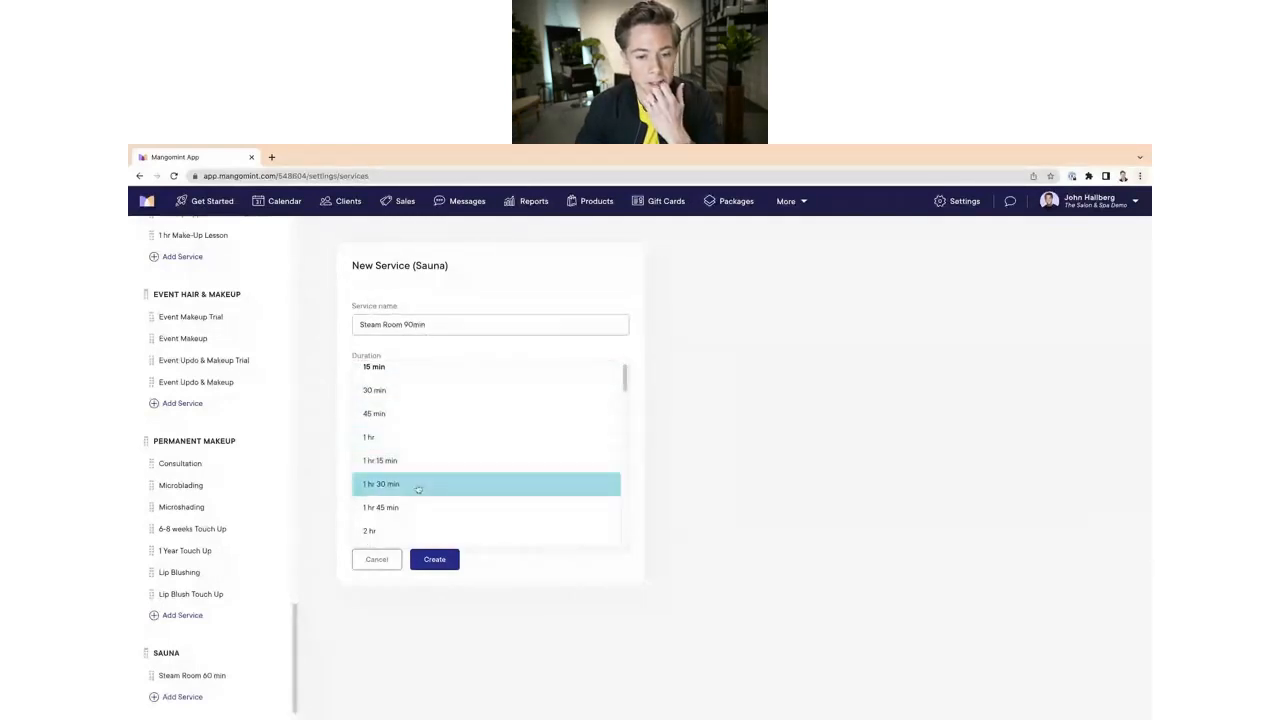
{"action": "left_click", "coordinate": [410, 483]}
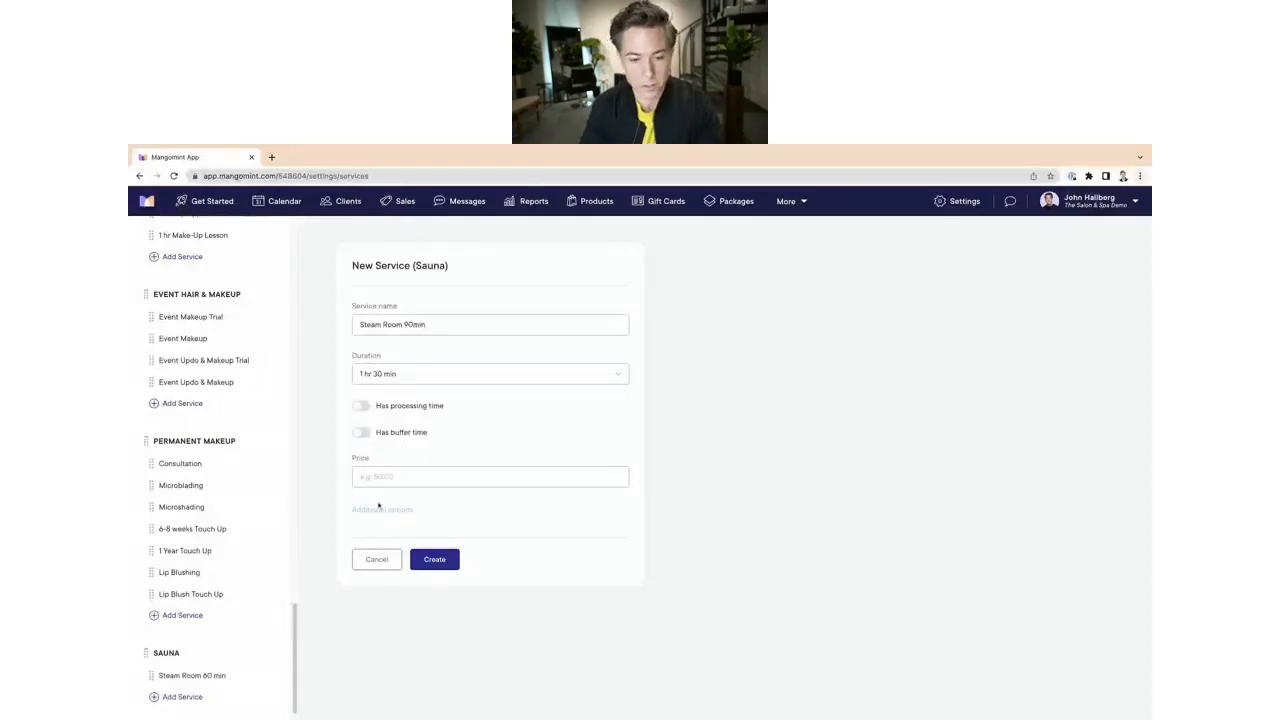
Step: Price the new service at $60, make it require no staff members, and create it
{"action": "left_click", "coordinate": [404, 477]}
{"action": "type", "text": "60"}
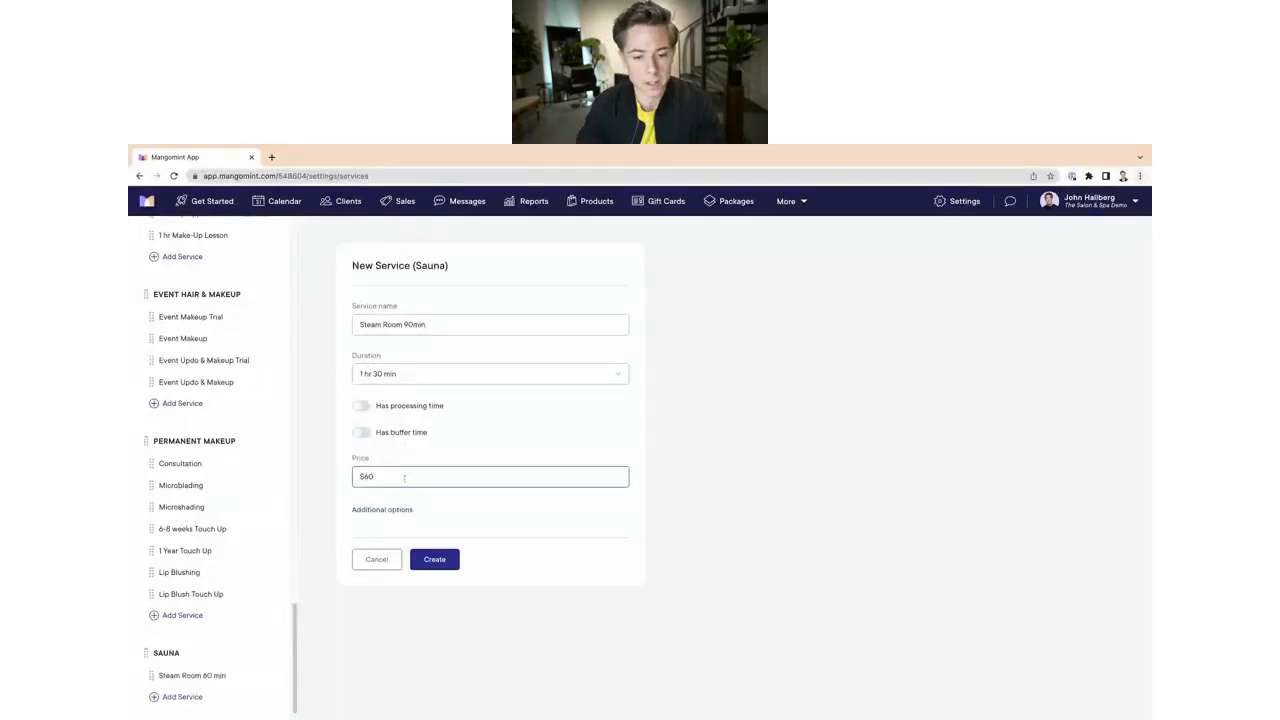
{"action": "left_click", "coordinate": [392, 510]}
{"action": "left_click", "coordinate": [361, 508]}
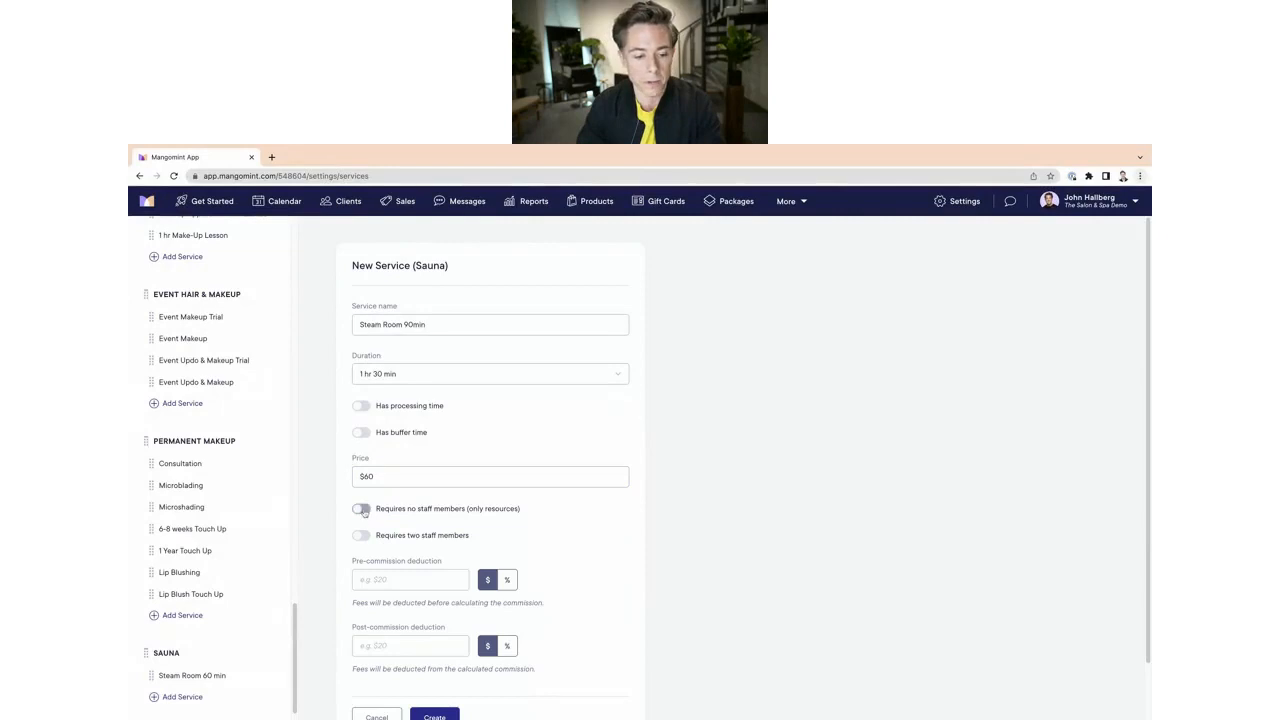
{"action": "scroll", "coordinate": [540, 550], "scroll_direction": "down", "scroll_amount": 1}
{"action": "left_click", "coordinate": [452, 658]}
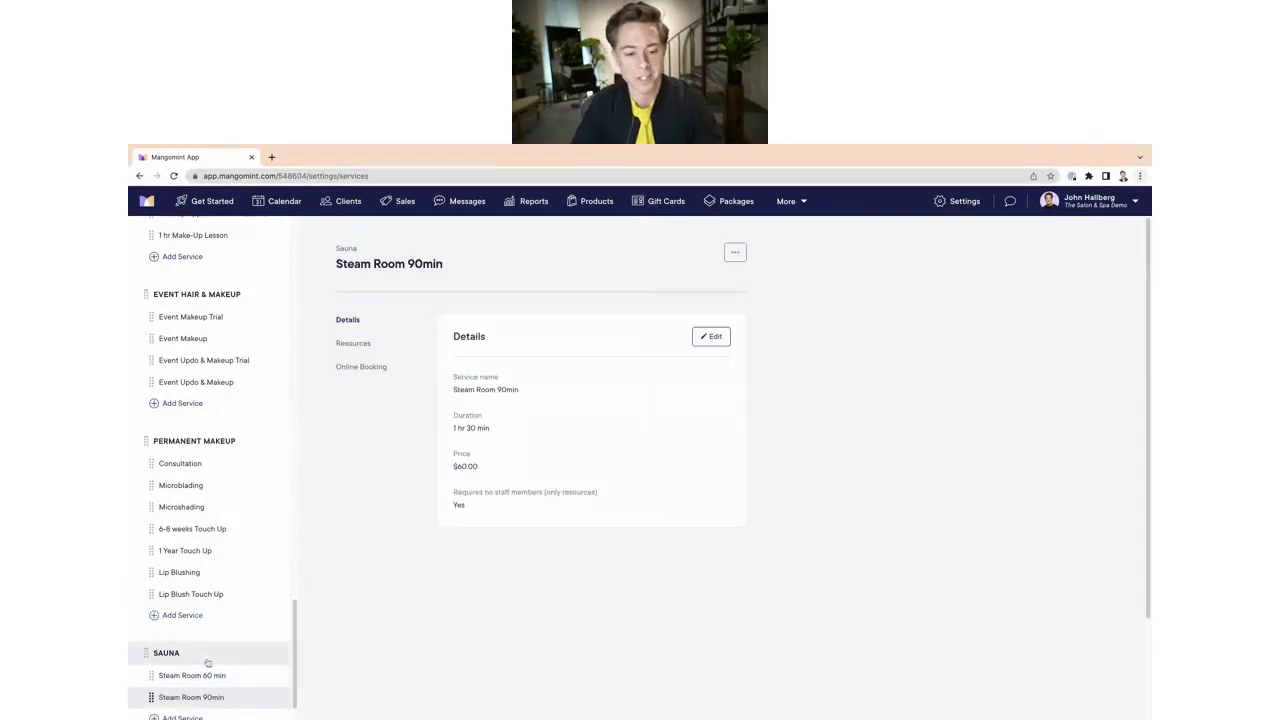
Step: Make the Steam Room 60 min service available in online booking and save
{"action": "scroll", "coordinate": [245, 696], "scroll_direction": "down", "scroll_amount": 1}
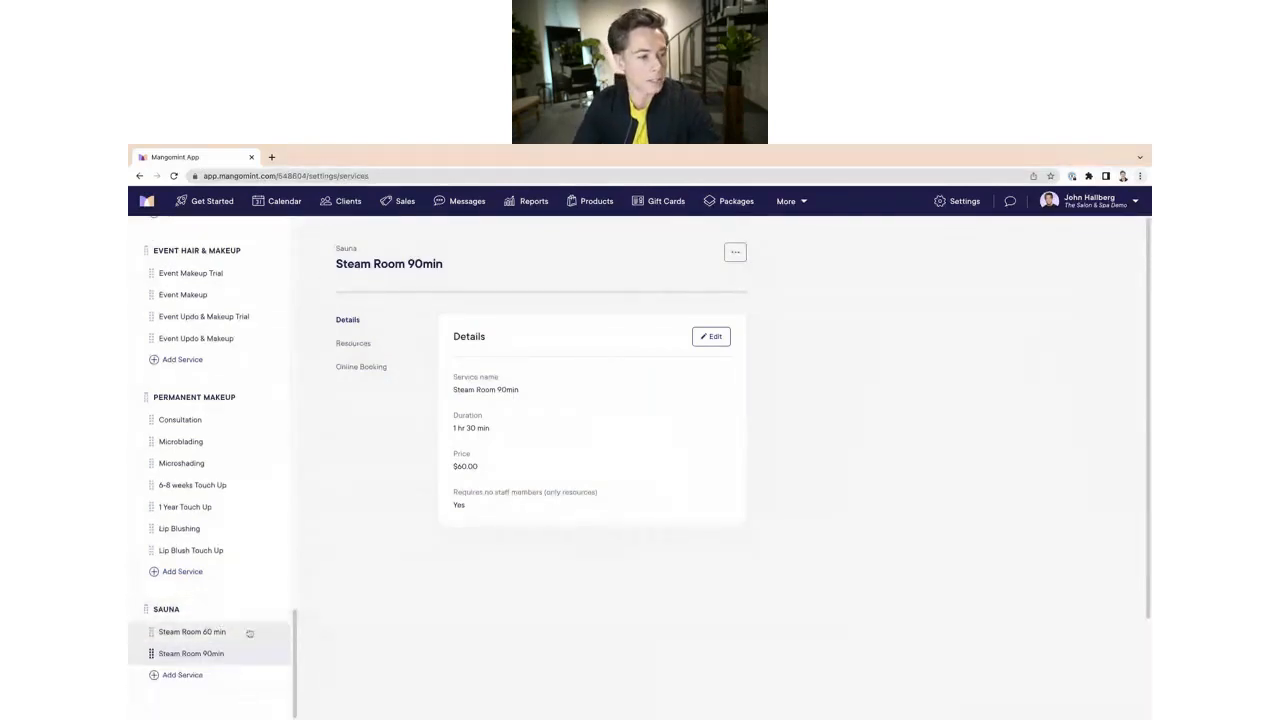
{"action": "left_click", "coordinate": [249, 634]}
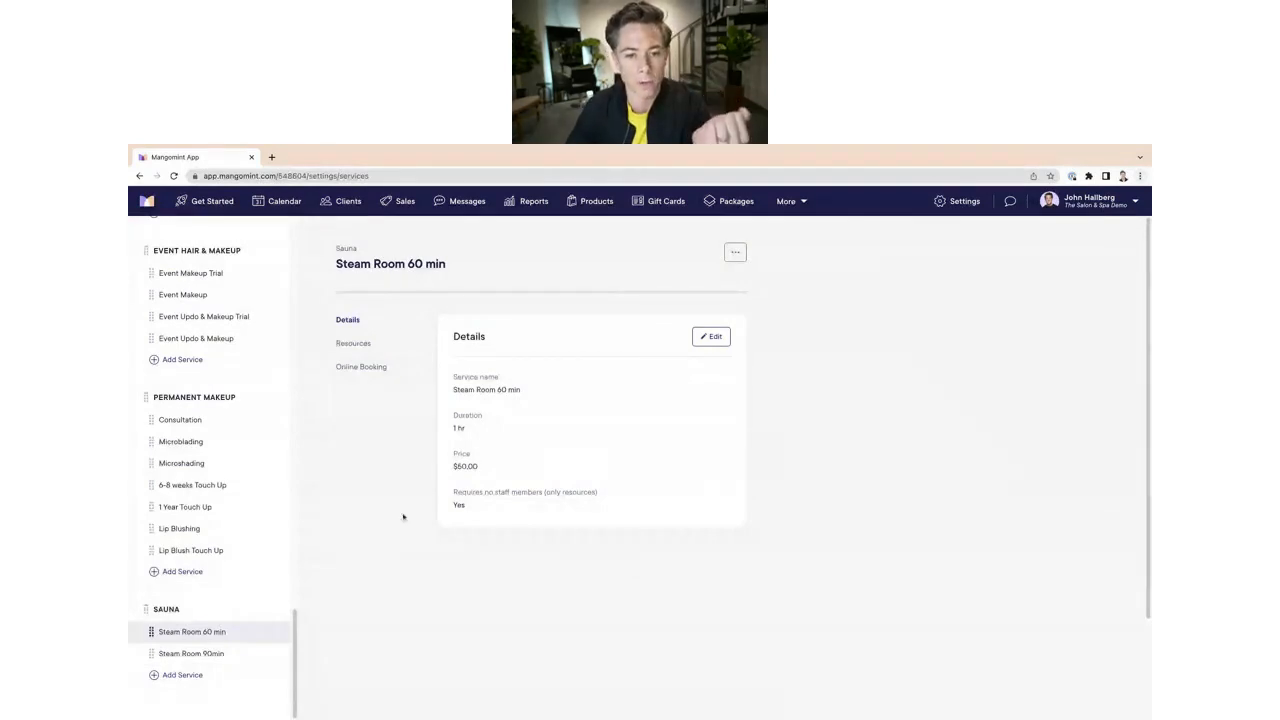
{"action": "left_click", "coordinate": [366, 368]}
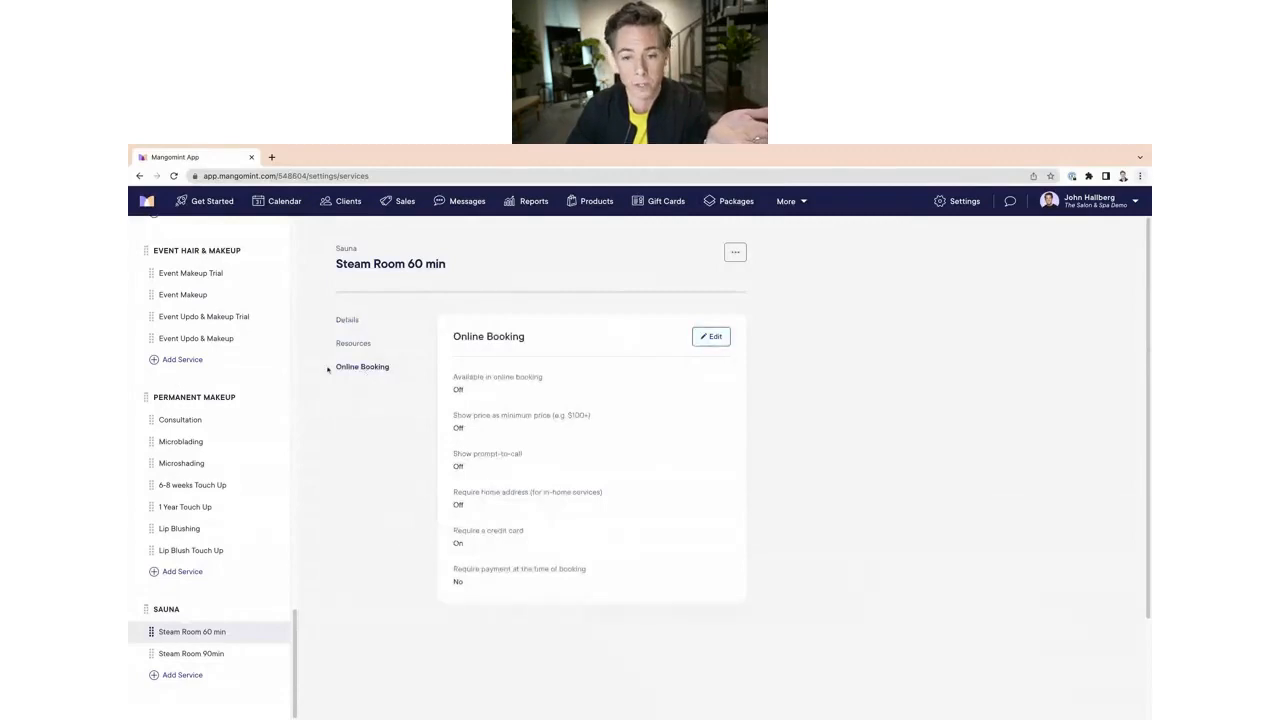
{"action": "left_click", "coordinate": [711, 336]}
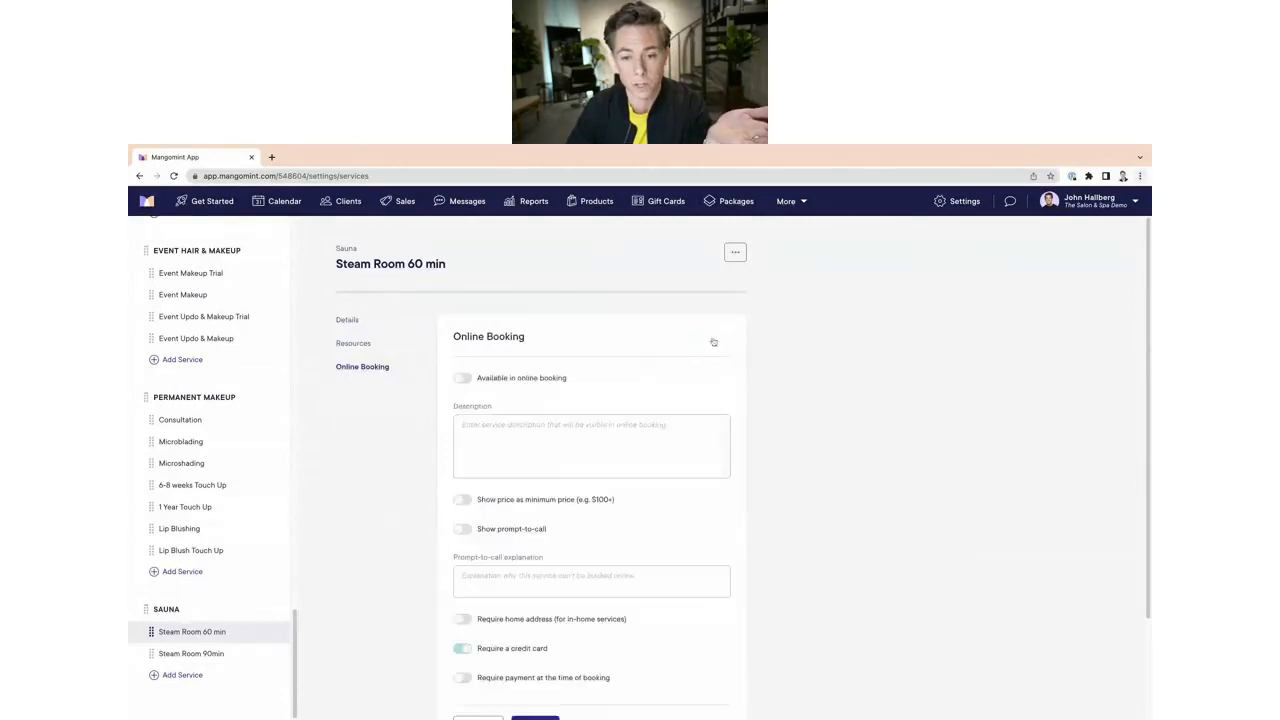
{"action": "left_click", "coordinate": [463, 378]}
{"action": "scroll", "coordinate": [600, 525], "scroll_direction": "down", "scroll_amount": 1}
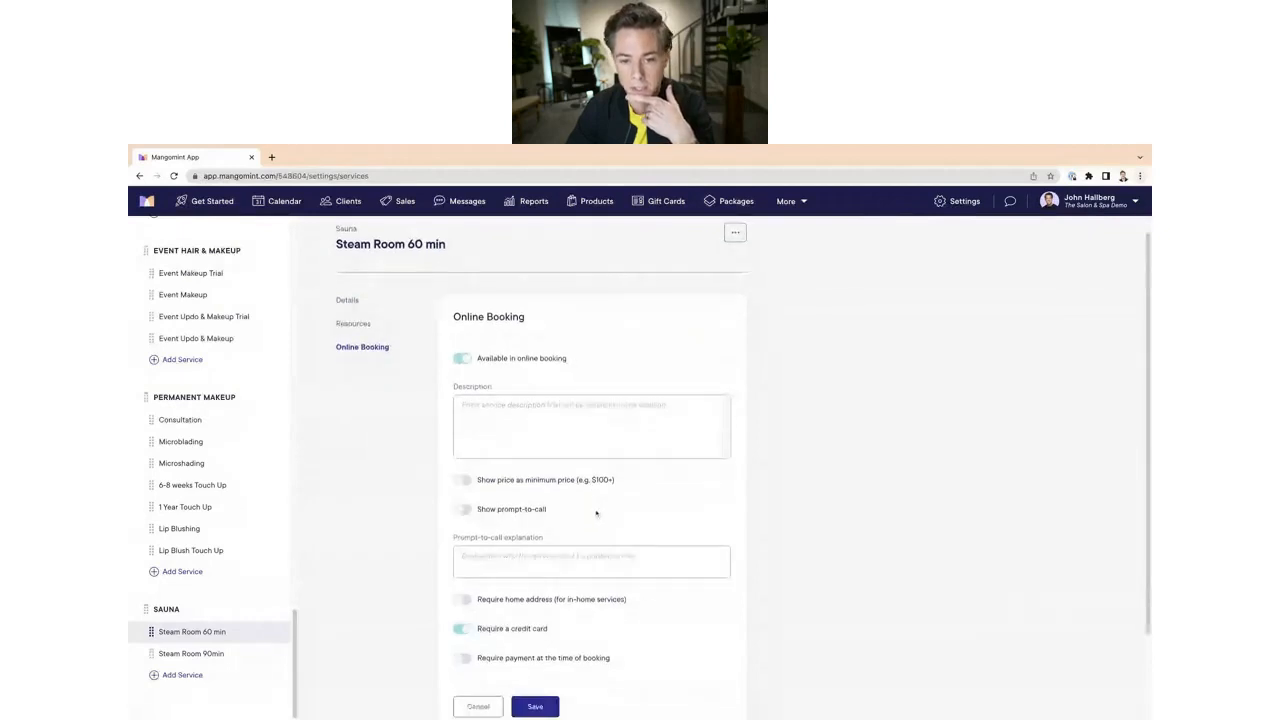
{"action": "scroll", "coordinate": [545, 550], "scroll_direction": "down", "scroll_amount": 1}
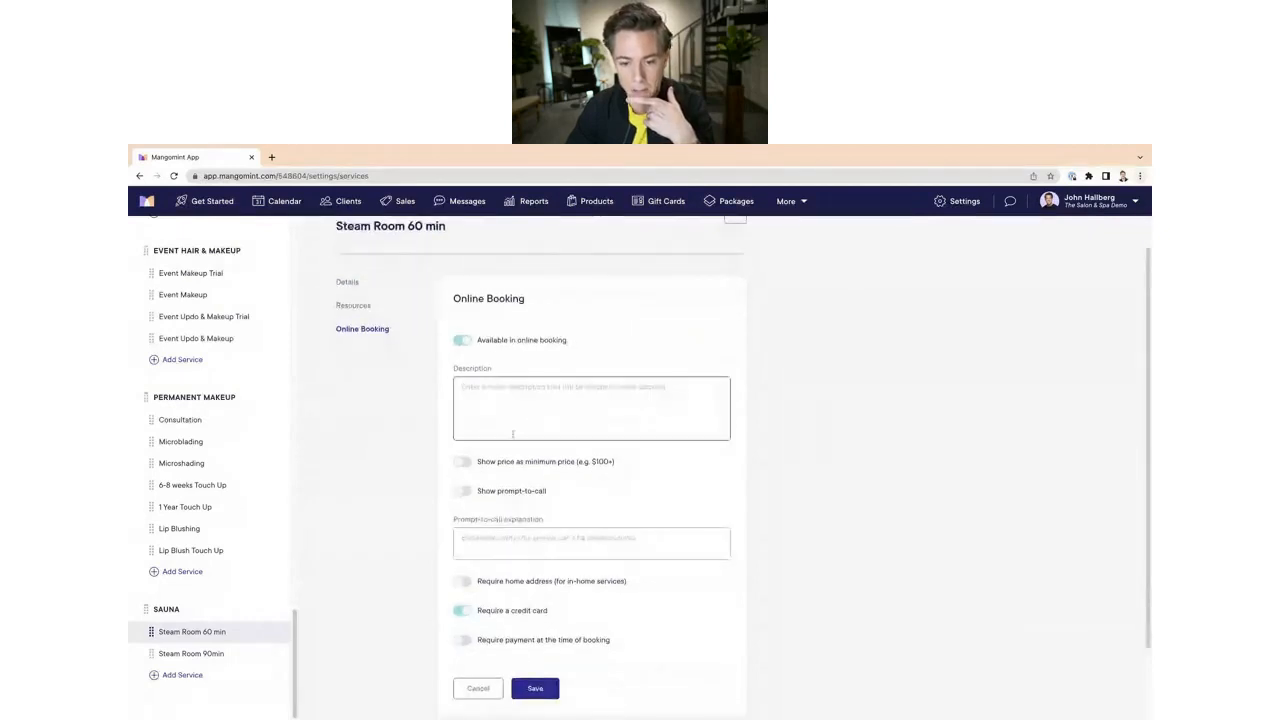
{"action": "scroll", "coordinate": [535, 500], "scroll_direction": "down", "scroll_amount": 3}
{"action": "left_click", "coordinate": [554, 603]}
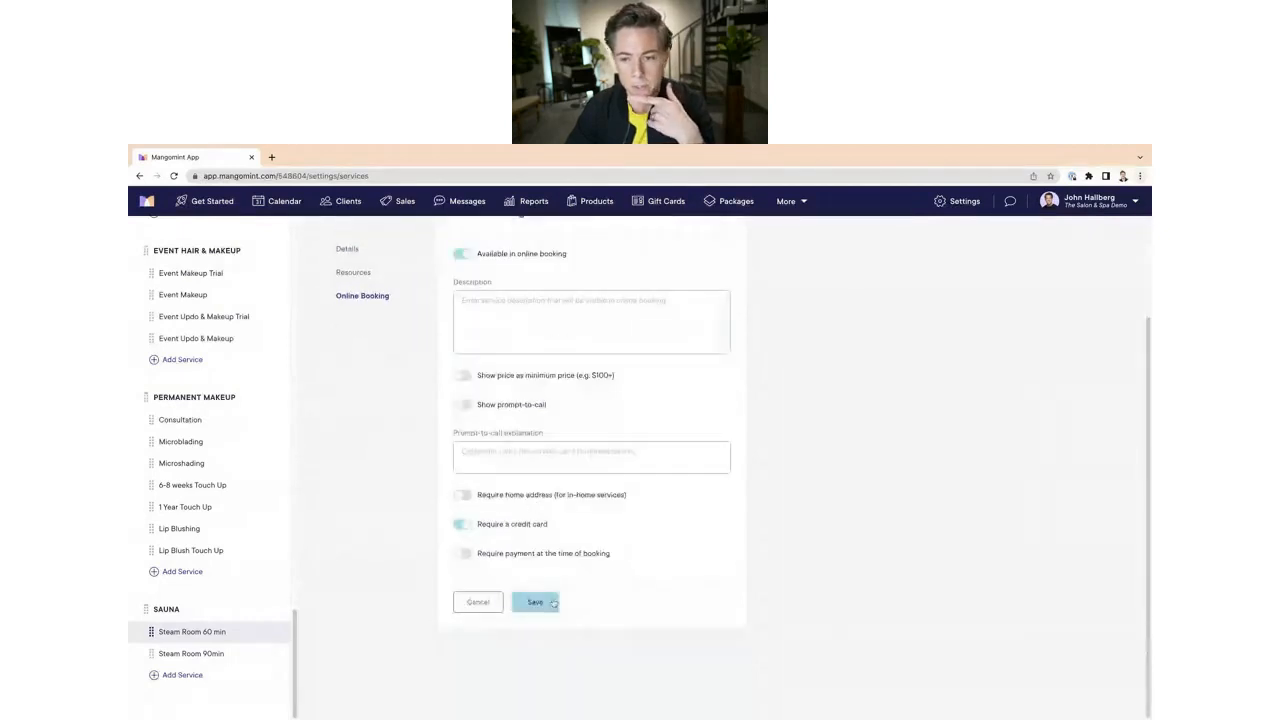
Step: Make the Steam Room 90min service available in online booking and save
{"action": "left_click", "coordinate": [240, 653]}
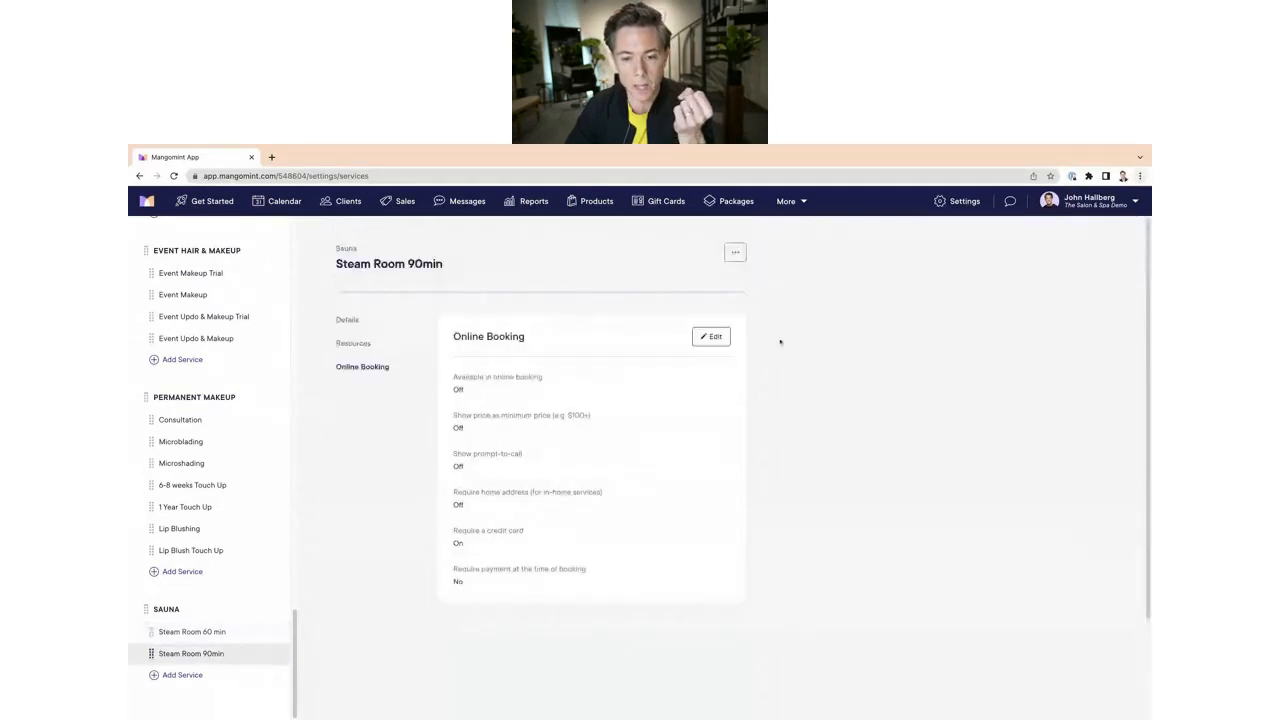
{"action": "left_click", "coordinate": [711, 337]}
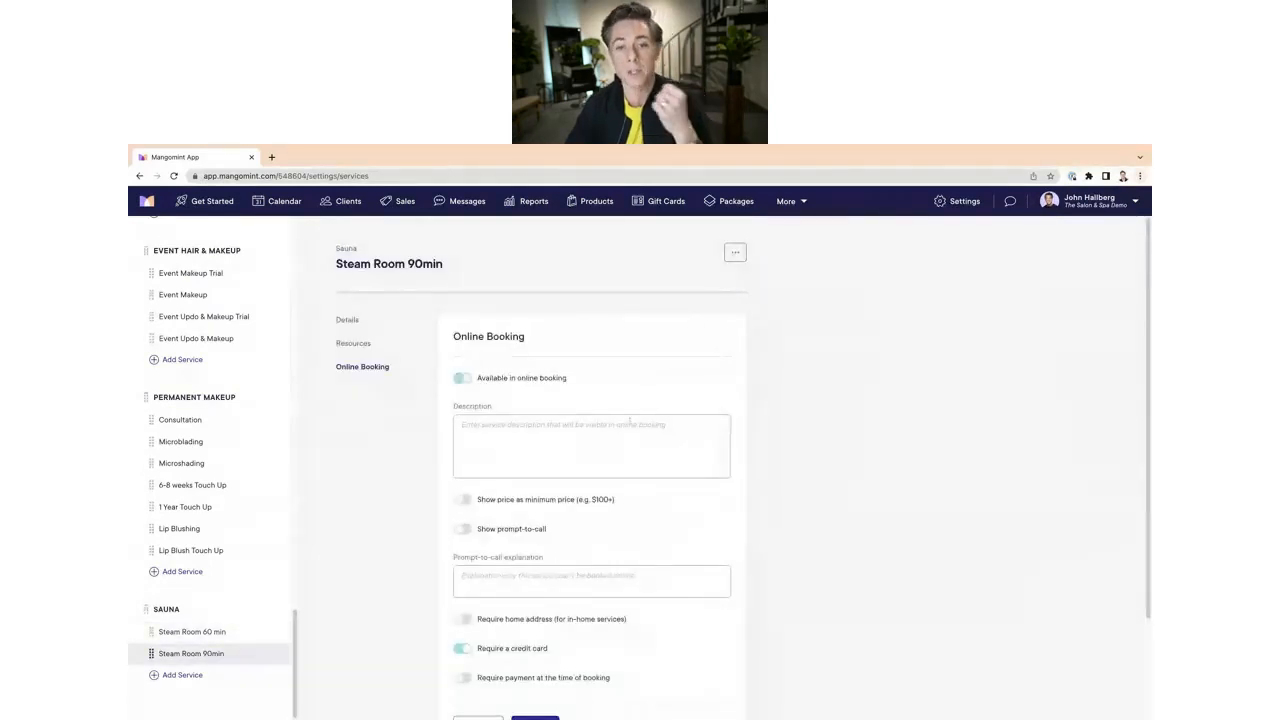
{"action": "scroll", "coordinate": [609, 620], "scroll_direction": "down", "scroll_amount": 3}
{"action": "left_click", "coordinate": [535, 603]}
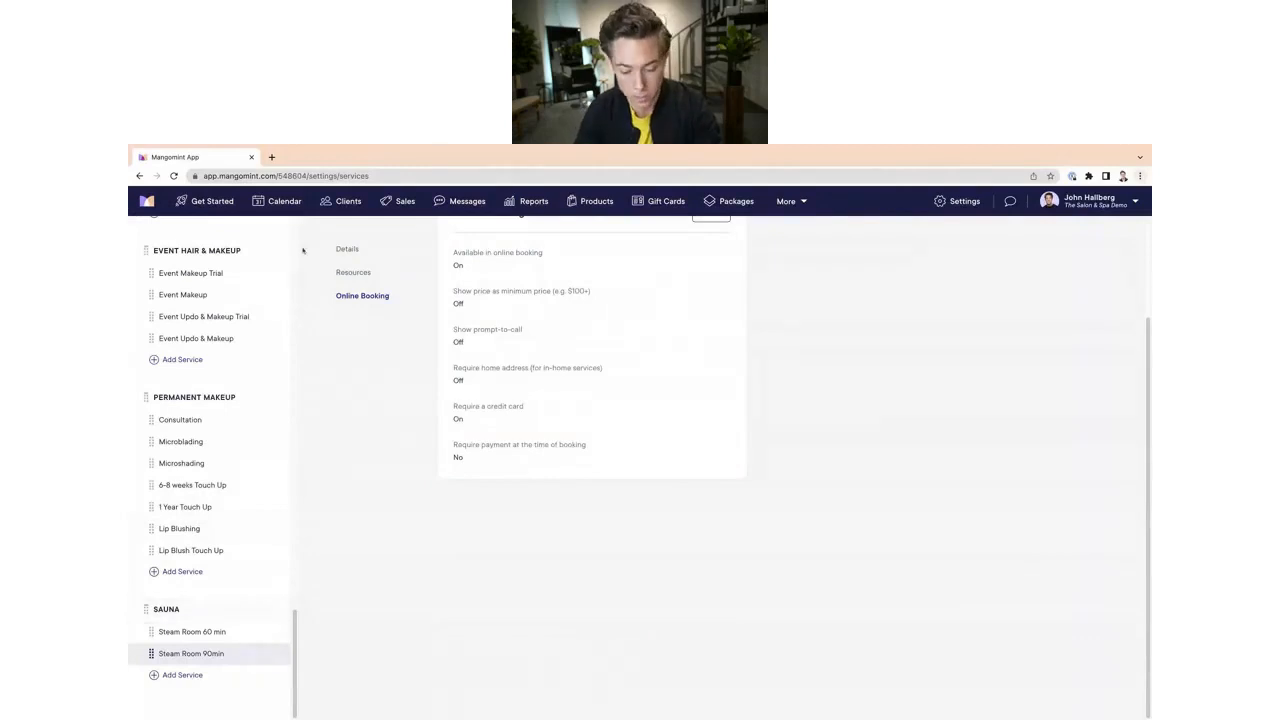
Step: Open the salon's demo website in a new tab and browse the service categories in its booking widget
{"action": "key", "text": "super+t"}
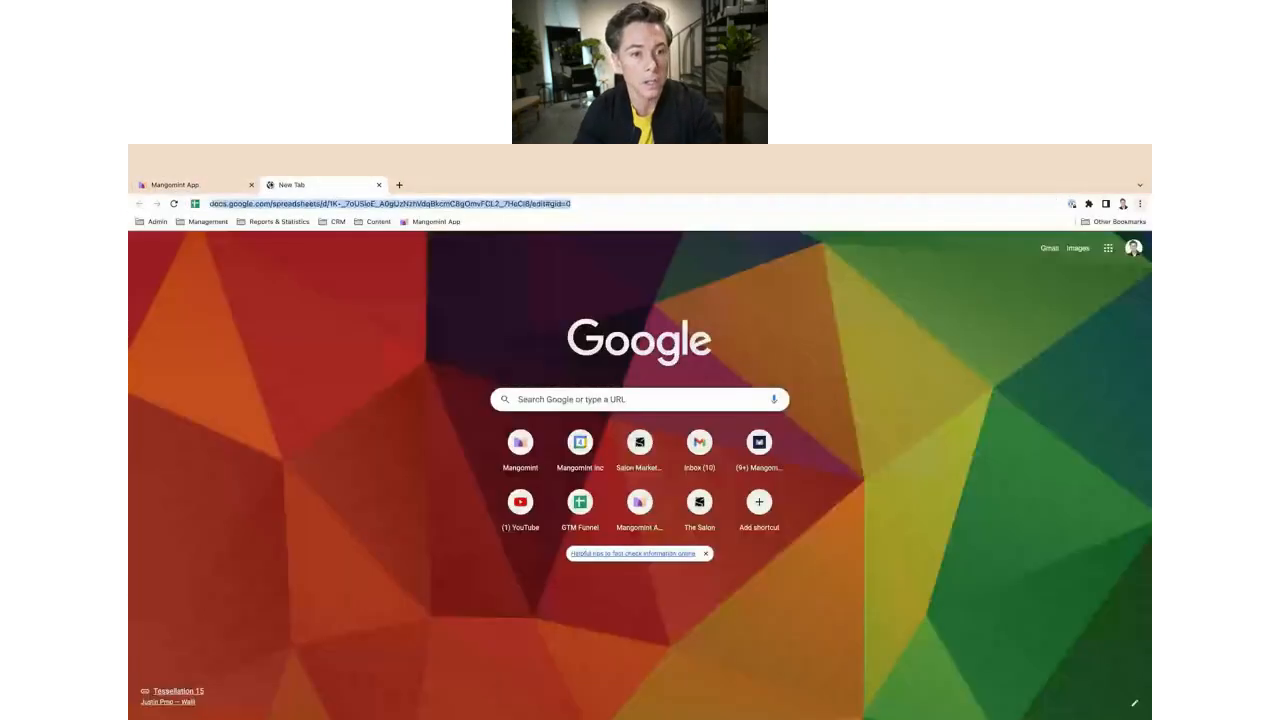
{"action": "type", "text": "demo.examplesalon.com"}
{"action": "key", "text": "Return"}
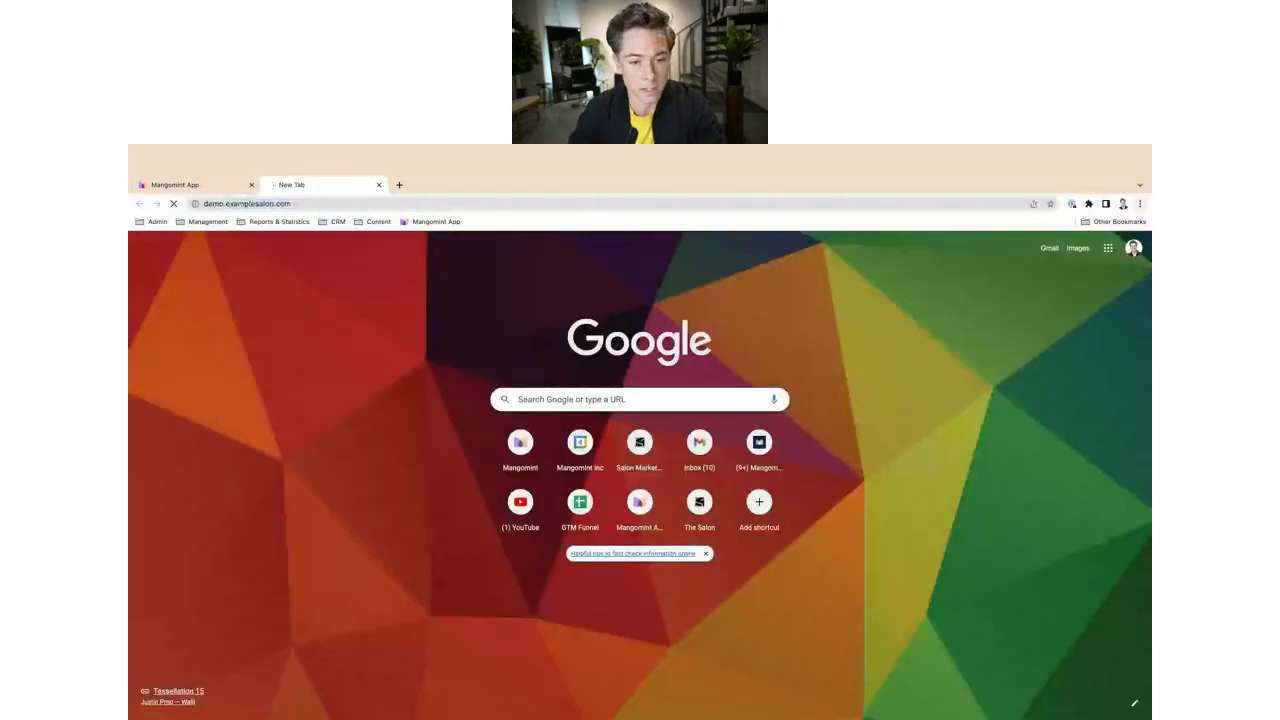
{"action": "scroll", "coordinate": [334, 505], "scroll_direction": "down", "scroll_amount": 3}
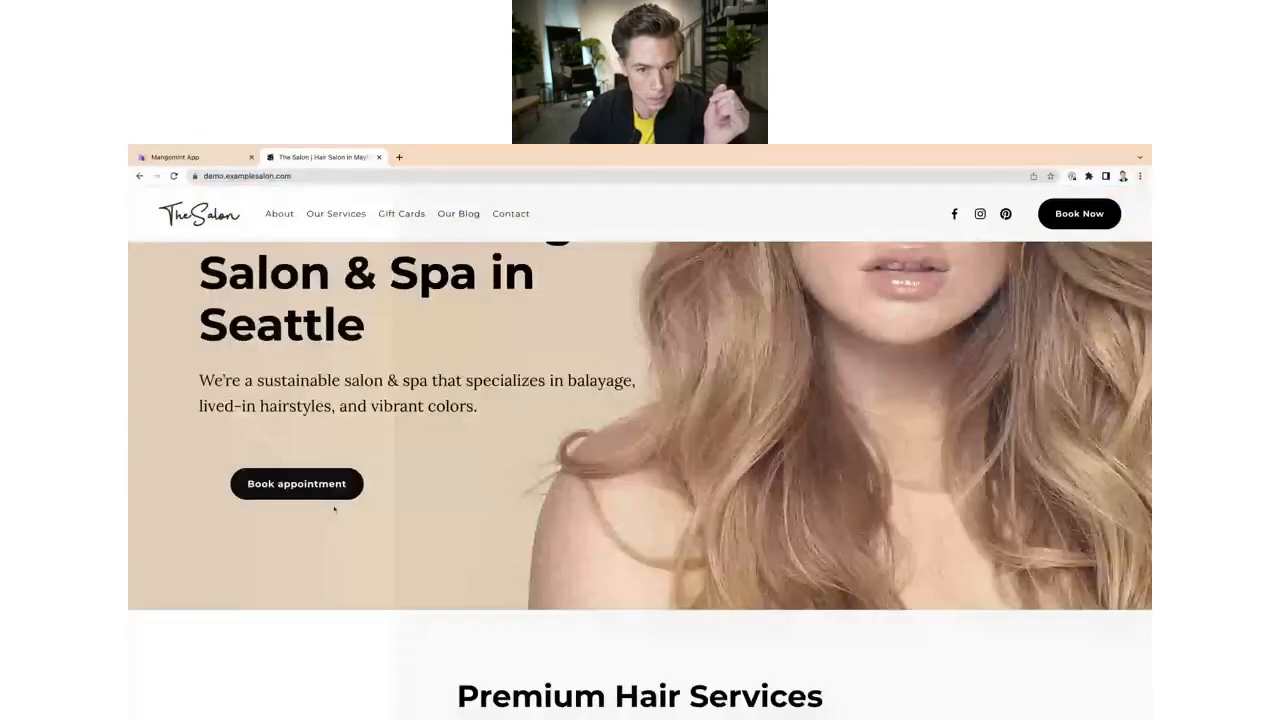
{"action": "left_click", "coordinate": [330, 495]}
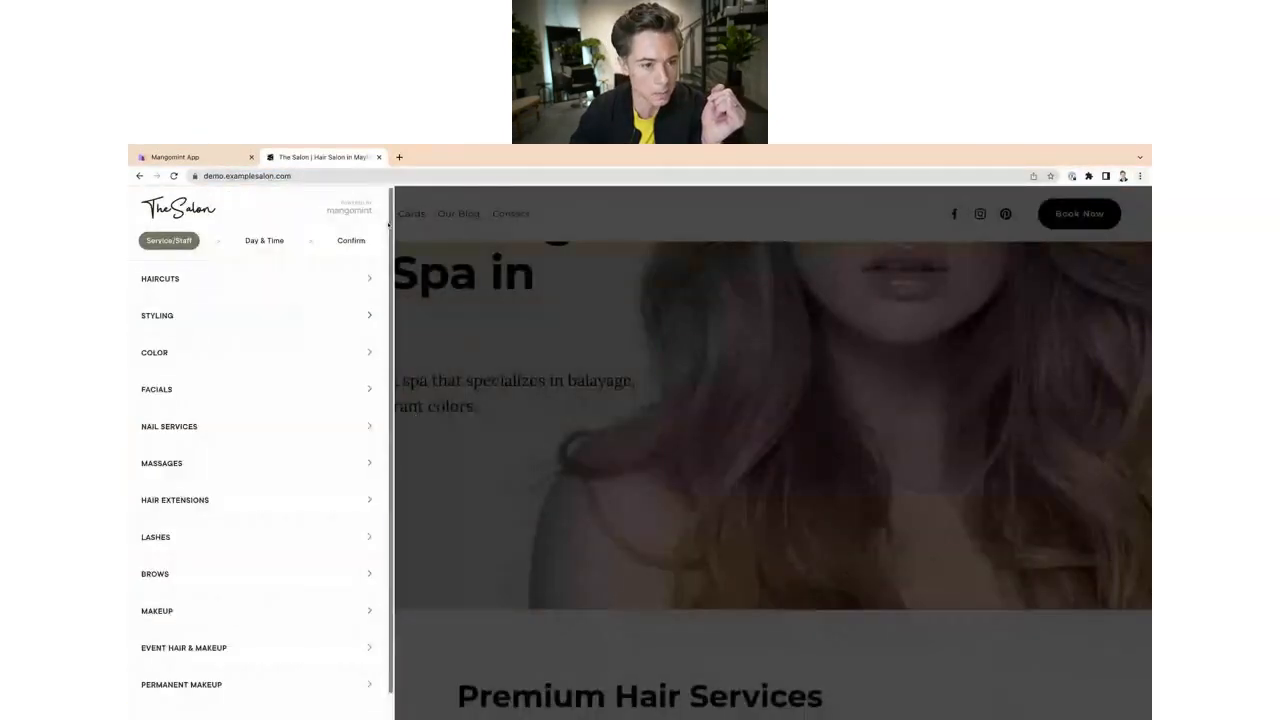
{"action": "scroll", "coordinate": [391, 217], "scroll_direction": "down", "scroll_amount": 1}
{"action": "scroll", "coordinate": [391, 217], "scroll_direction": "up", "scroll_amount": 1}
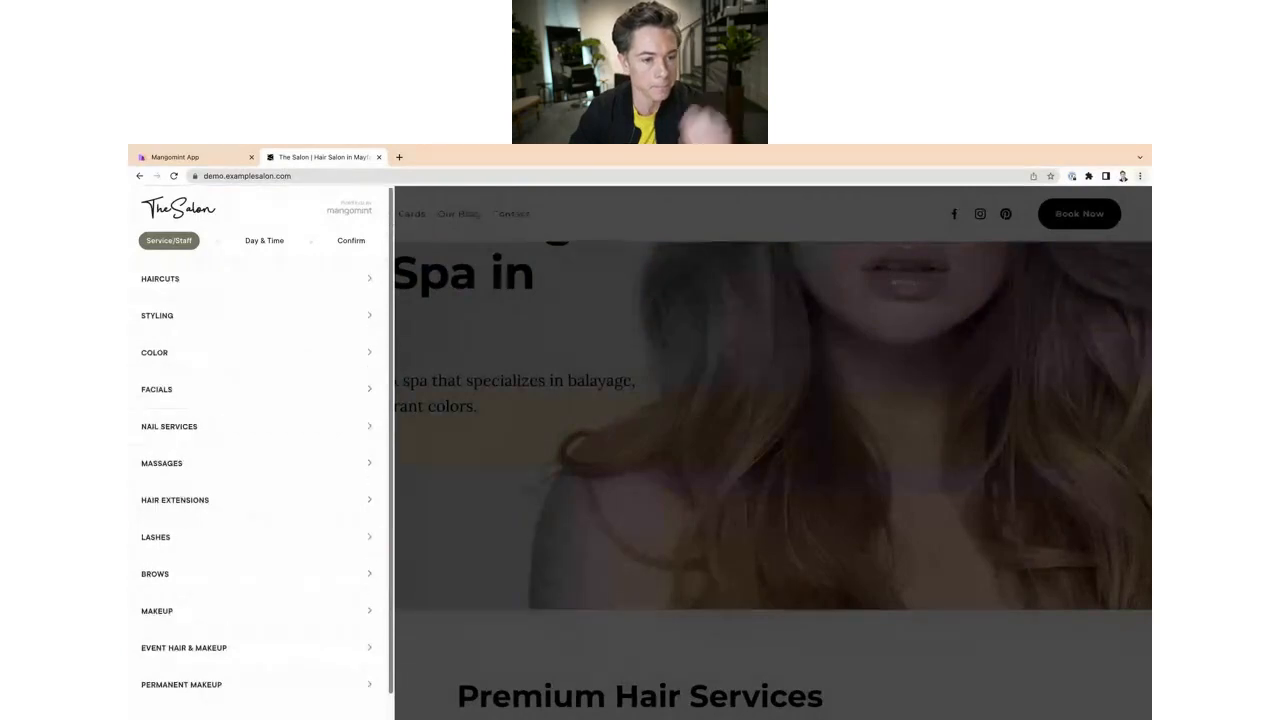
{"action": "scroll", "coordinate": [231, 292], "scroll_direction": "down", "scroll_amount": 1}
{"action": "scroll", "coordinate": [231, 292], "scroll_direction": "up", "scroll_amount": 1}
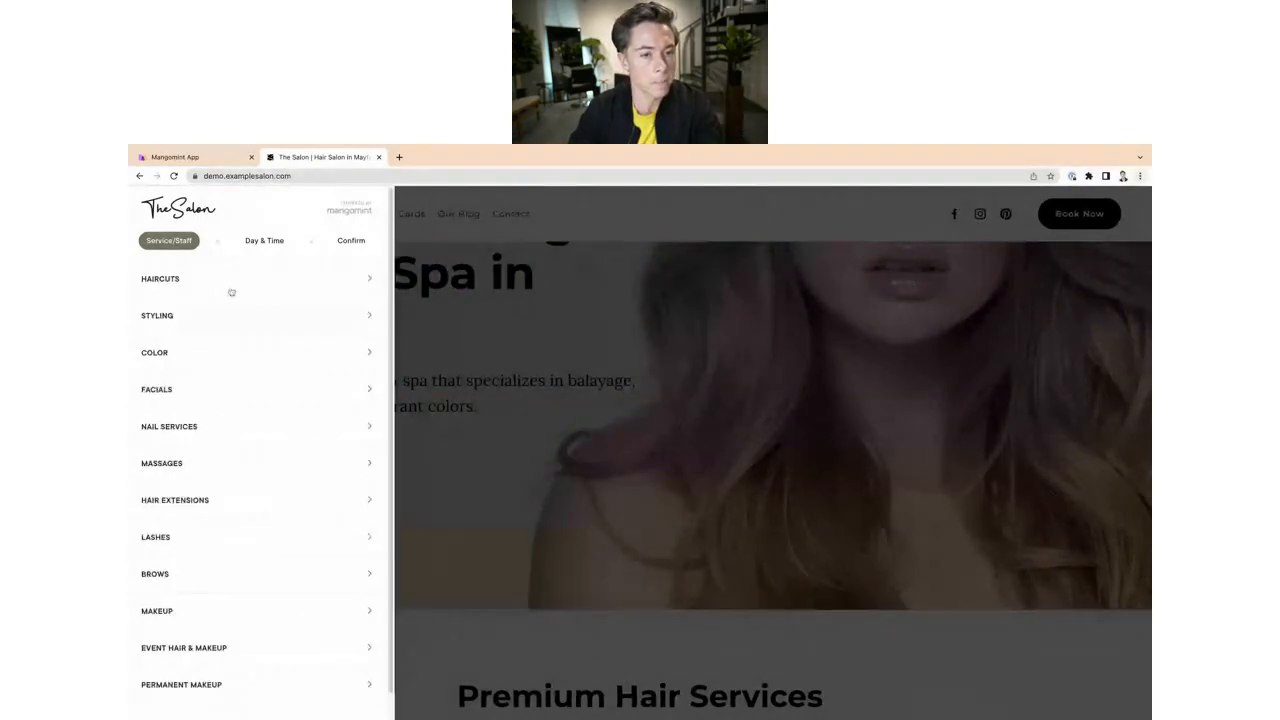
{"action": "left_click", "coordinate": [173, 175]}
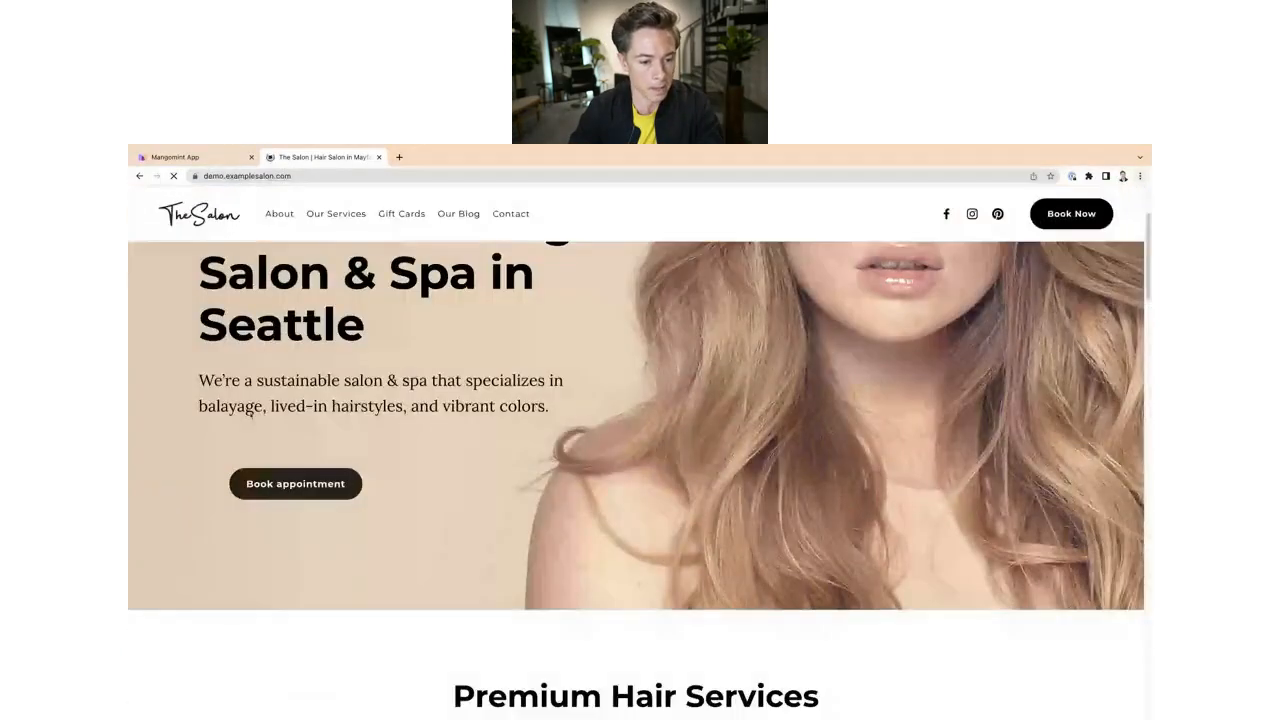
{"action": "left_click", "coordinate": [340, 483]}
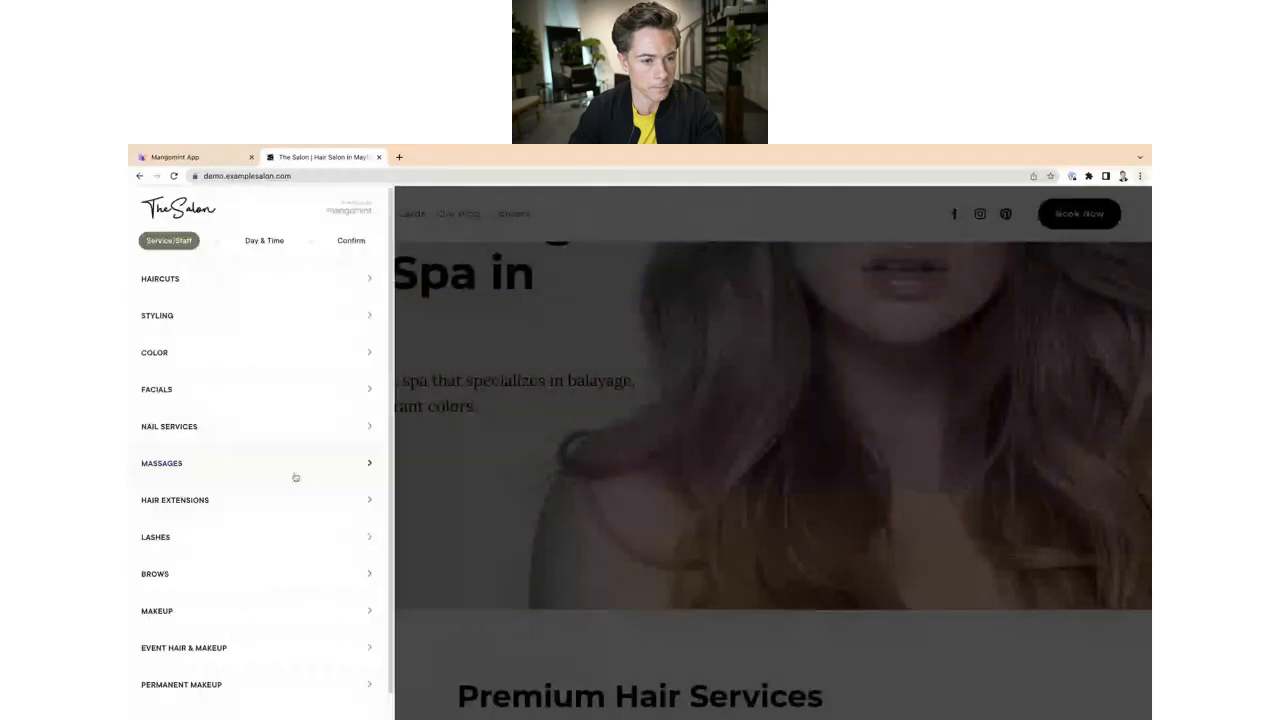
{"action": "scroll", "coordinate": [295, 476], "scroll_direction": "down", "scroll_amount": 1}
{"action": "scroll", "coordinate": [295, 476], "scroll_direction": "up", "scroll_amount": 1}
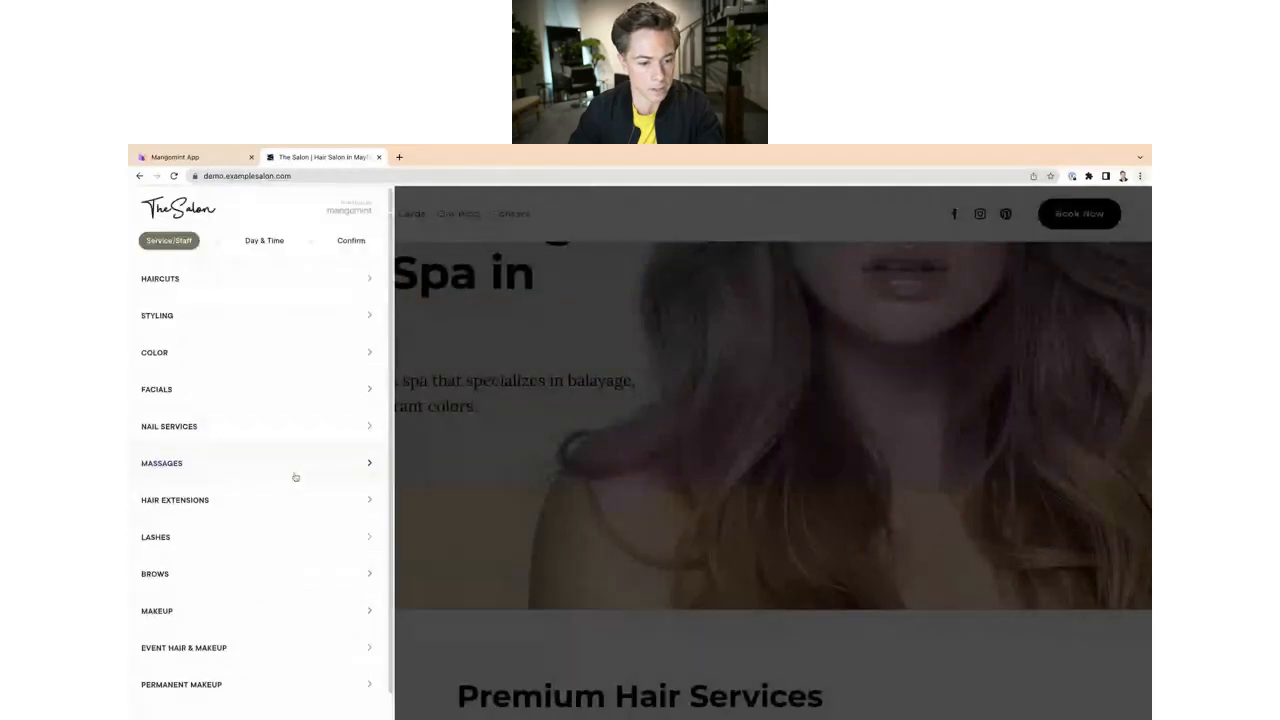
Step: Open the Sauna category's online booking direct link from its advanced settings, then close that booking tab
{"action": "left_click", "coordinate": [216, 147]}
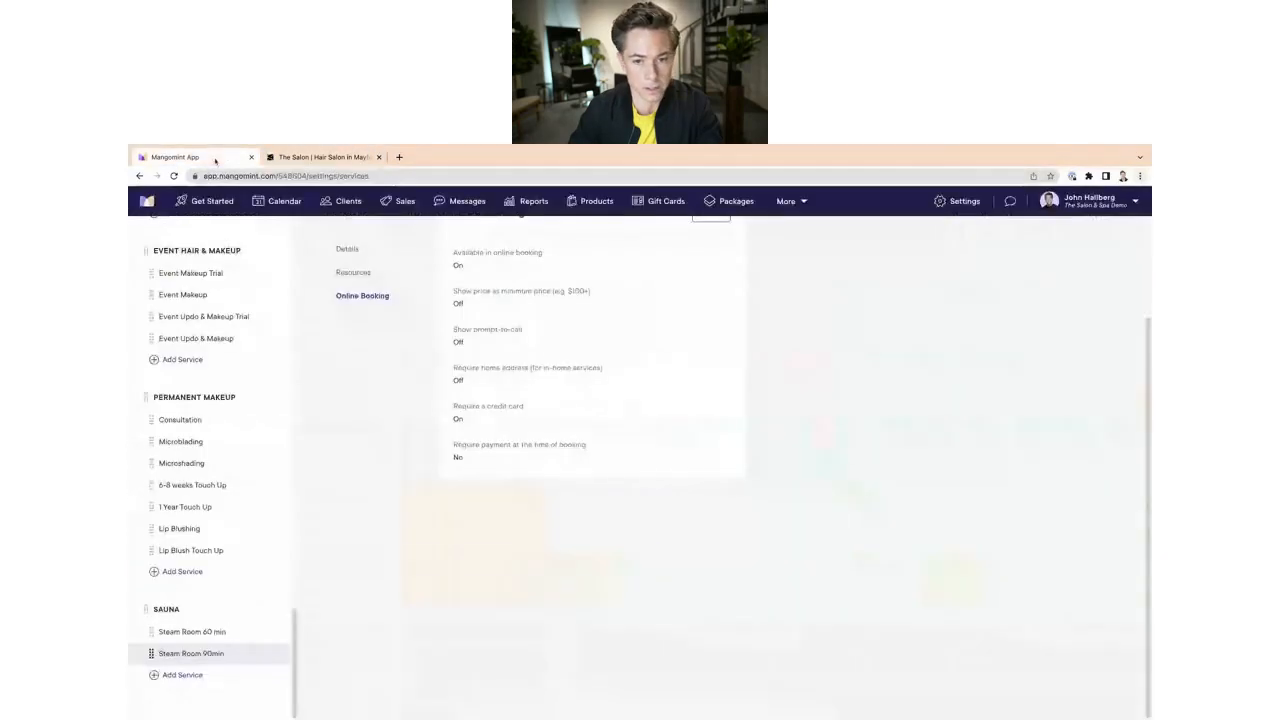
{"action": "left_click", "coordinate": [236, 621]}
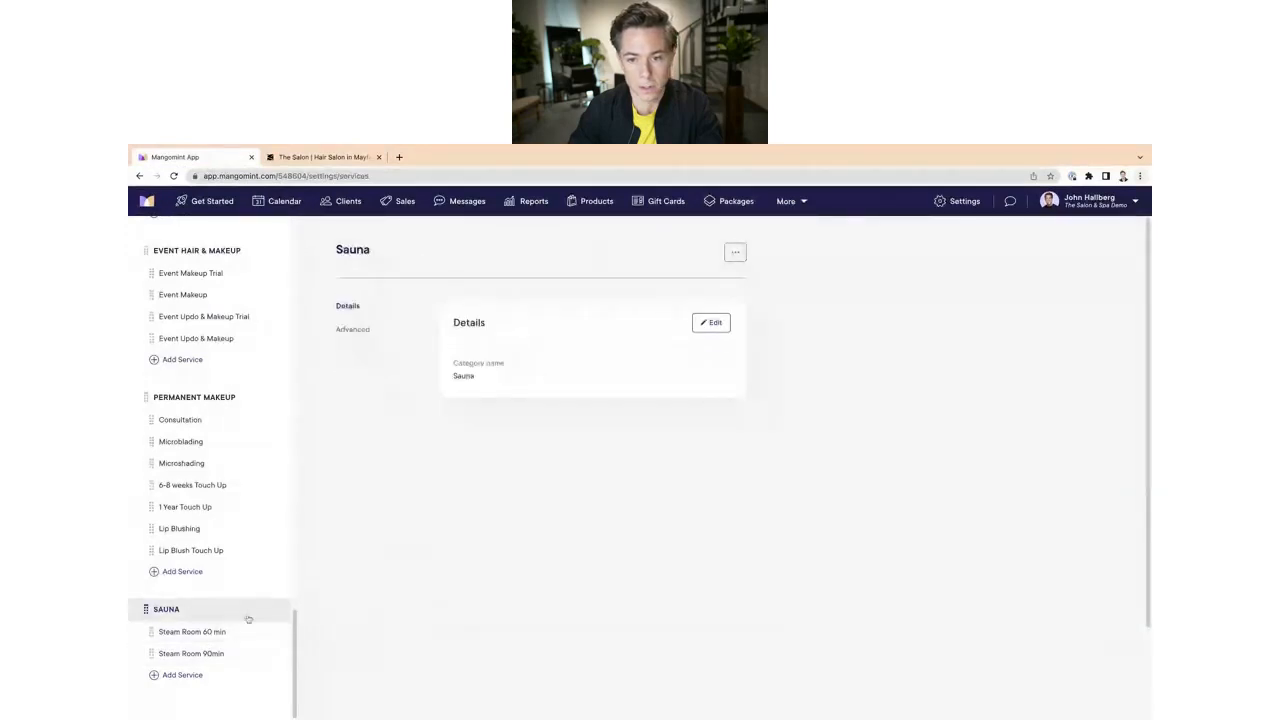
{"action": "left_click", "coordinate": [356, 328]}
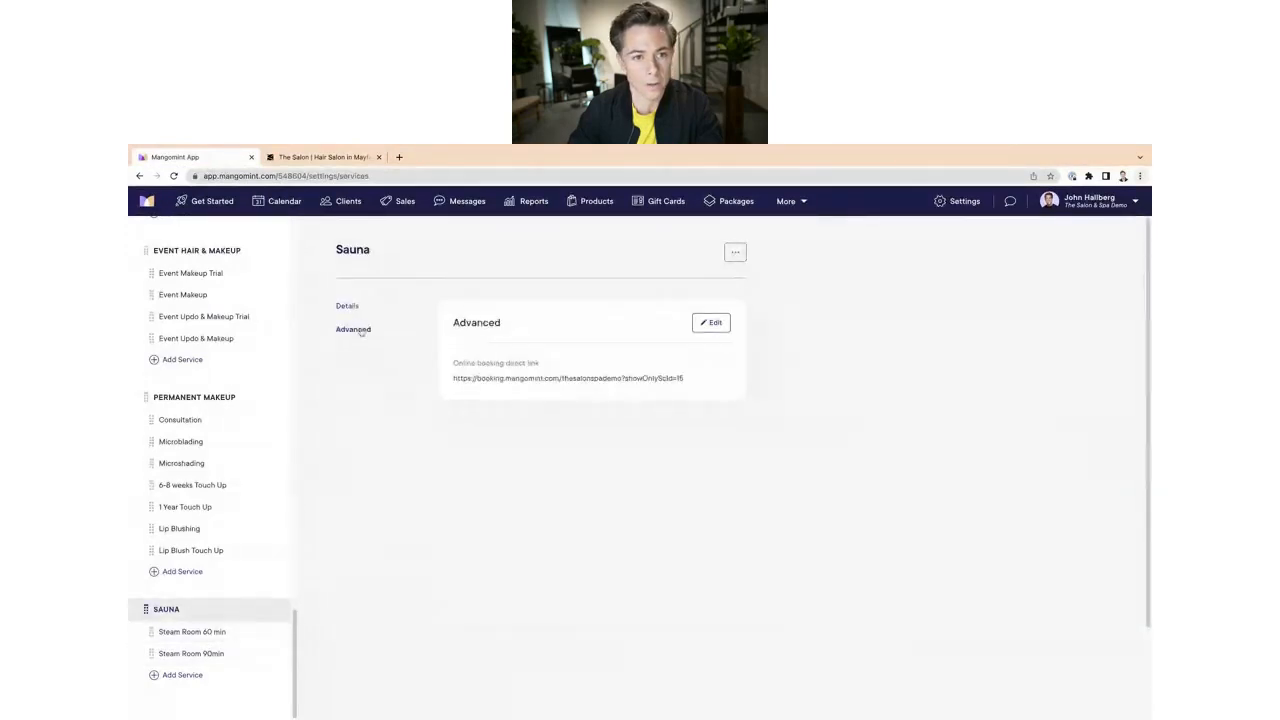
{"action": "left_click", "coordinate": [537, 380]}
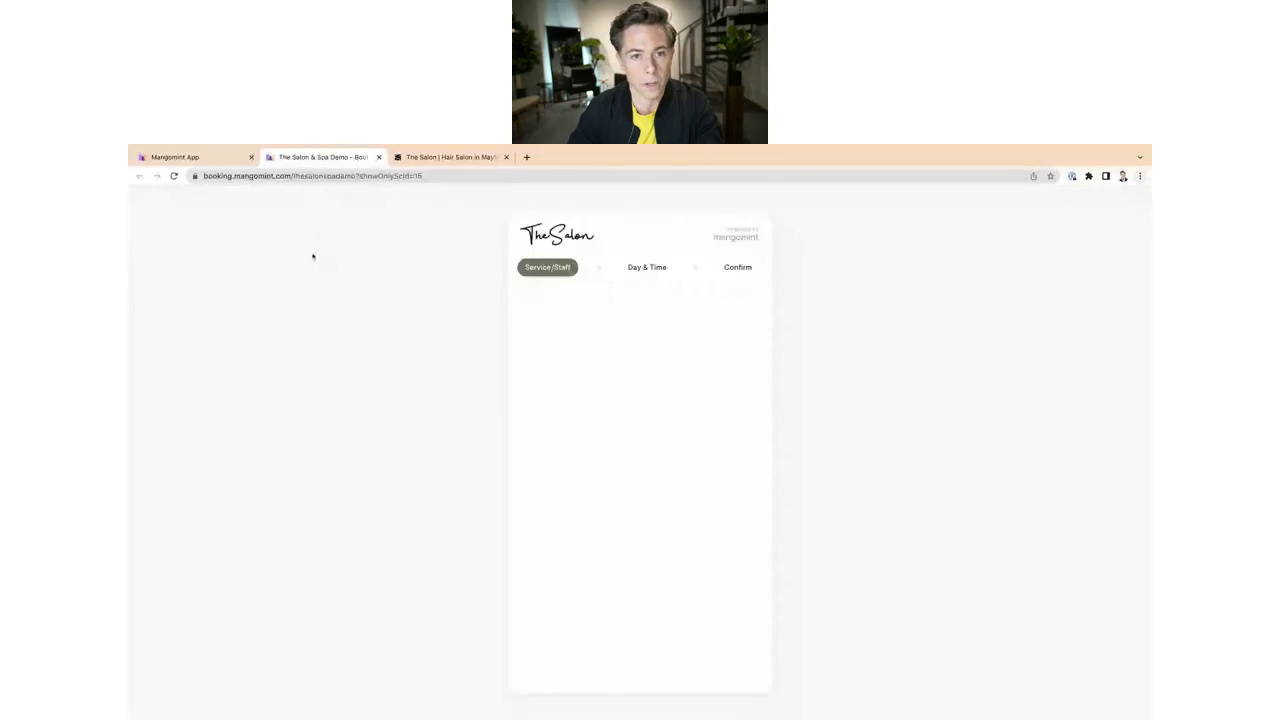
{"action": "left_click", "coordinate": [378, 157]}
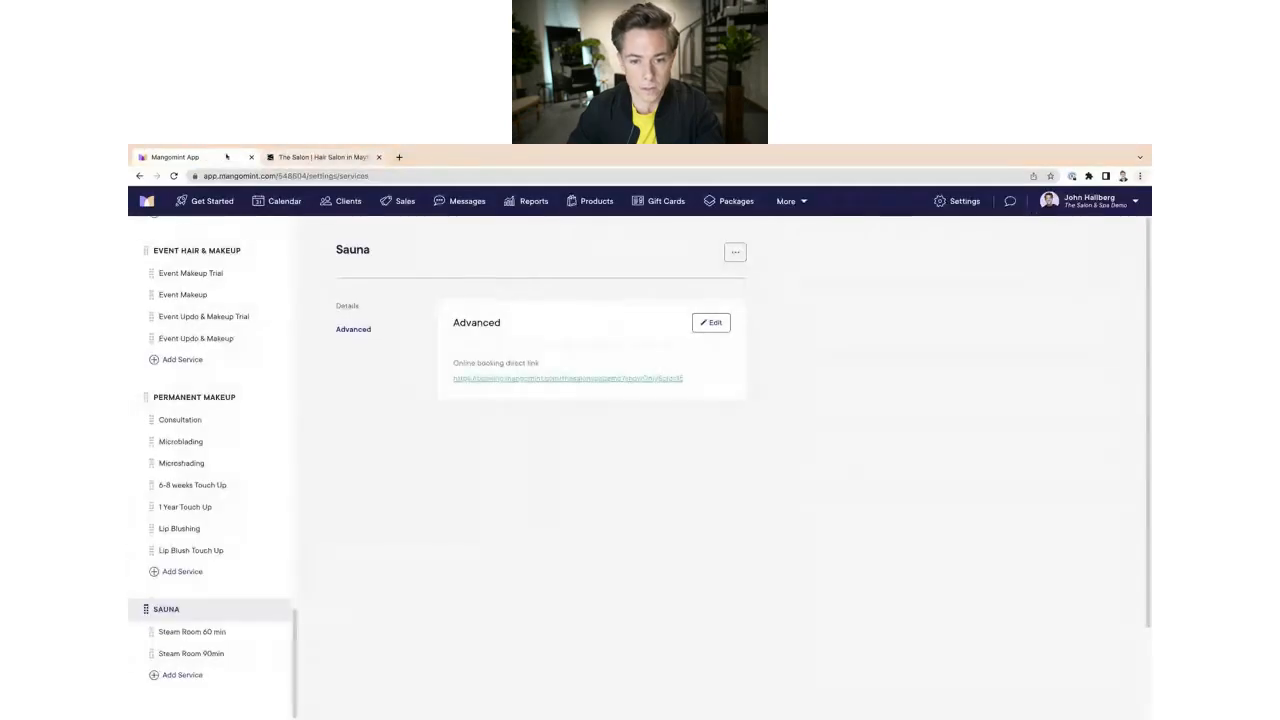
Step: Review the online booking settings of both Steam Room services
{"action": "left_click", "coordinate": [347, 306]}
{"action": "left_click", "coordinate": [202, 631]}
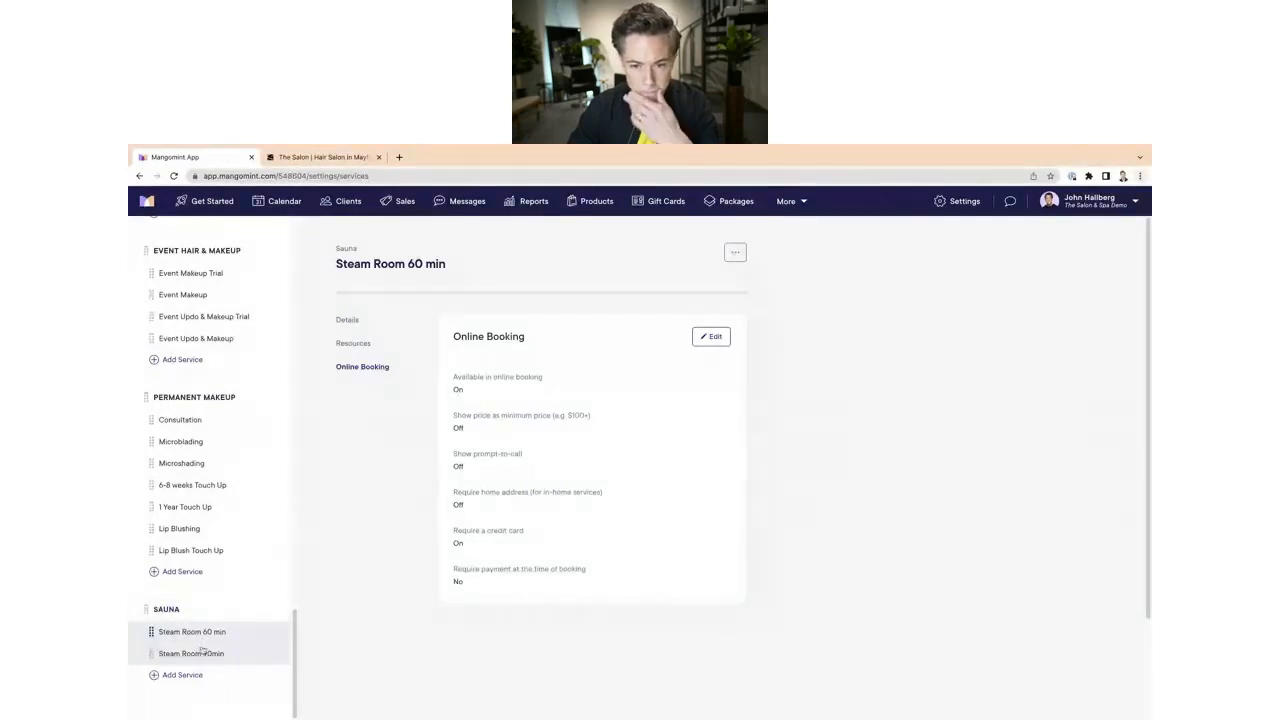
{"action": "left_click", "coordinate": [201, 654]}
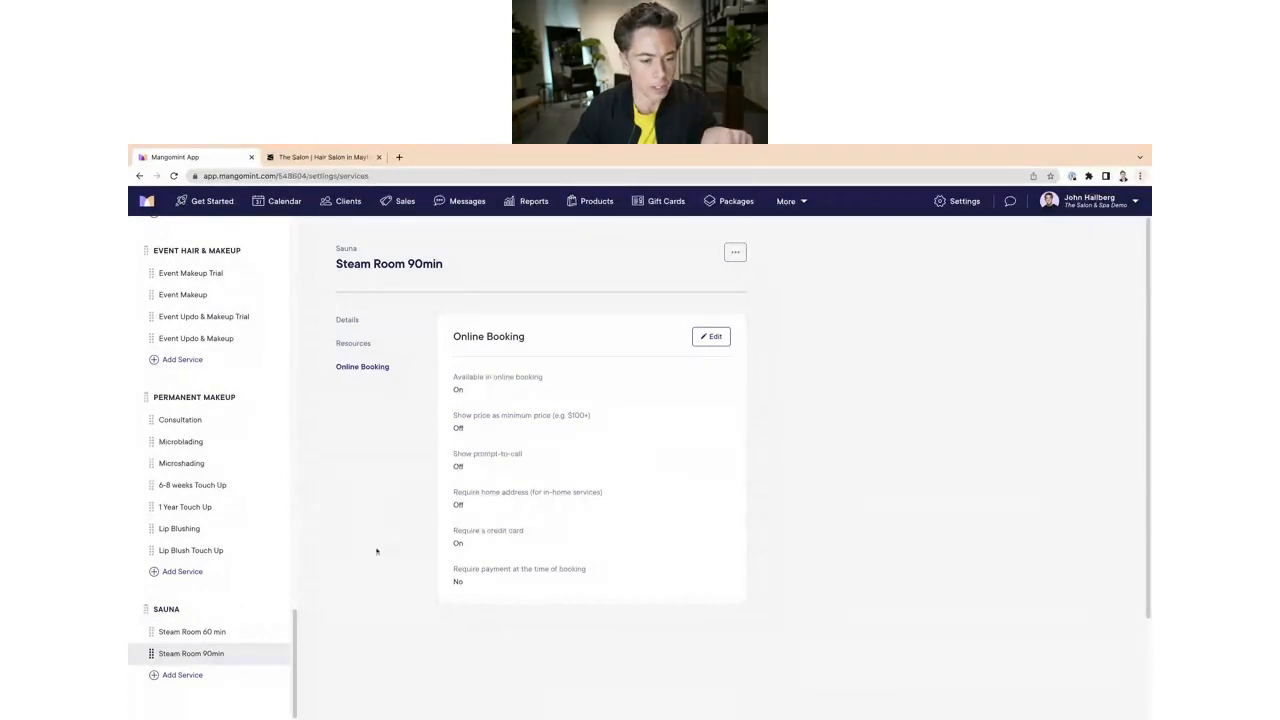
Step: Open the calendar and switch its filter between the Saunas group and all staff and resources to compare the schedules
{"action": "left_click", "coordinate": [158, 610]}
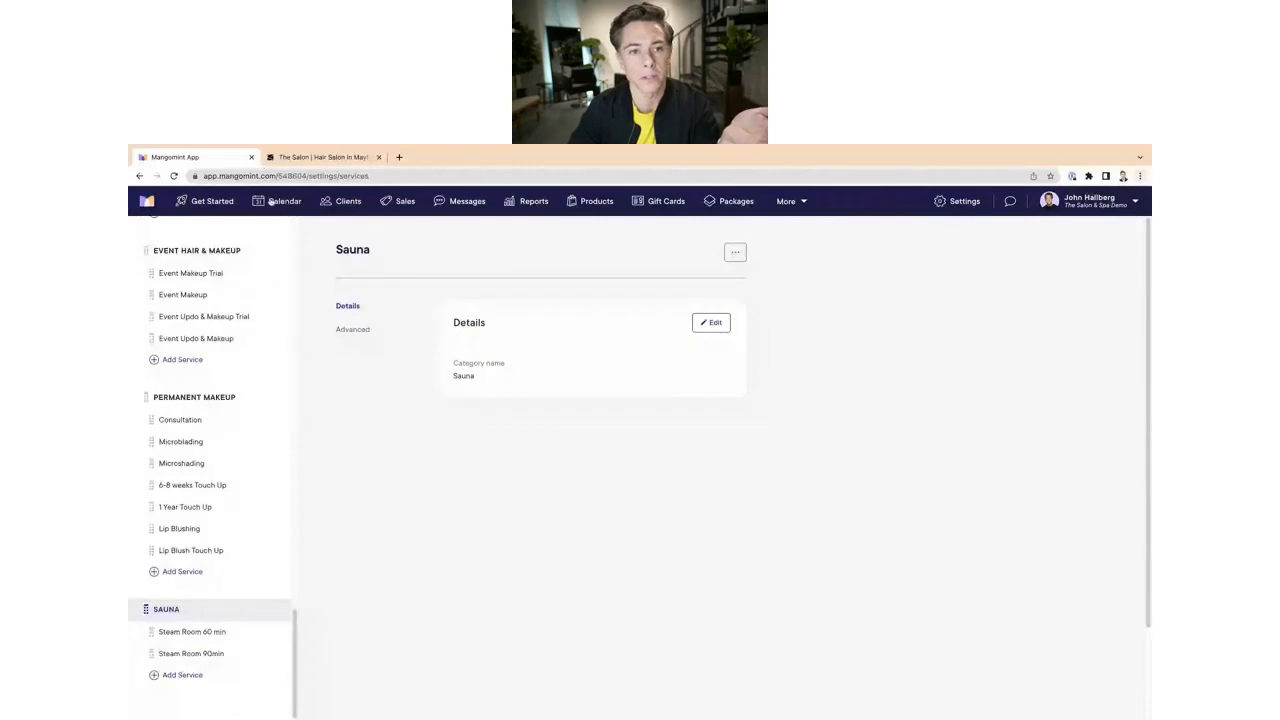
{"action": "left_click", "coordinate": [275, 201]}
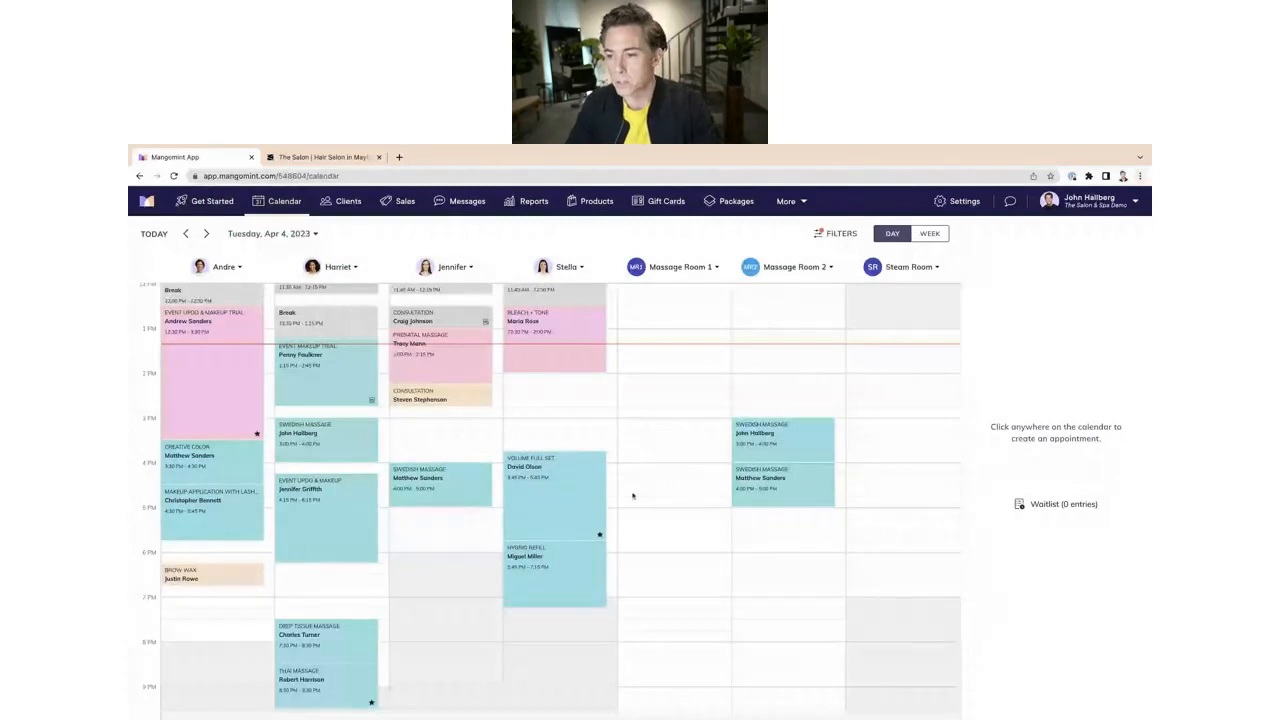
{"action": "scroll", "coordinate": [709, 540], "scroll_direction": "up", "scroll_amount": 2}
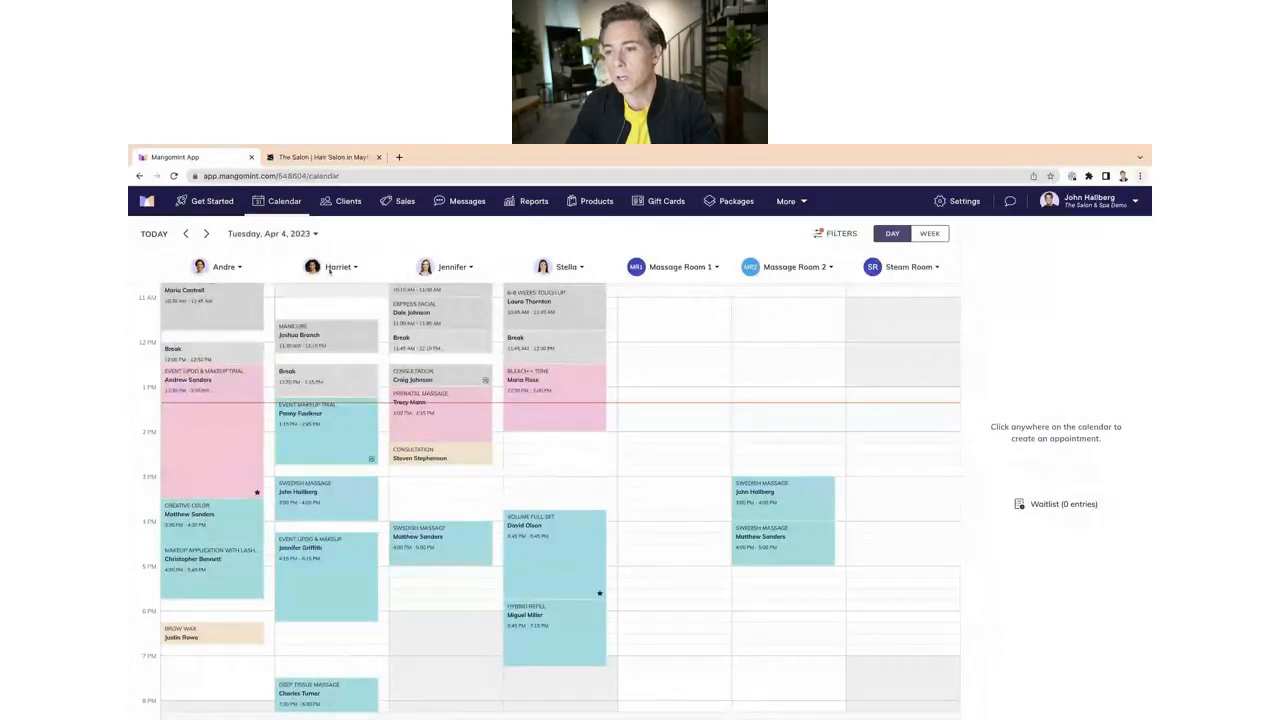
{"action": "left_click", "coordinate": [829, 237]}
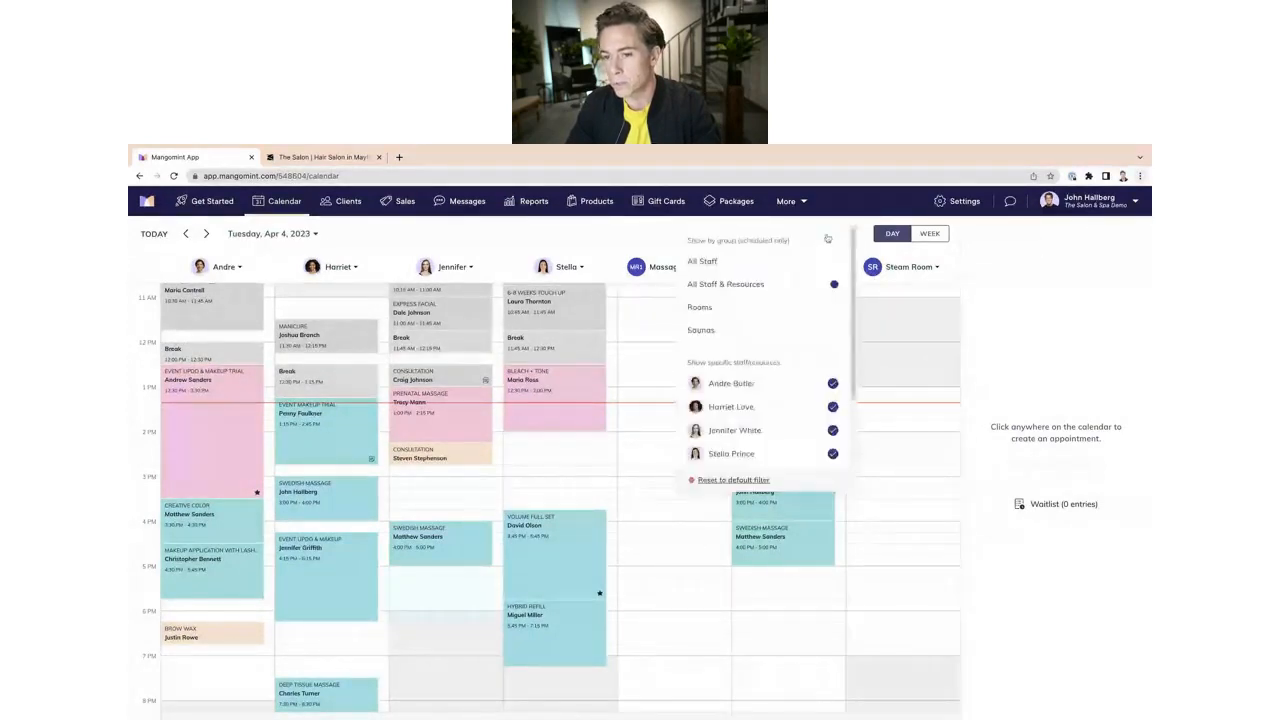
{"action": "left_click", "coordinate": [710, 334]}
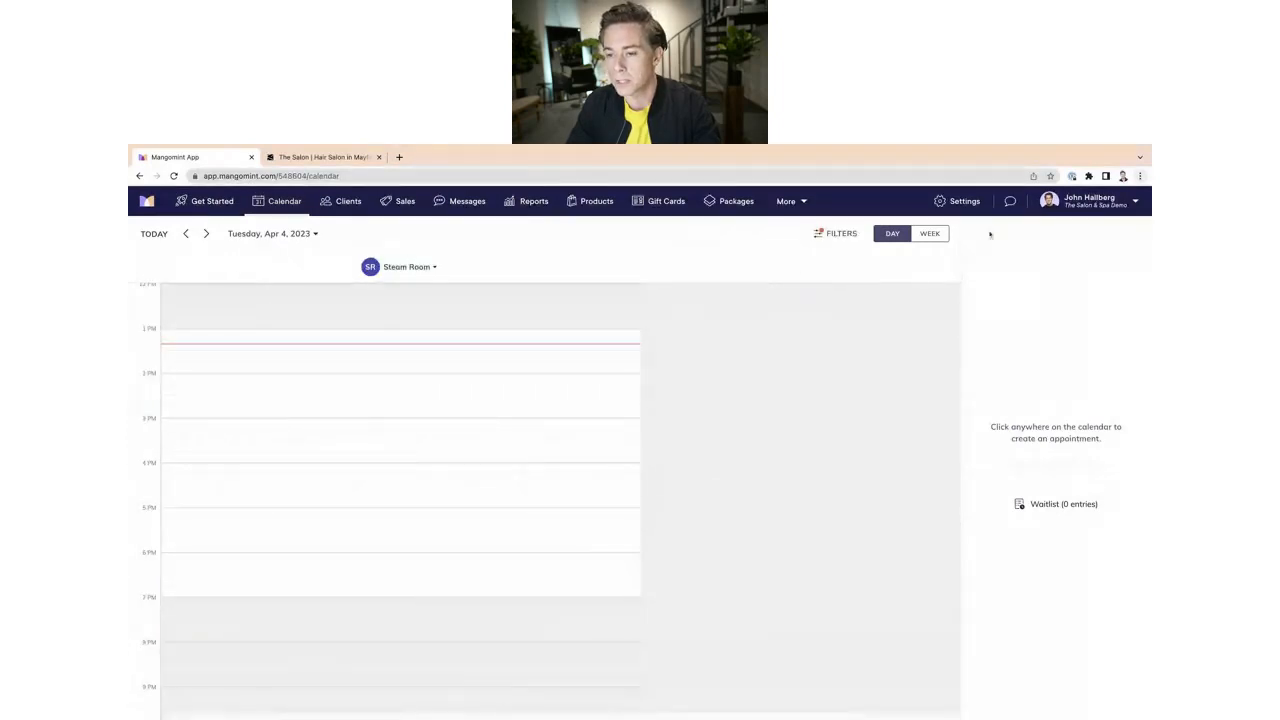
{"action": "left_click", "coordinate": [838, 234]}
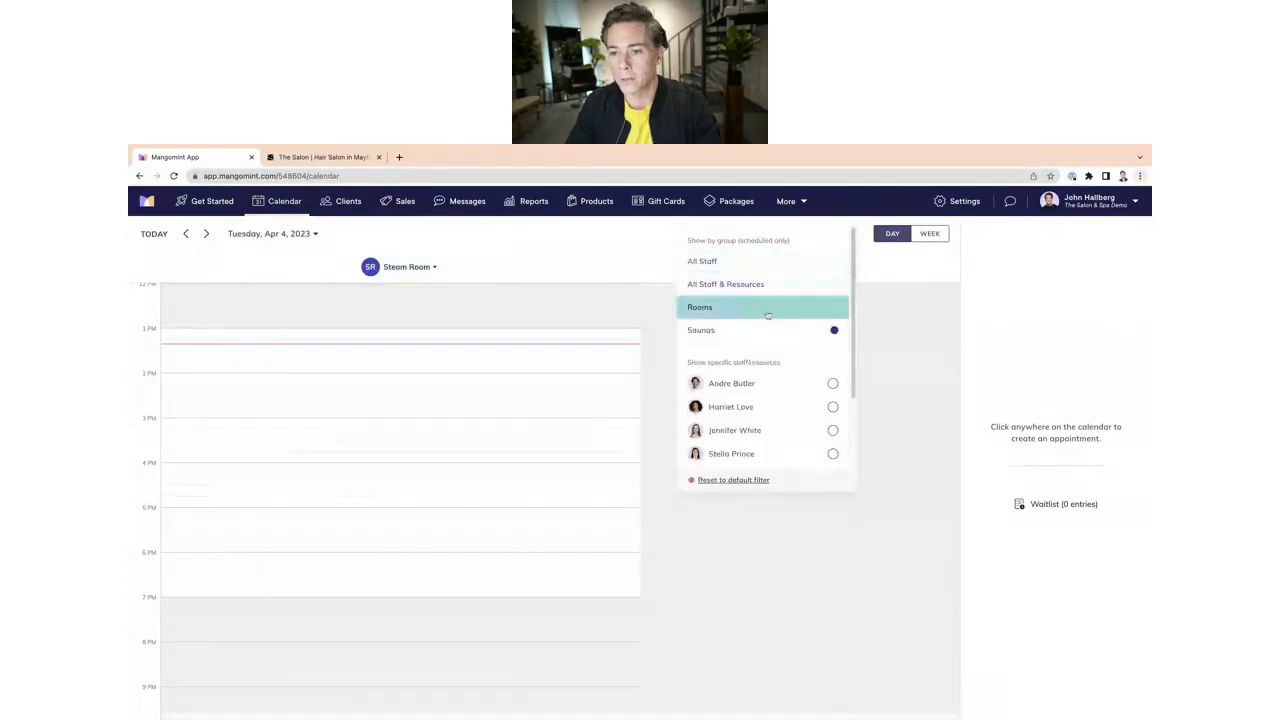
{"action": "left_click", "coordinate": [740, 285]}
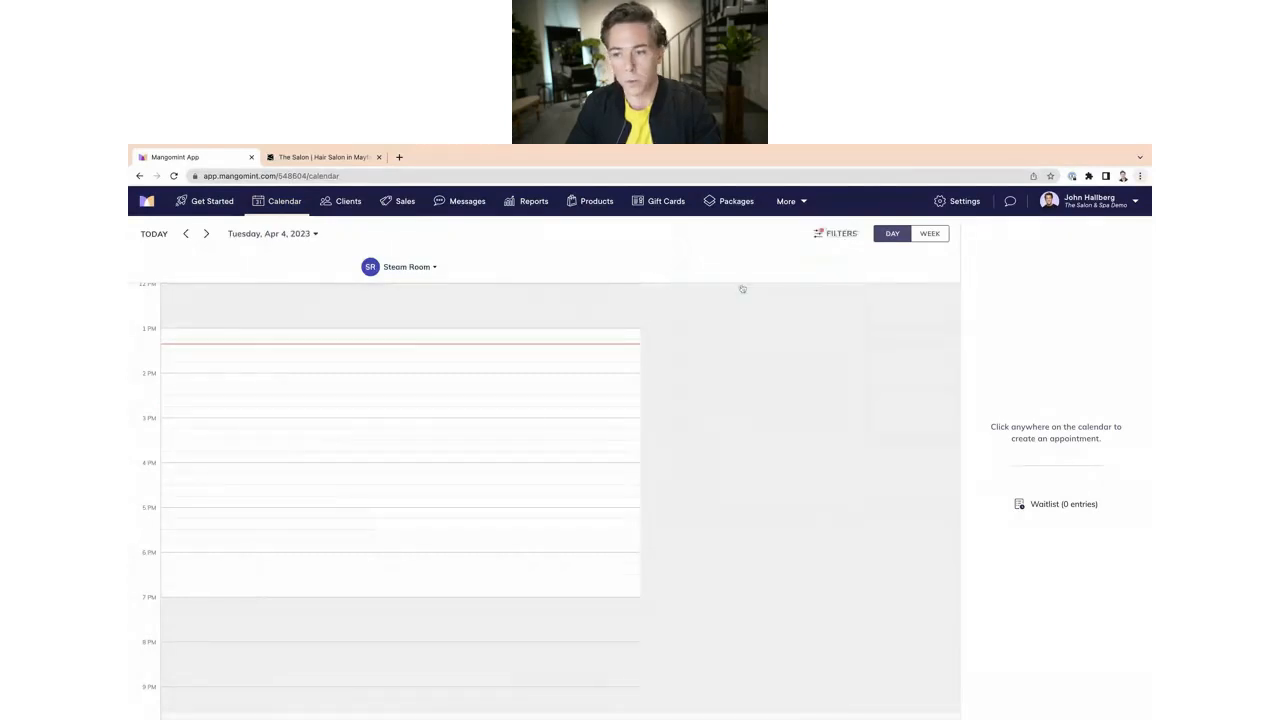
{"action": "left_click", "coordinate": [184, 234]}
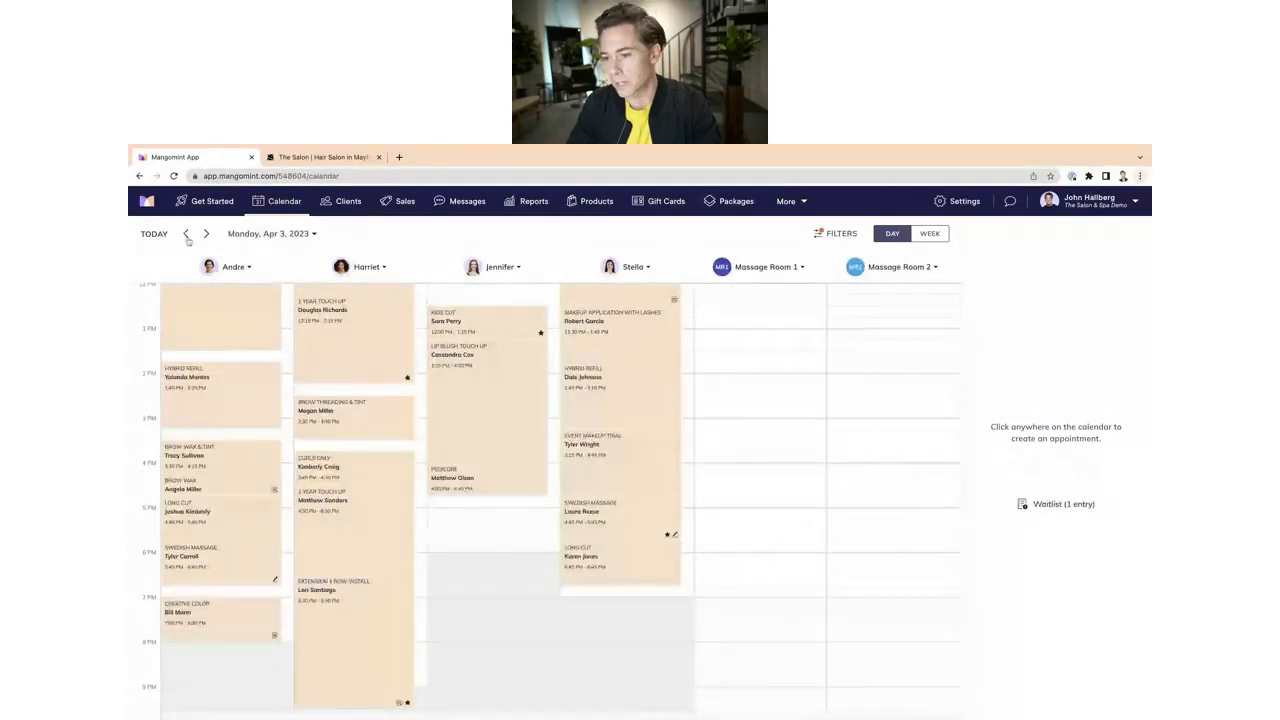
{"action": "left_click", "coordinate": [207, 234]}
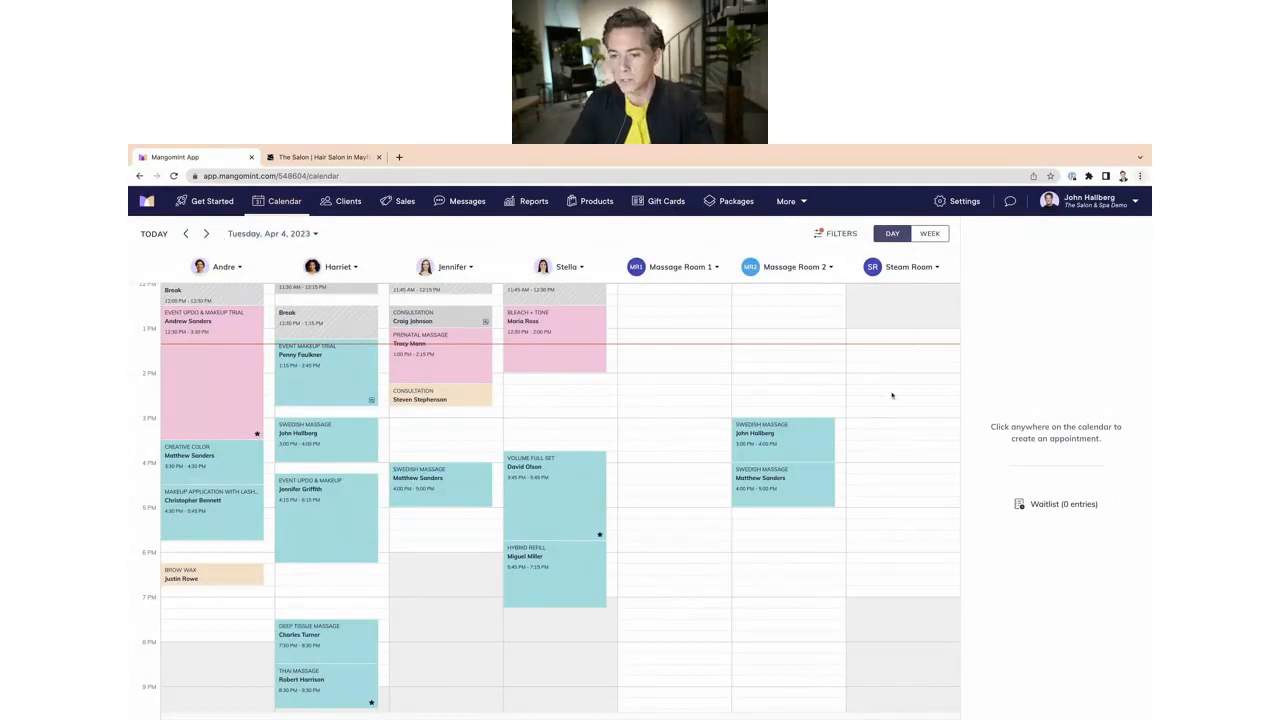
{"action": "left_click", "coordinate": [830, 233]}
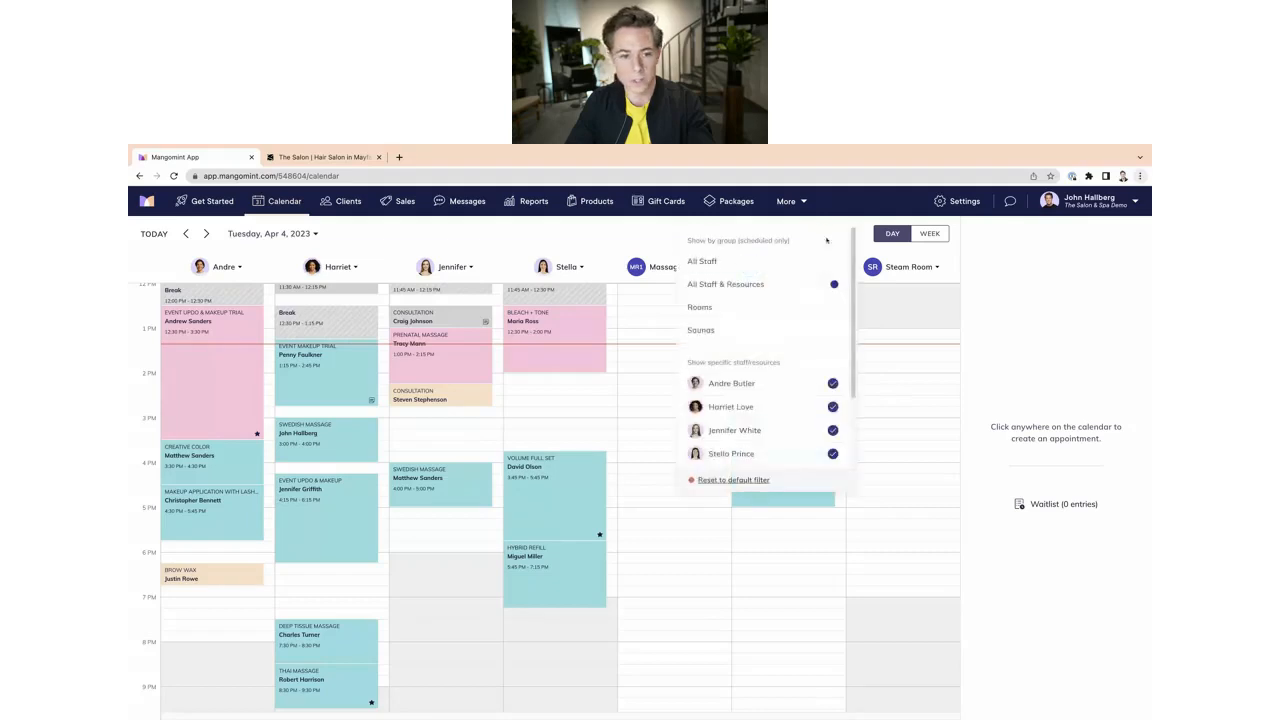
{"action": "left_click", "coordinate": [736, 333]}
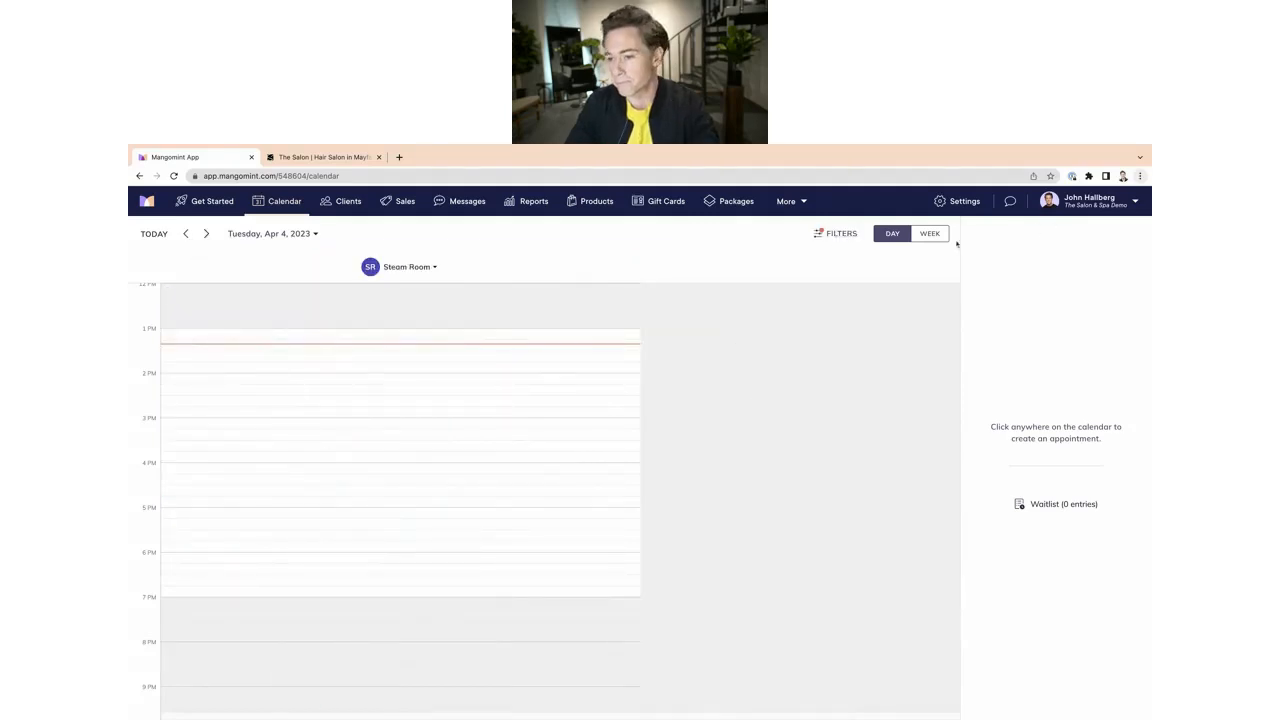
{"action": "left_click", "coordinate": [829, 236]}
{"action": "left_click", "coordinate": [777, 289]}
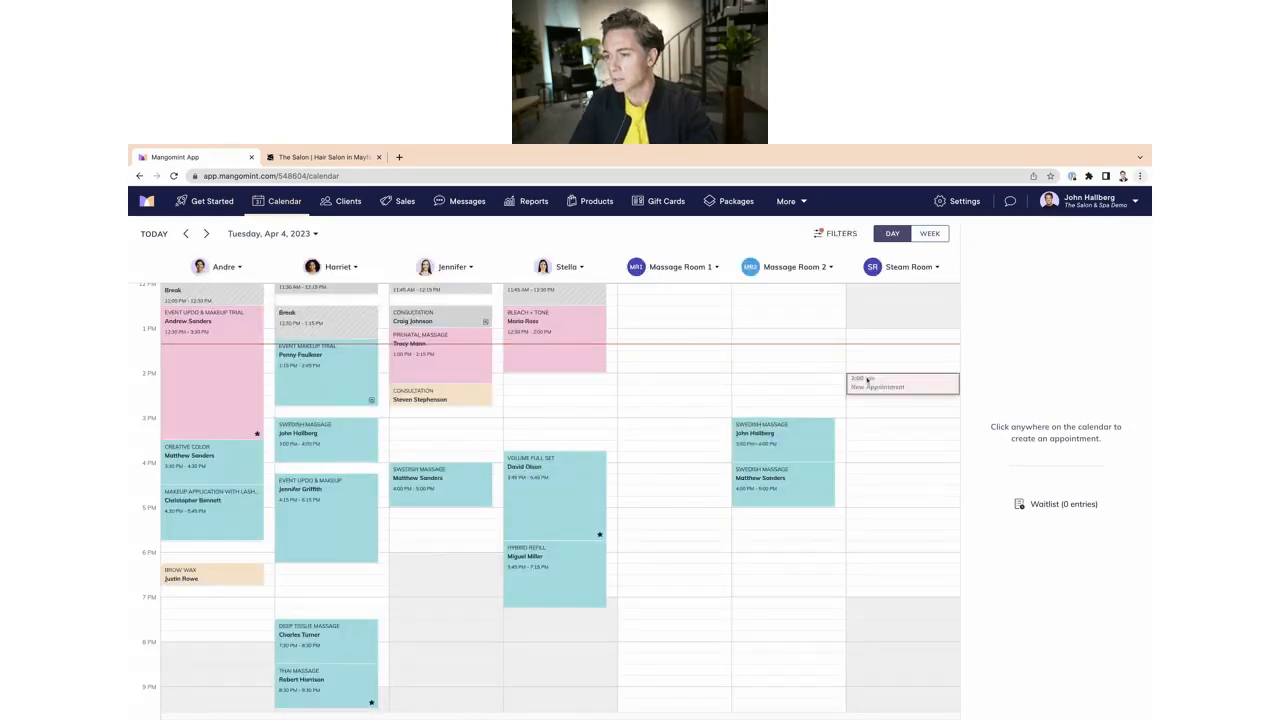
Step: Try to book a 2:00 PM appointment in the Steam Room column for a client and browse the service list
{"action": "left_click", "coordinate": [867, 381]}
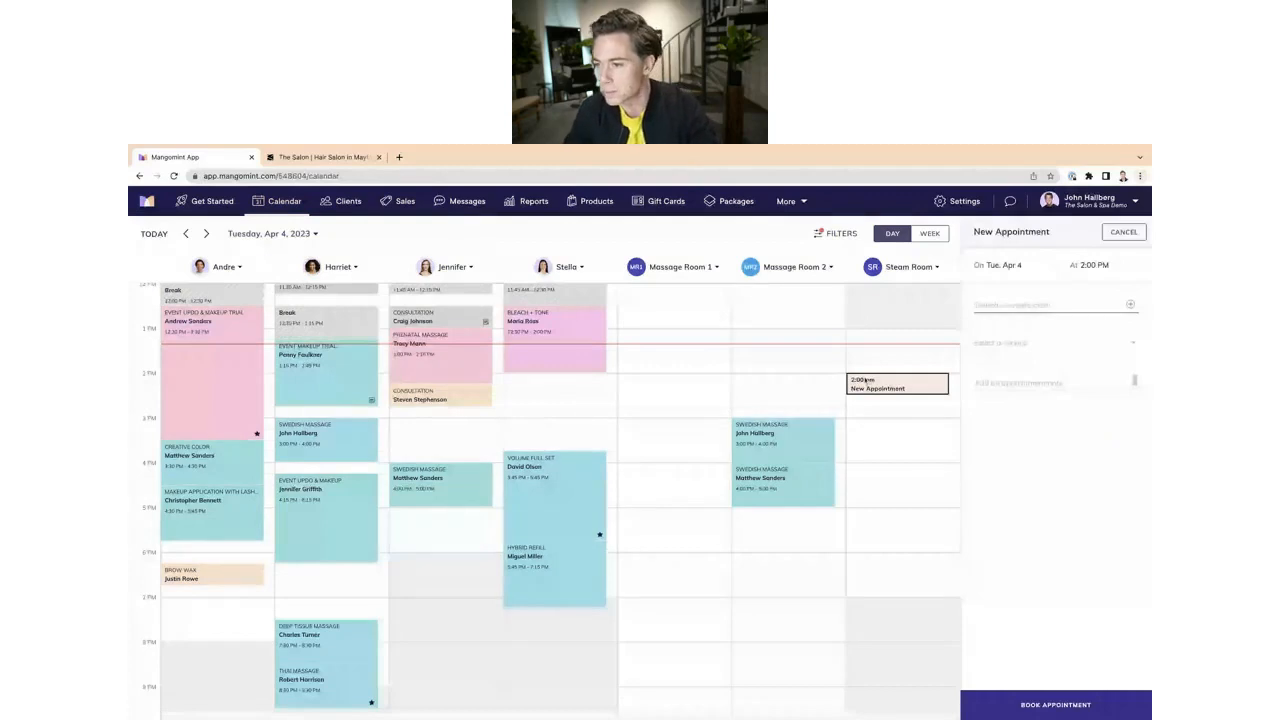
{"action": "type", "text": "john"}
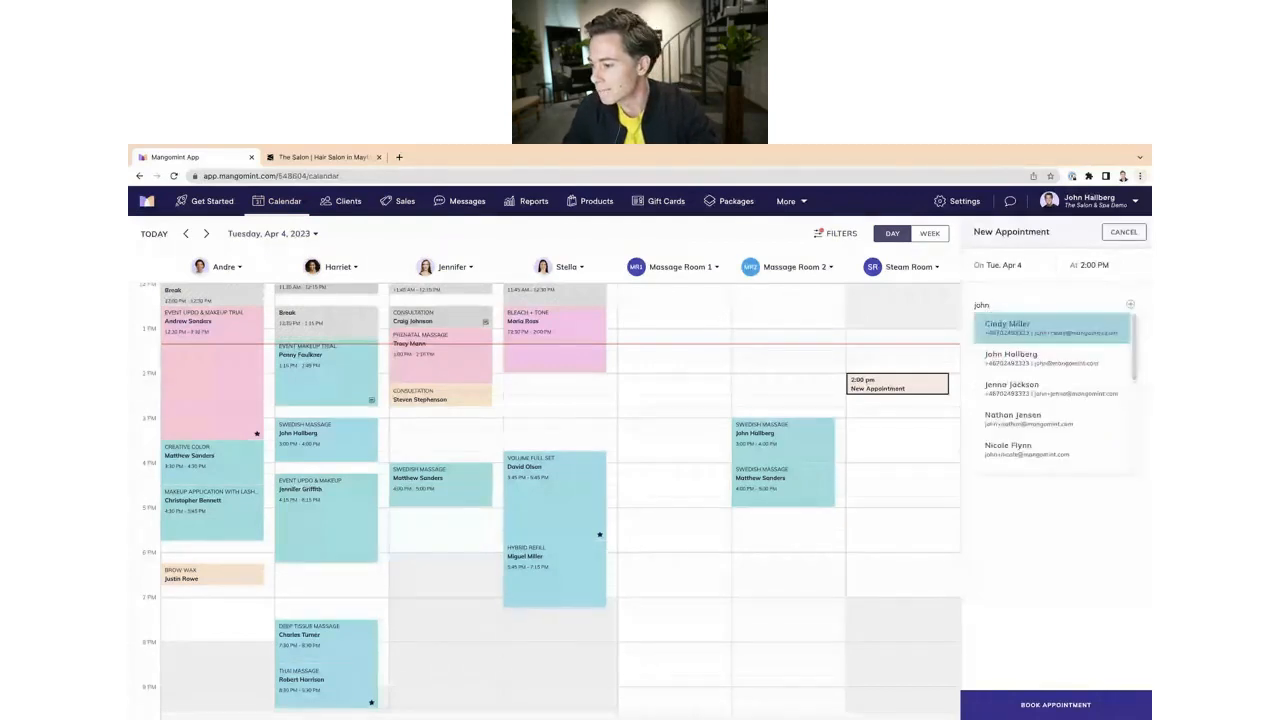
{"action": "left_click", "coordinate": [1033, 359]}
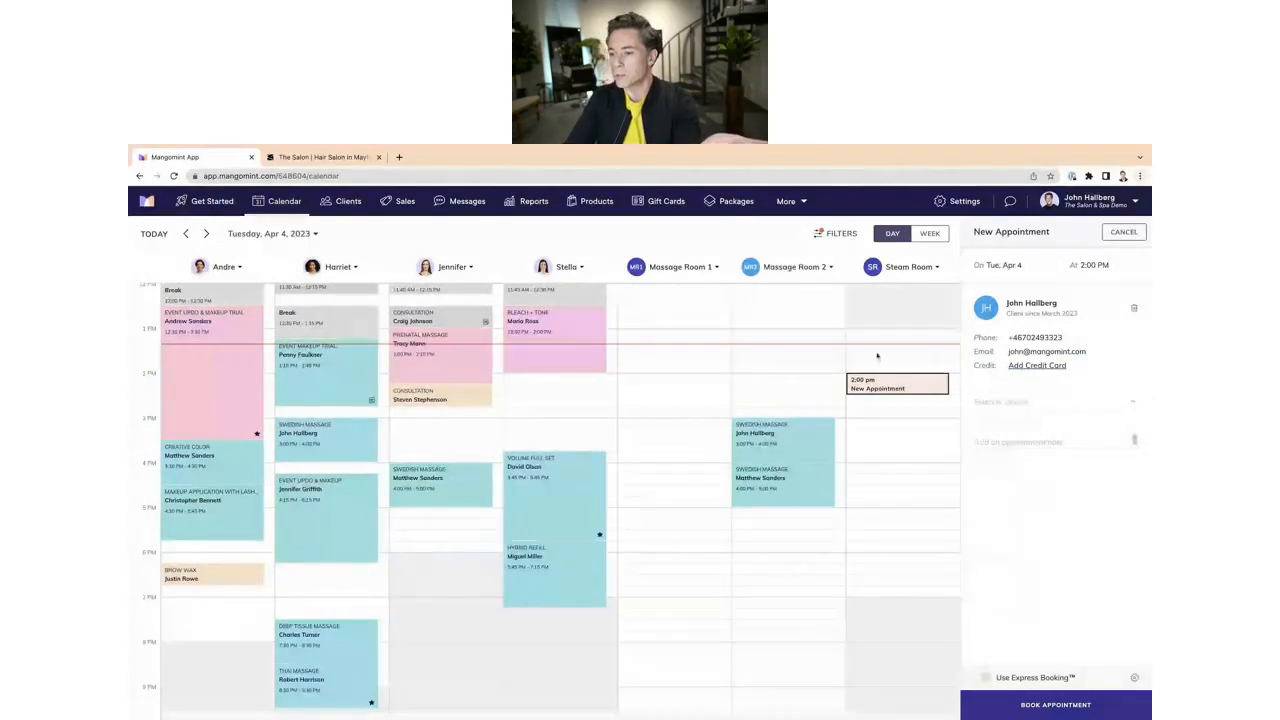
{"action": "left_click", "coordinate": [1000, 402]}
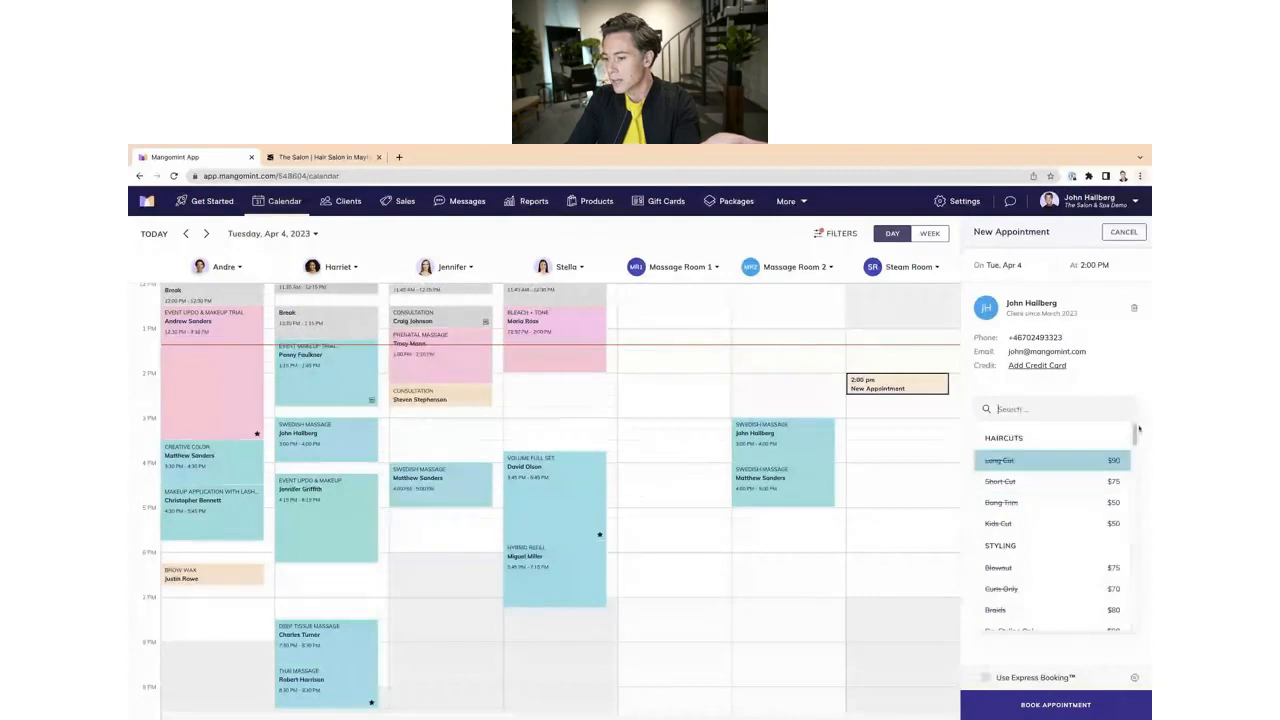
{"action": "scroll", "coordinate": [1135, 440], "scroll_direction": "down", "scroll_amount": 5}
{"action": "scroll", "coordinate": [1135, 440], "scroll_direction": "down", "scroll_amount": 6}
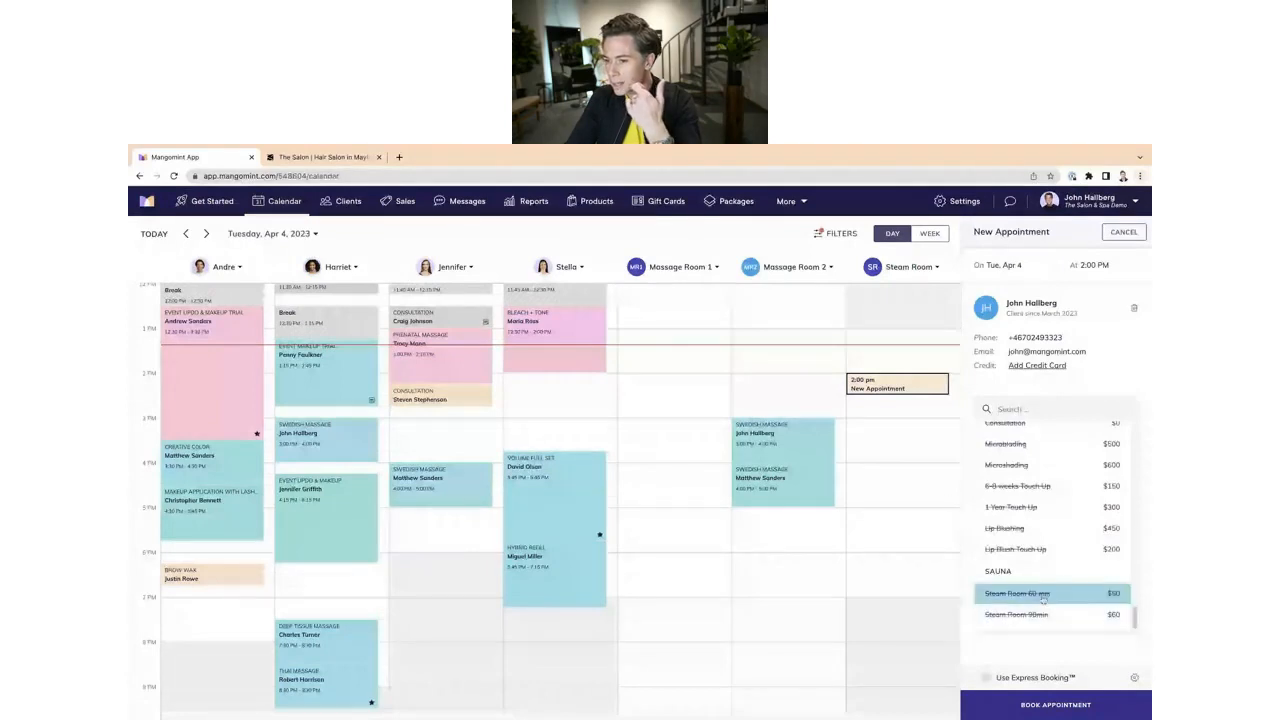
{"action": "left_click", "coordinate": [917, 406]}
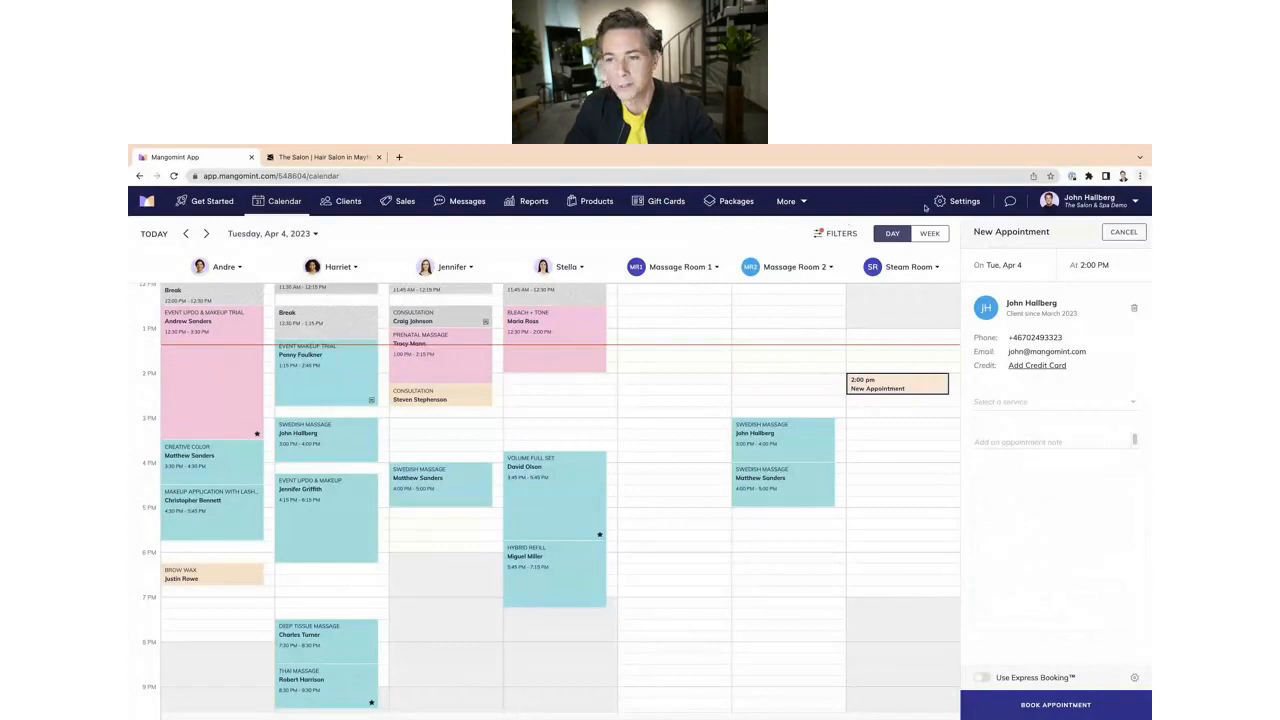
Step: Give the Steam Room 60 min service a resource requirement from the Saunas group, limited to the Steam Room resource, and save
{"action": "left_click", "coordinate": [957, 203]}
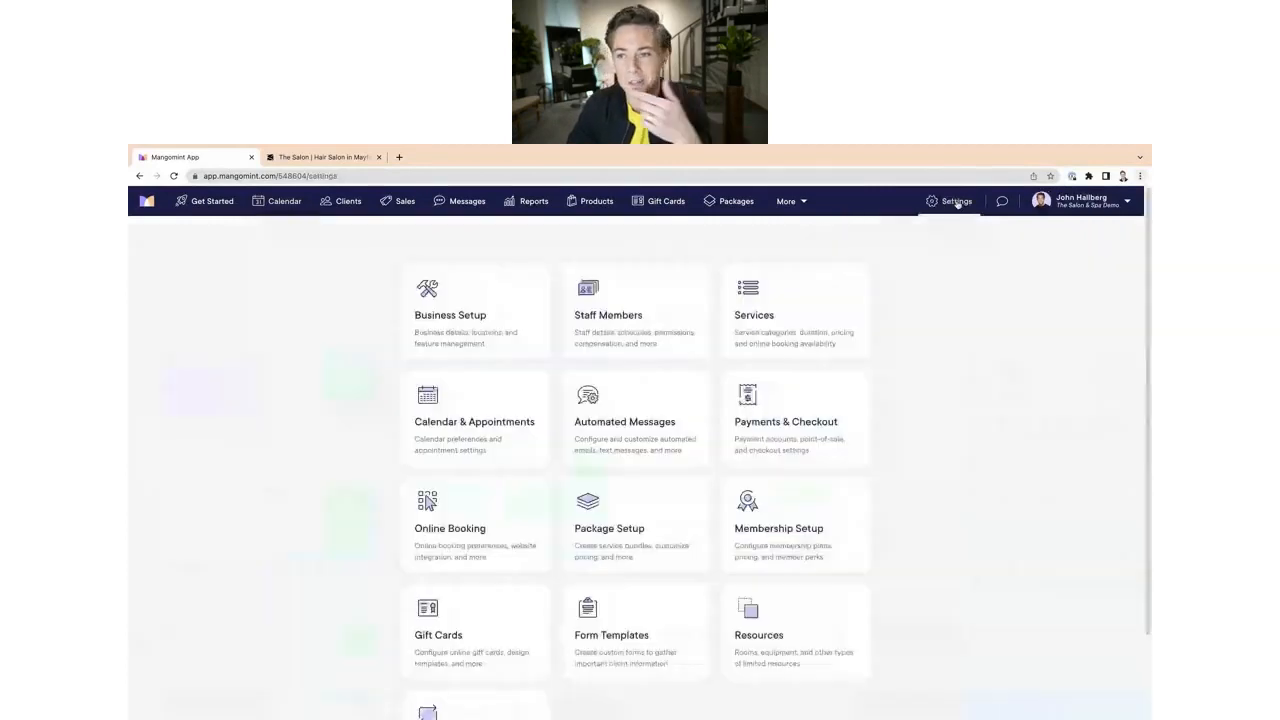
{"action": "left_click", "coordinate": [292, 207]}
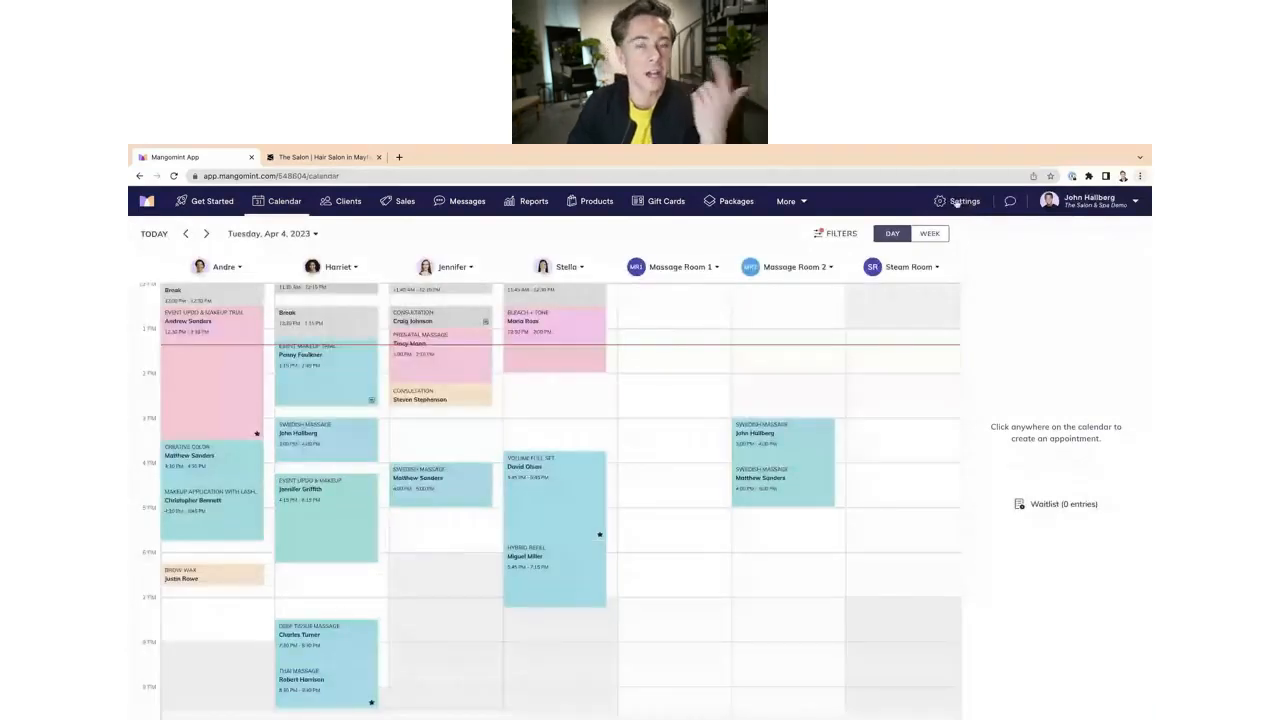
{"action": "left_click", "coordinate": [957, 203]}
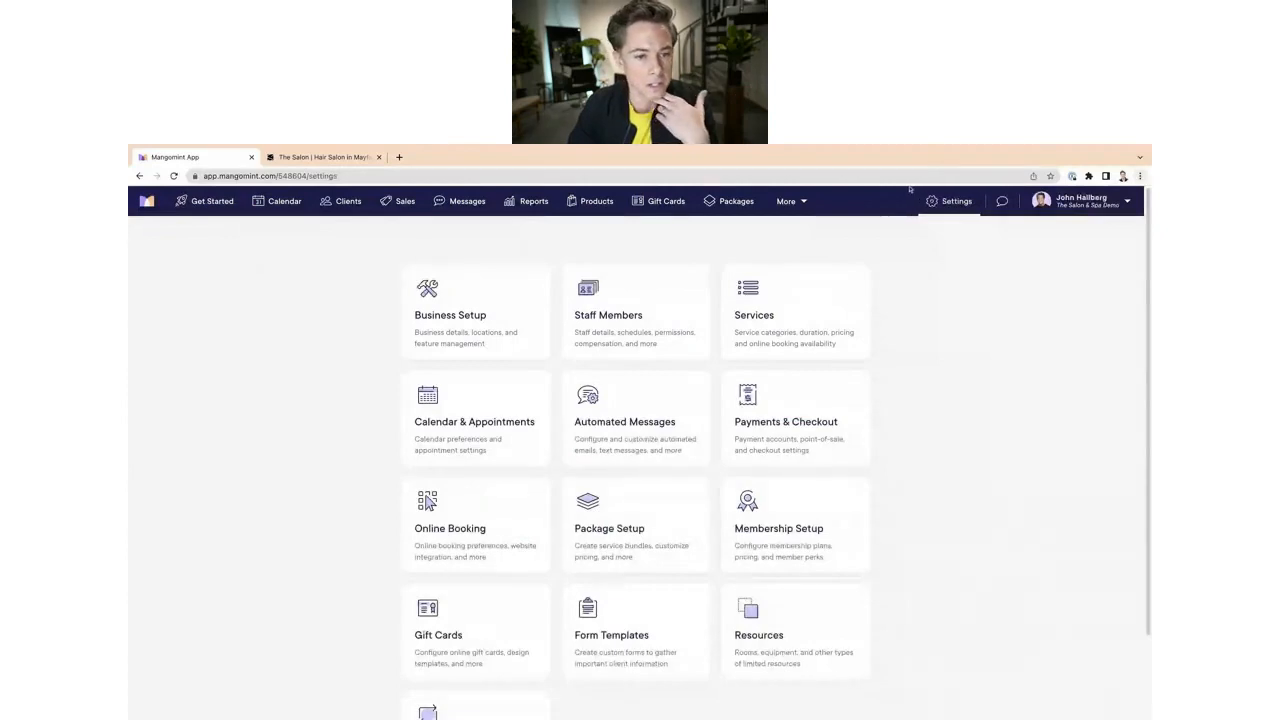
{"action": "left_click", "coordinate": [783, 310]}
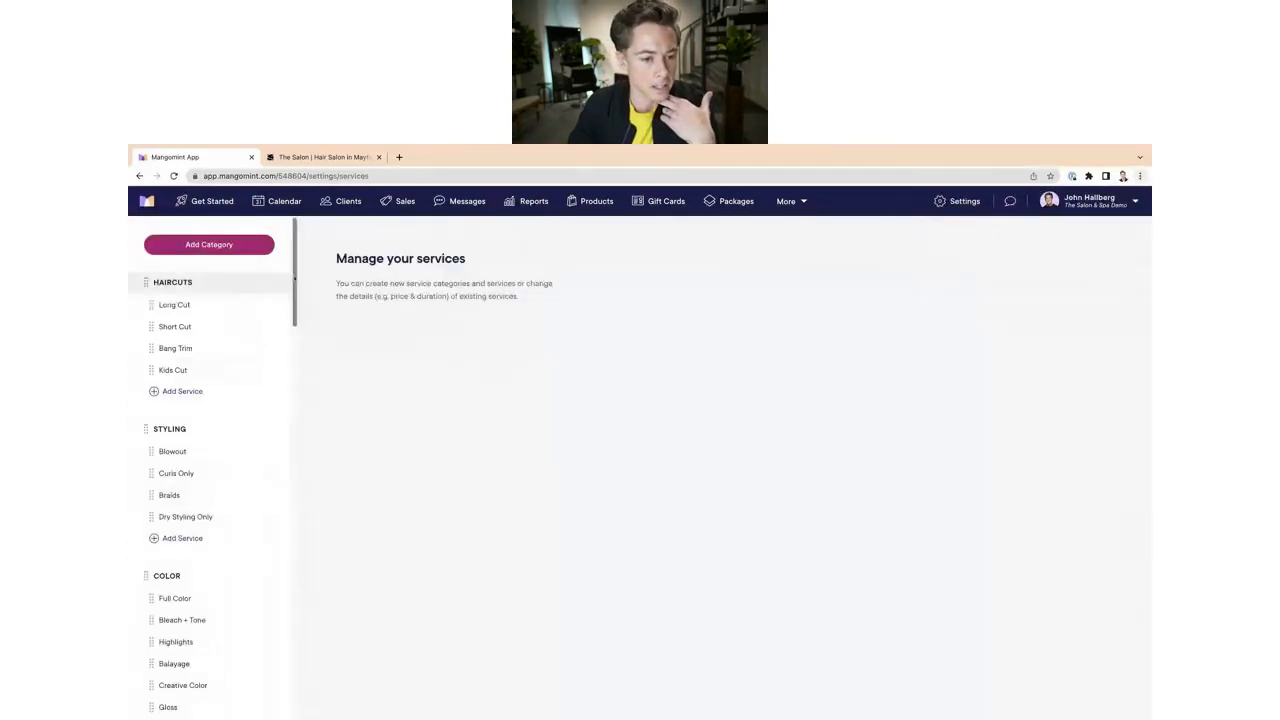
{"action": "scroll", "coordinate": [295, 275], "scroll_direction": "down", "scroll_amount": 3}
{"action": "left_click_drag", "start_coordinate": [295, 275], "coordinate": [258, 714]}
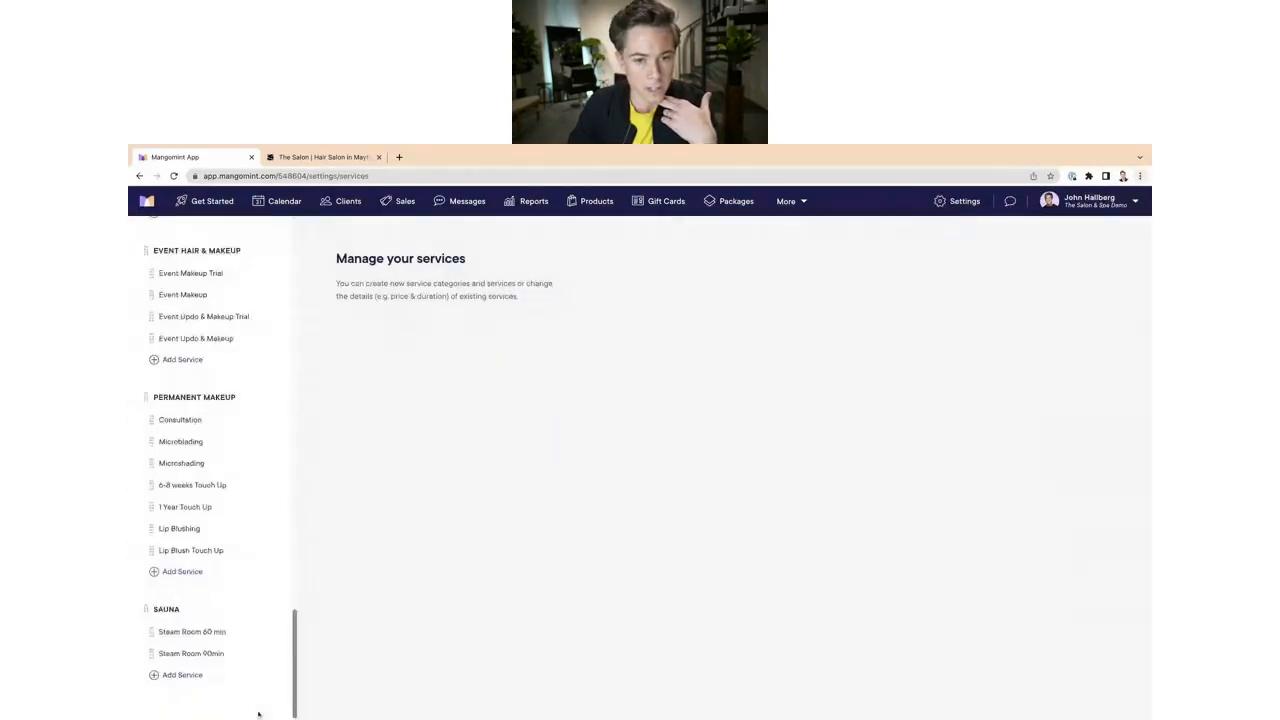
{"action": "left_click", "coordinate": [211, 632]}
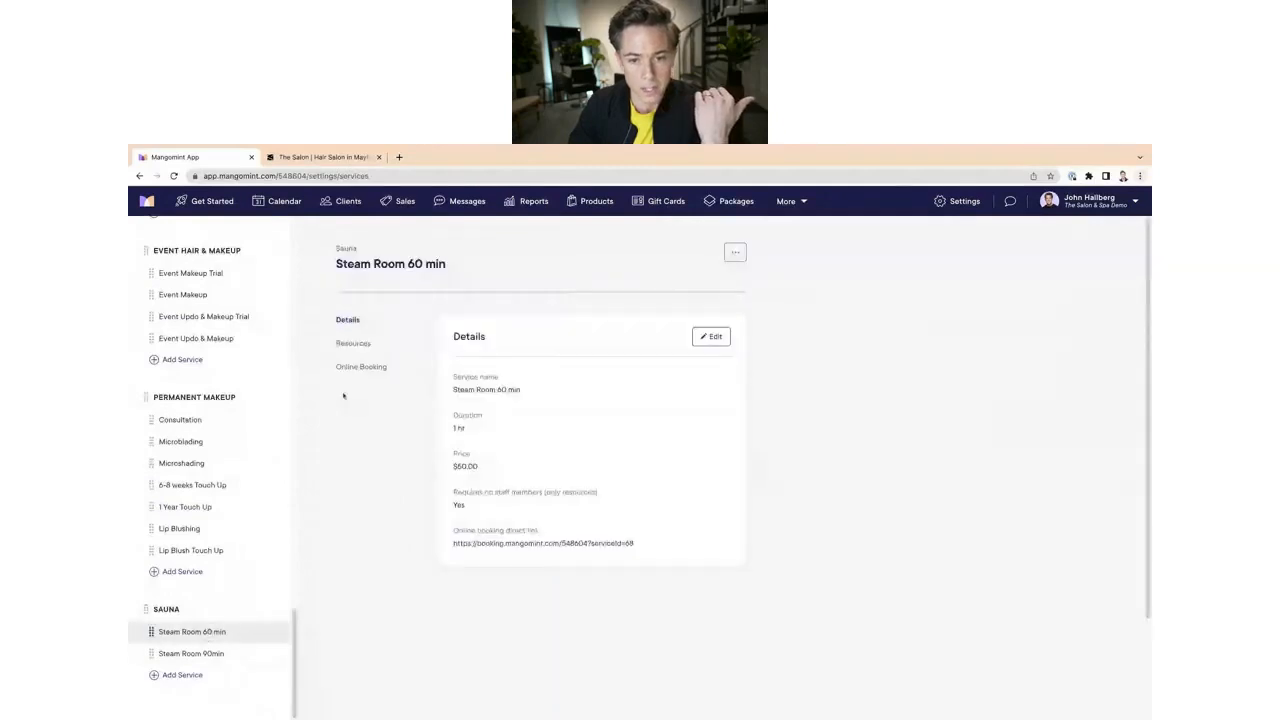
{"action": "left_click", "coordinate": [353, 343]}
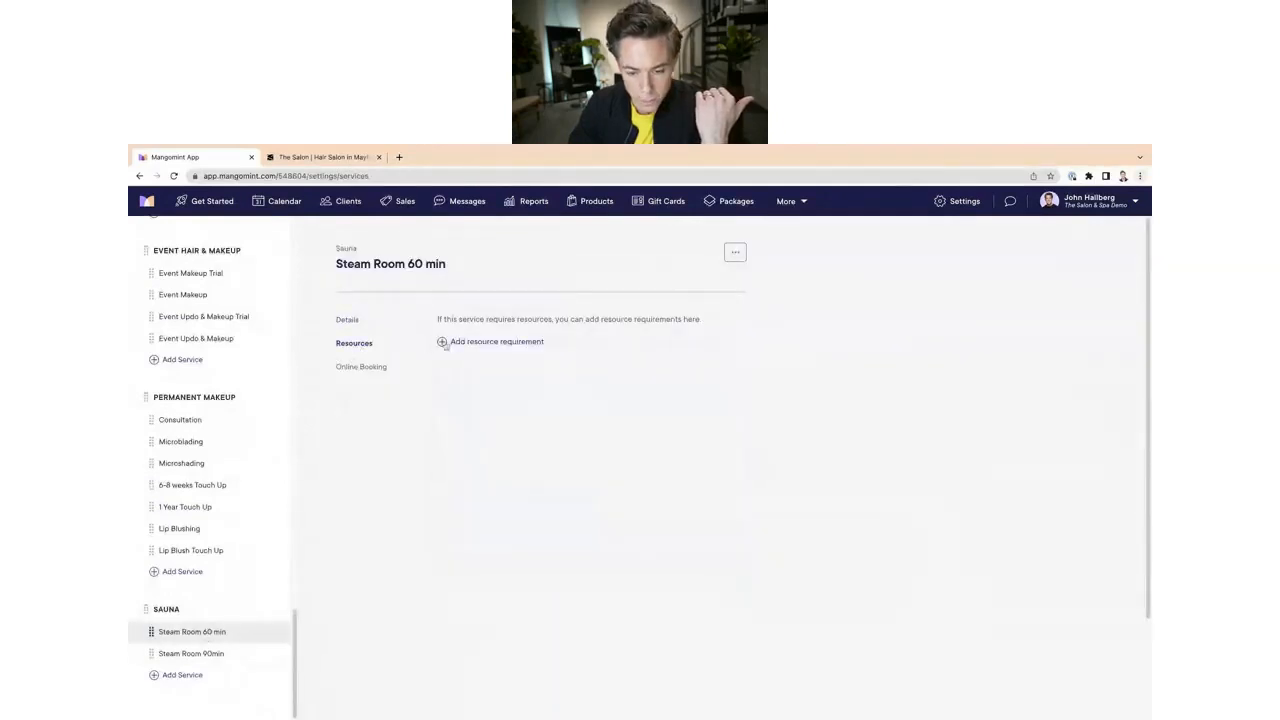
{"action": "left_click", "coordinate": [446, 343]}
{"action": "left_click", "coordinate": [508, 434]}
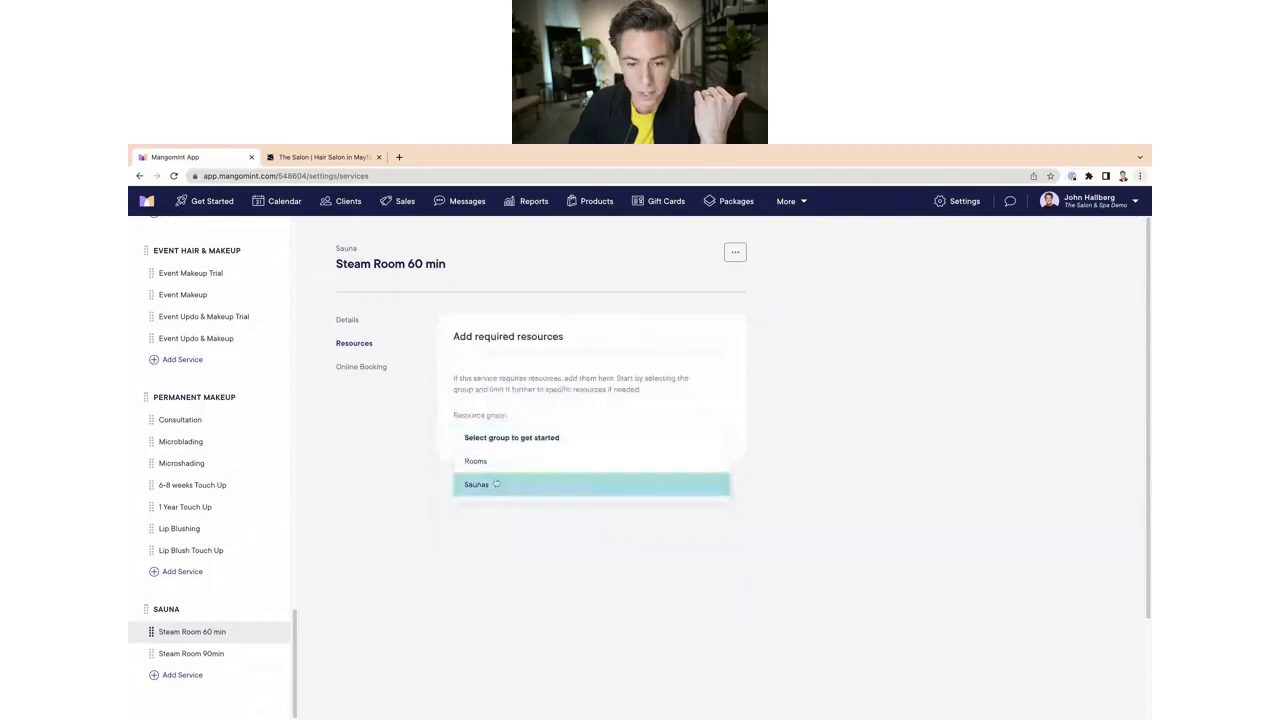
{"action": "left_click", "coordinate": [496, 484]}
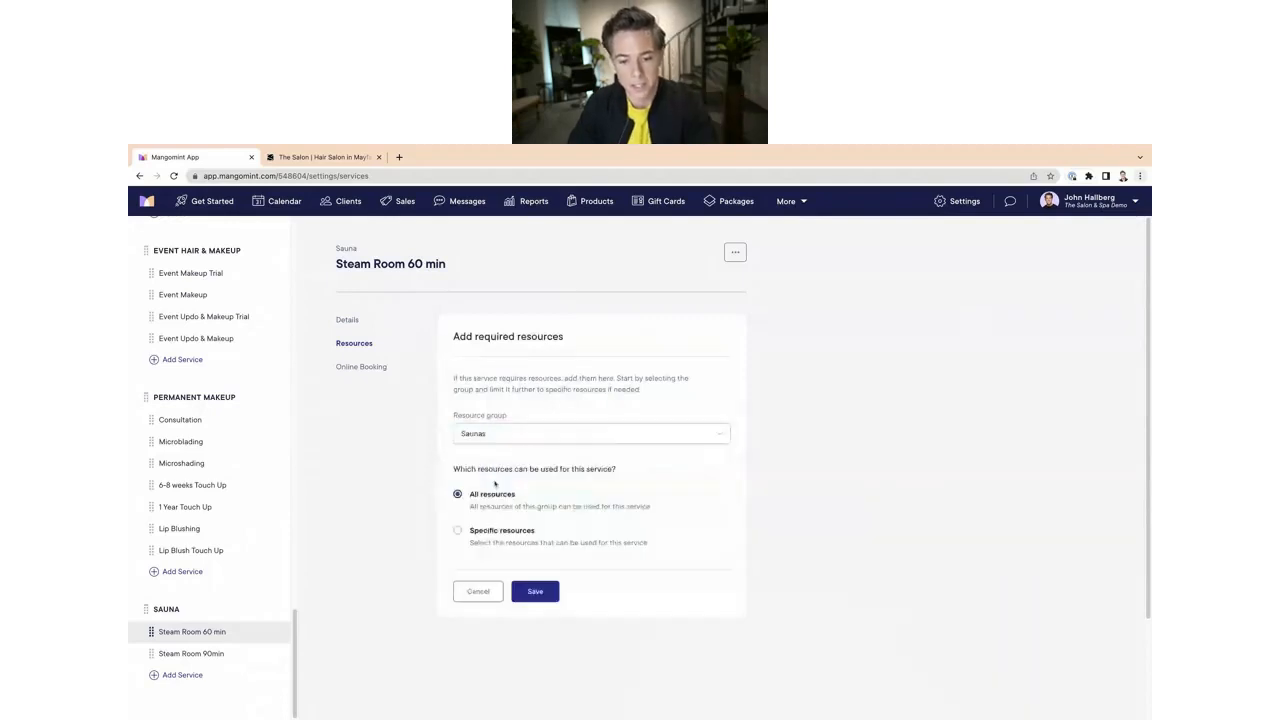
{"action": "left_click", "coordinate": [458, 530]}
{"action": "left_click", "coordinate": [478, 562]}
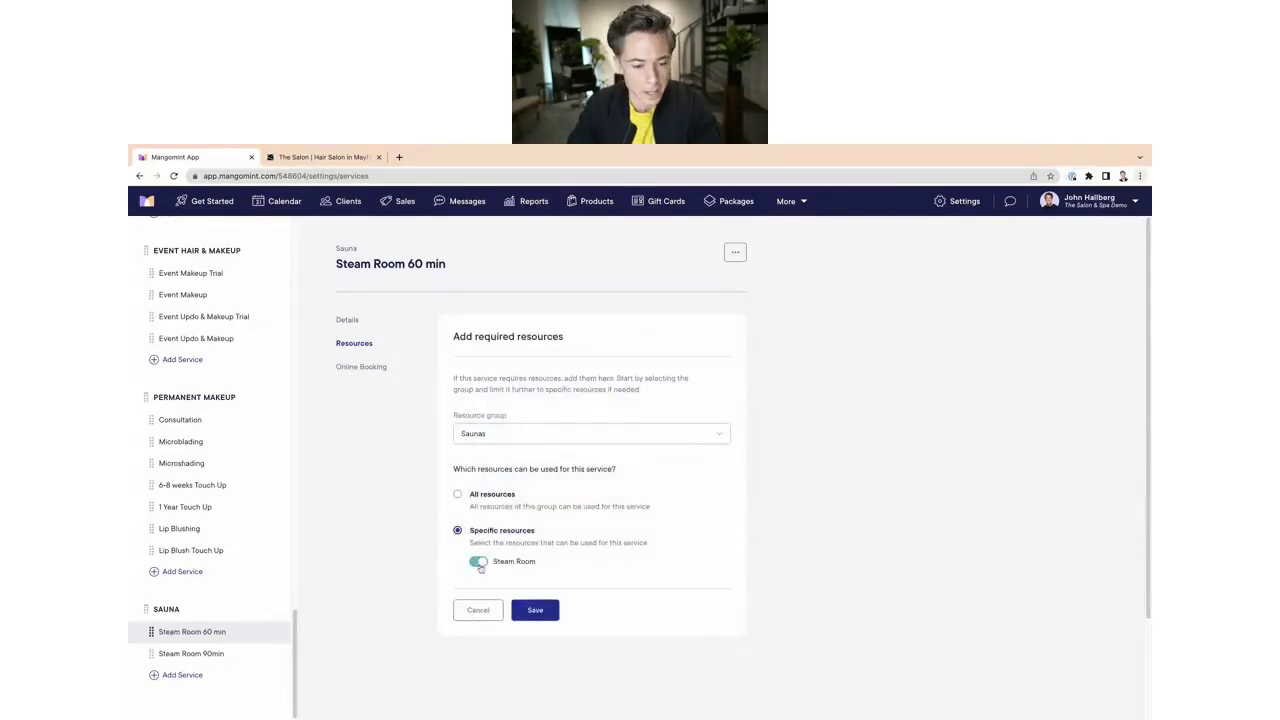
{"action": "left_click", "coordinate": [535, 610]}
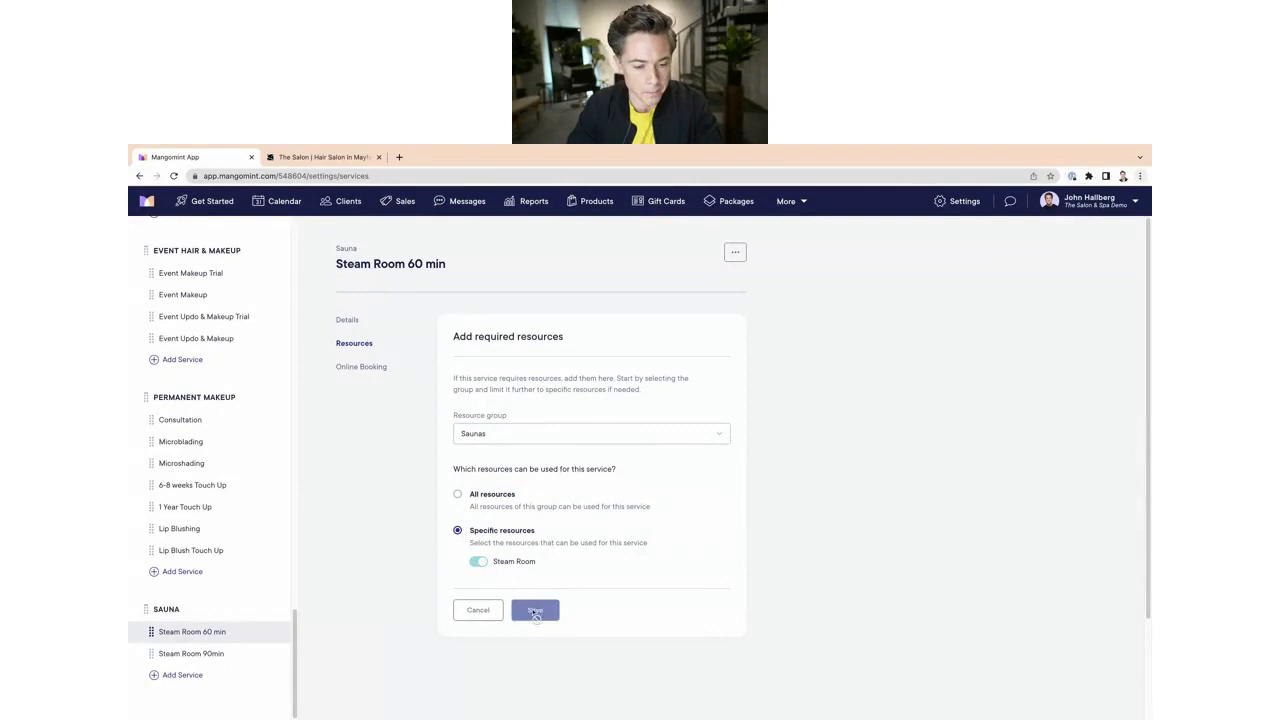
Step: Add the same Saunas group requirement, limited to the Steam Room resource, to the Steam Room 90min service and save
{"action": "left_click", "coordinate": [185, 653]}
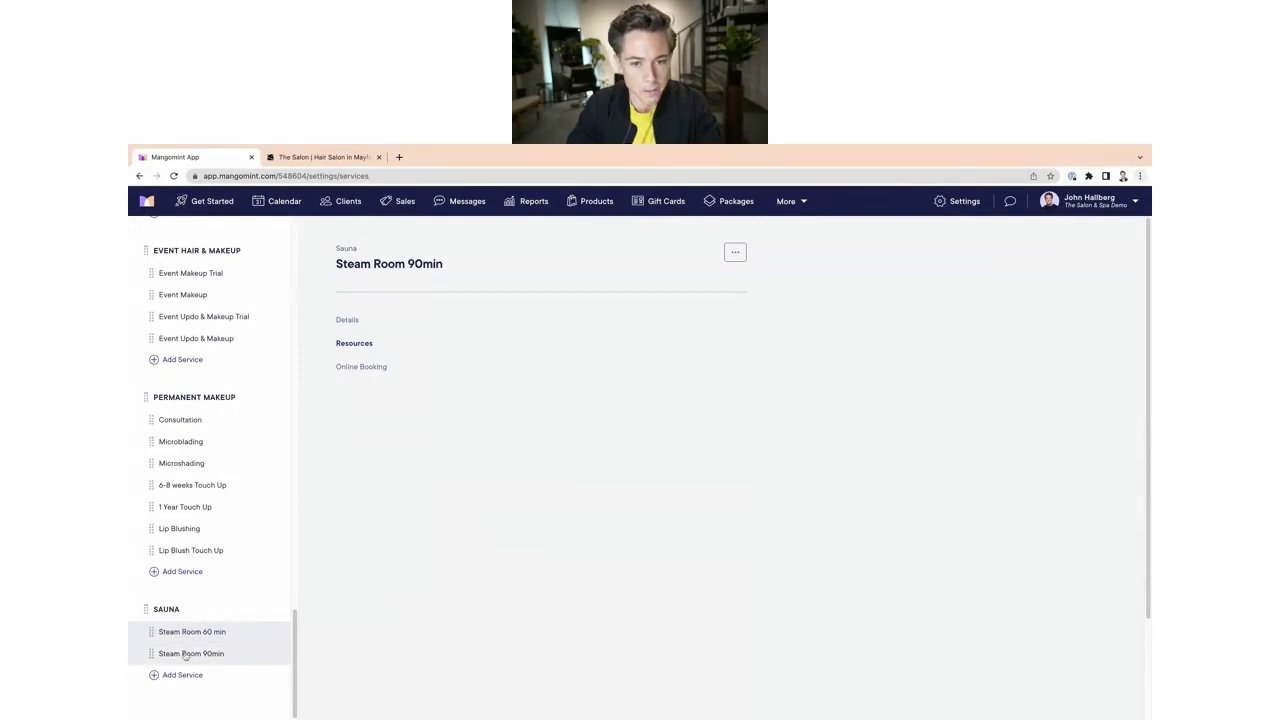
{"action": "left_click", "coordinate": [362, 368]}
{"action": "left_click", "coordinate": [360, 343]}
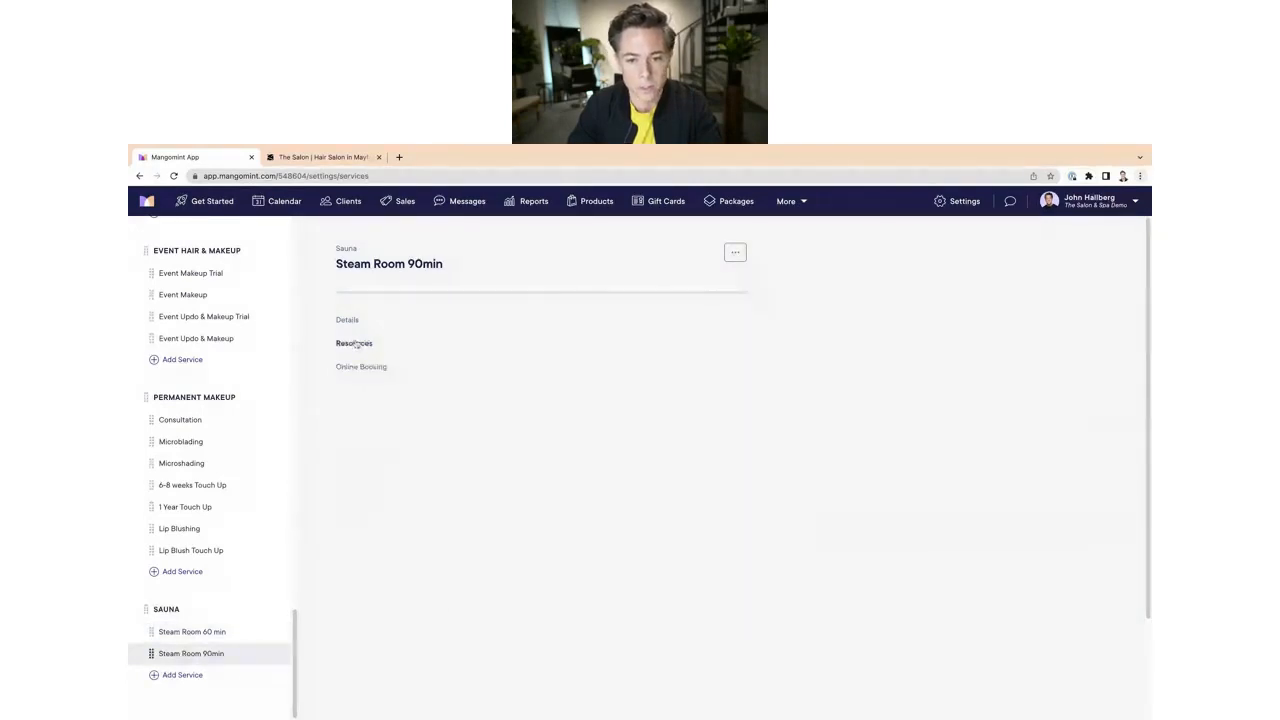
{"action": "left_click", "coordinate": [451, 342]}
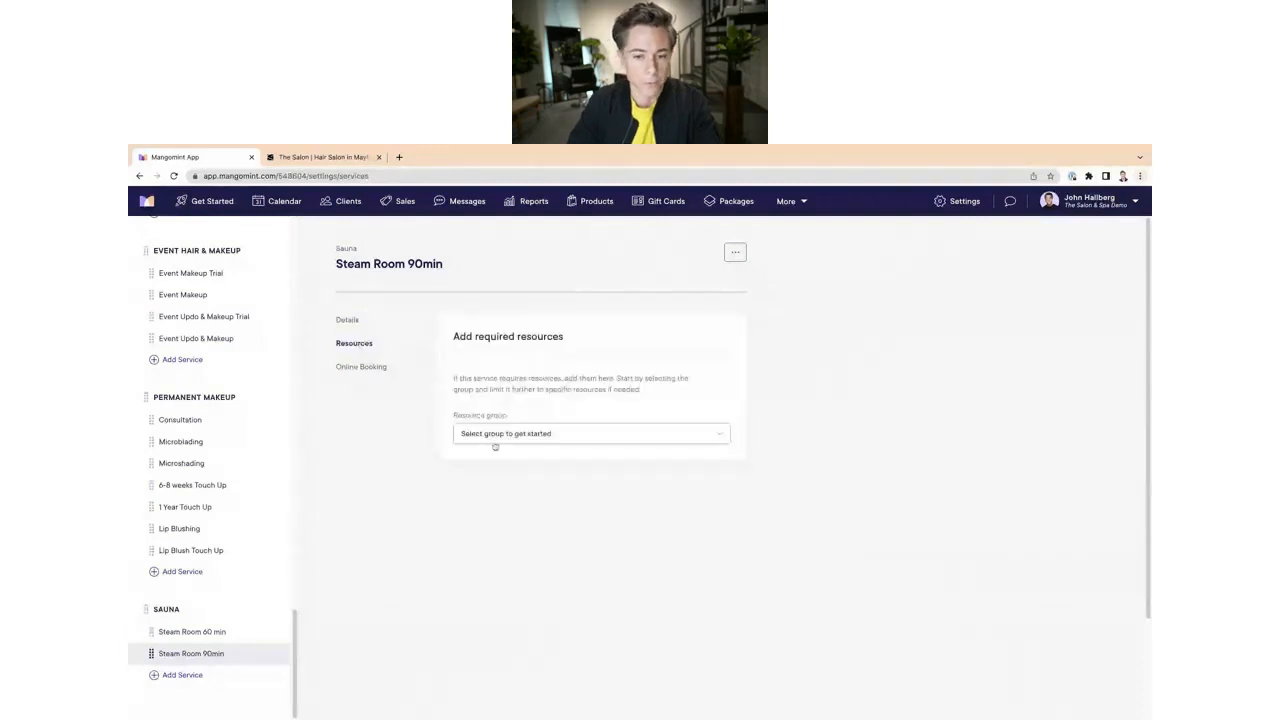
{"action": "left_click", "coordinate": [494, 444]}
{"action": "left_click", "coordinate": [477, 485]}
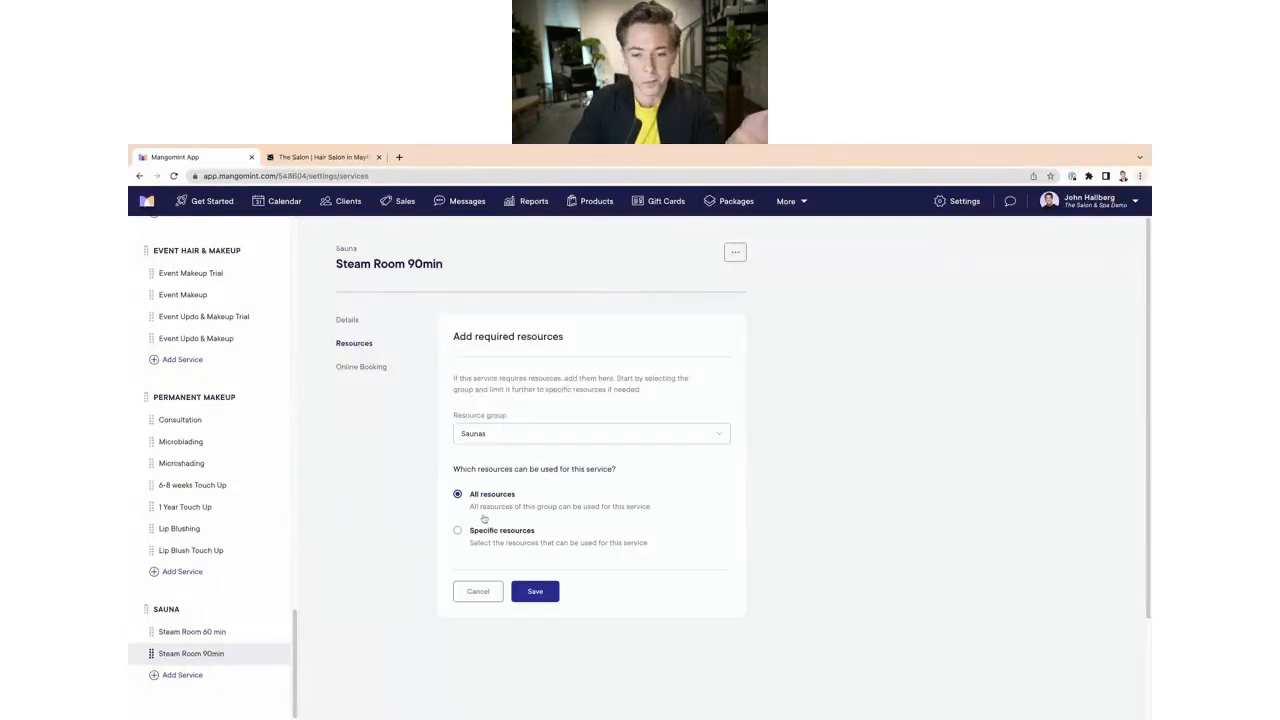
{"action": "left_click", "coordinate": [535, 592]}
{"action": "left_click", "coordinate": [505, 540]}
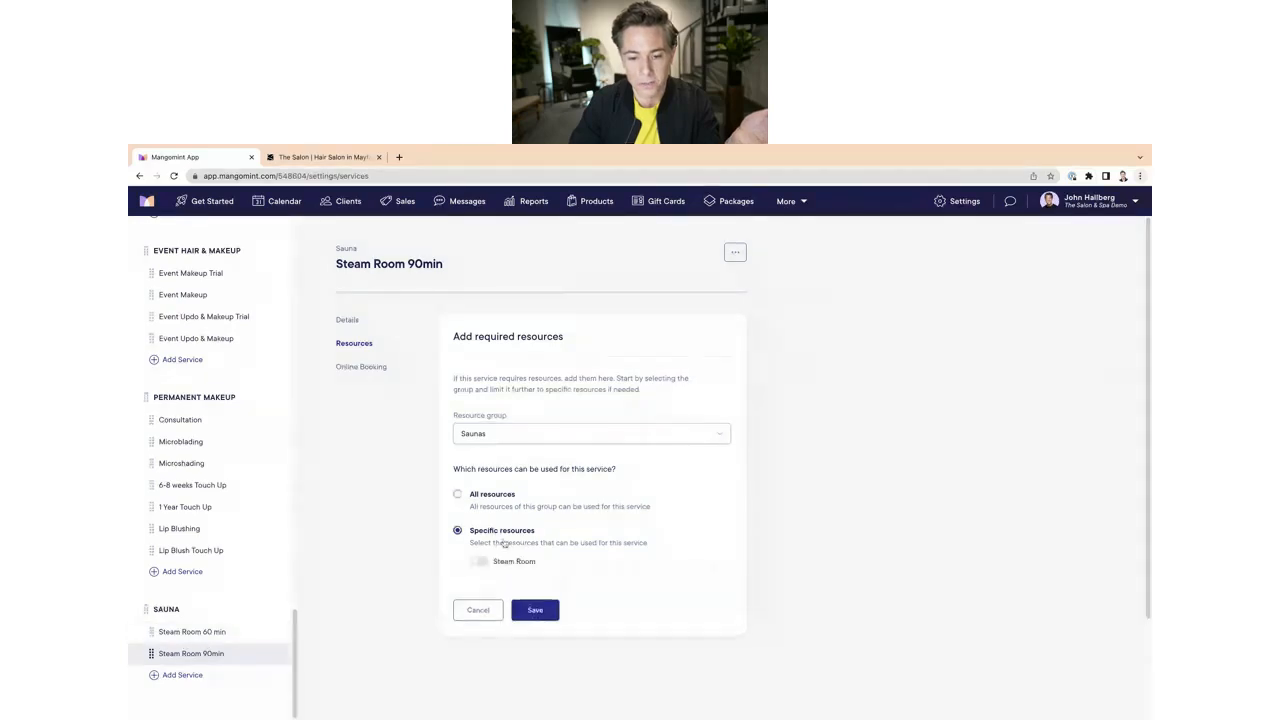
{"action": "left_click", "coordinate": [478, 561]}
{"action": "left_click", "coordinate": [533, 610]}
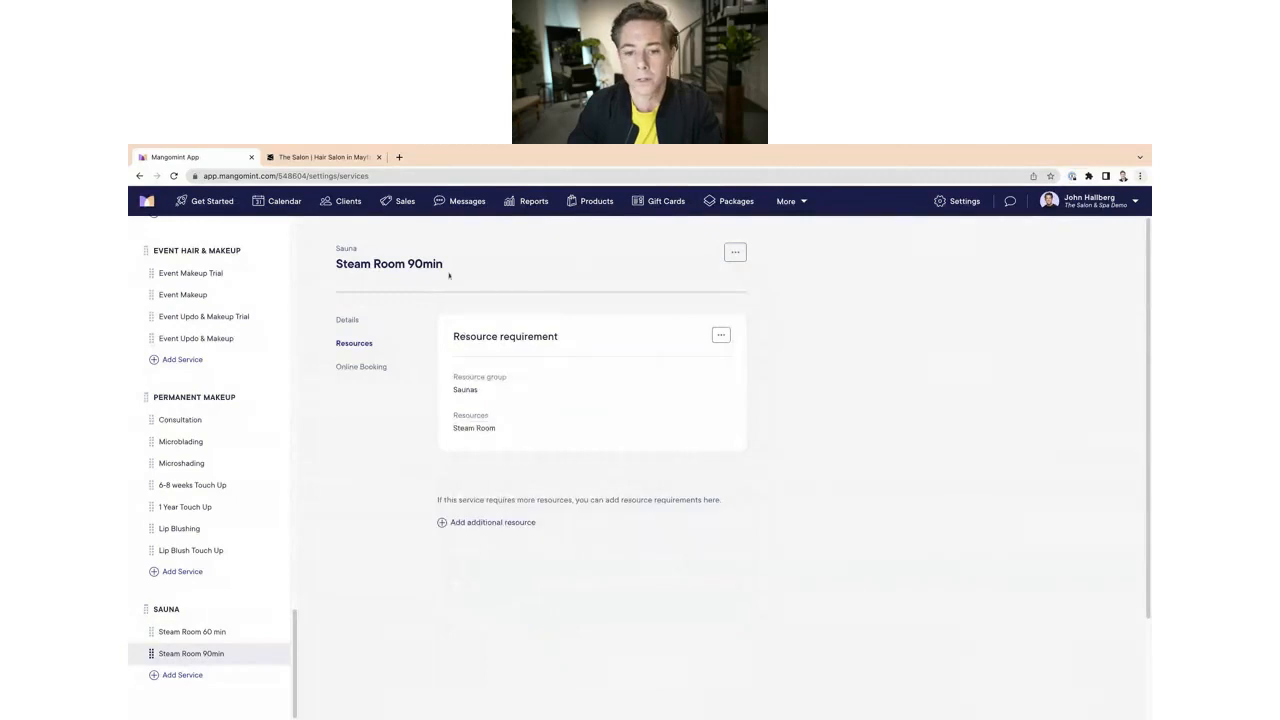
Step: Book a 2:00 PM Steam Room 60 min appointment in the Steam Room column for an existing client
{"action": "left_click", "coordinate": [285, 201]}
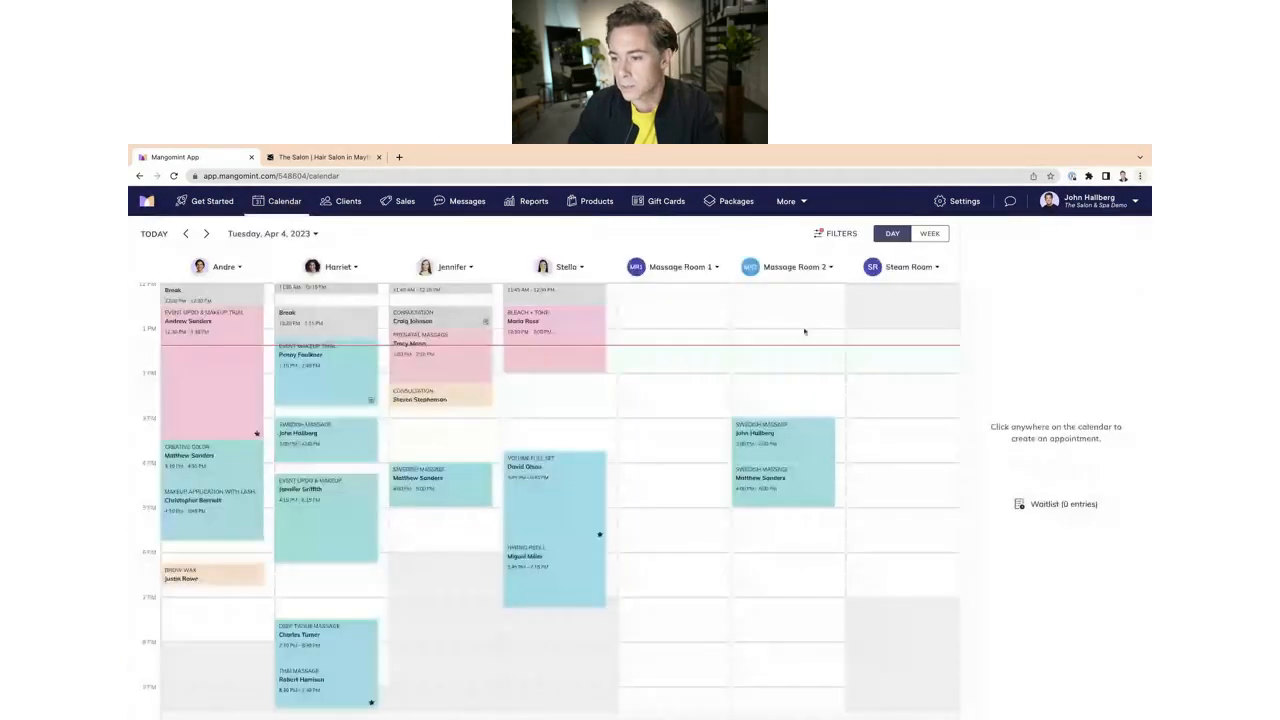
{"action": "left_click", "coordinate": [874, 384]}
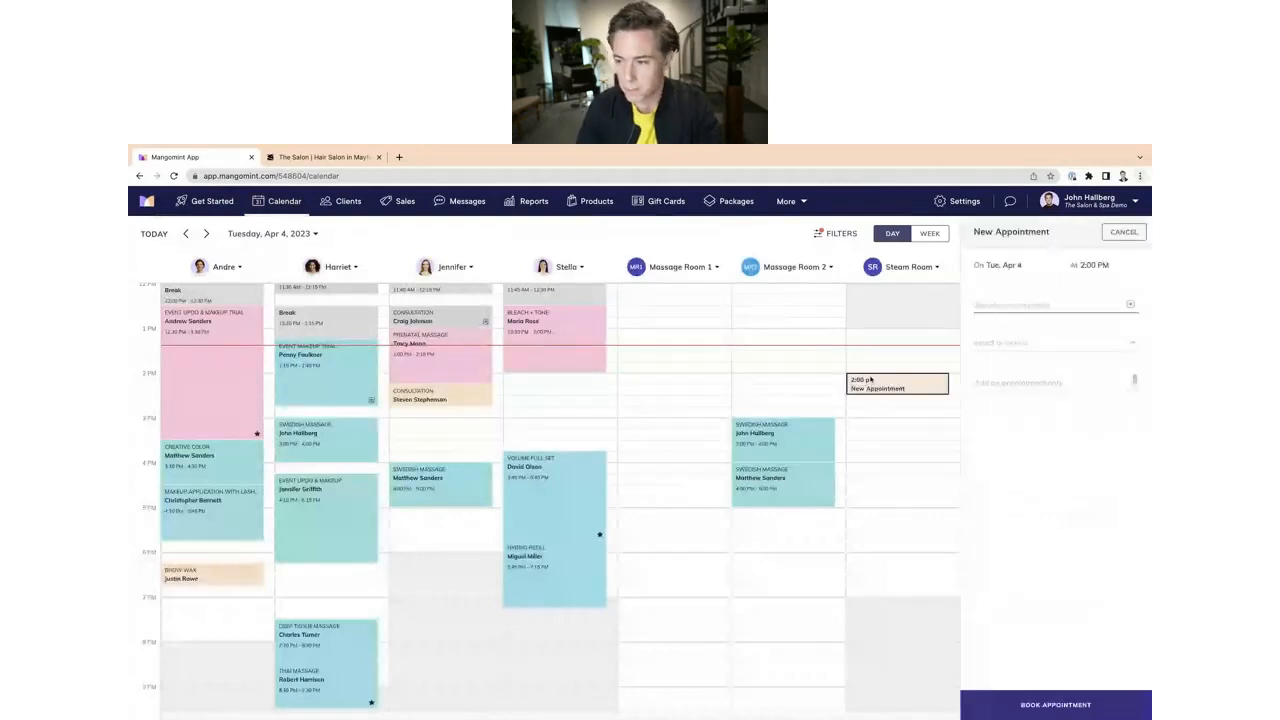
{"action": "type", "text": "john"}
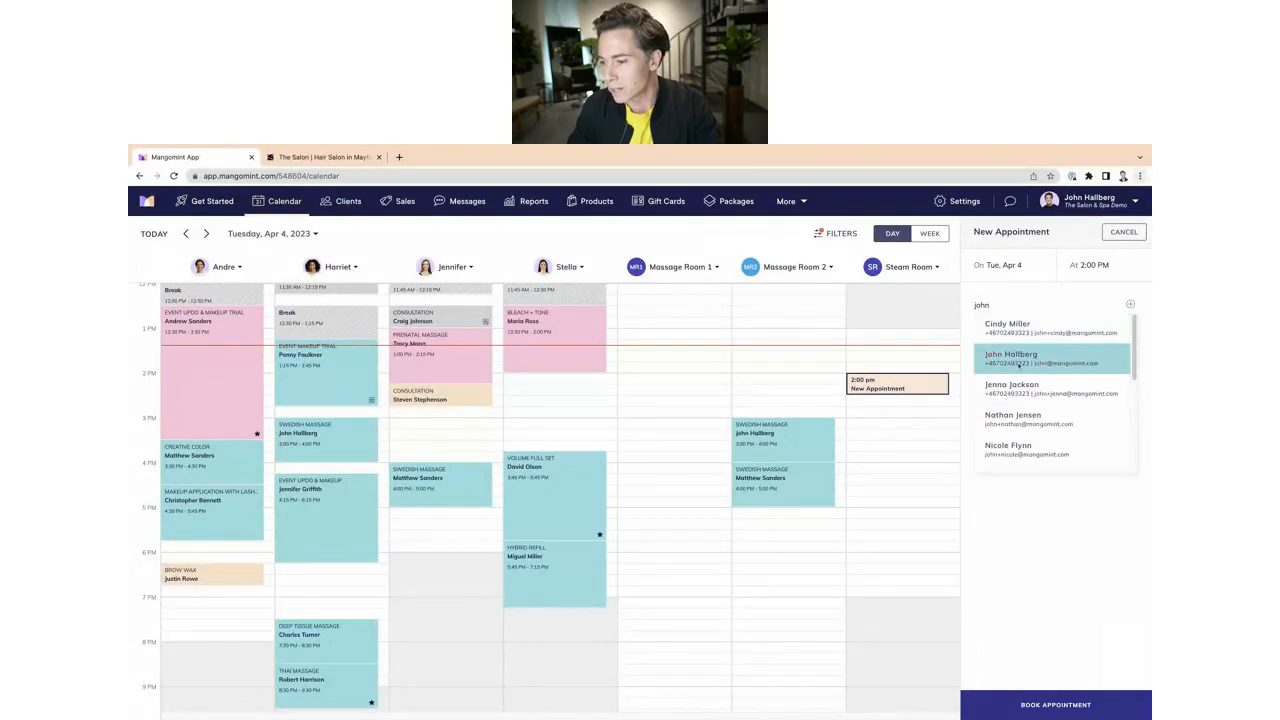
{"action": "left_click", "coordinate": [1036, 362]}
{"action": "left_click", "coordinate": [1040, 401]}
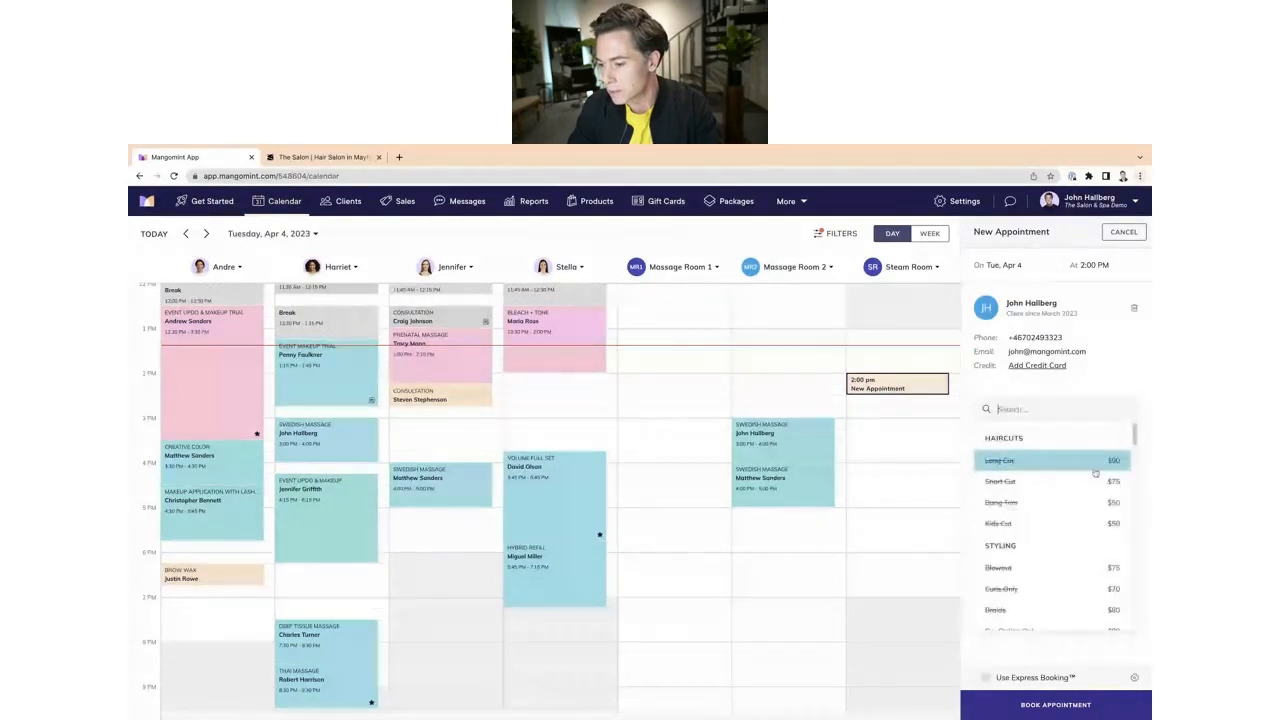
{"action": "scroll", "coordinate": [1027, 597], "scroll_direction": "down", "scroll_amount": 10}
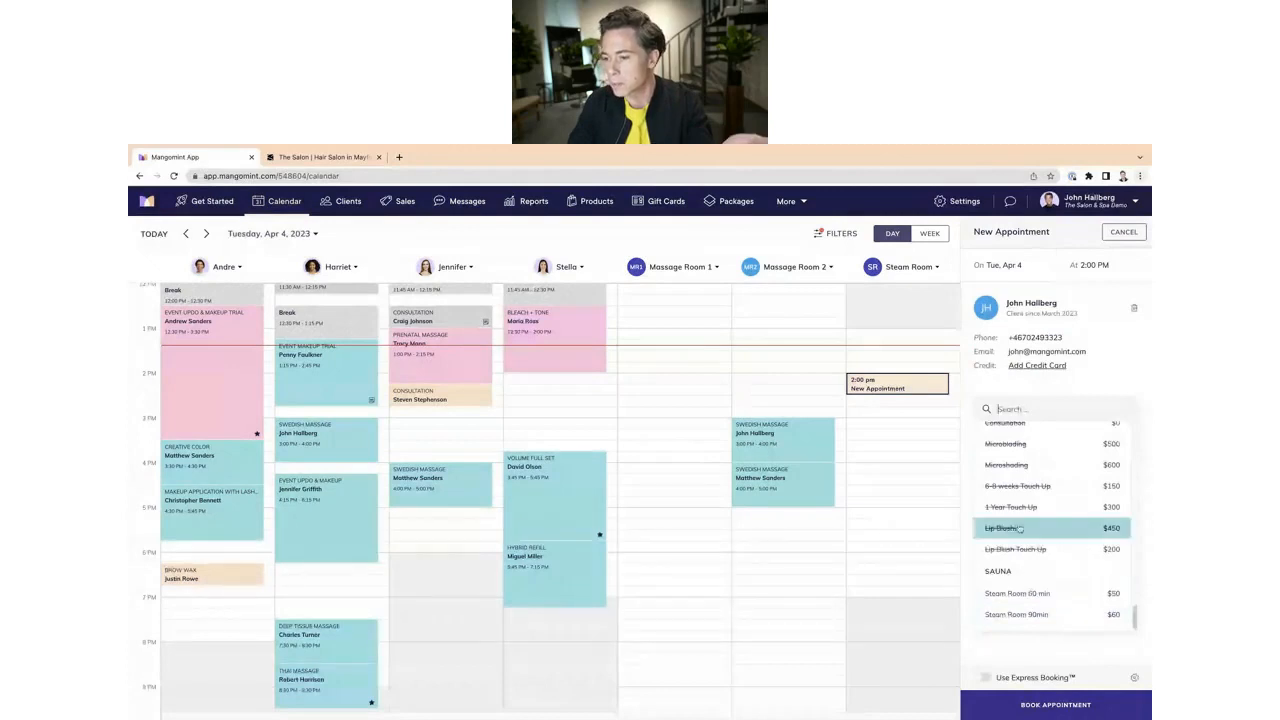
{"action": "left_click", "coordinate": [1016, 593]}
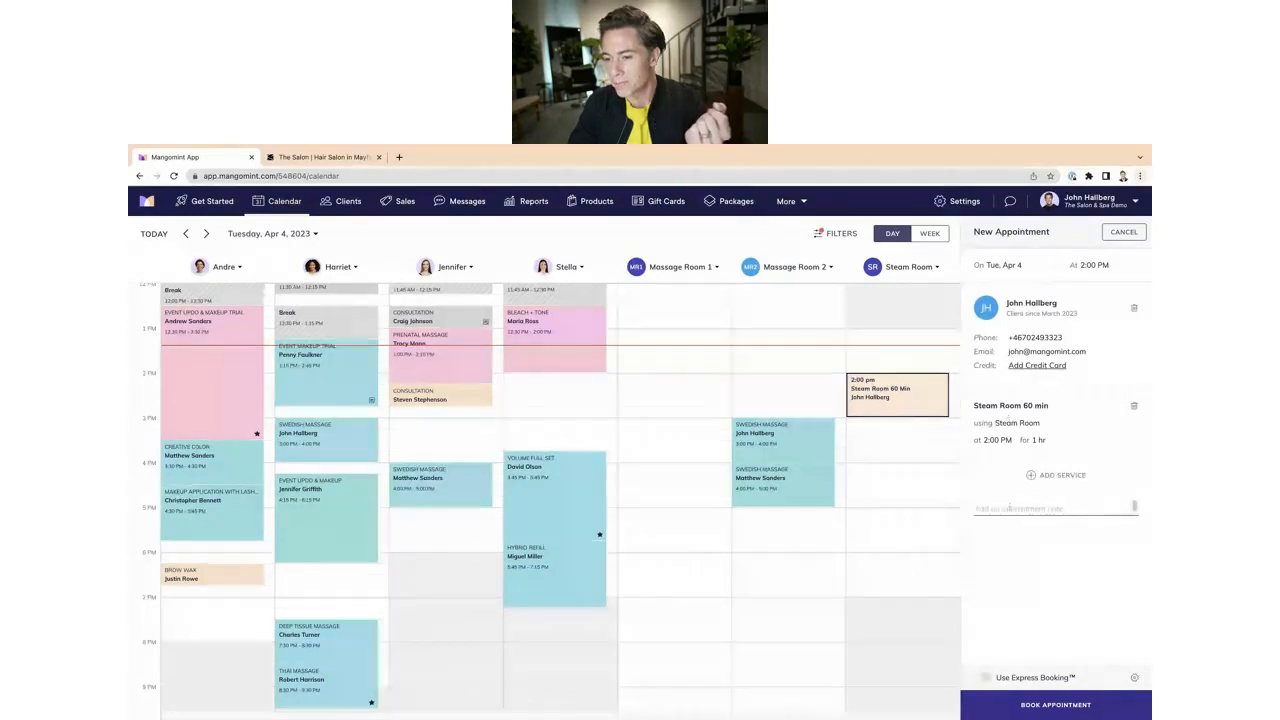
{"action": "left_click", "coordinate": [1048, 704]}
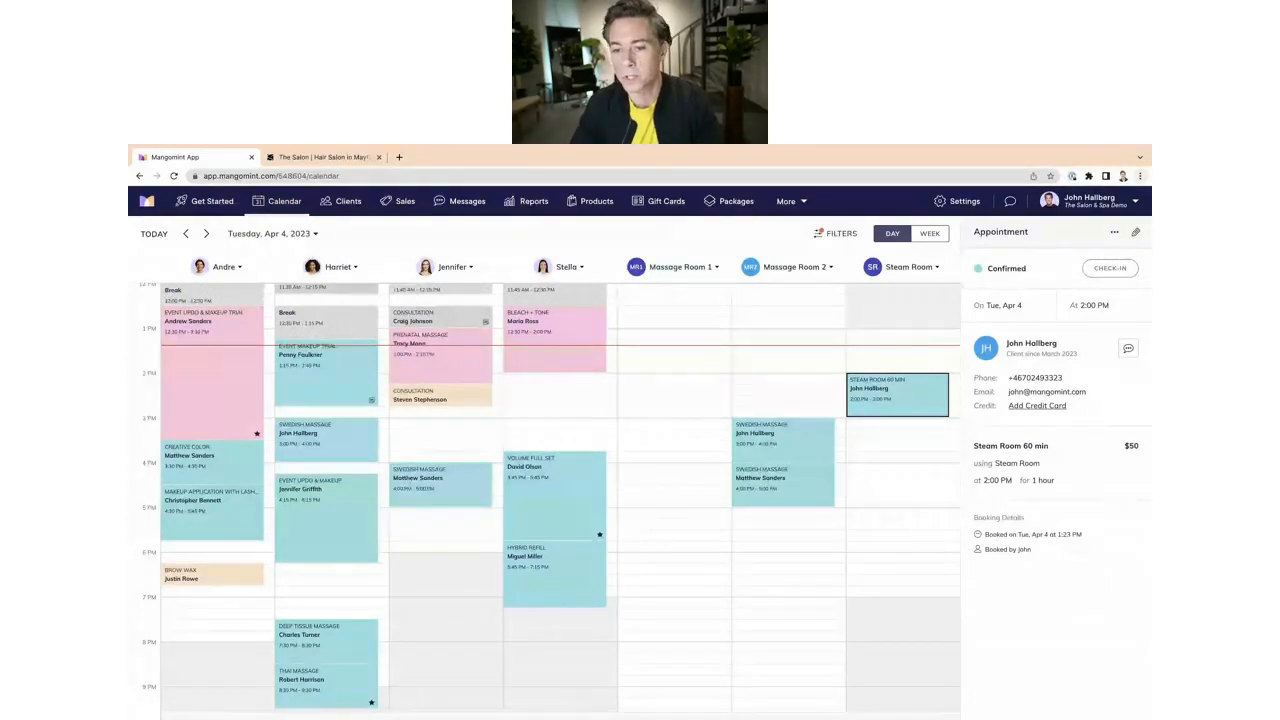
Step: Start 2:00 PM appointments in Massage Room 1 (Swedish Massage with Stella for another client) and Massage Room 2, cancelling both
{"action": "left_click", "coordinate": [660, 390]}
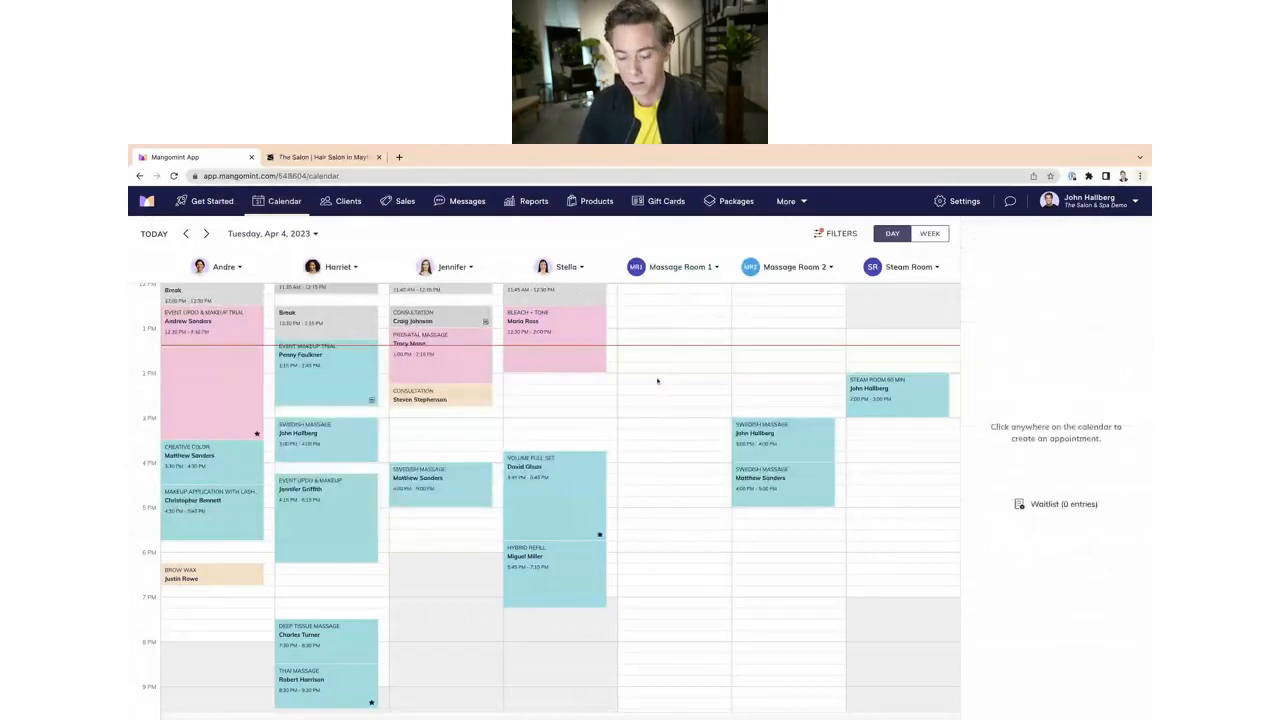
{"action": "left_click", "coordinate": [654, 382]}
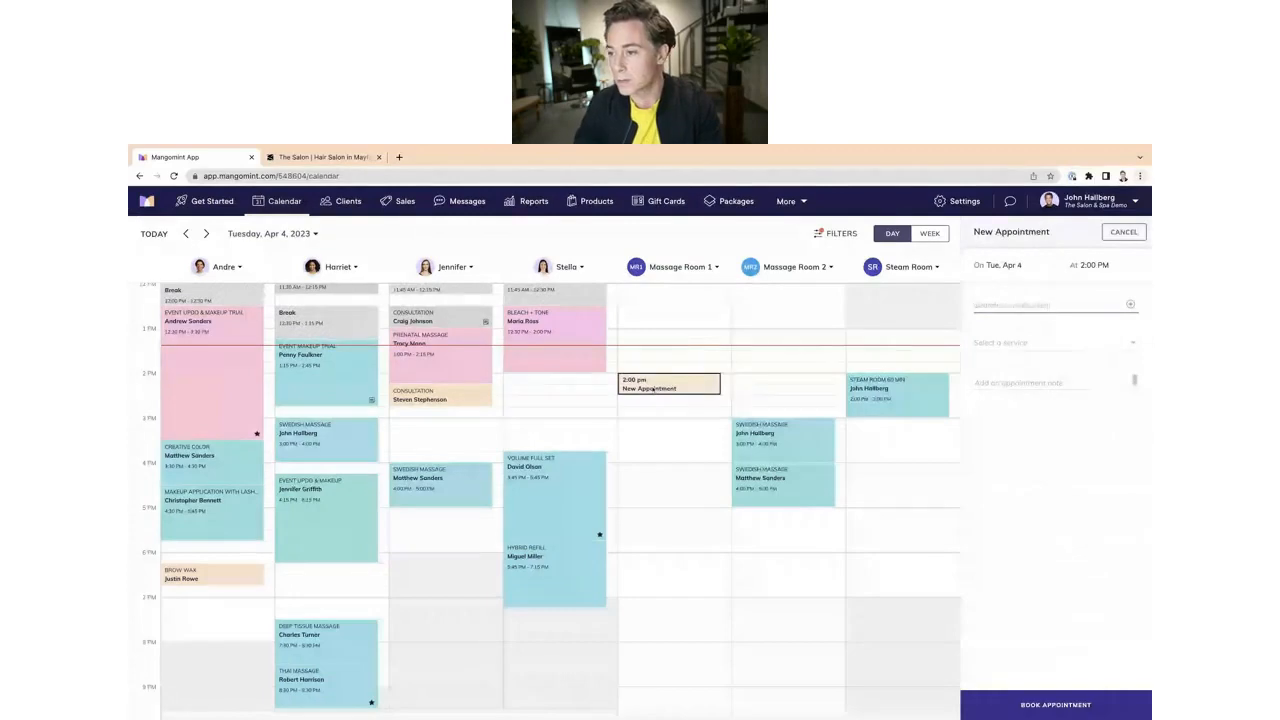
{"action": "type", "text": "john"}
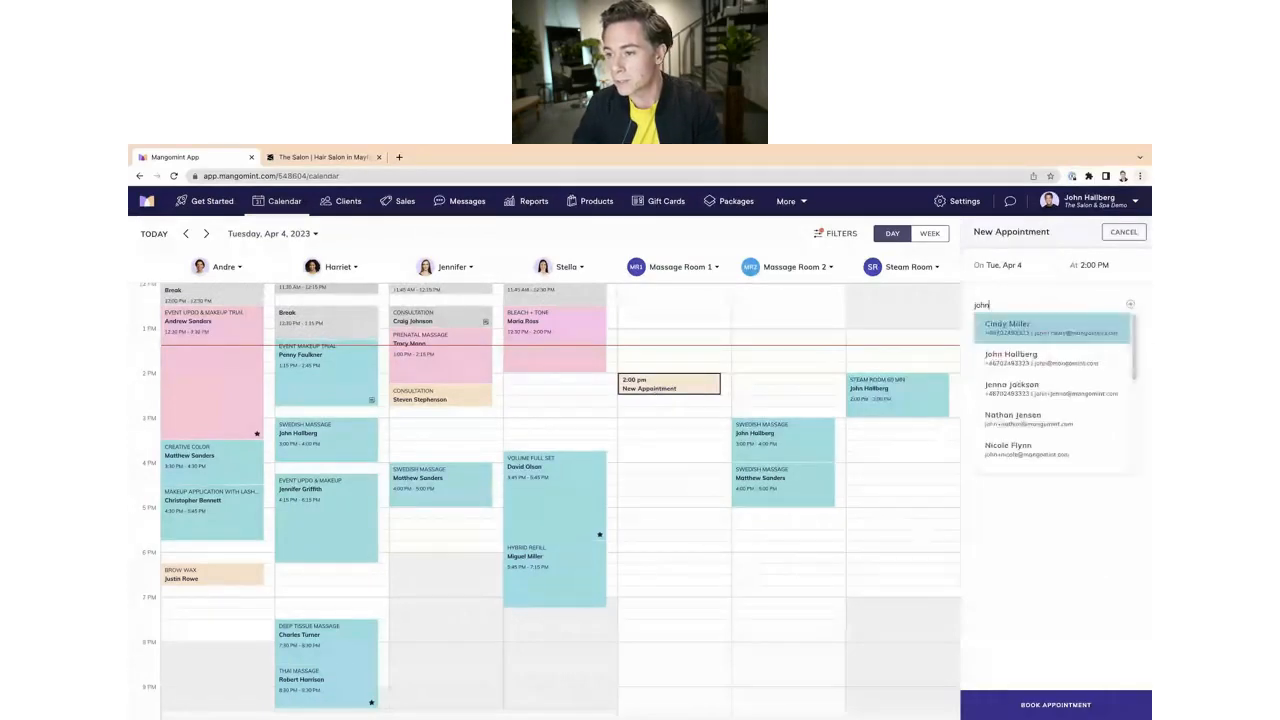
{"action": "left_click", "coordinate": [1050, 328]}
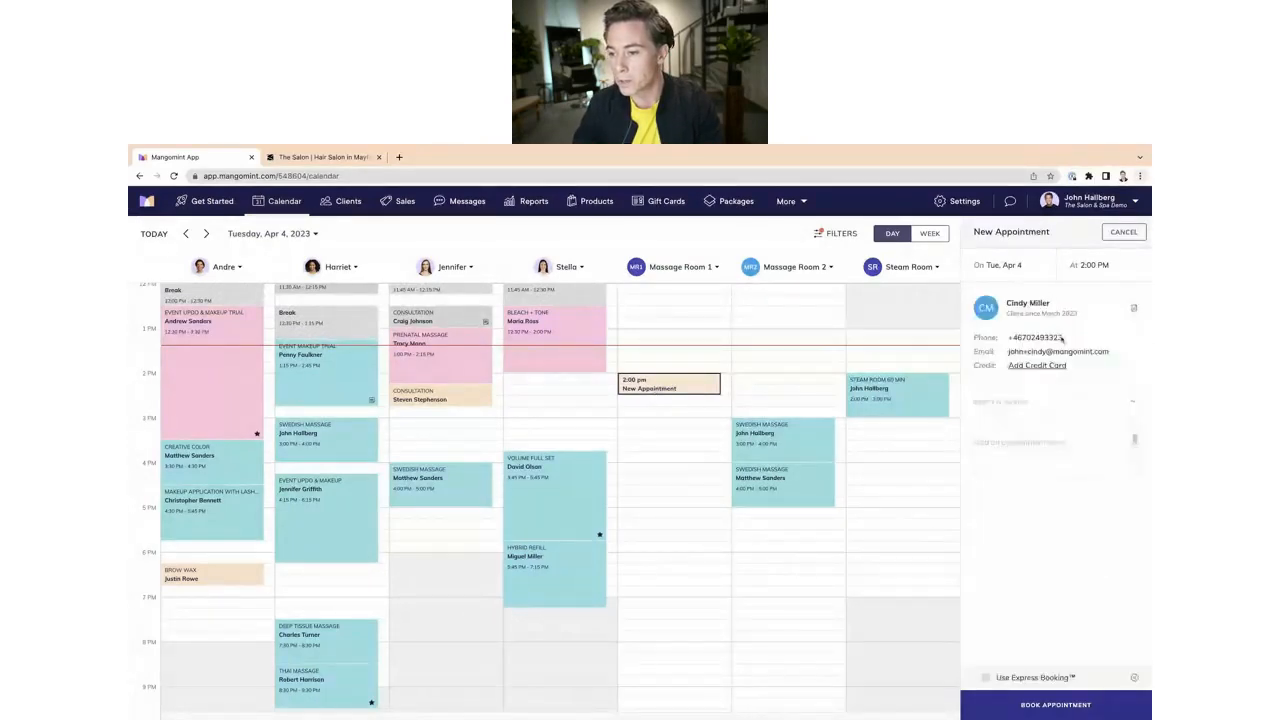
{"action": "left_click", "coordinate": [1006, 405]}
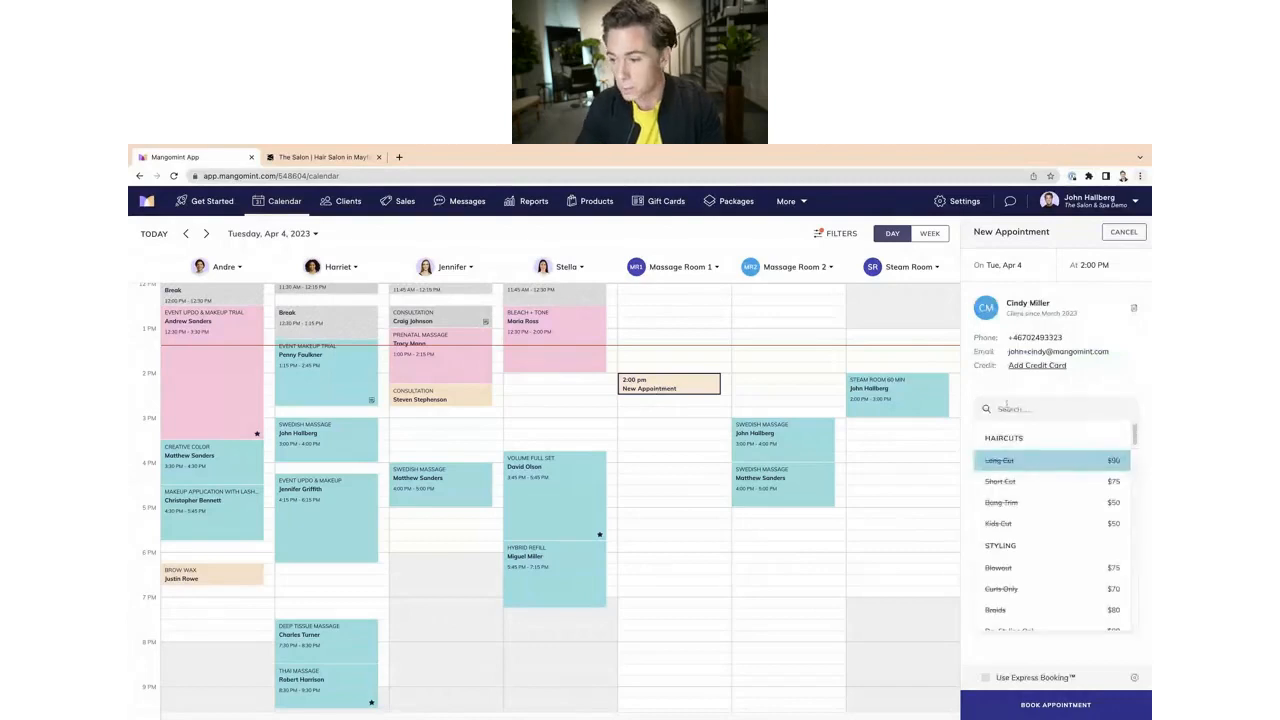
{"action": "type", "text": "sw"}
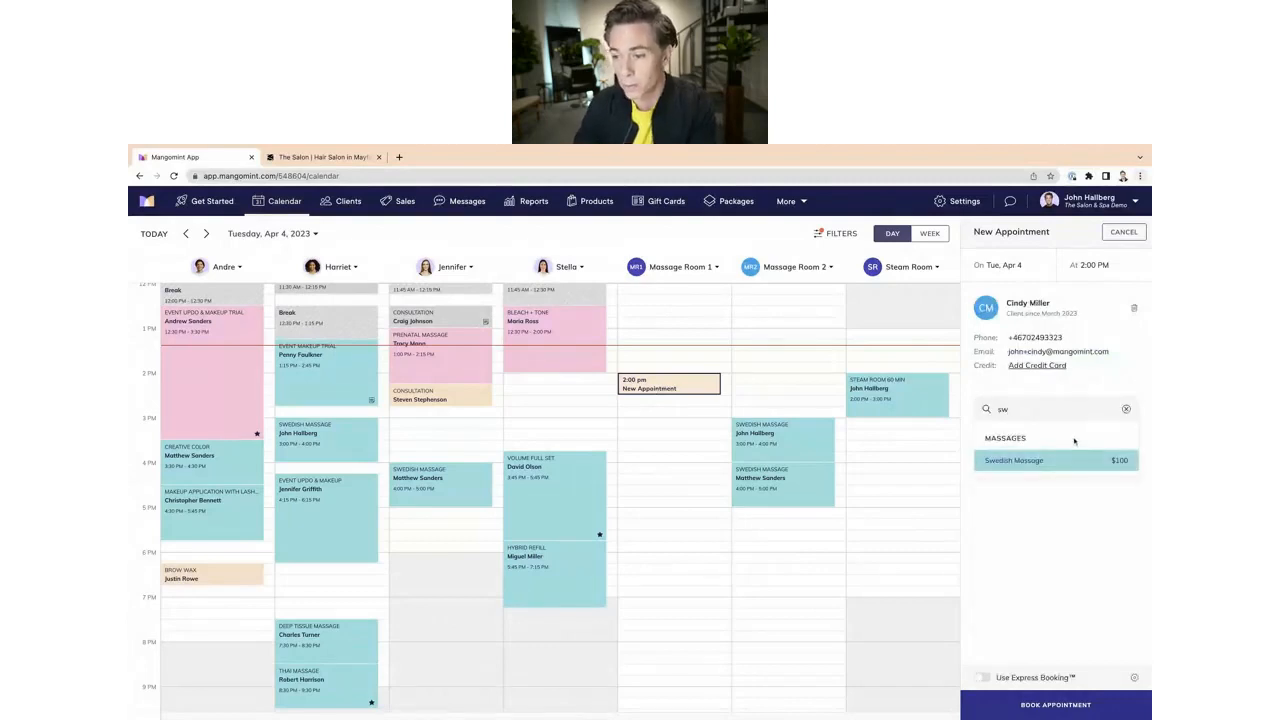
{"action": "left_click", "coordinate": [1042, 462]}
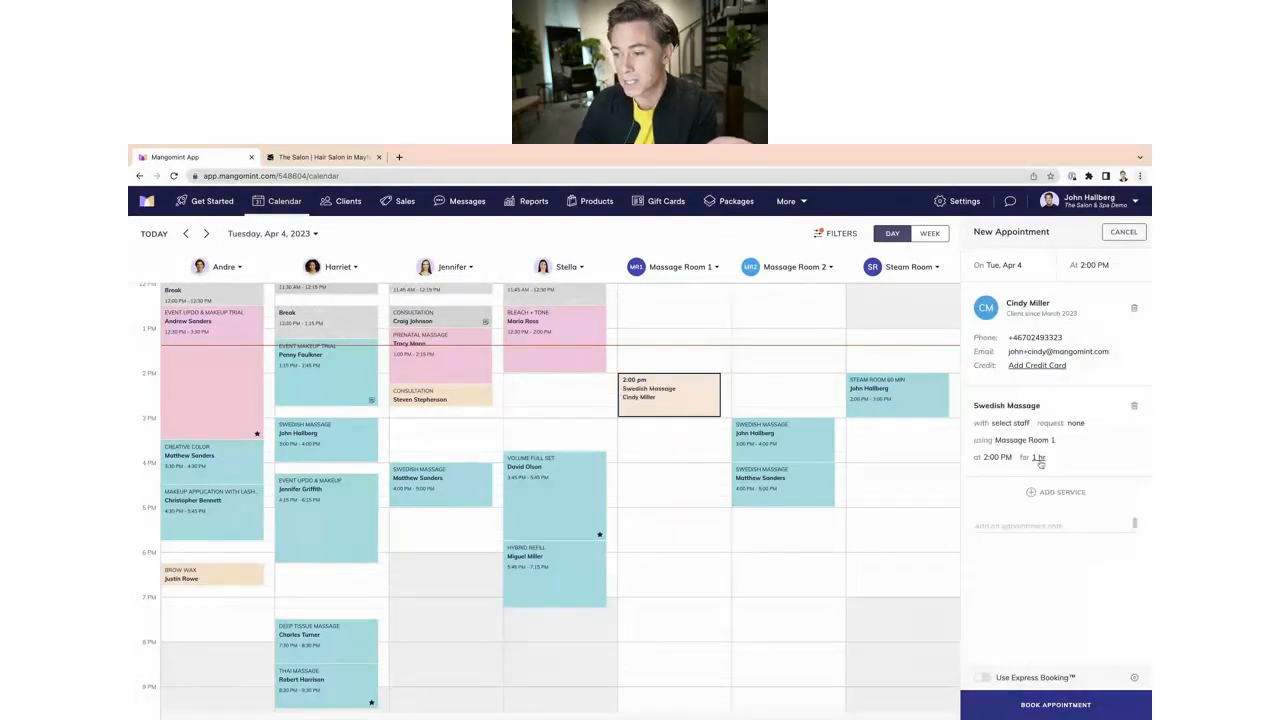
{"action": "left_click", "coordinate": [1010, 423]}
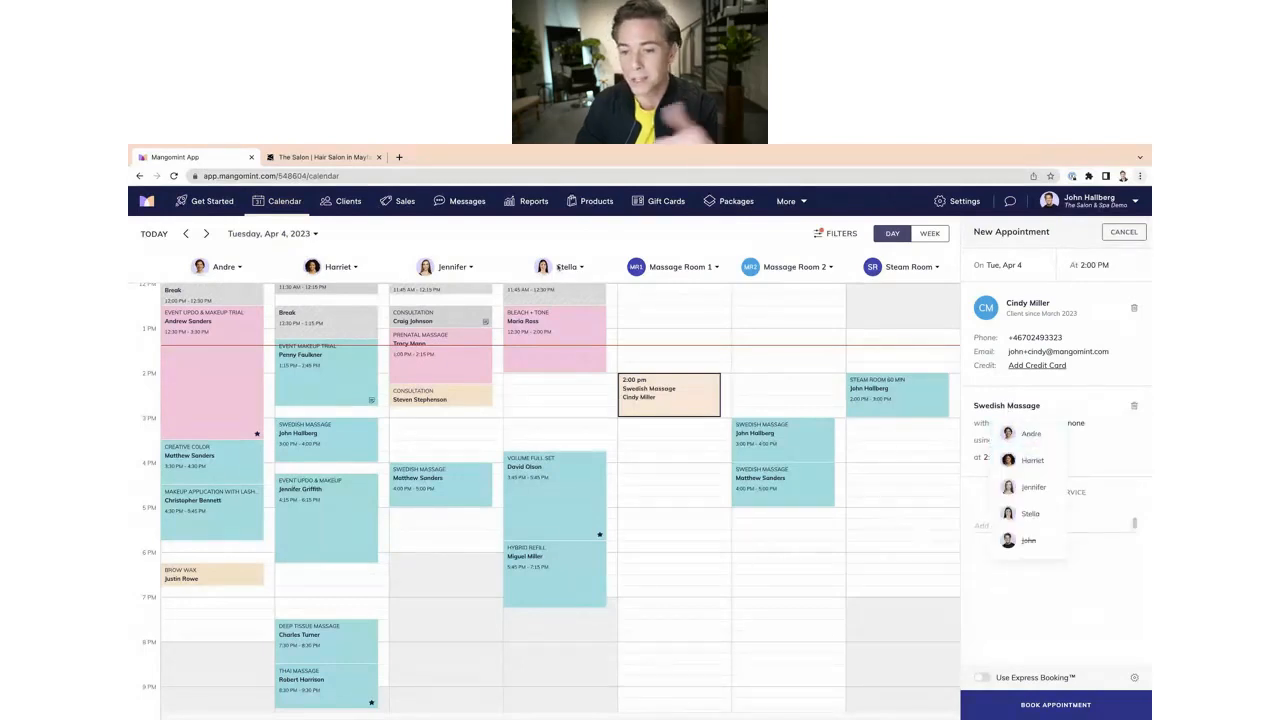
{"action": "left_click", "coordinate": [1022, 514]}
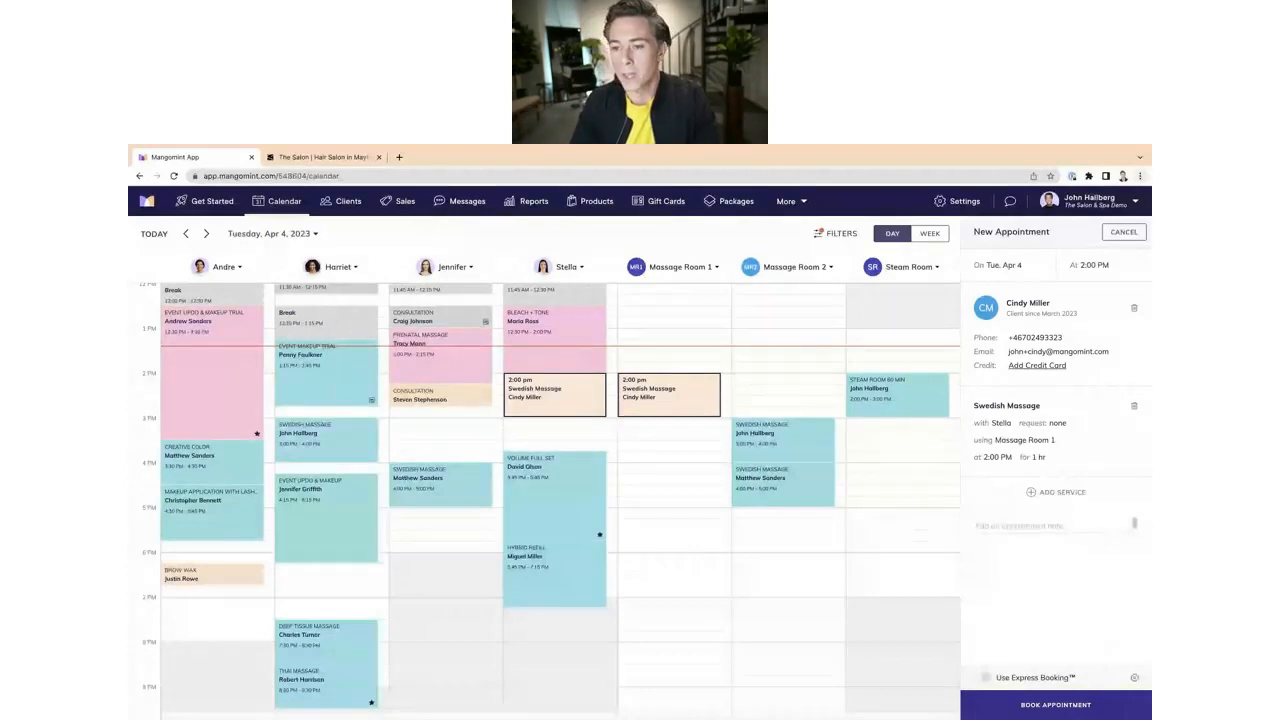
{"action": "left_click", "coordinate": [1121, 232]}
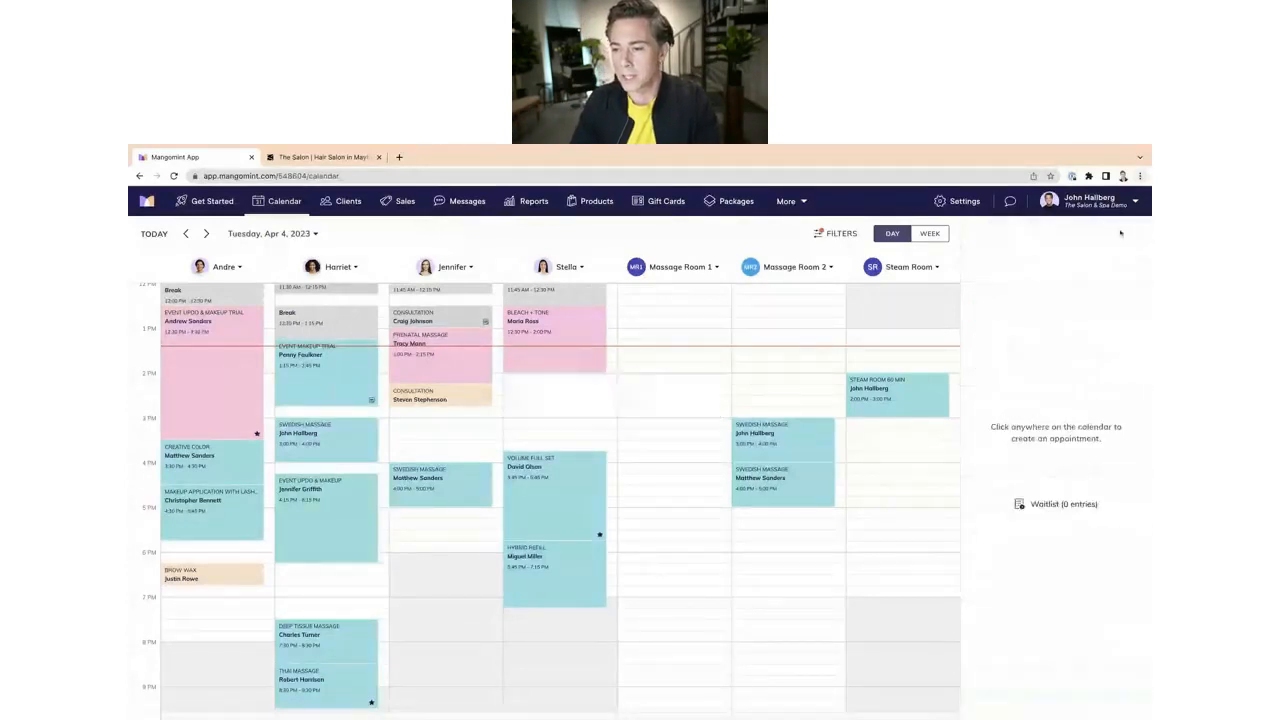
{"action": "left_click", "coordinate": [791, 395]}
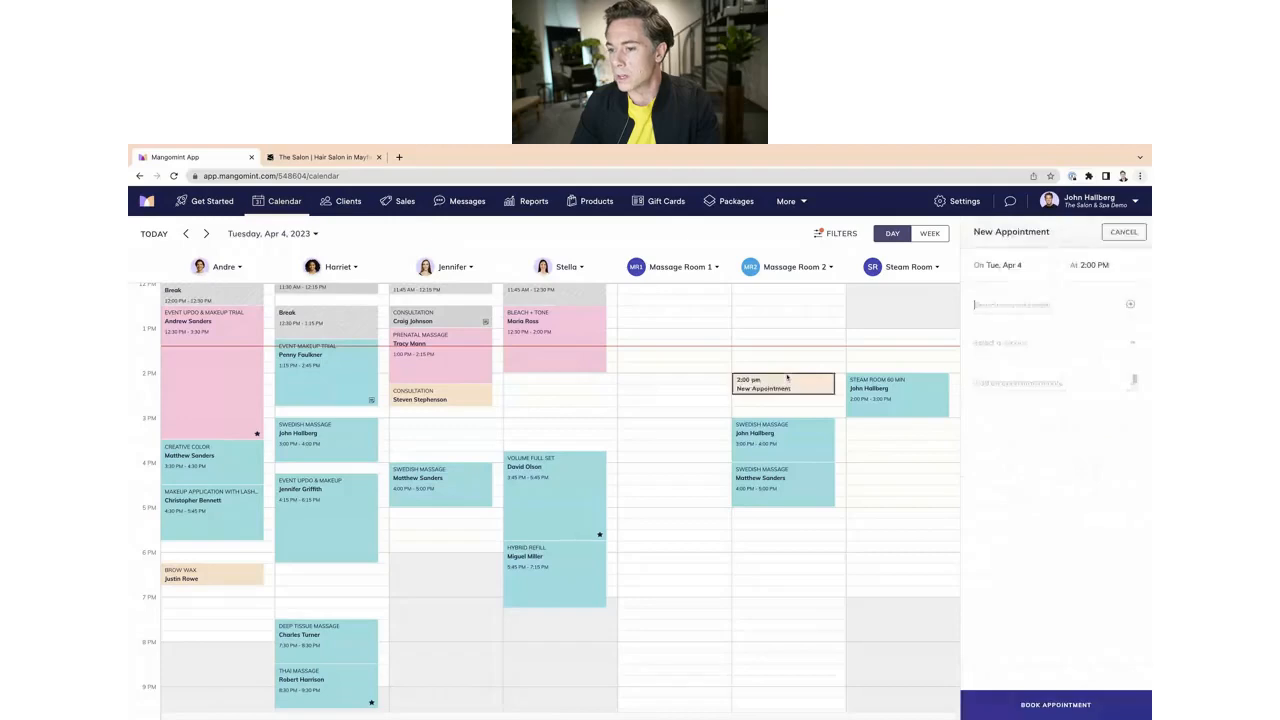
{"action": "left_click", "coordinate": [1122, 232]}
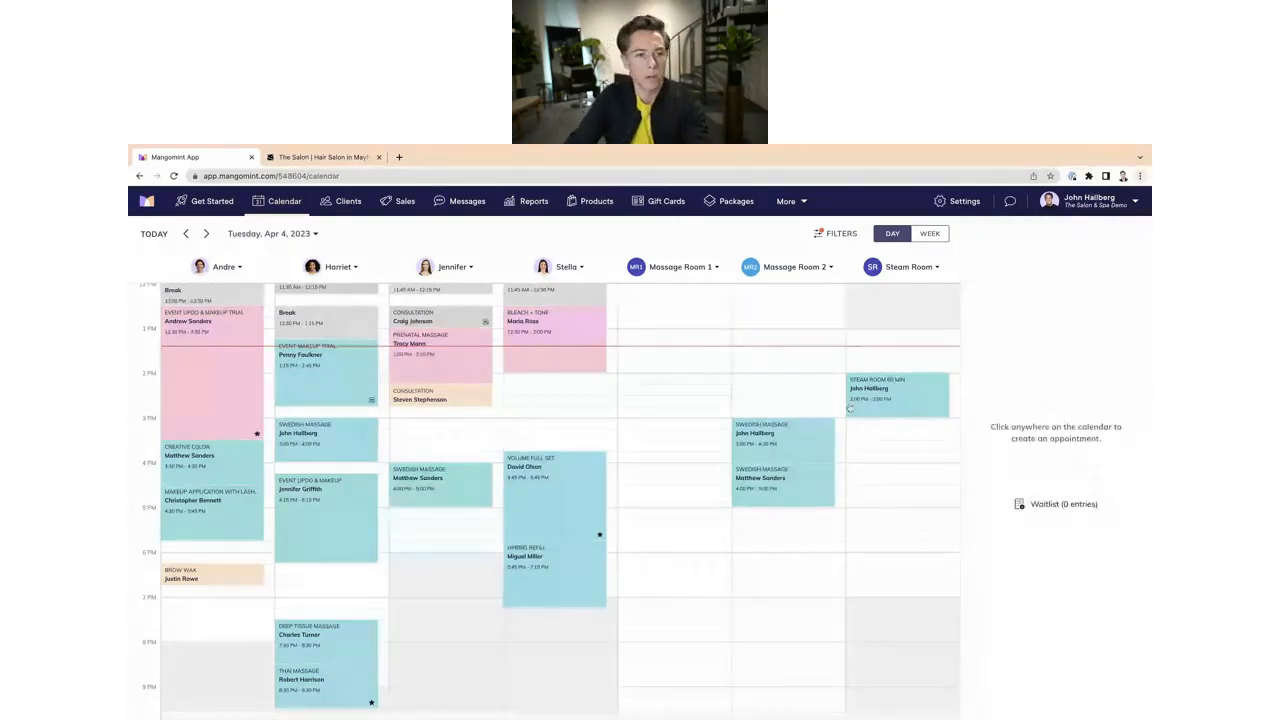
Step: Switch to the salon website and open online booking for Sauna's Steam Room 60min to view its afternoon time slots
{"action": "left_click", "coordinate": [320, 157]}
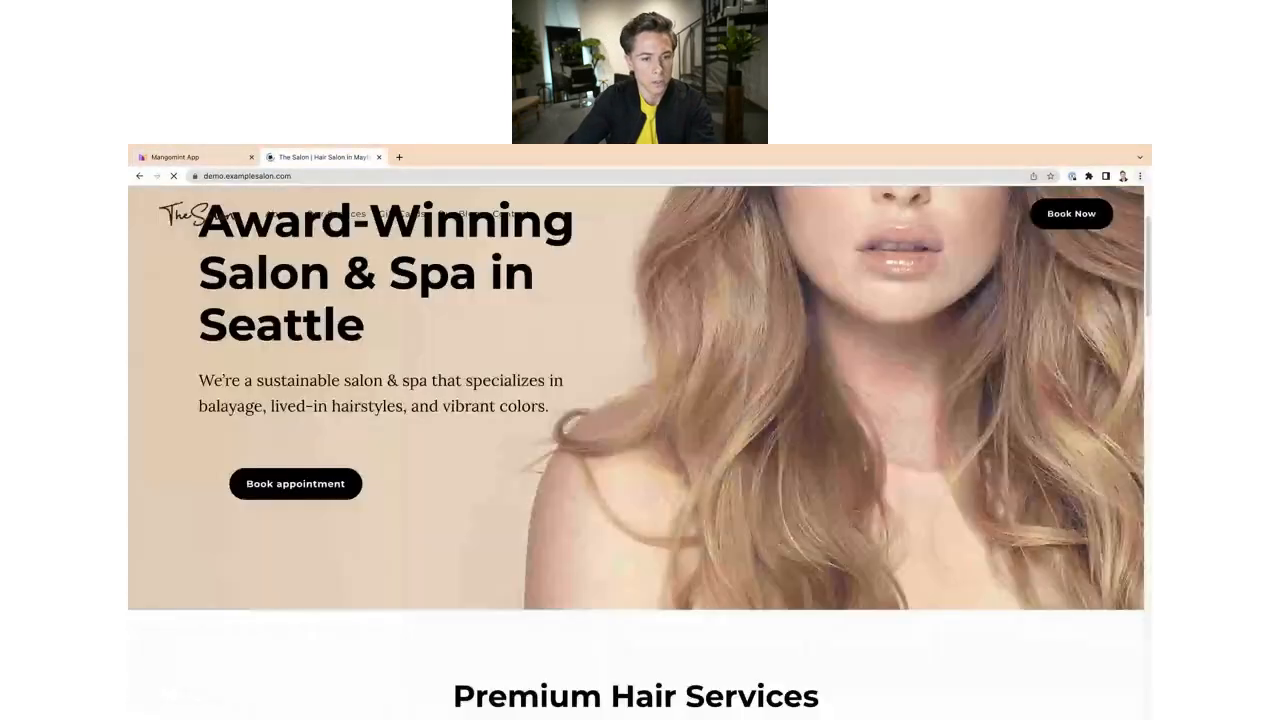
{"action": "left_click", "coordinate": [287, 485]}
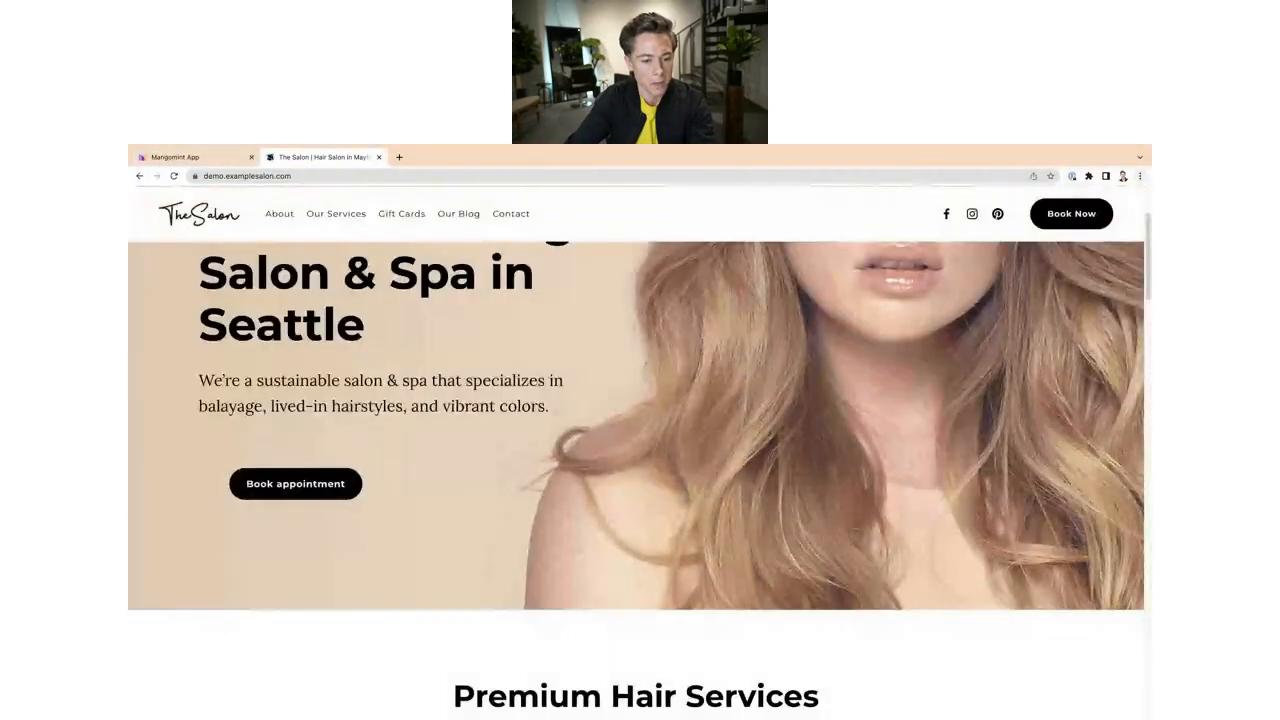
{"action": "scroll", "coordinate": [290, 487], "scroll_direction": "down", "scroll_amount": 2}
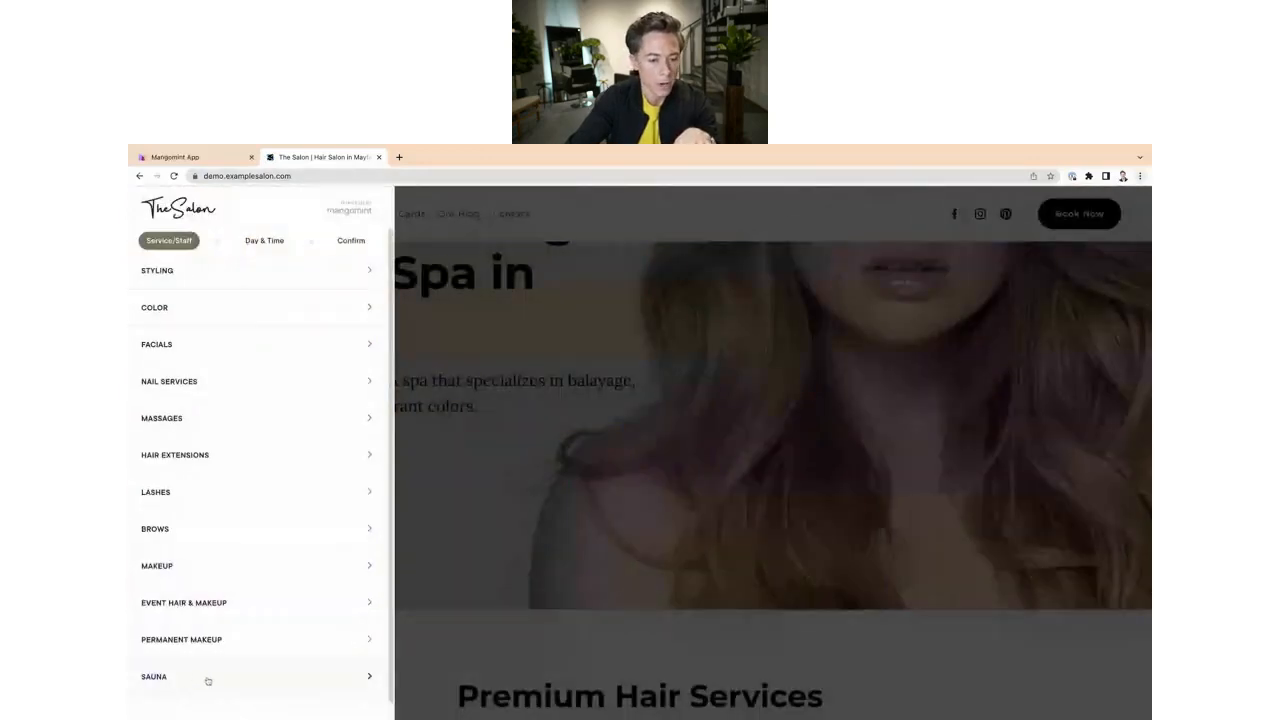
{"action": "left_click", "coordinate": [208, 680]}
{"action": "scroll", "coordinate": [280, 630], "scroll_direction": "down", "scroll_amount": 2}
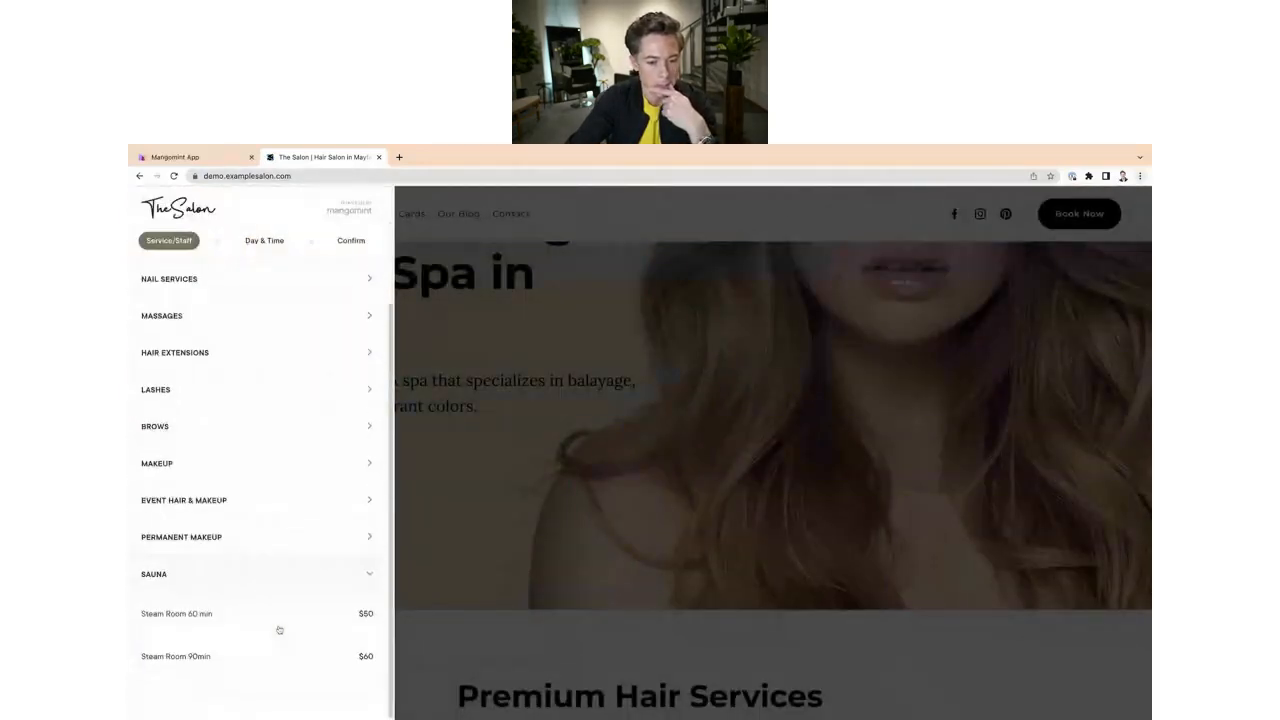
{"action": "left_click", "coordinate": [201, 614]}
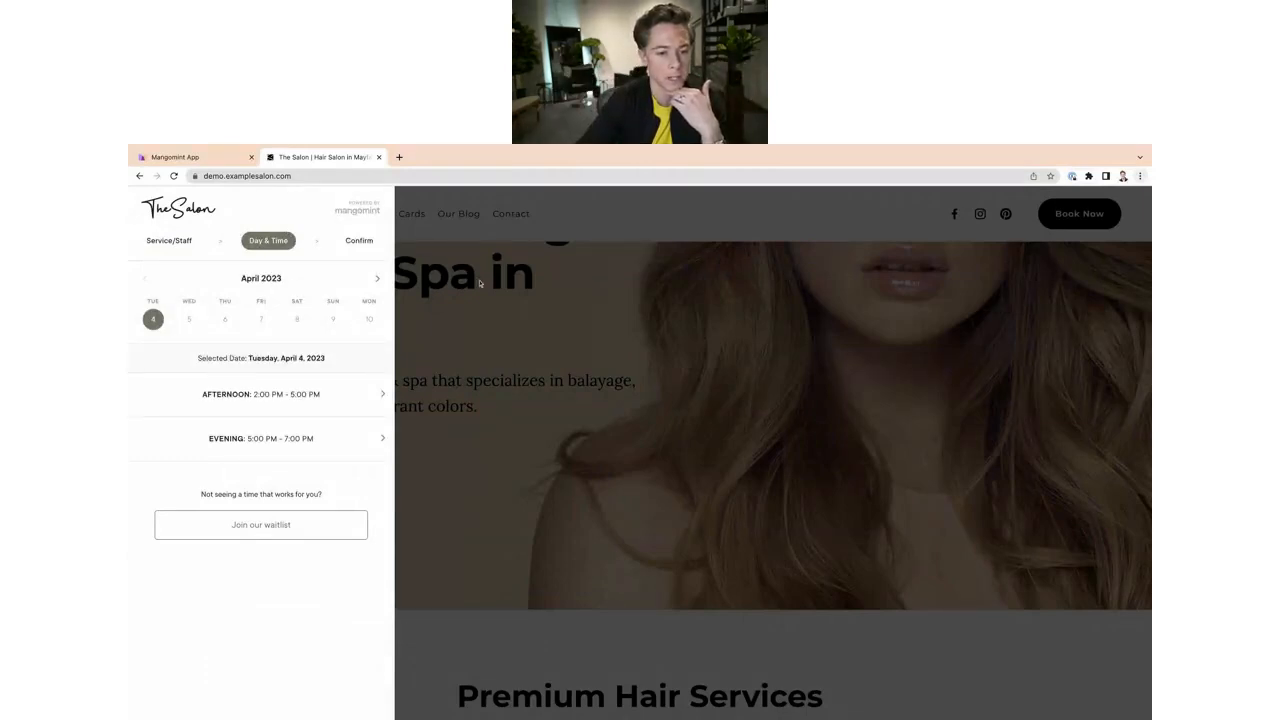
{"action": "left_click", "coordinate": [298, 398]}
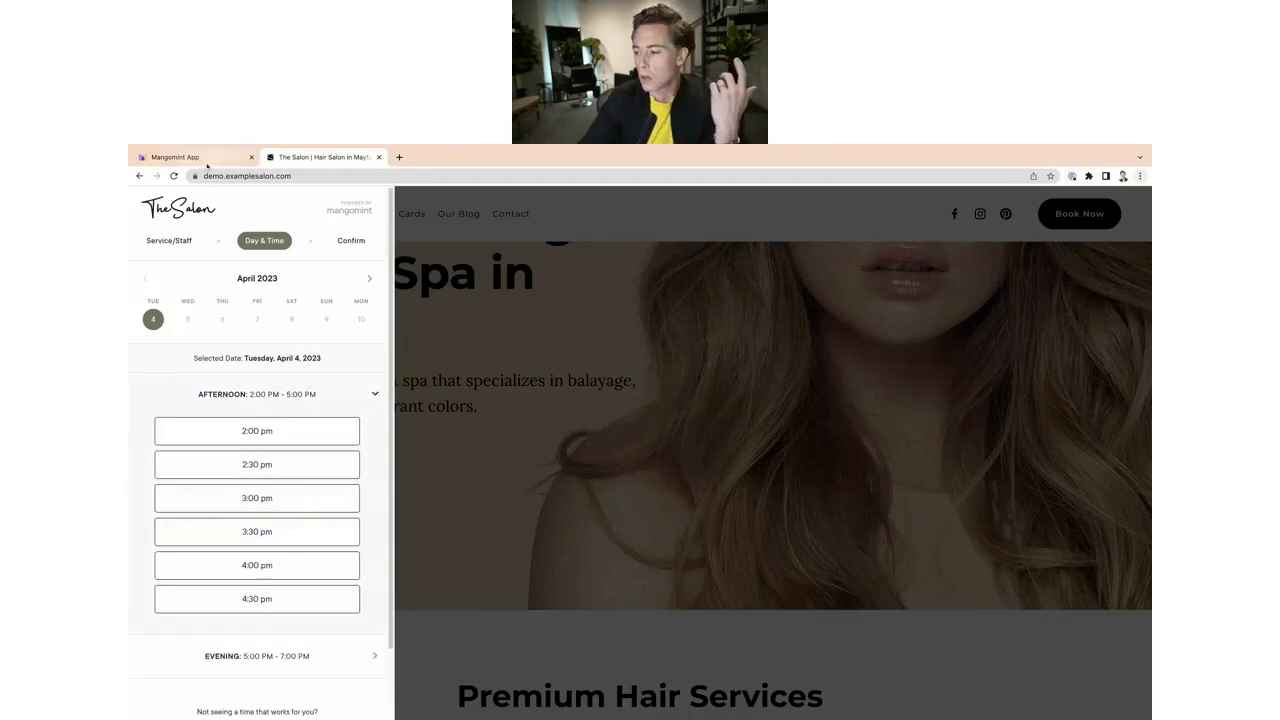
Step: Return to the calendar and open the 3:00 PM Swedish Massage appointment in Massage Room 2
{"action": "left_click", "coordinate": [205, 160]}
{"action": "left_click", "coordinate": [781, 455]}
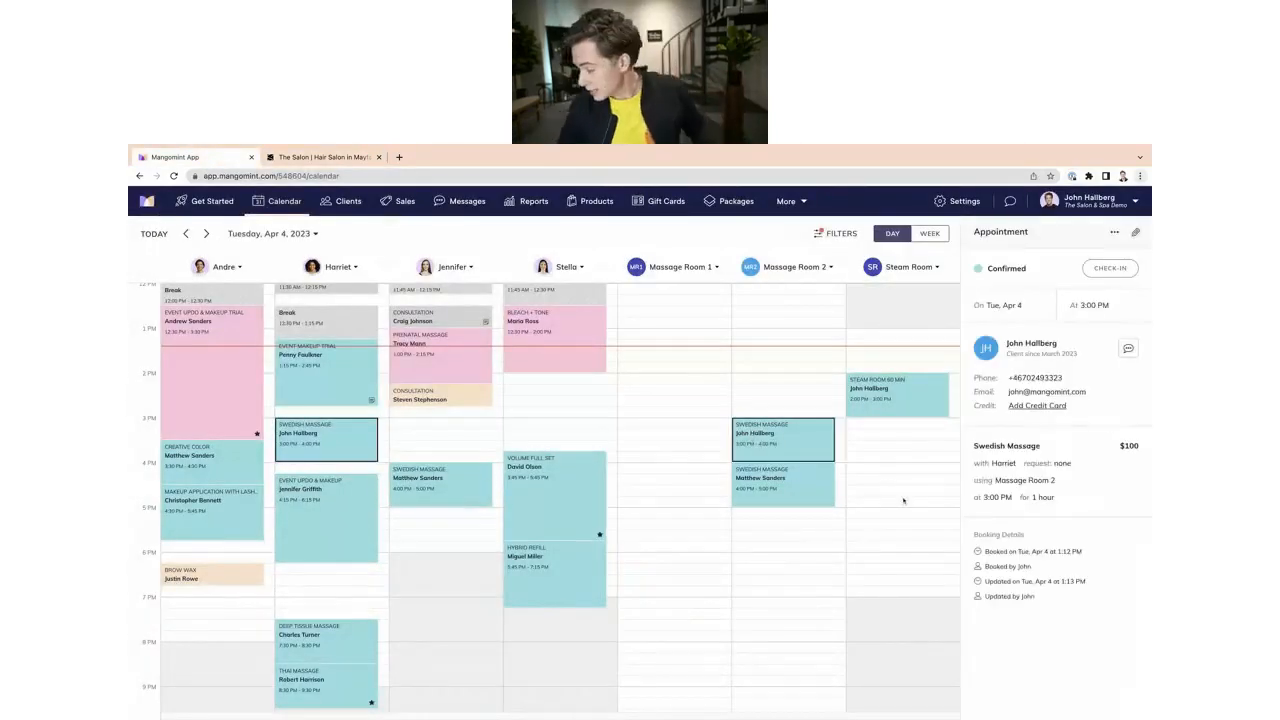
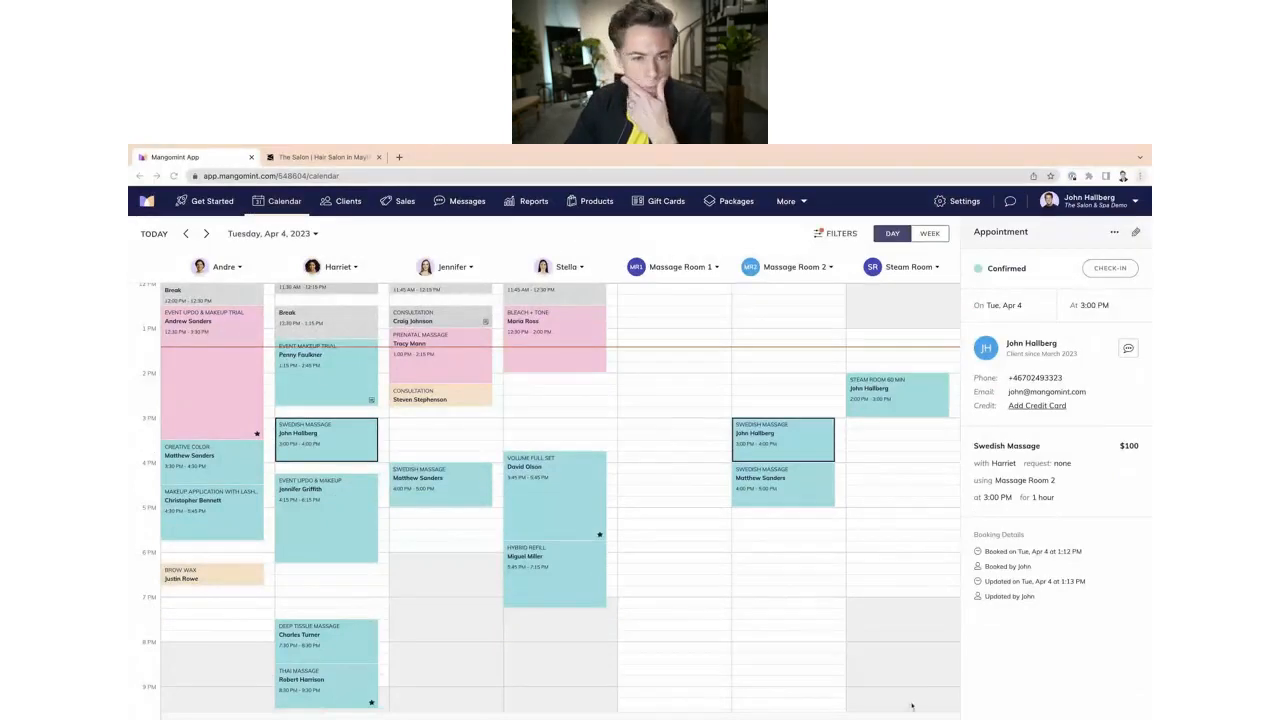
Step: Open the Resources settings page
{"action": "scroll", "coordinate": [731, 677], "scroll_direction": "down", "scroll_amount": 2}
{"action": "scroll", "coordinate": [734, 675], "scroll_direction": "up", "scroll_amount": 3}
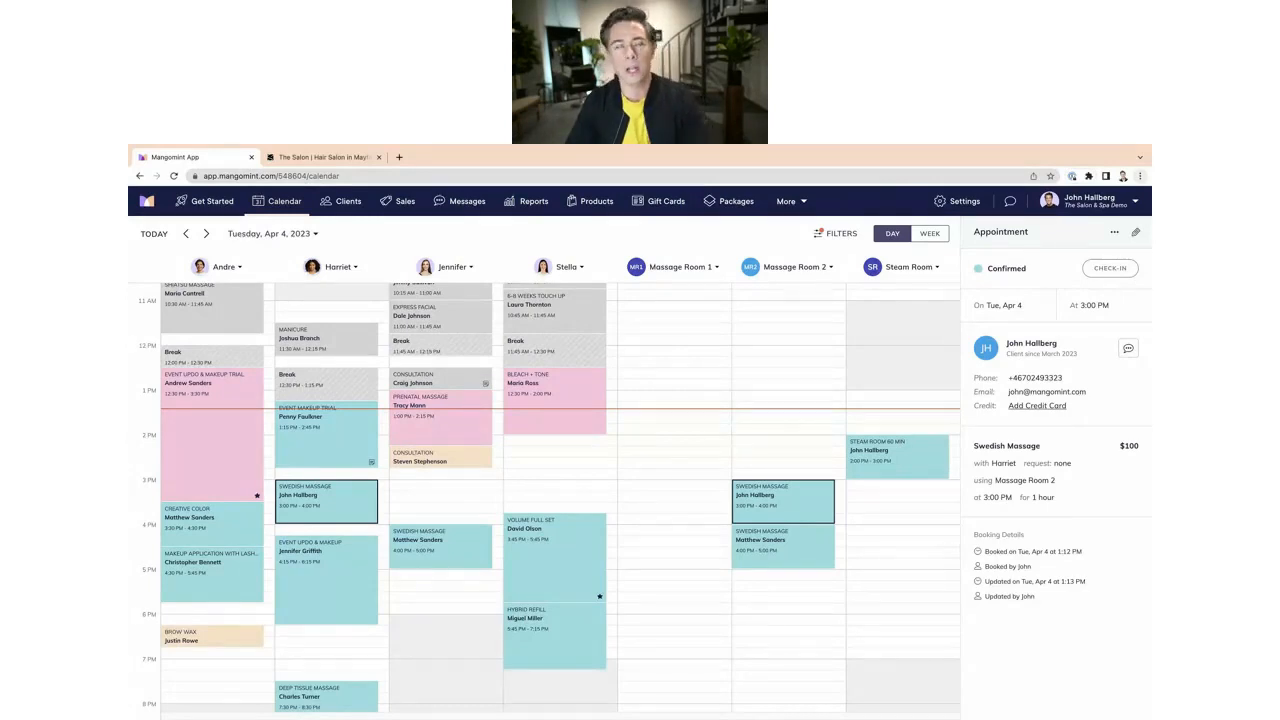
{"action": "left_click", "coordinate": [955, 201]}
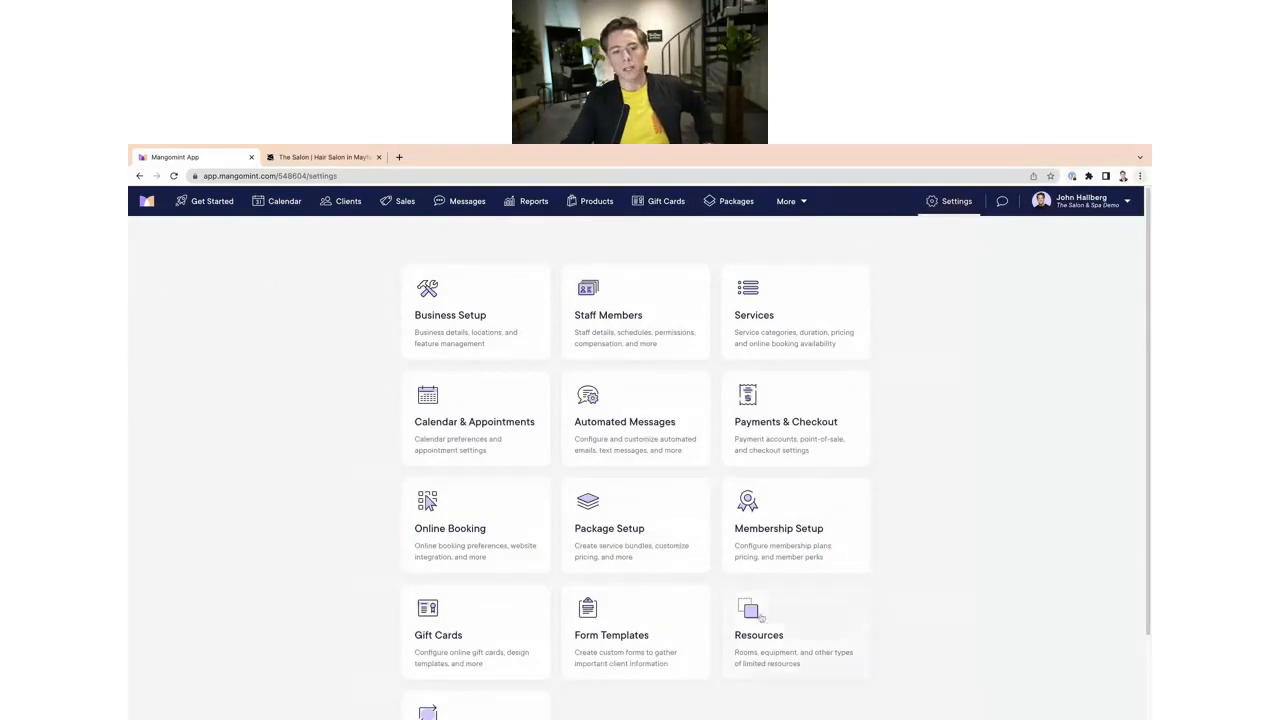
{"action": "left_click", "coordinate": [812, 662]}
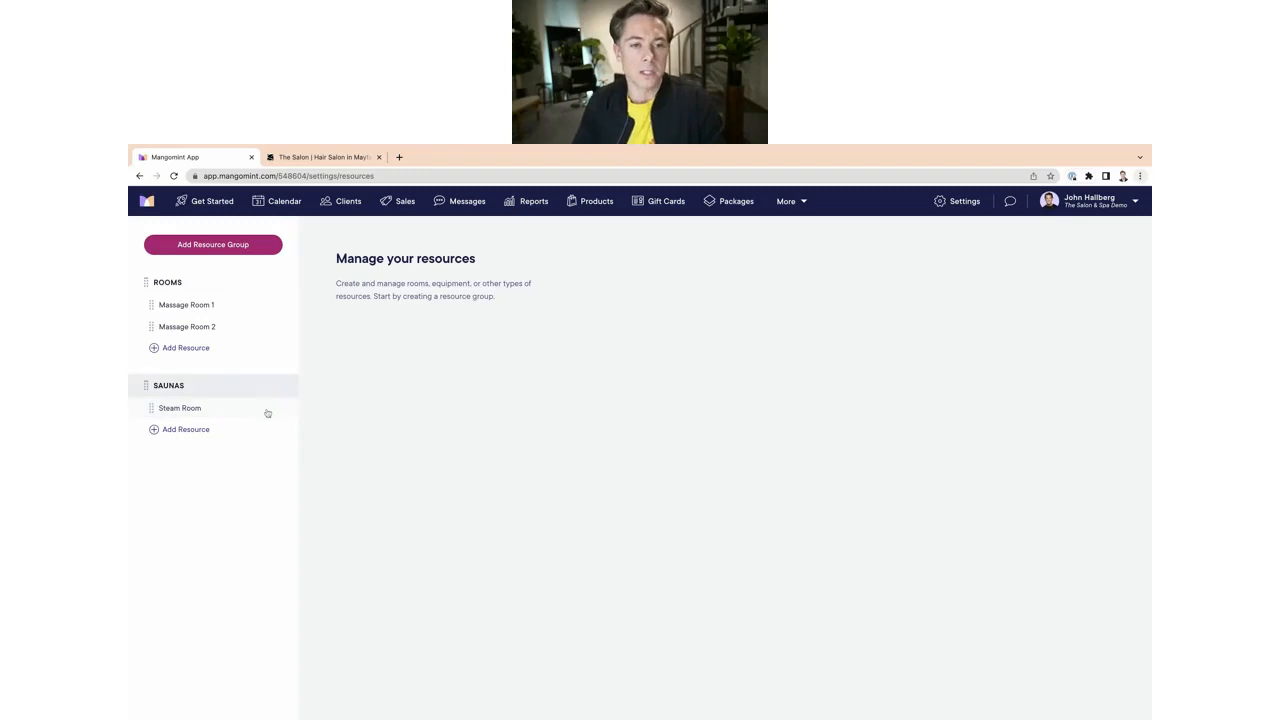
Step: Create a new resource group named Day-Specific Resources
{"action": "left_click", "coordinate": [237, 248]}
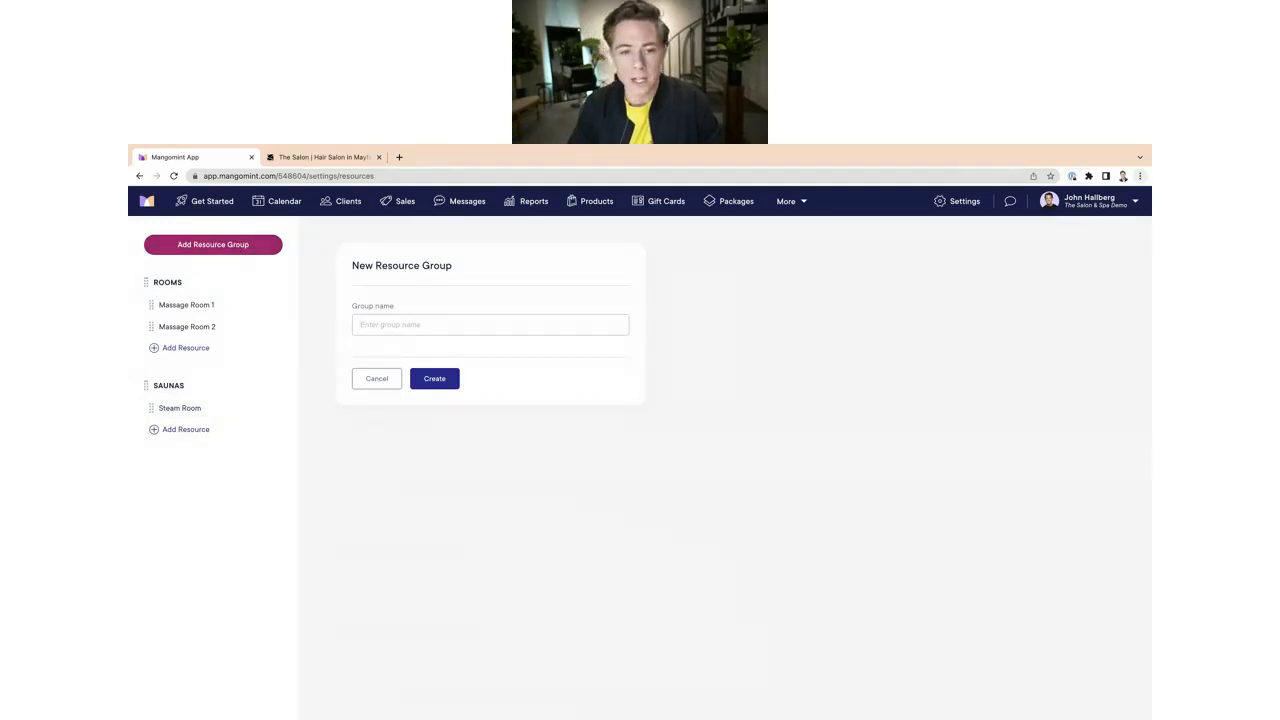
{"action": "left_click", "coordinate": [390, 322]}
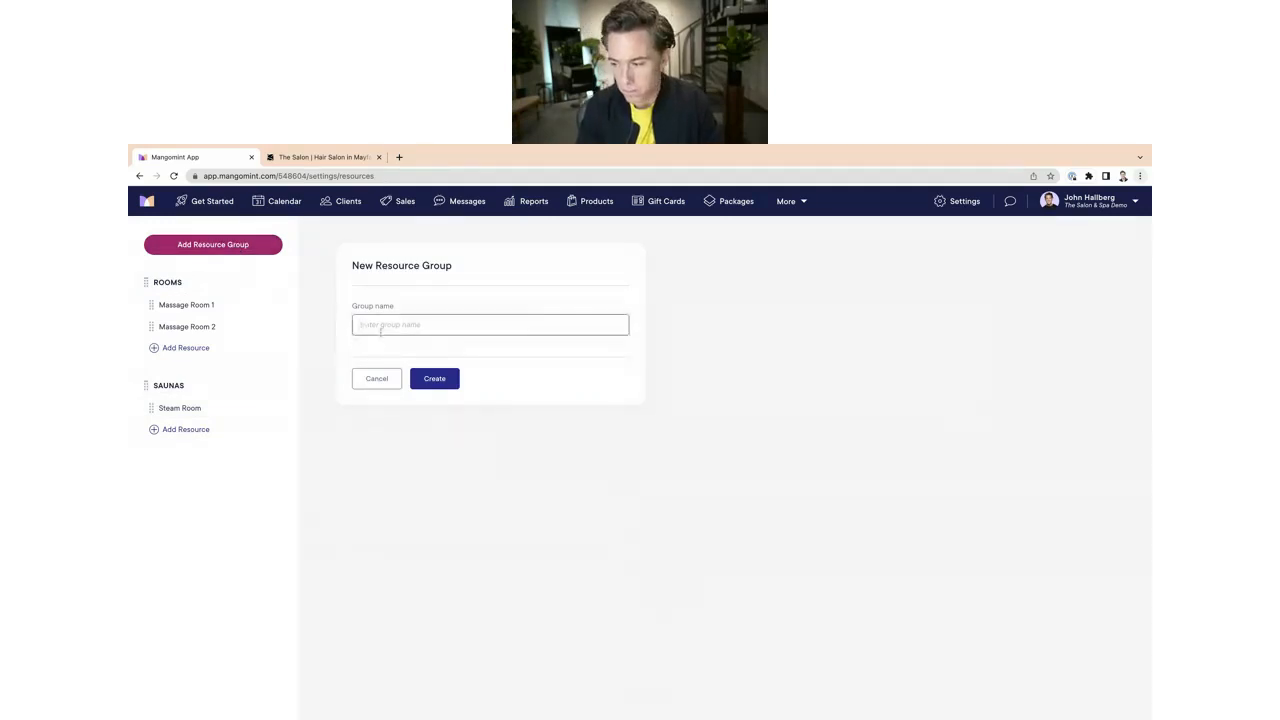
{"action": "type", "text": "Day"}
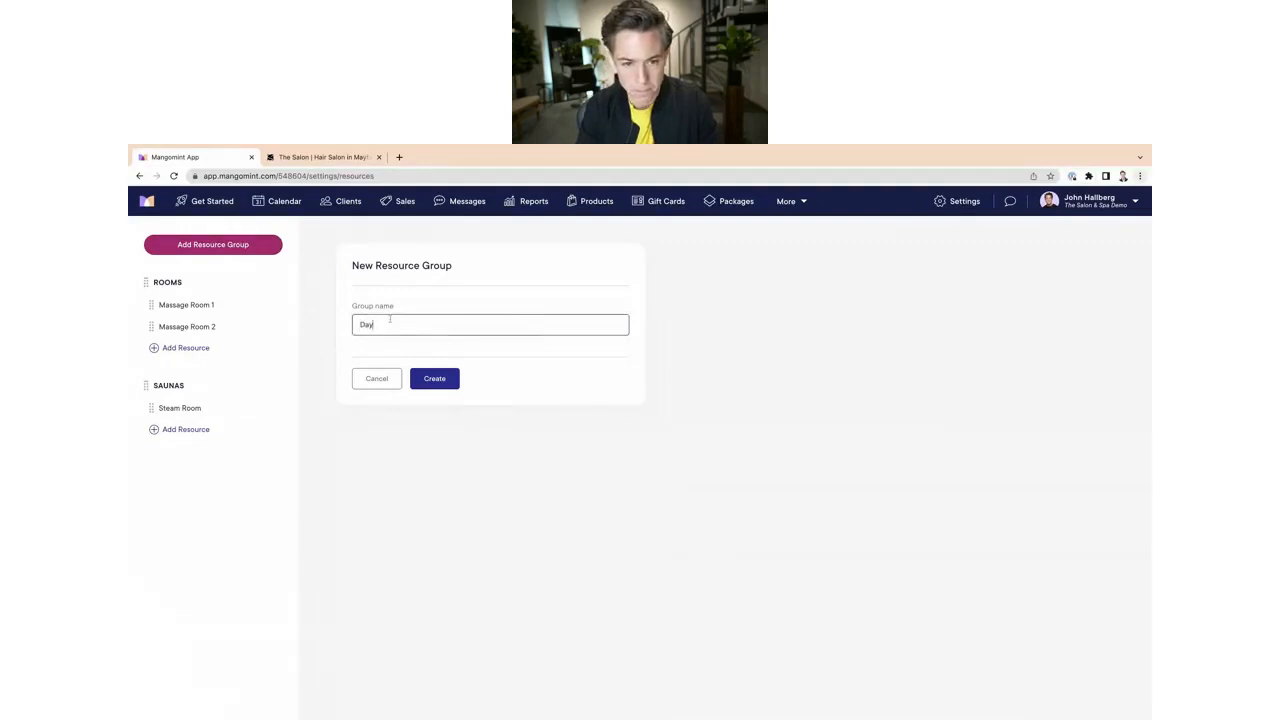
{"action": "type", "text": "-Sa"}
{"action": "key", "text": "BackSpace"}
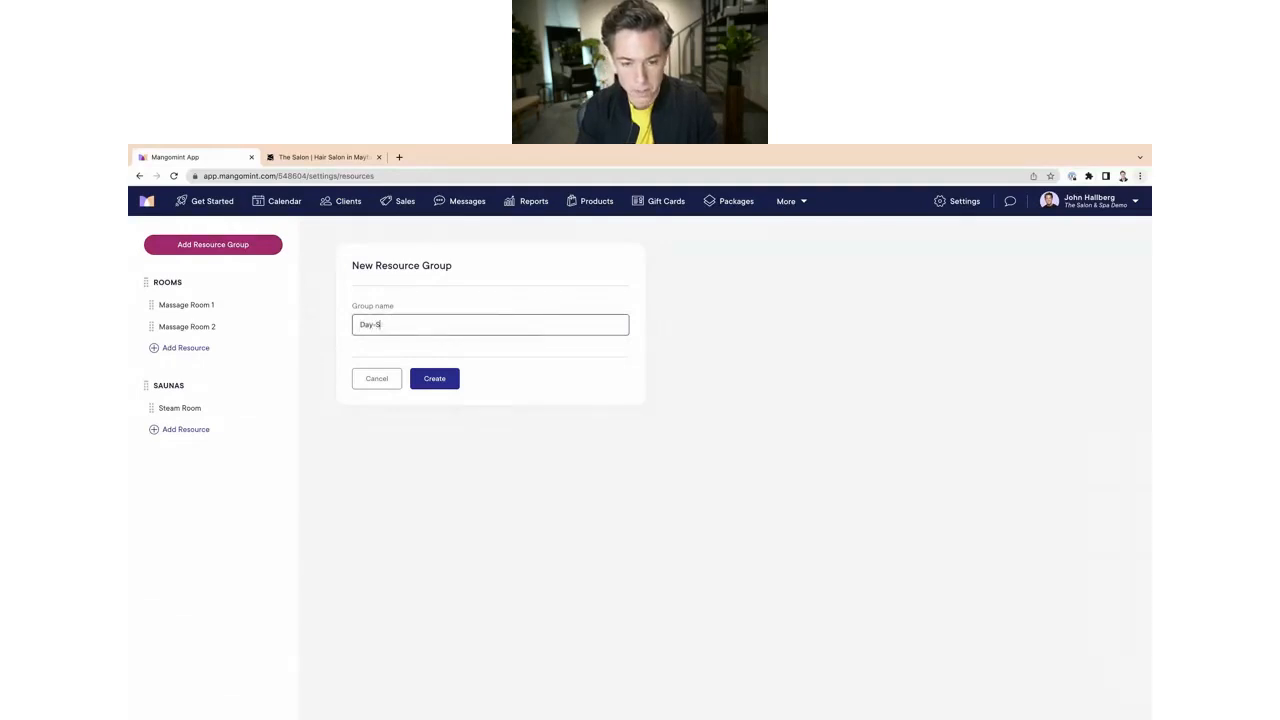
{"action": "type", "text": "pacific"}
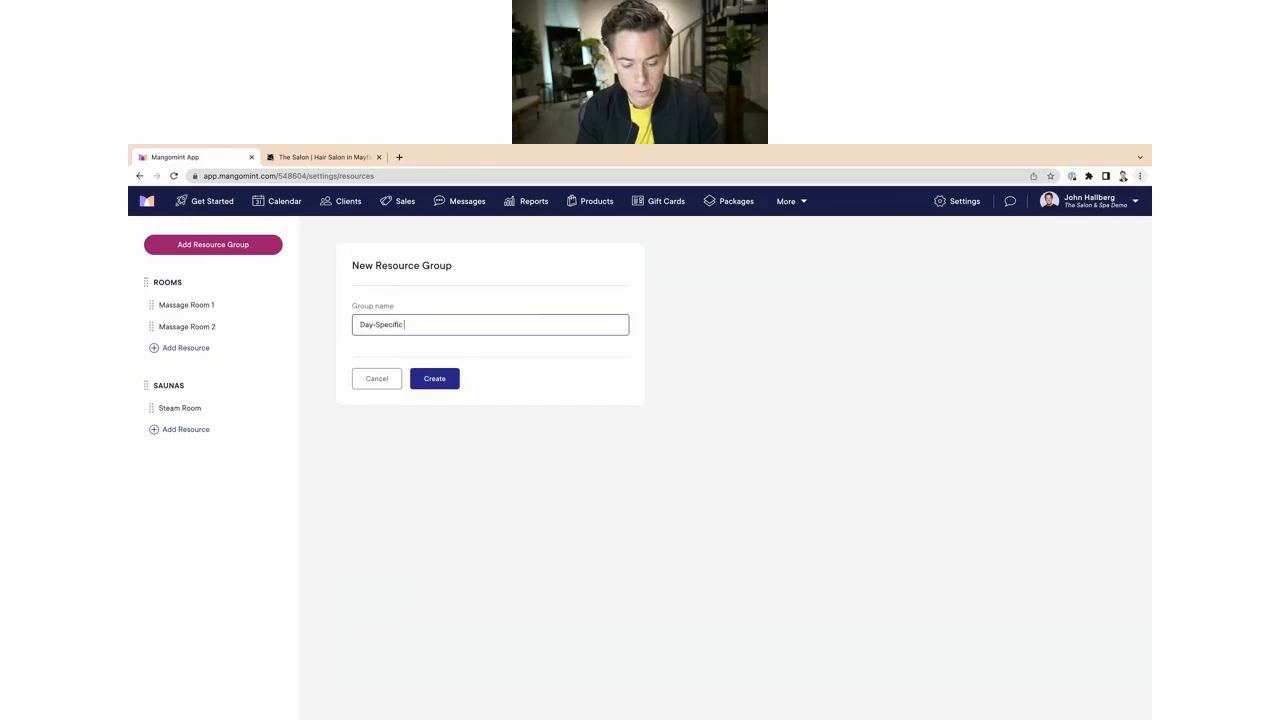
{"action": "type", "text": " Resources"}
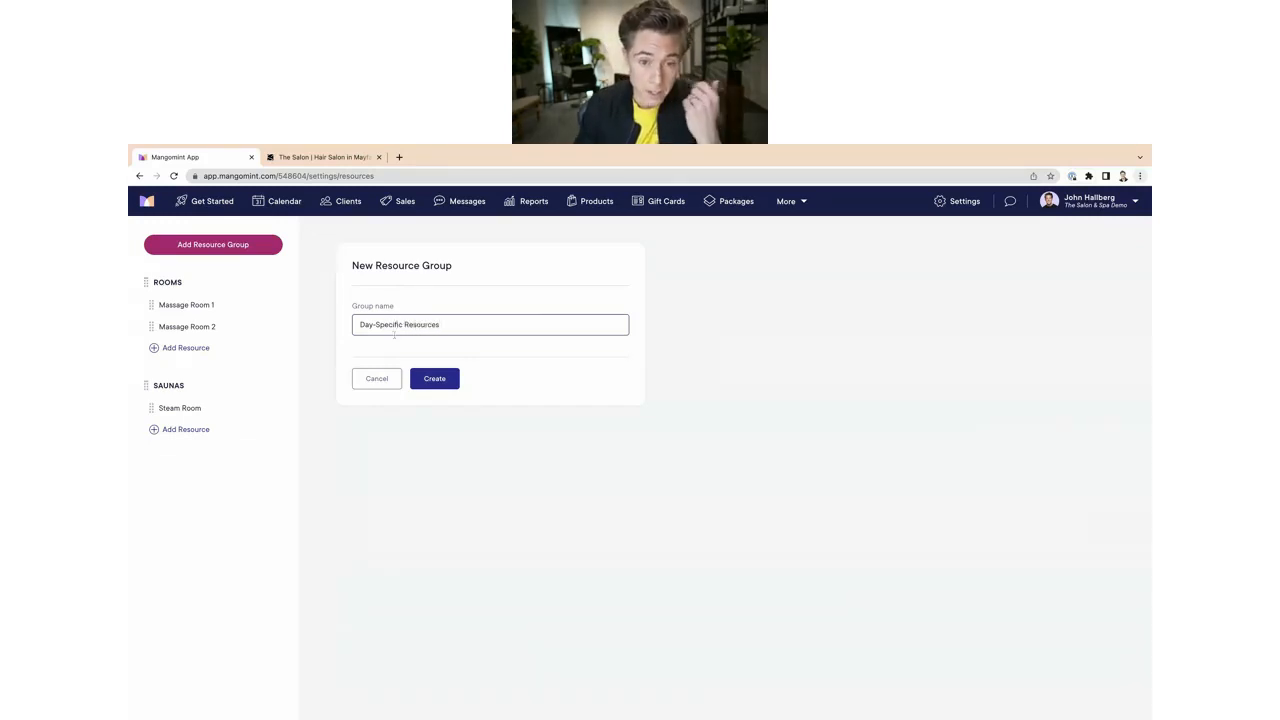
{"action": "left_click", "coordinate": [434, 379]}
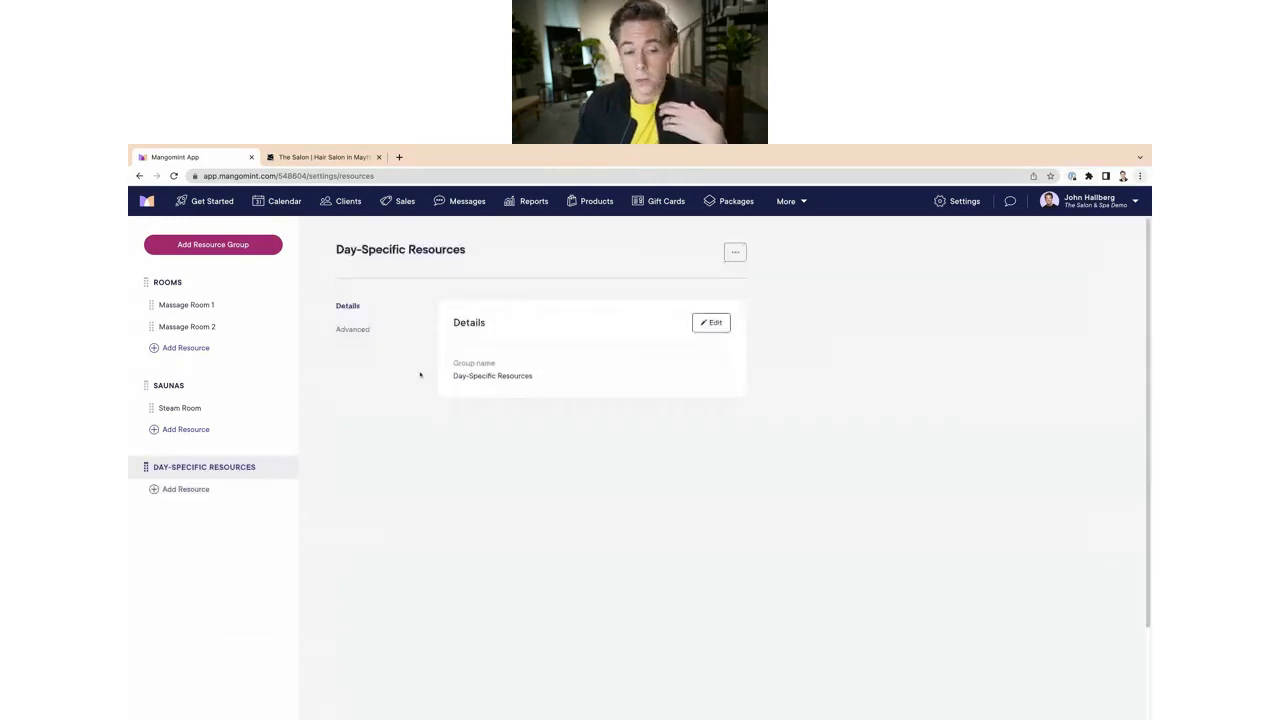
Step: Add a resource named Monday to the Day-Specific Resources group
{"action": "left_click", "coordinate": [160, 490]}
{"action": "type", "text": "MOnday"}
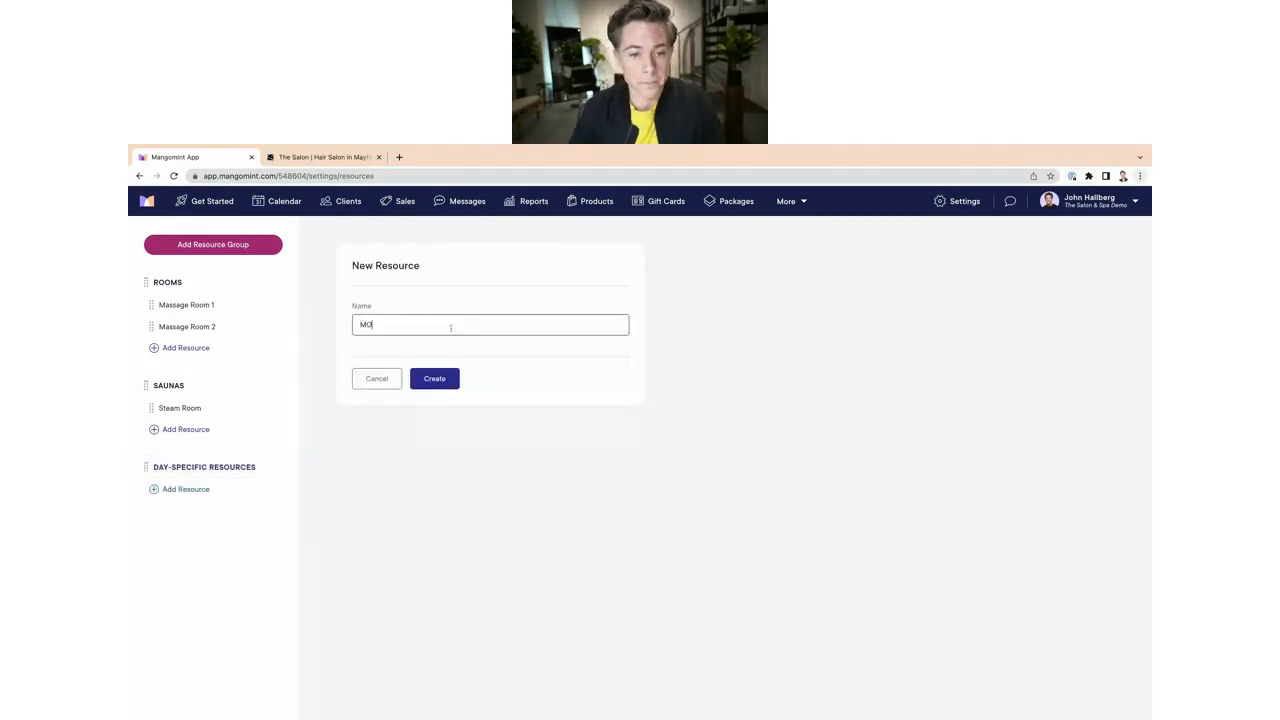
{"action": "key", "text": "Left"}
{"action": "key", "text": "Left"}
{"action": "key", "text": "Left"}
{"action": "key", "text": "BackSpace"}
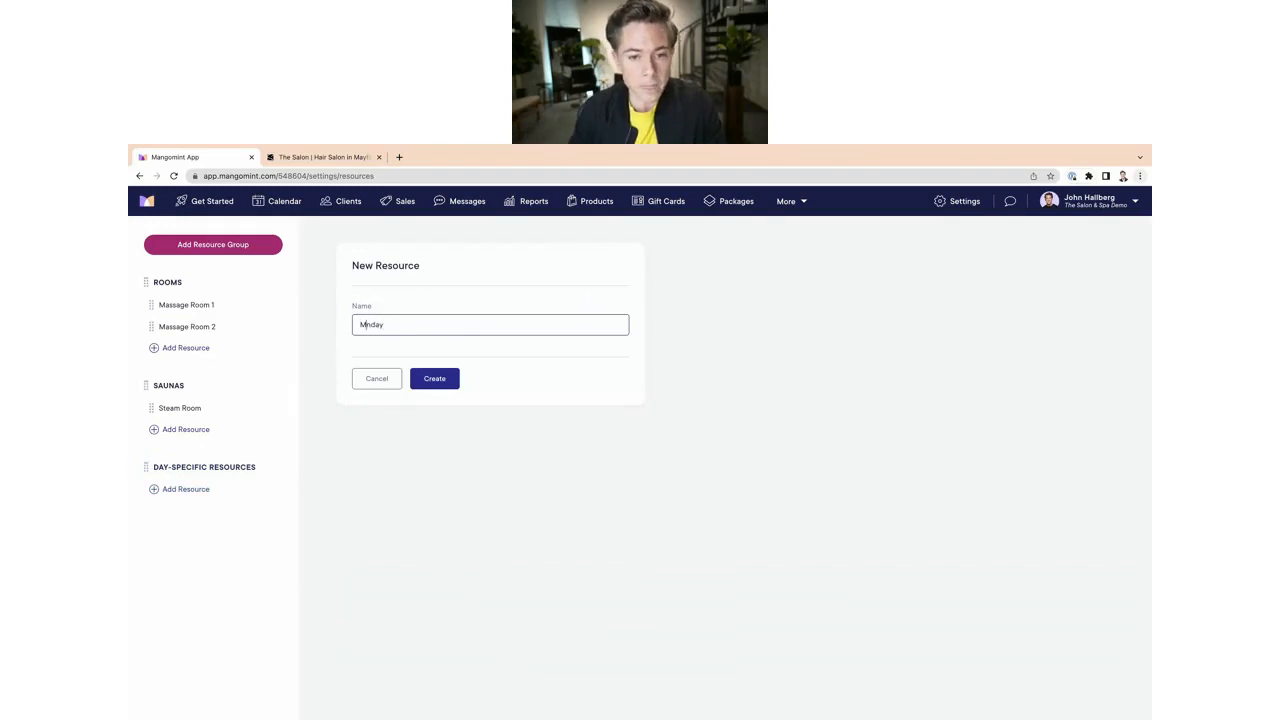
{"action": "type", "text": "o"}
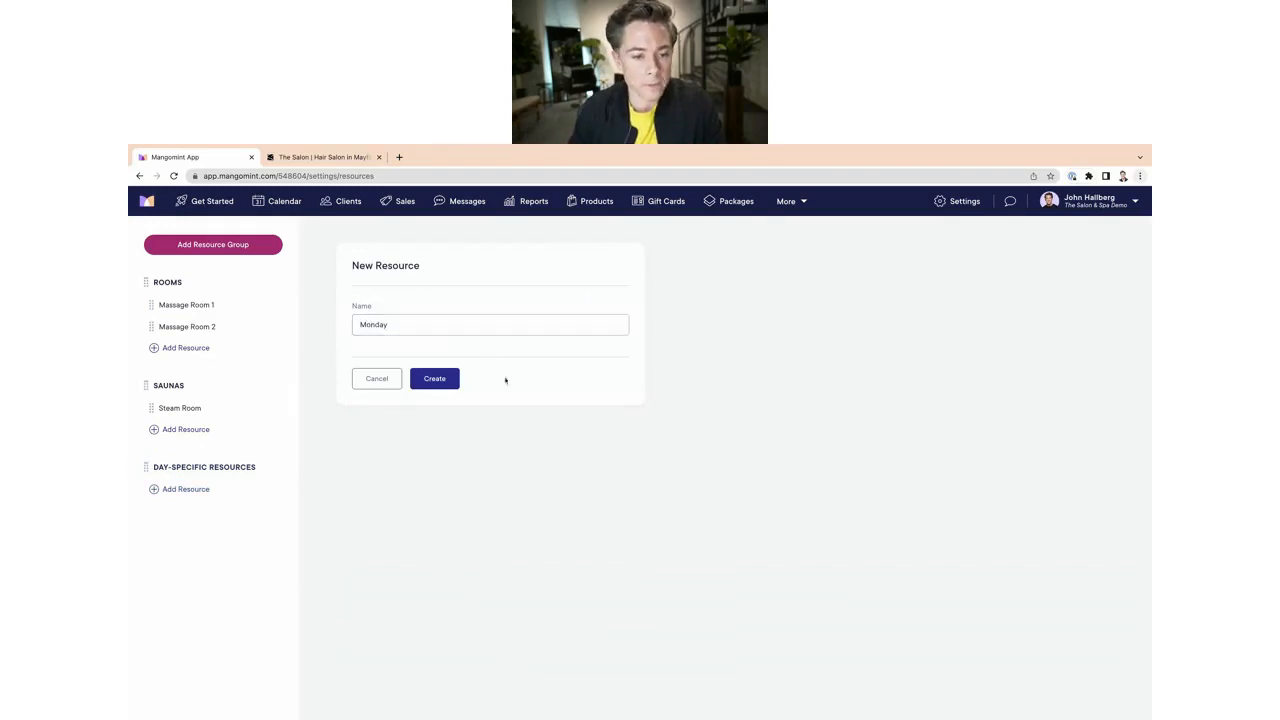
{"action": "left_click", "coordinate": [434, 378]}
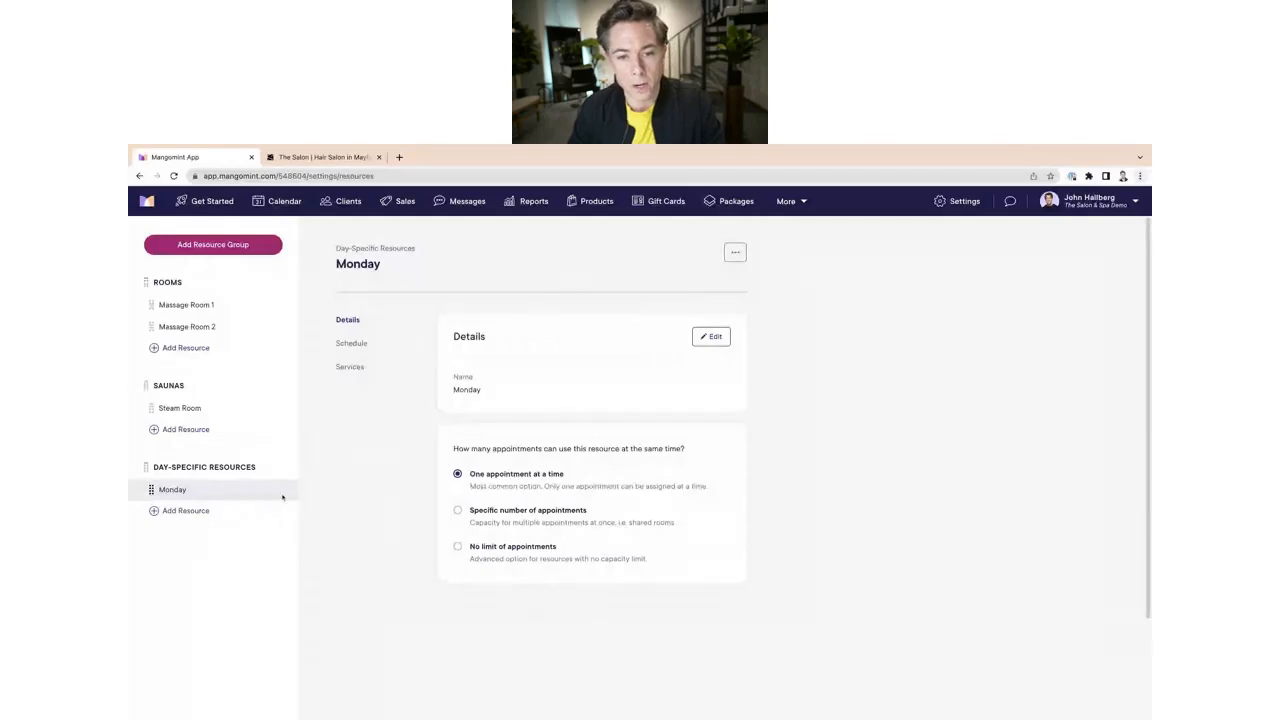
Step: Add a resource named Tuesday to the Day-Specific Resources group
{"action": "left_click", "coordinate": [180, 510]}
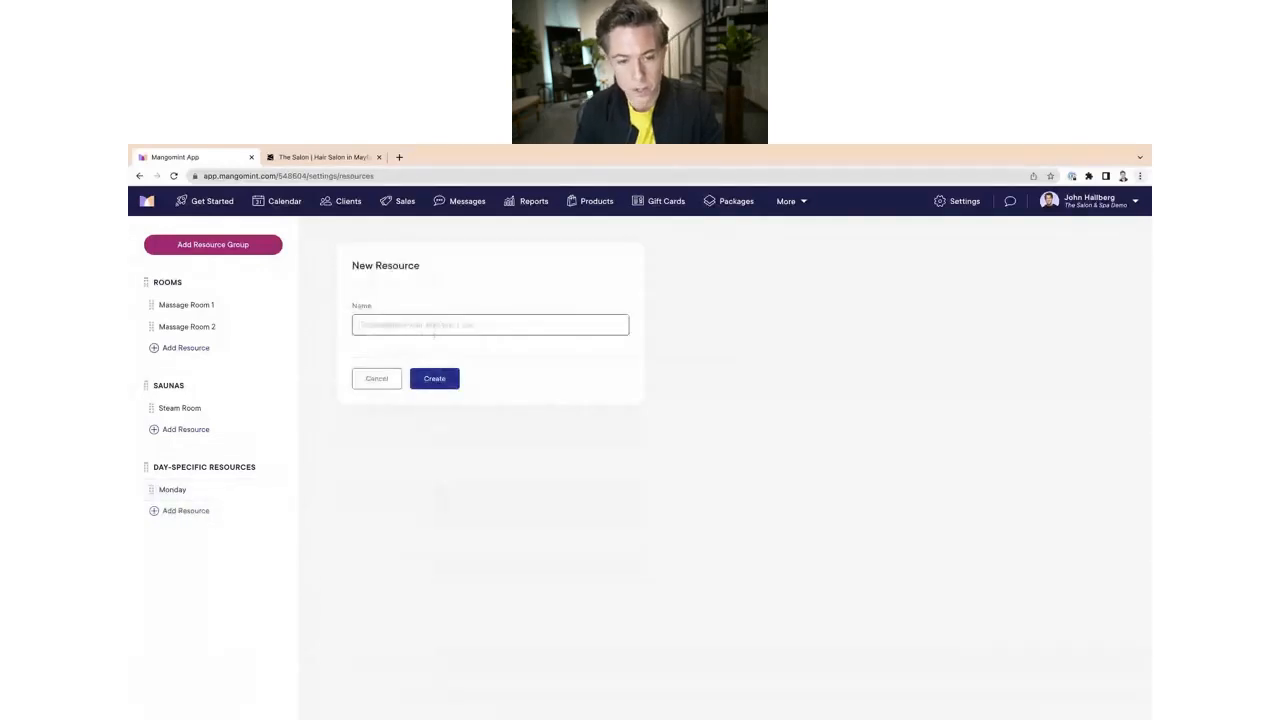
{"action": "type", "text": "Tuesday"}
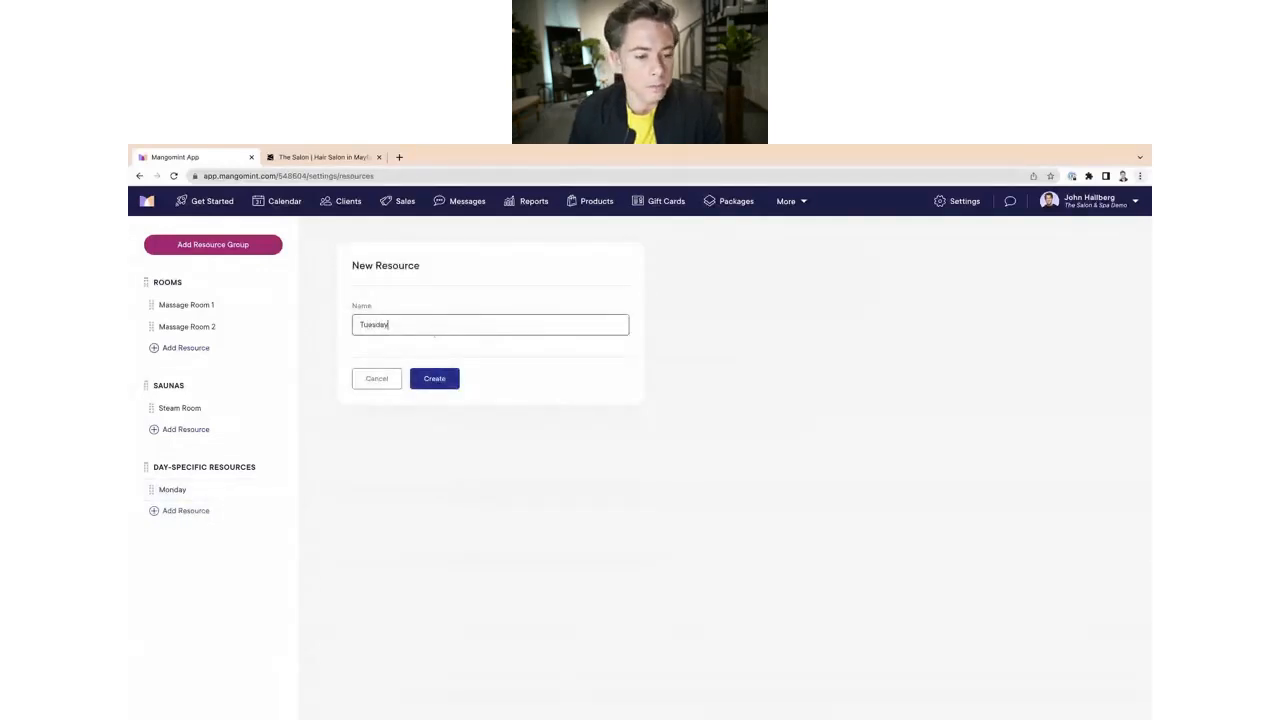
{"action": "left_click", "coordinate": [434, 378]}
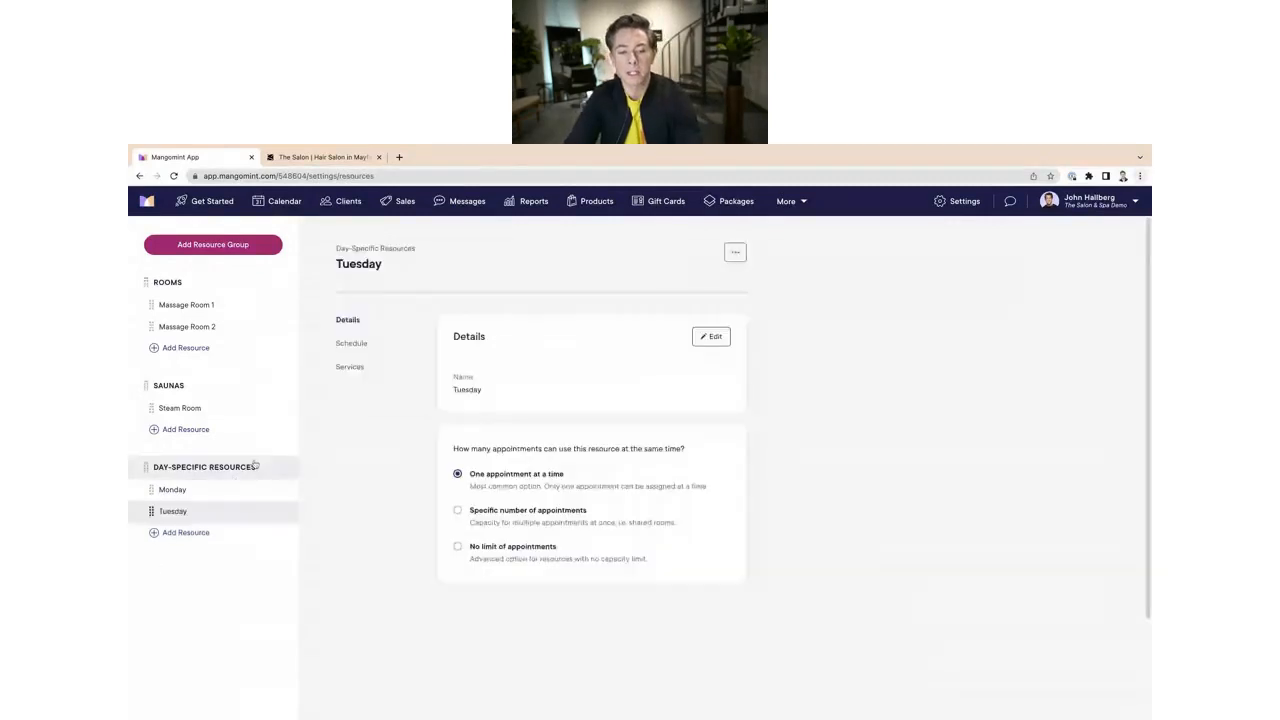
Step: Set the Monday resource's schedule to be available only on specific days/times
{"action": "left_click", "coordinate": [190, 490]}
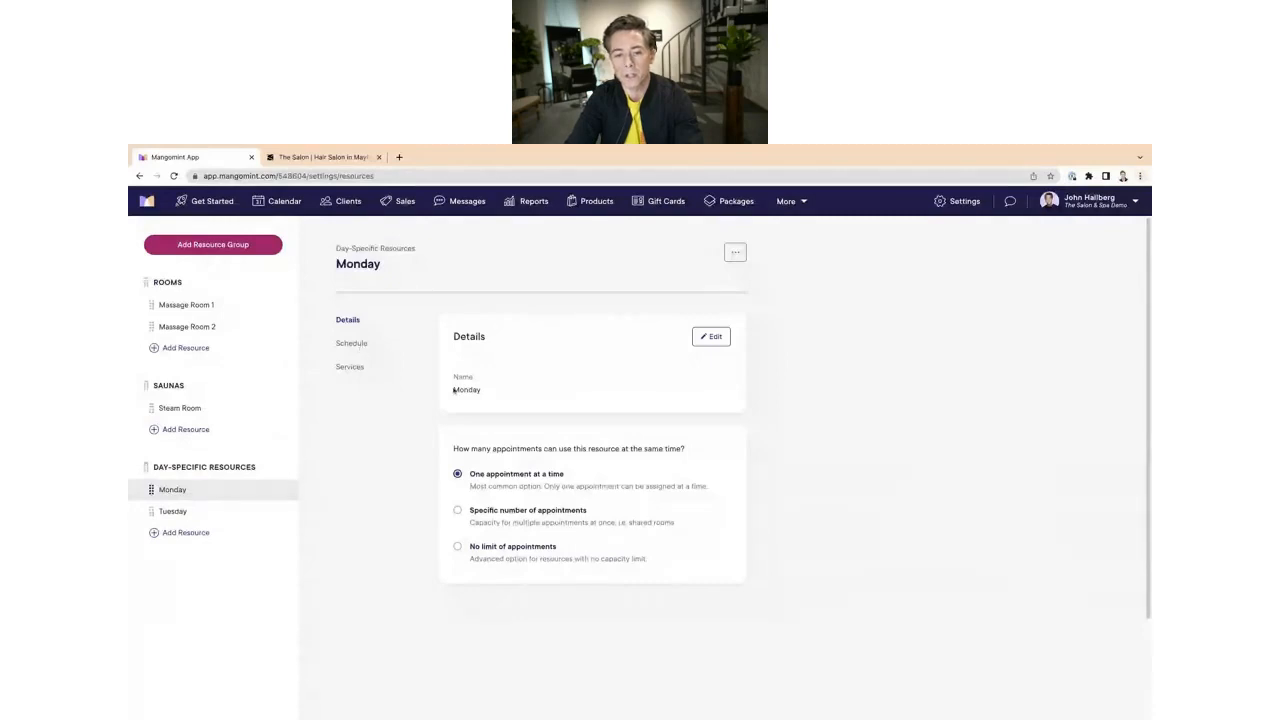
{"action": "left_click", "coordinate": [363, 345]}
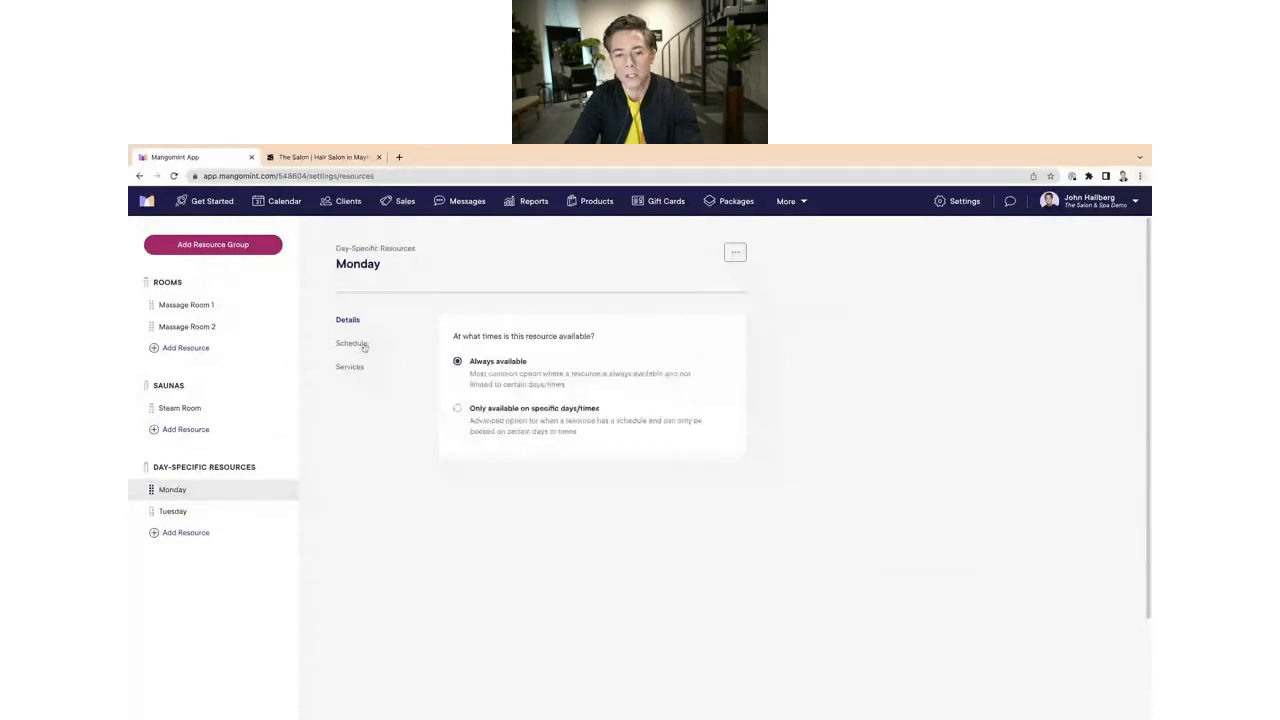
{"action": "left_click", "coordinate": [493, 416]}
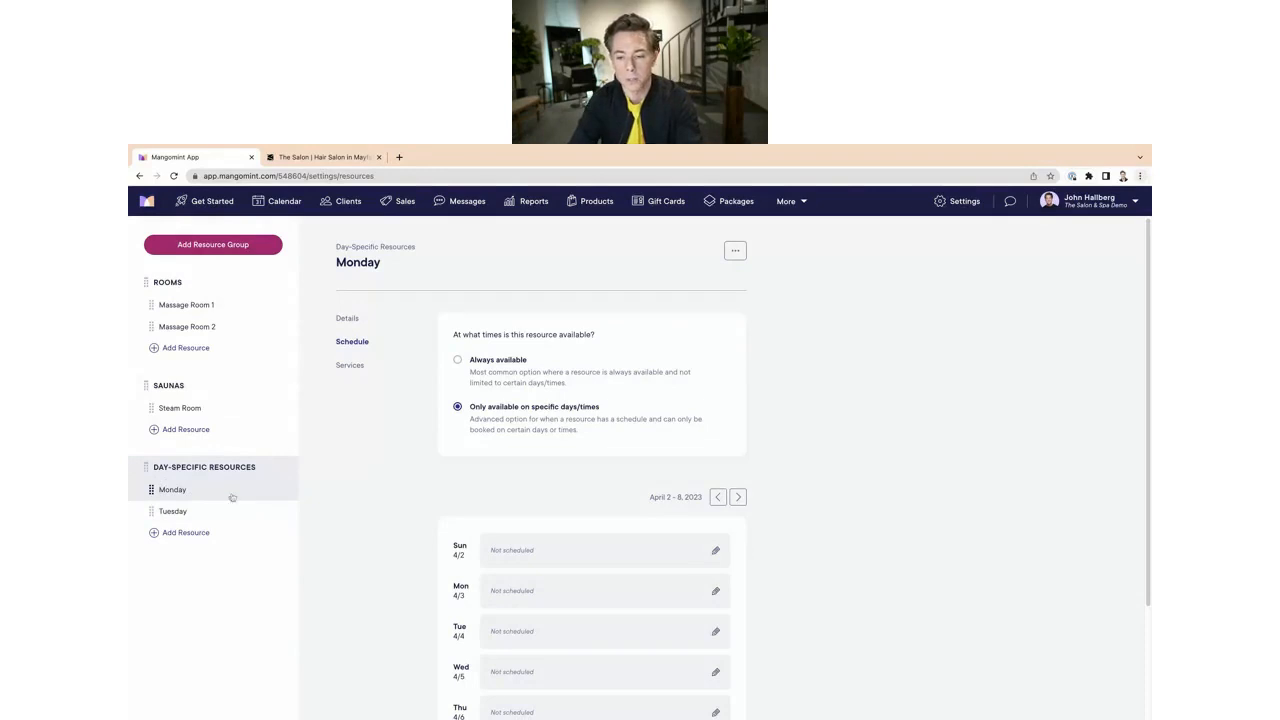
Step: Give the Monday resource a repeating Monday schedule from 7:00 AM to 7:00 PM
{"action": "scroll", "coordinate": [566, 482], "scroll_direction": "down", "scroll_amount": 1}
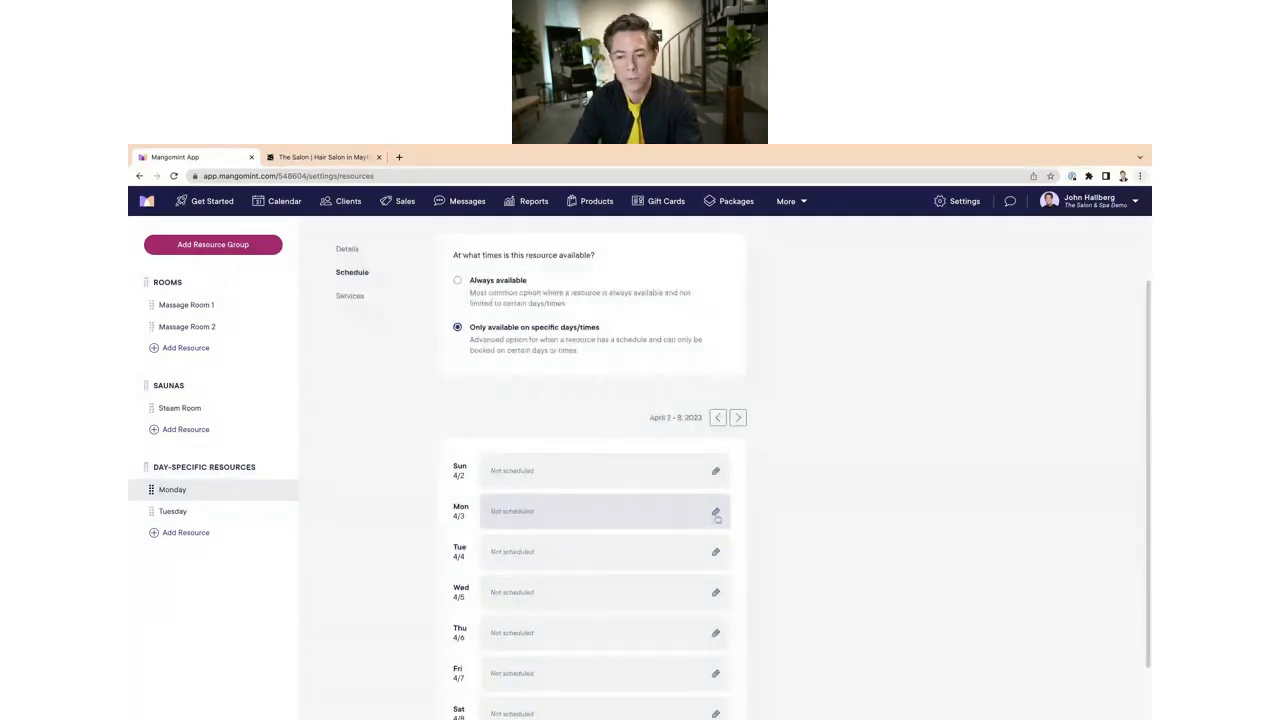
{"action": "left_click", "coordinate": [716, 512]}
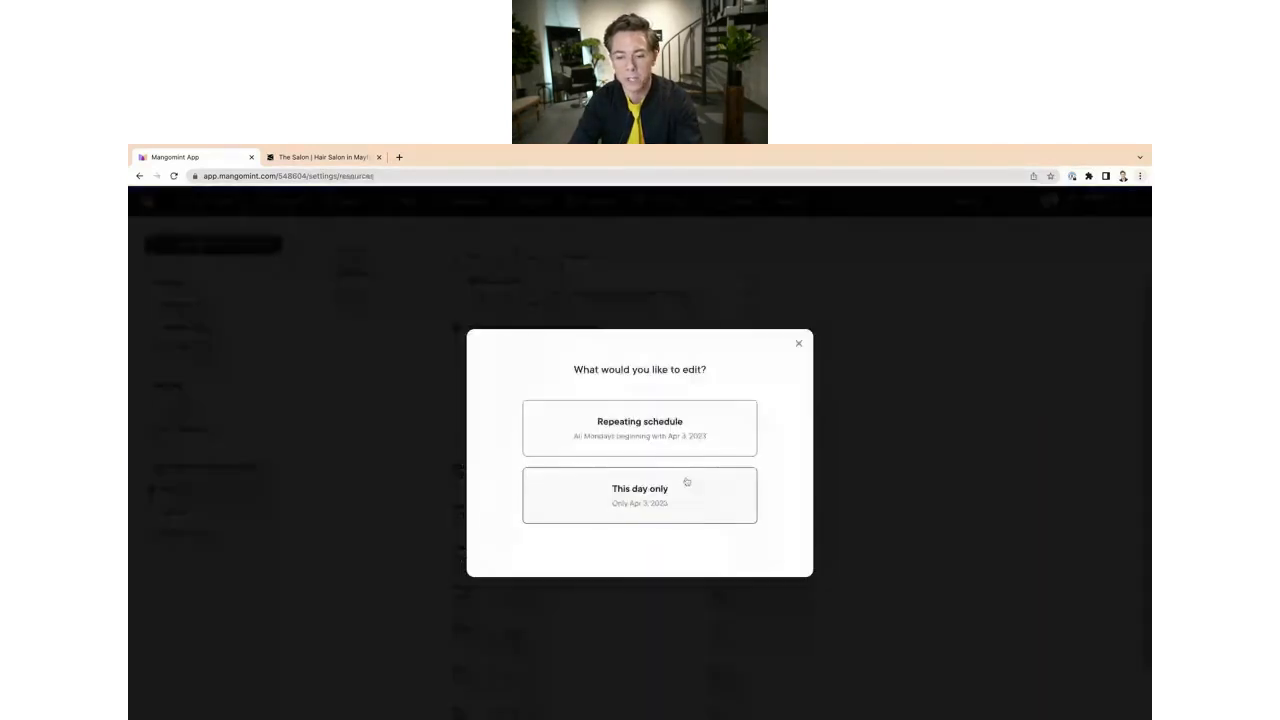
{"action": "left_click", "coordinate": [627, 430]}
{"action": "left_click", "coordinate": [613, 469]}
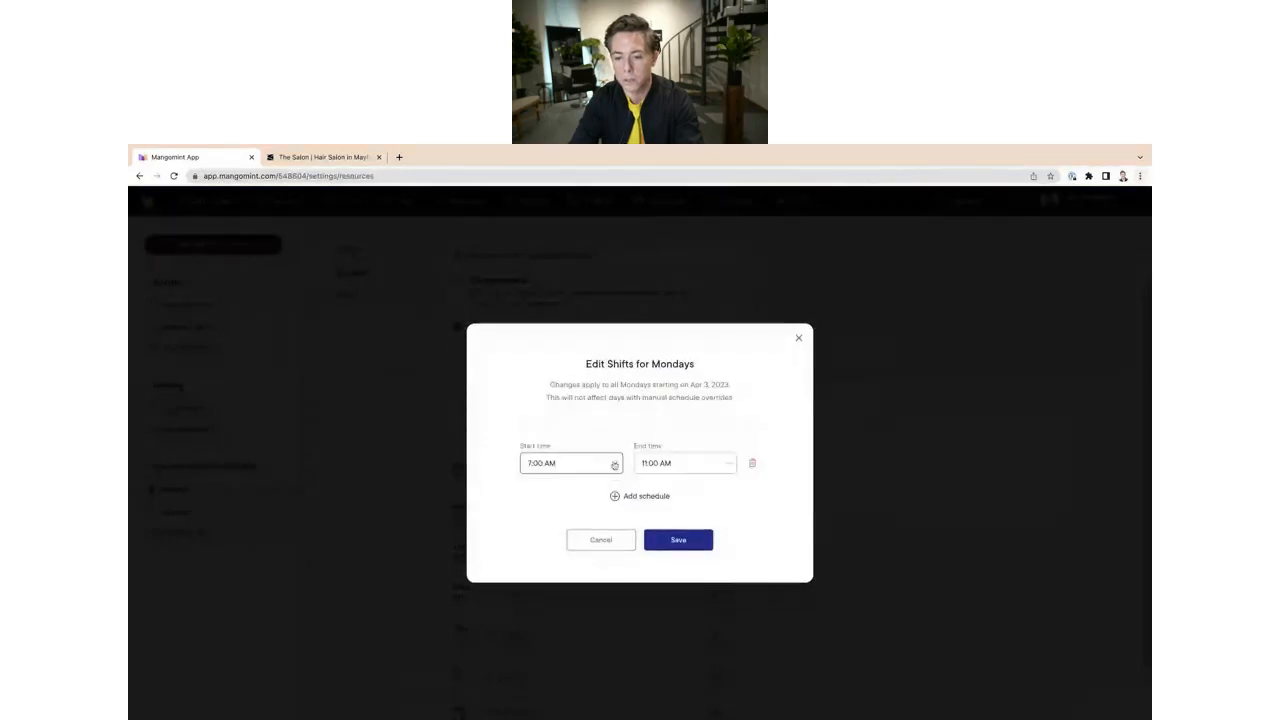
{"action": "left_click", "coordinate": [722, 464]}
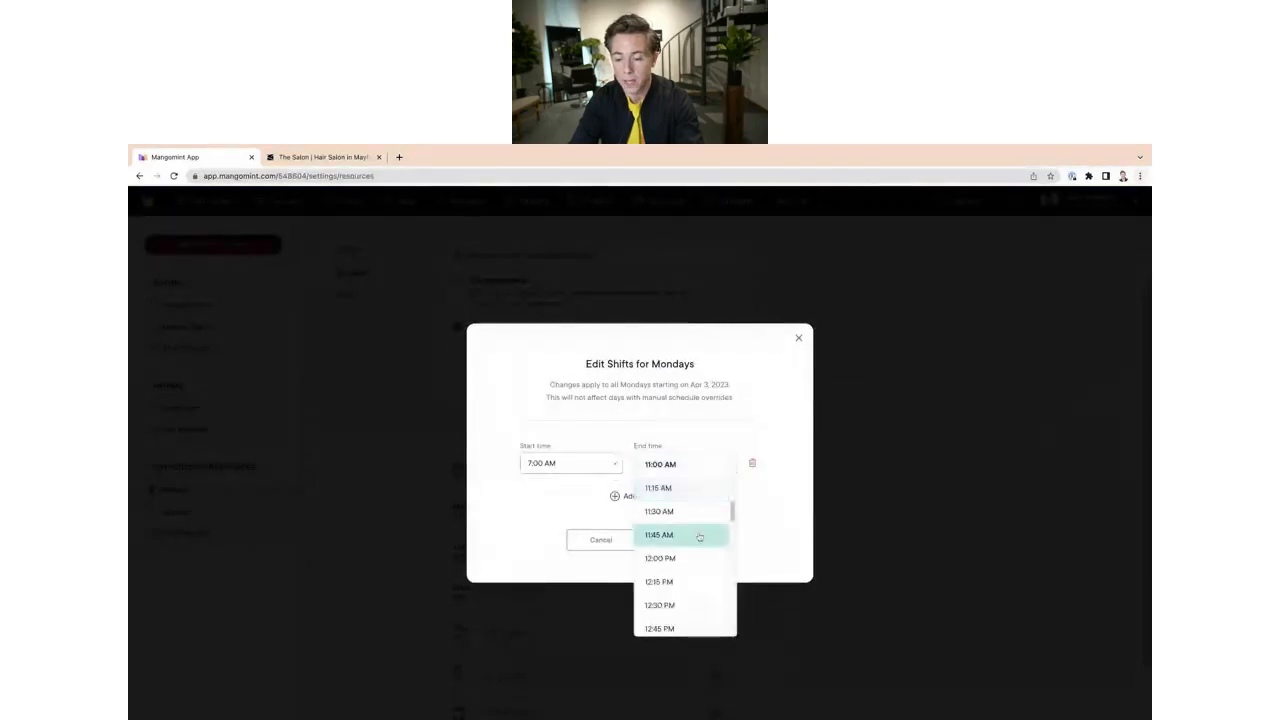
{"action": "scroll", "coordinate": [700, 534], "scroll_direction": "down", "scroll_amount": 5}
{"action": "scroll", "coordinate": [699, 538], "scroll_direction": "down", "scroll_amount": 6}
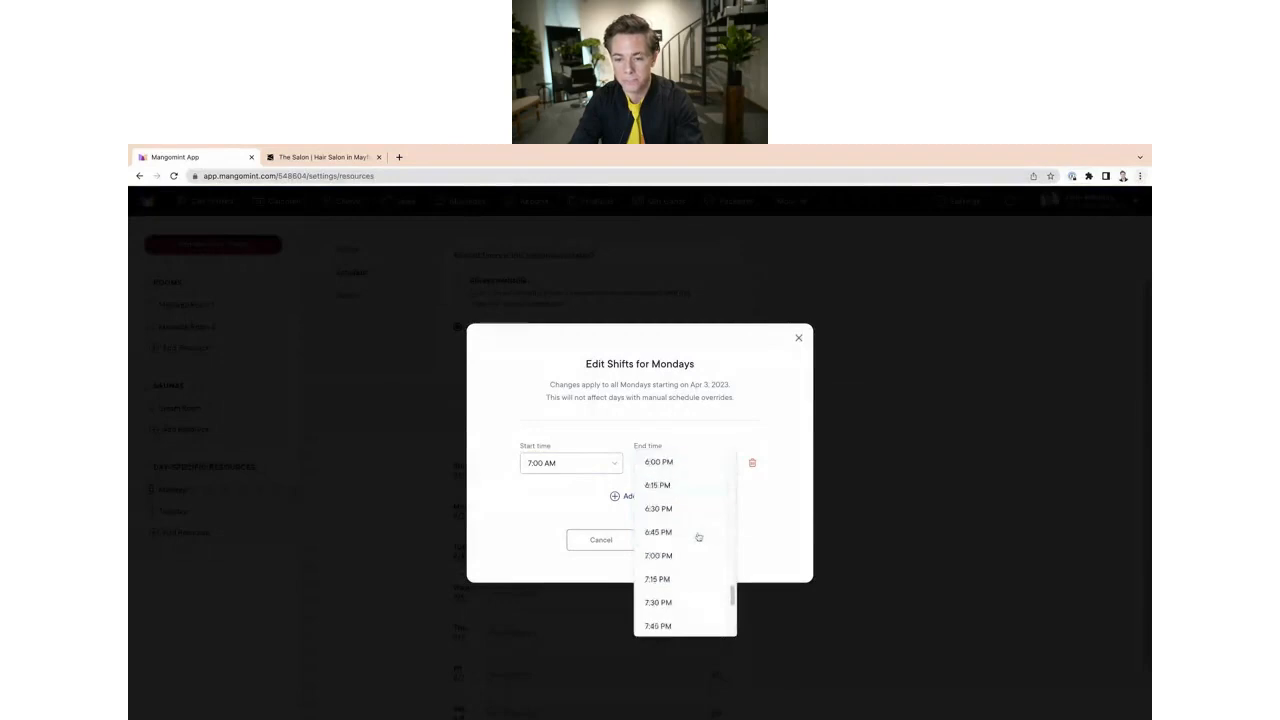
{"action": "left_click", "coordinate": [683, 562]}
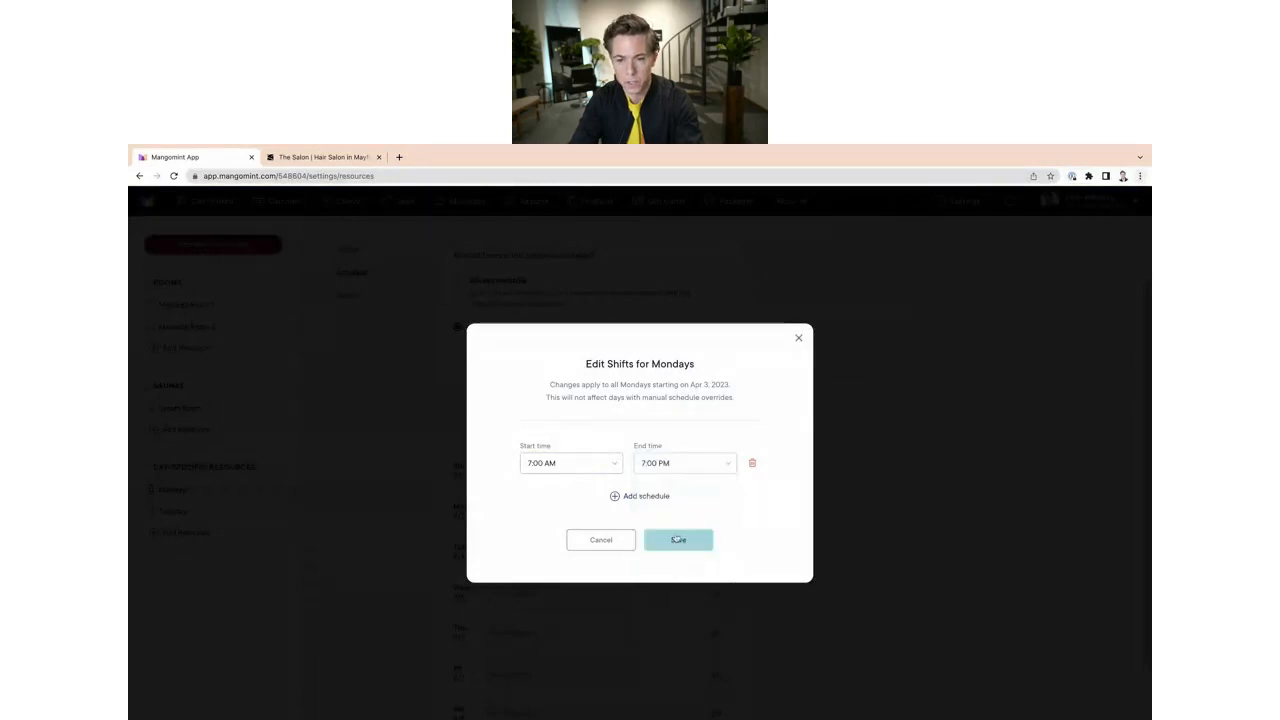
{"action": "left_click", "coordinate": [677, 541]}
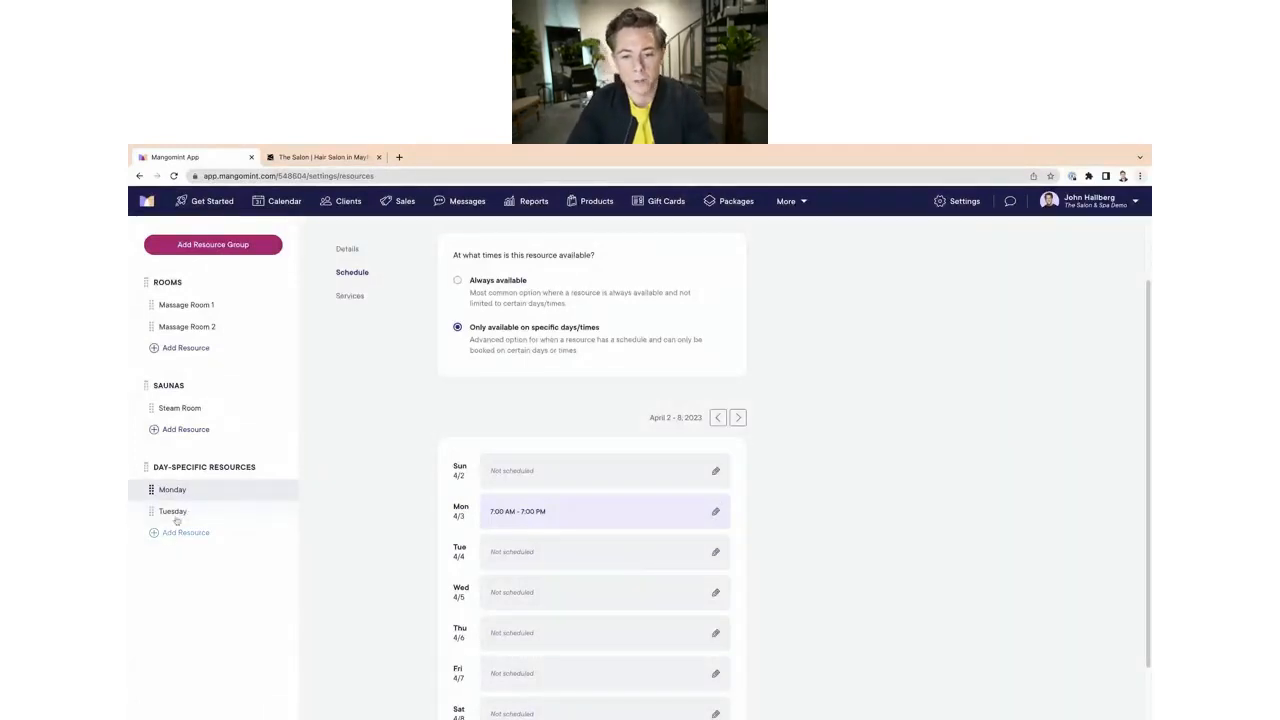
Step: Make the Tuesday resource available only on specific days/times, with a repeating Tuesday schedule from 7:00 AM to 7:00 PM
{"action": "left_click", "coordinate": [177, 516]}
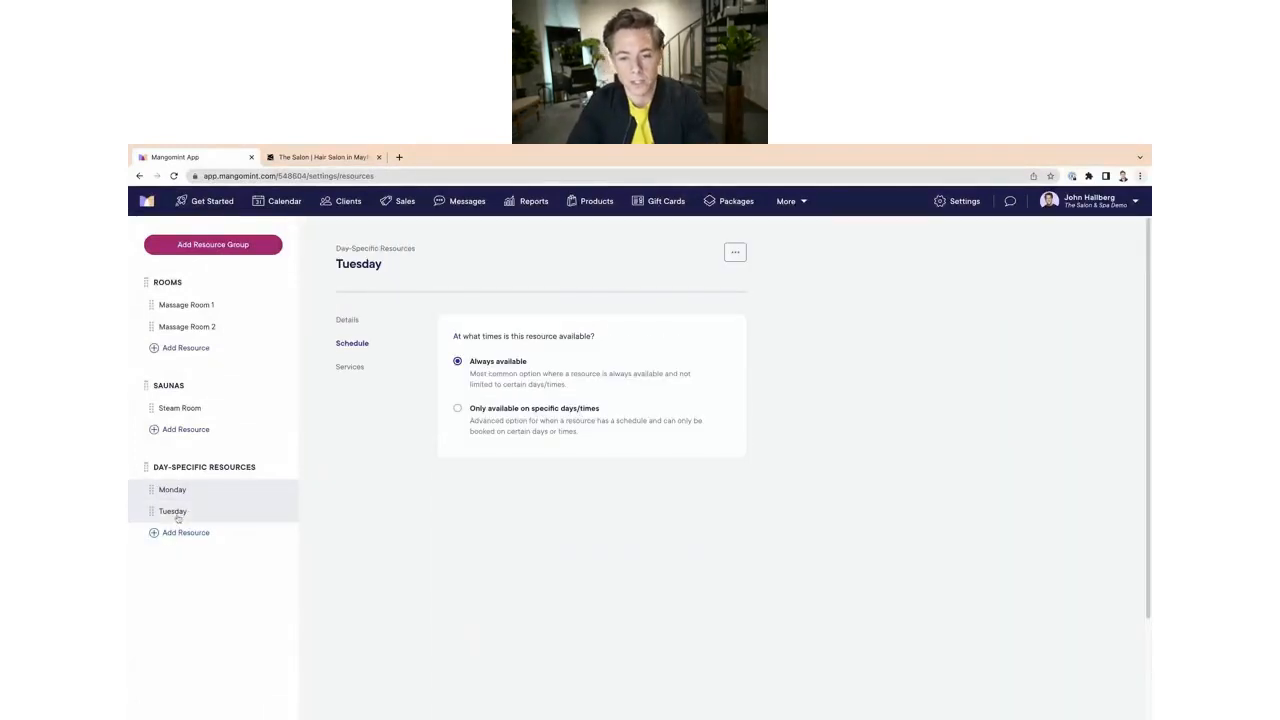
{"action": "left_click", "coordinate": [458, 409]}
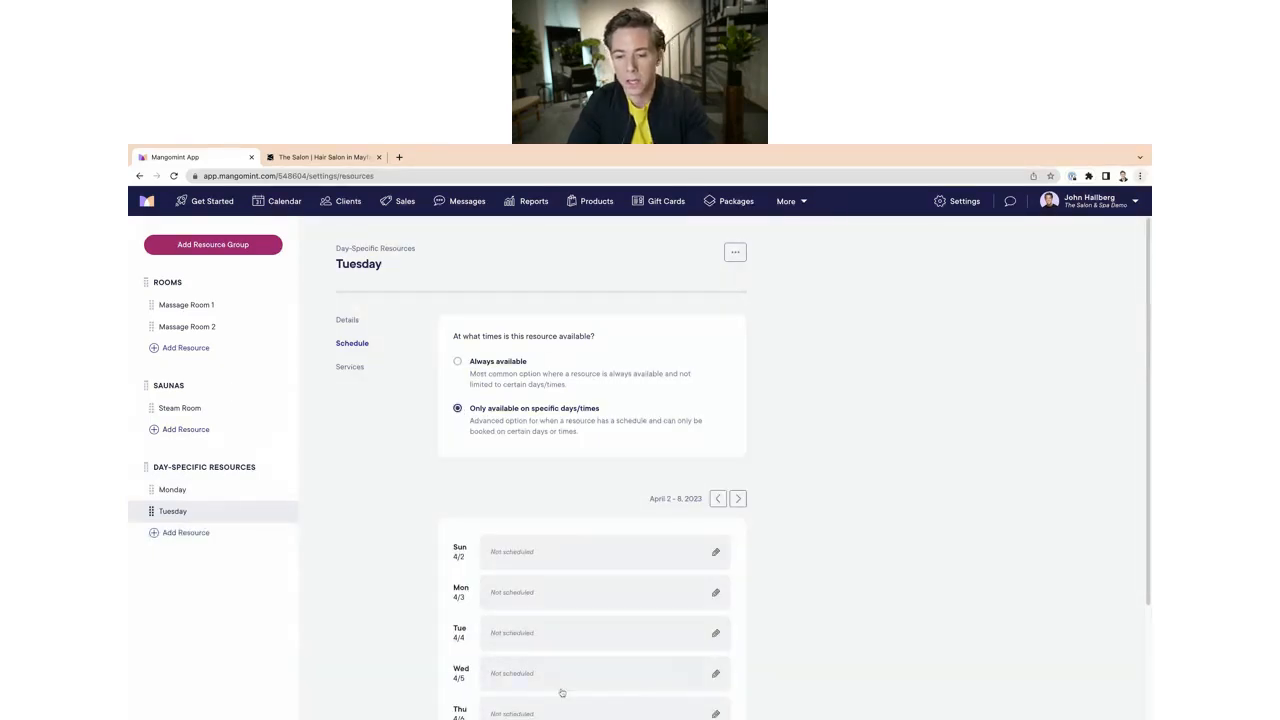
{"action": "left_click", "coordinate": [712, 638]}
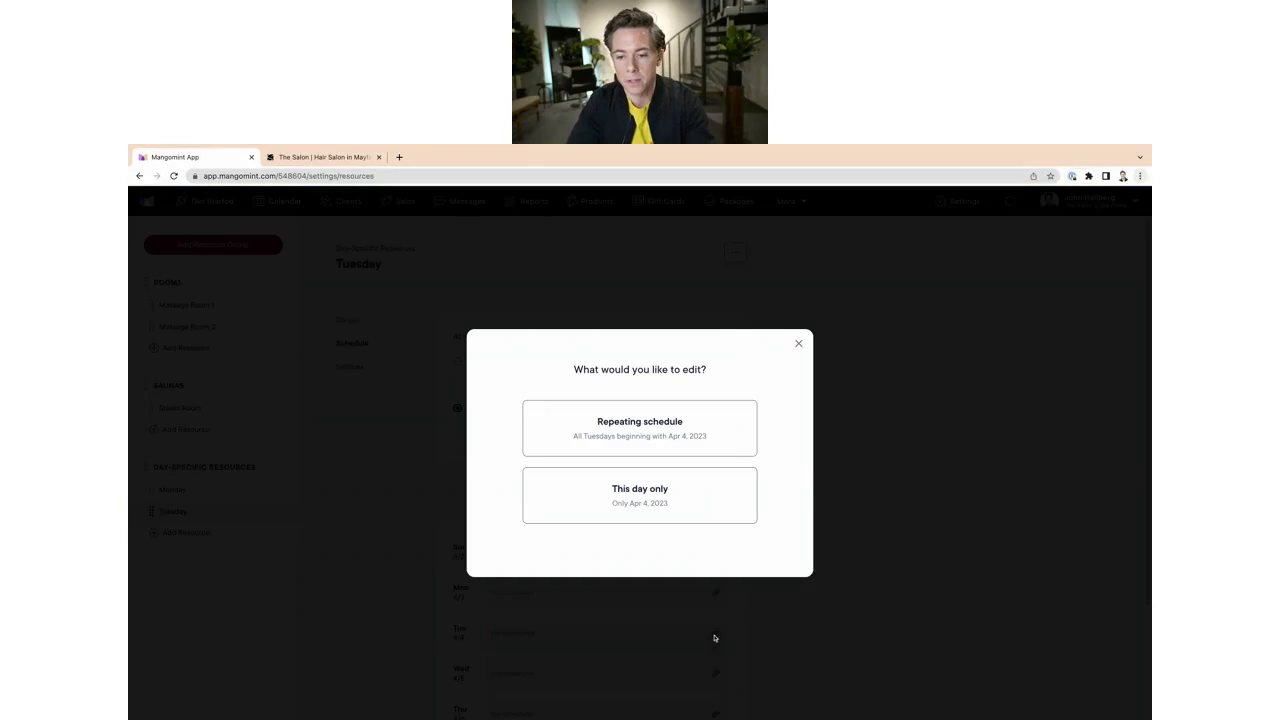
{"action": "left_click", "coordinate": [638, 432]}
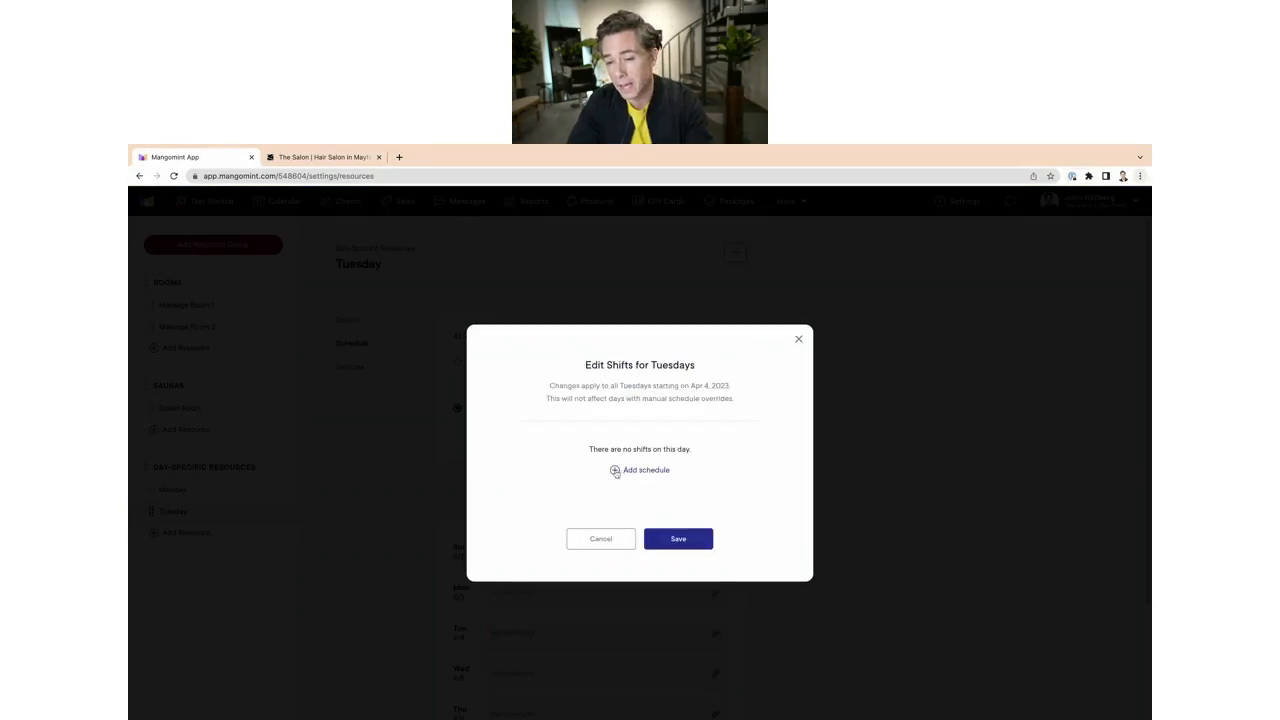
{"action": "left_click", "coordinate": [614, 470]}
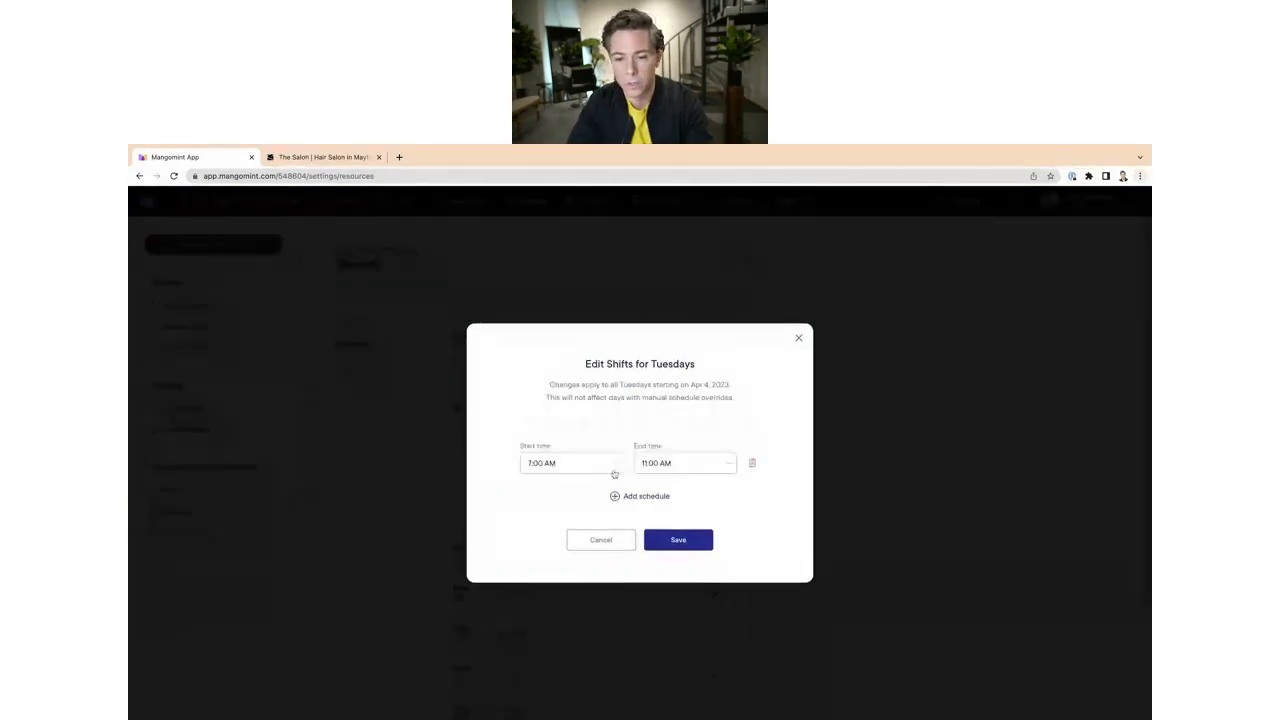
{"action": "left_click", "coordinate": [595, 468]}
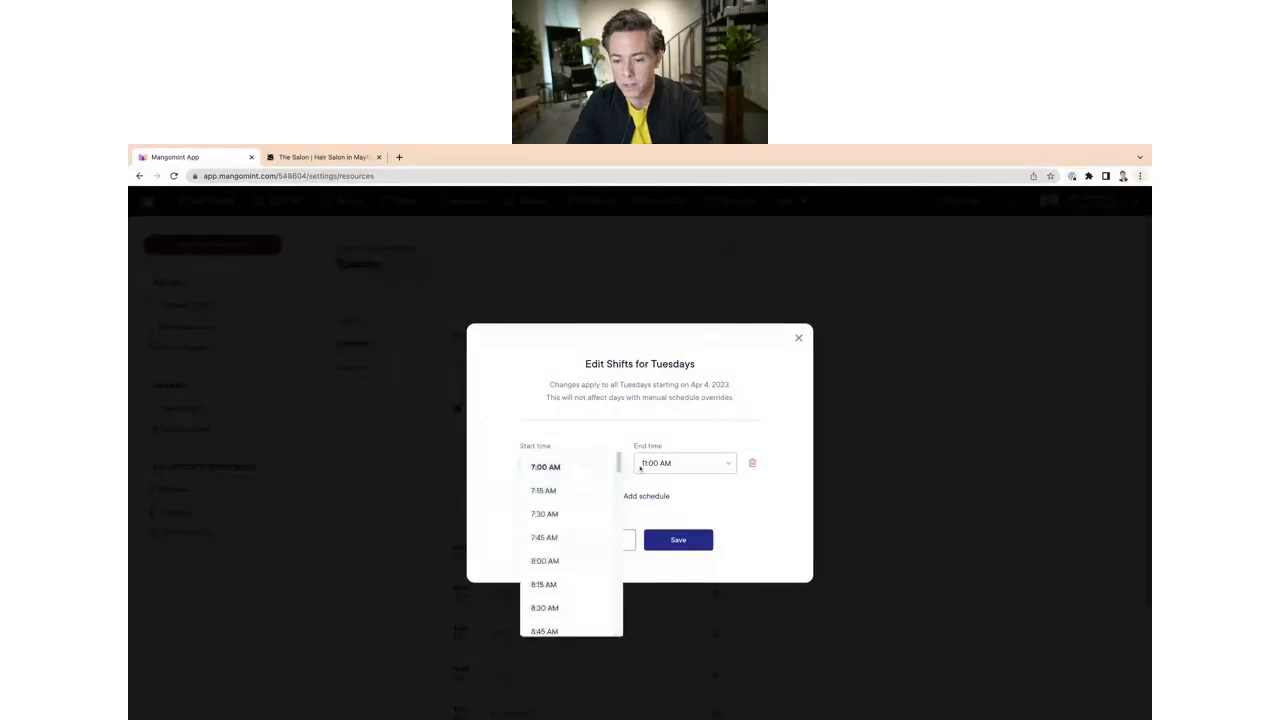
{"action": "left_click", "coordinate": [595, 466]}
{"action": "left_click", "coordinate": [652, 463]}
{"action": "scroll", "coordinate": [655, 598], "scroll_direction": "down", "scroll_amount": 5}
{"action": "scroll", "coordinate": [655, 598], "scroll_direction": "down", "scroll_amount": 5}
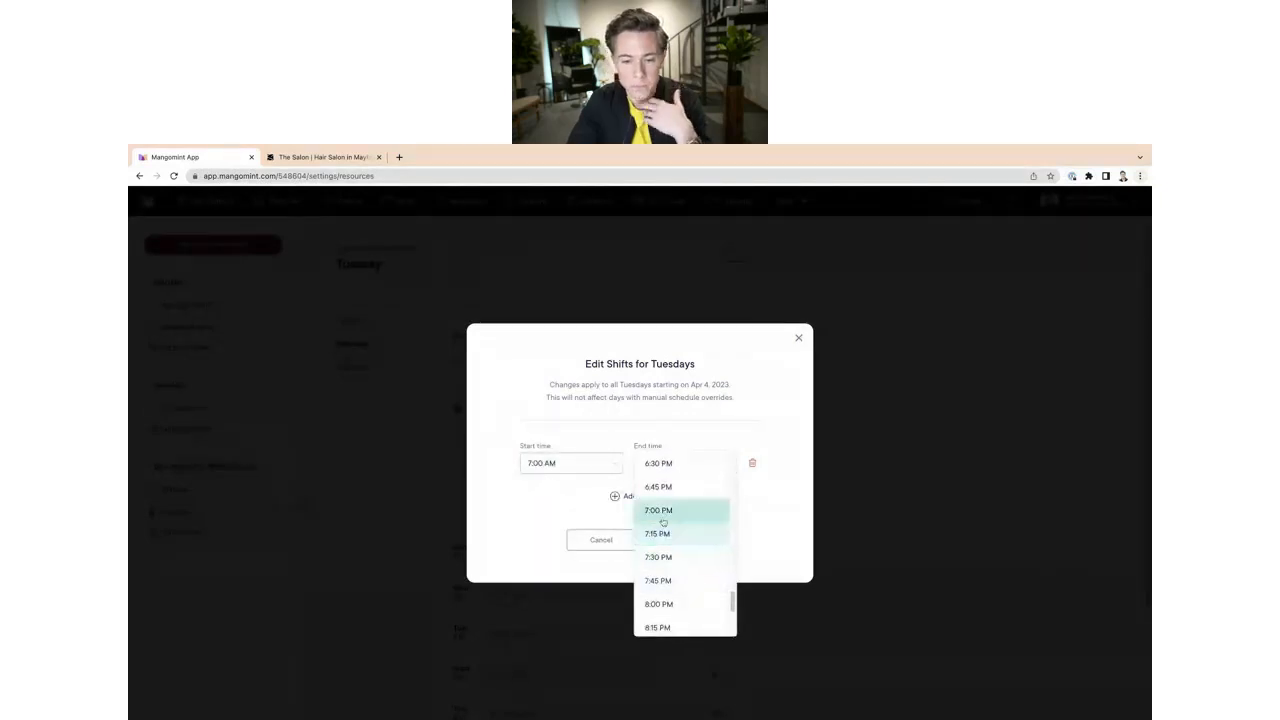
{"action": "left_click", "coordinate": [660, 510]}
{"action": "left_click", "coordinate": [676, 541]}
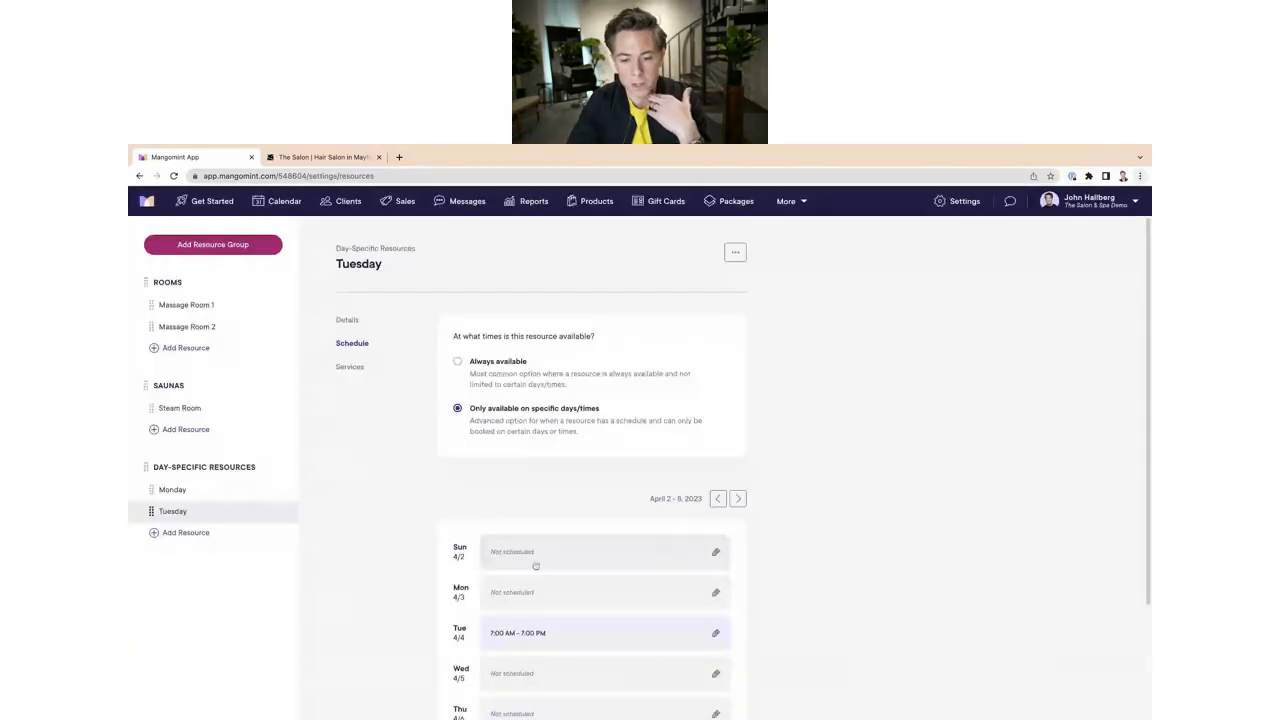
Step: Set both the Monday and Tuesday resources to allow no limit of appointments at the same time
{"action": "left_click", "coordinate": [206, 490]}
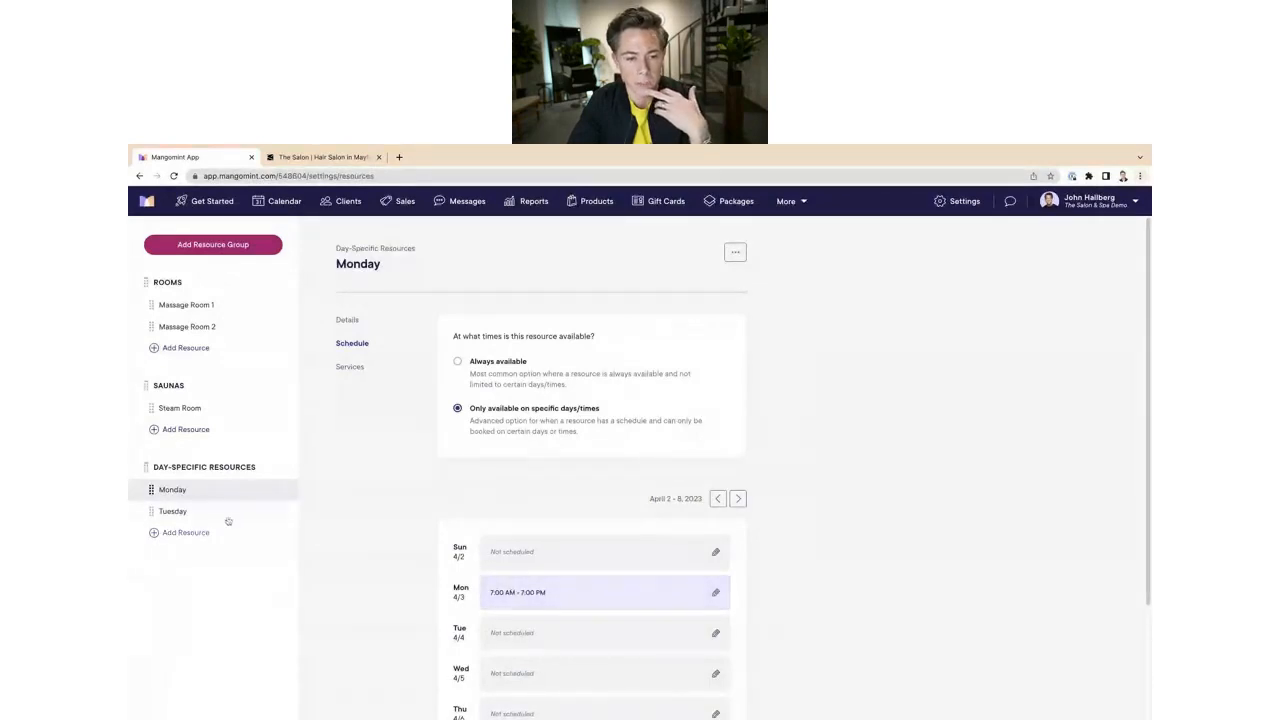
{"action": "left_click", "coordinate": [190, 512]}
{"action": "left_click", "coordinate": [184, 491]}
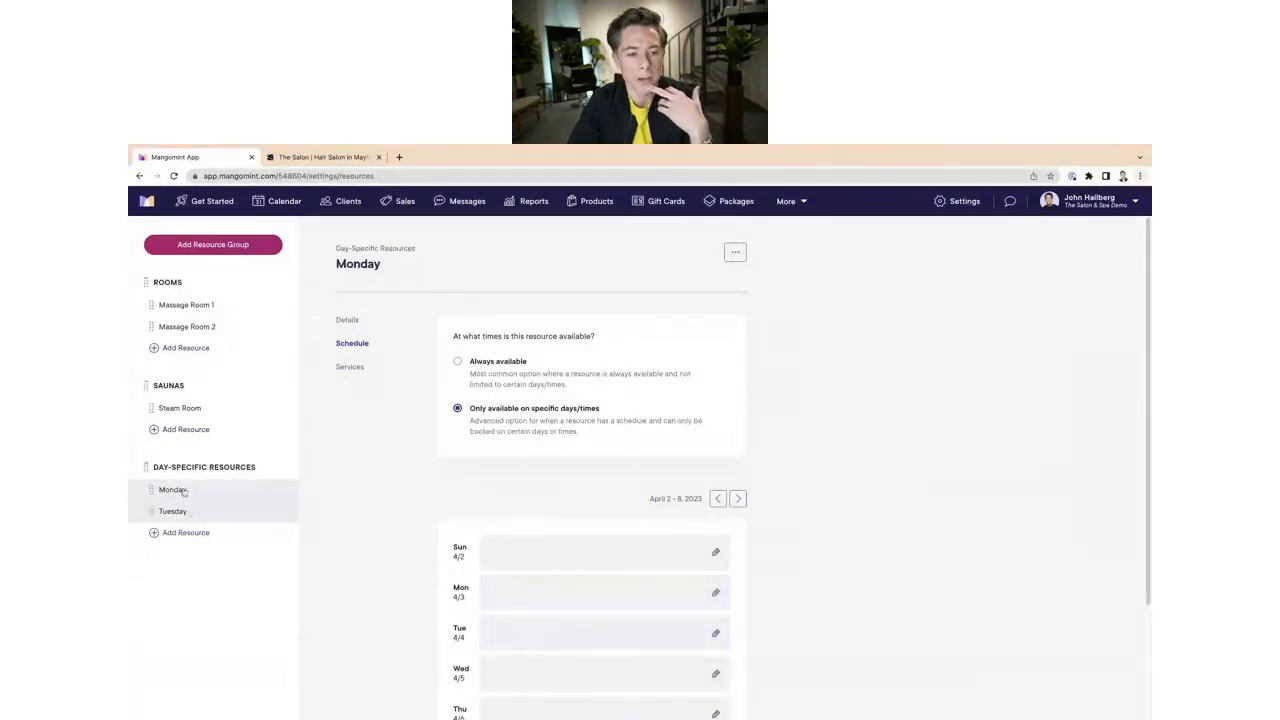
{"action": "left_click", "coordinate": [348, 320]}
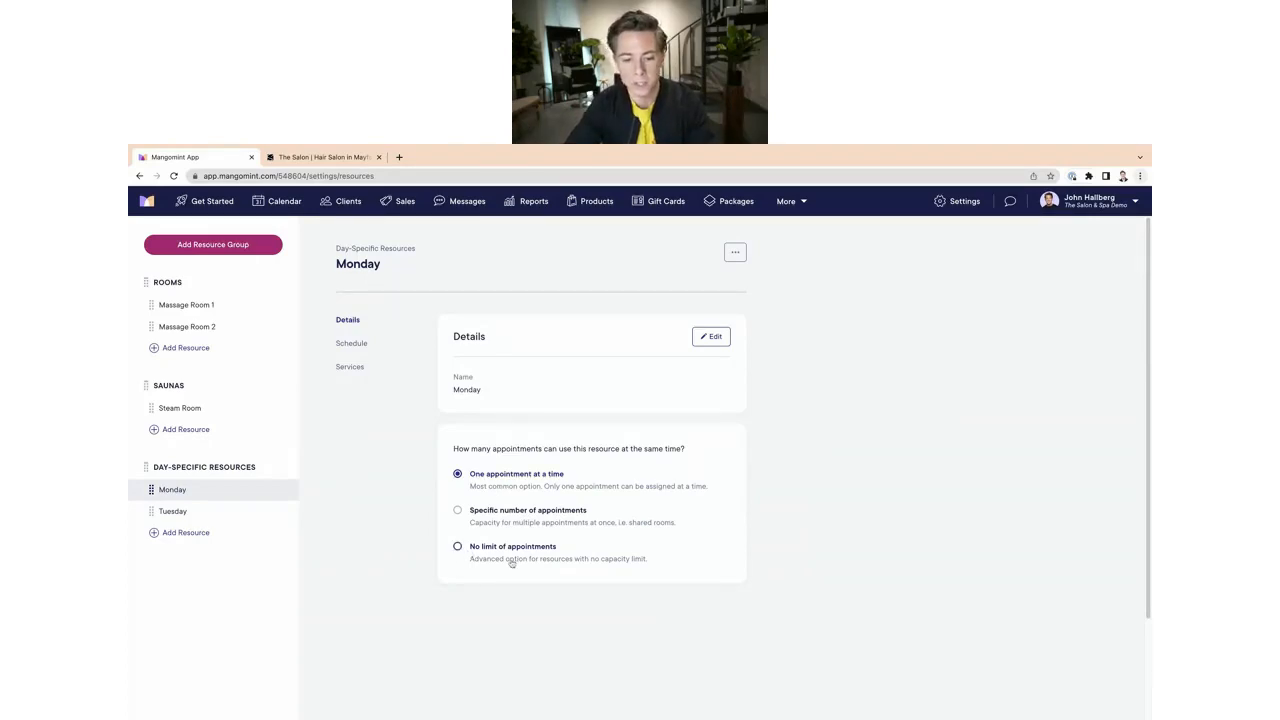
{"action": "left_click", "coordinate": [459, 548]}
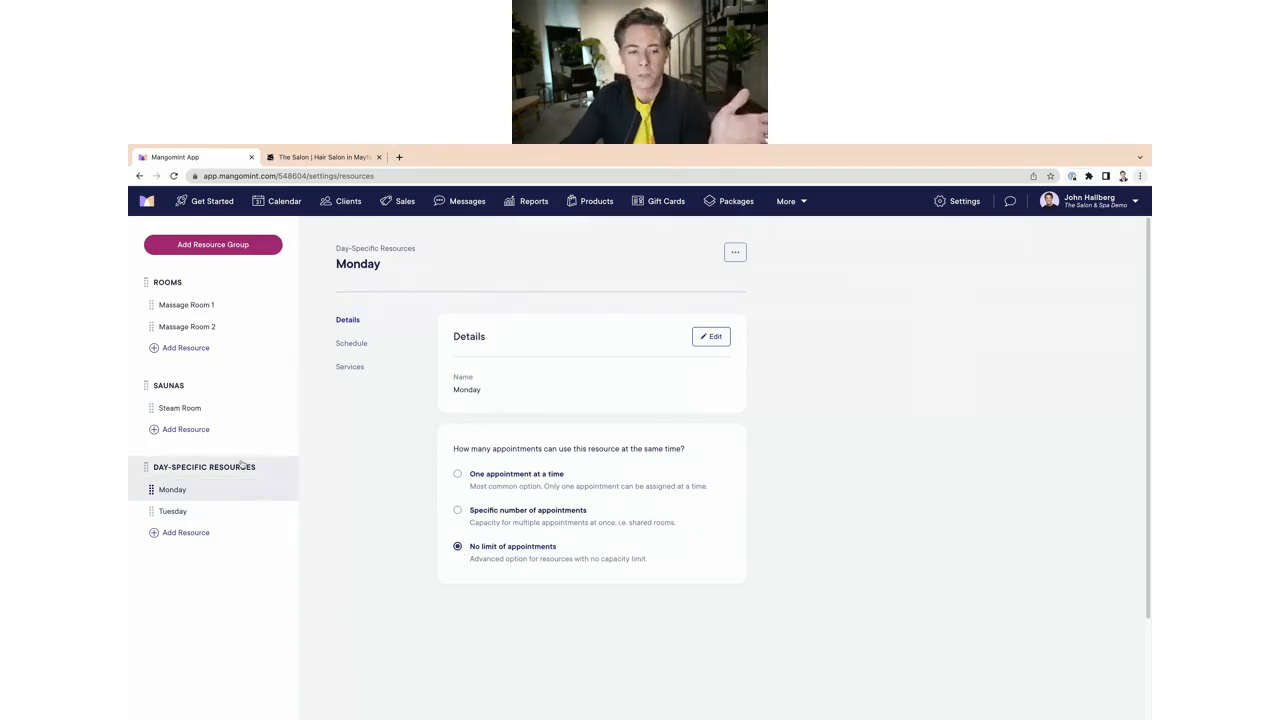
{"action": "left_click", "coordinate": [190, 514]}
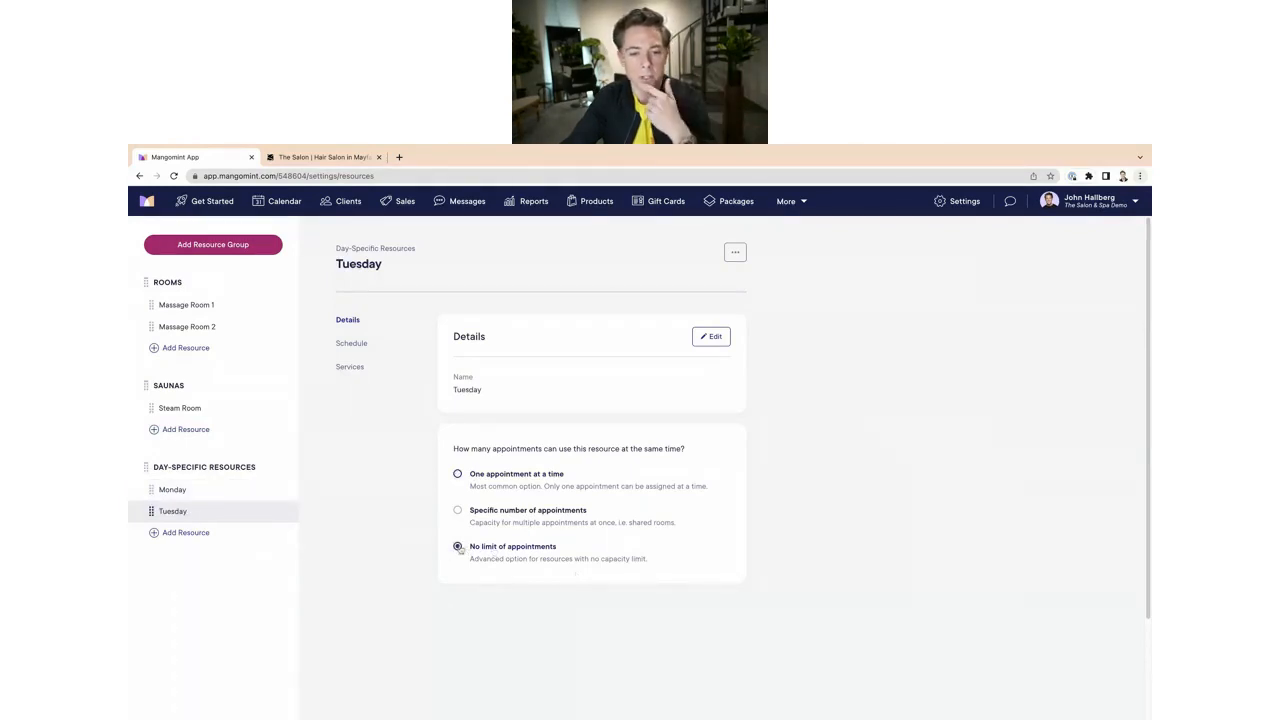
{"action": "left_click", "coordinate": [458, 547]}
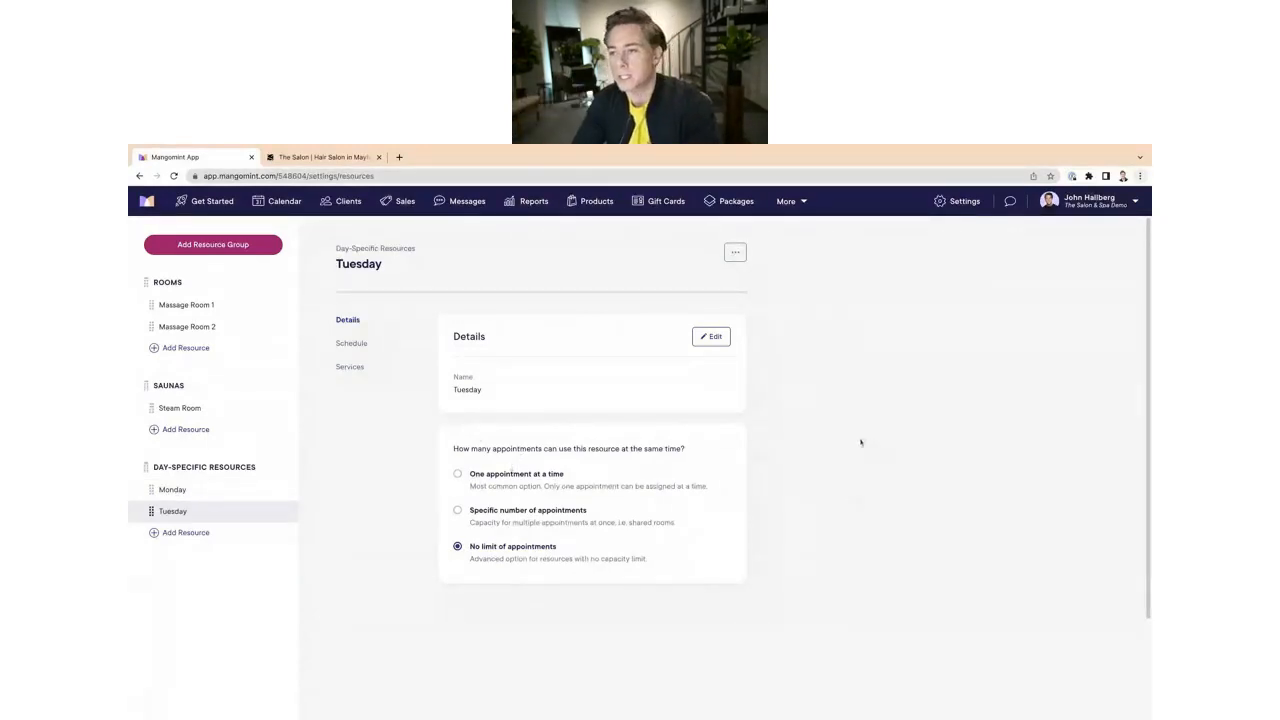
Step: Add a resource requirement using the Day-Specific Resources group to the Permanent Makeup service Microblading
{"action": "left_click", "coordinate": [960, 203]}
{"action": "left_click", "coordinate": [772, 322]}
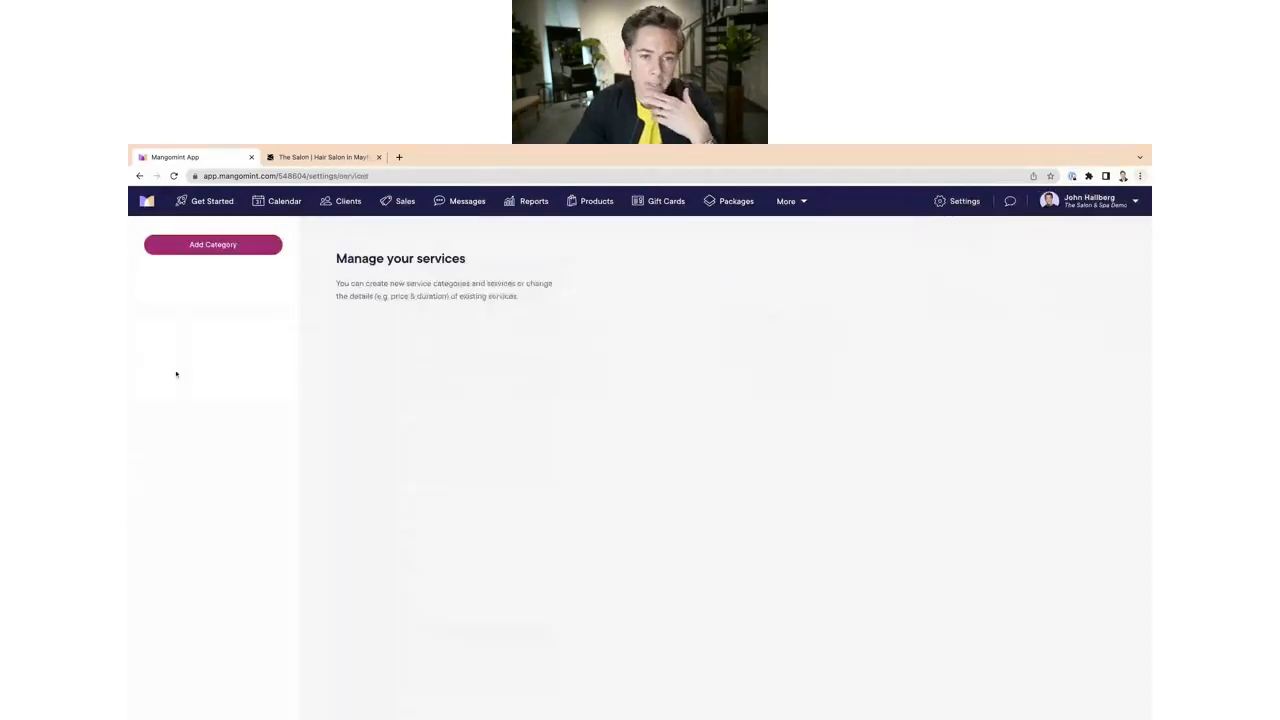
{"action": "scroll", "coordinate": [296, 261], "scroll_direction": "down", "scroll_amount": 2}
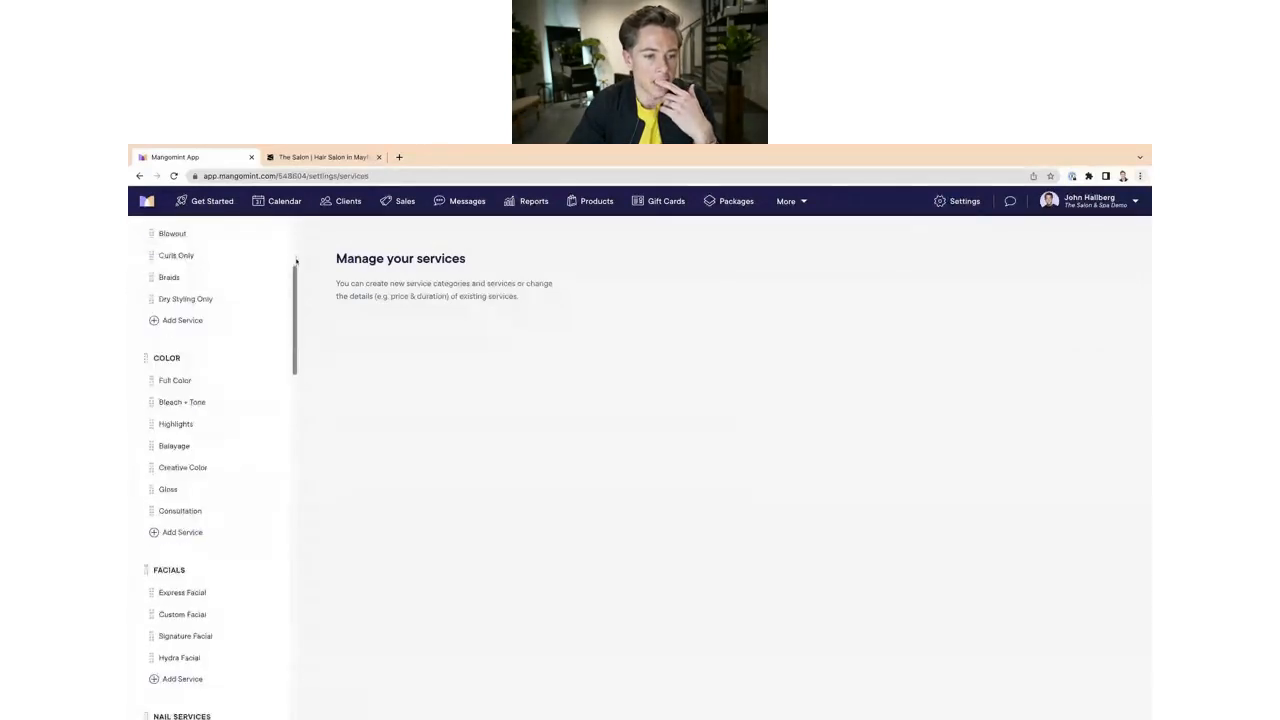
{"action": "scroll", "coordinate": [296, 261], "scroll_direction": "down", "scroll_amount": 10}
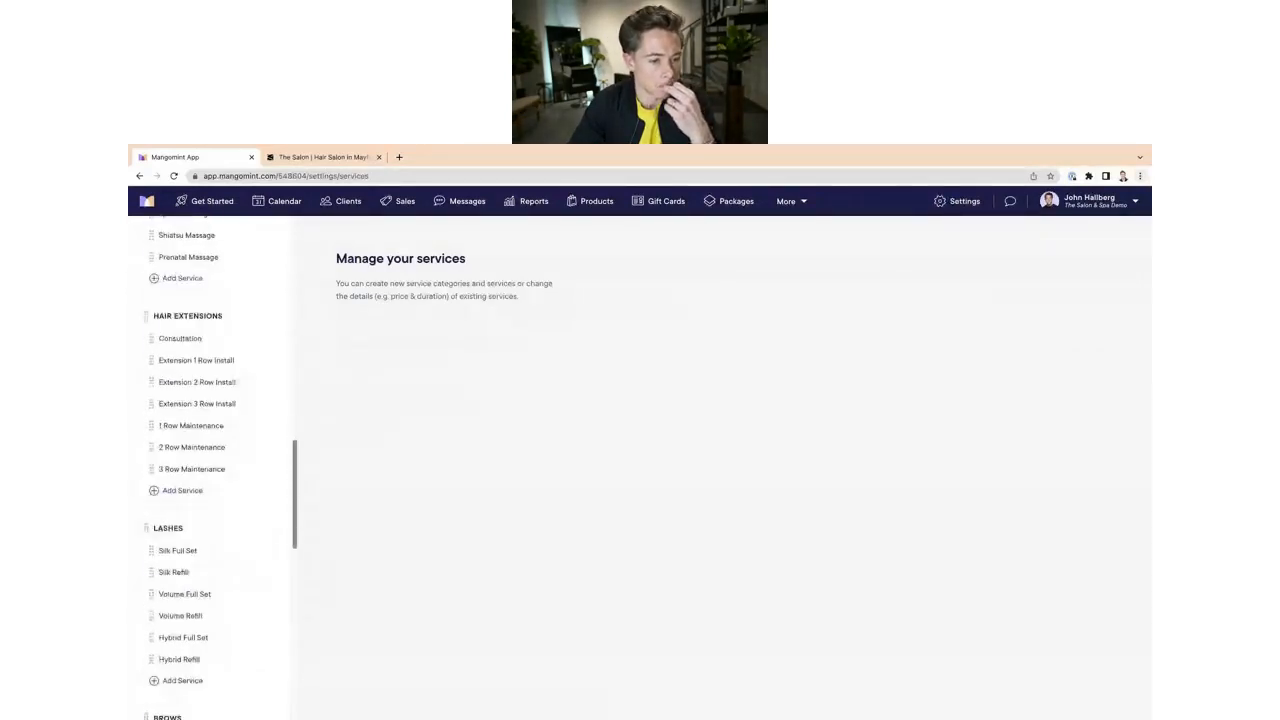
{"action": "scroll", "coordinate": [221, 470], "scroll_direction": "down", "scroll_amount": 8}
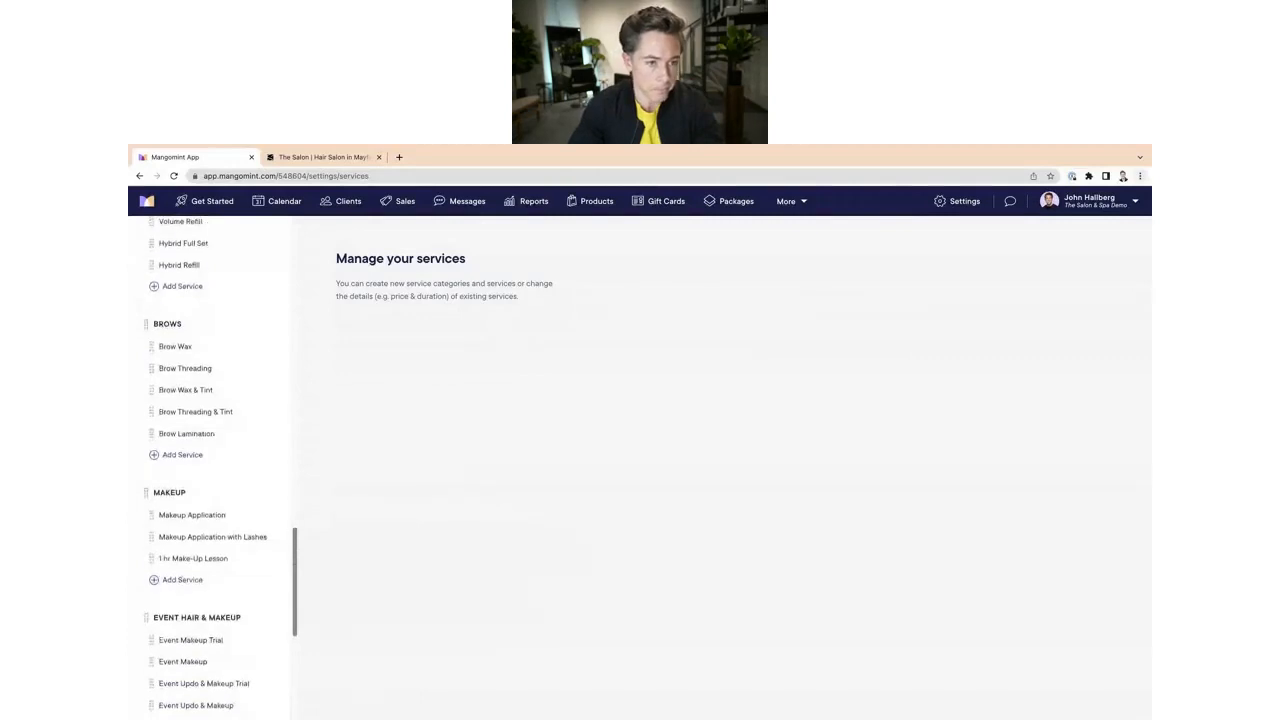
{"action": "scroll", "coordinate": [221, 470], "scroll_direction": "down", "scroll_amount": 1}
{"action": "scroll", "coordinate": [221, 470], "scroll_direction": "up", "scroll_amount": 8}
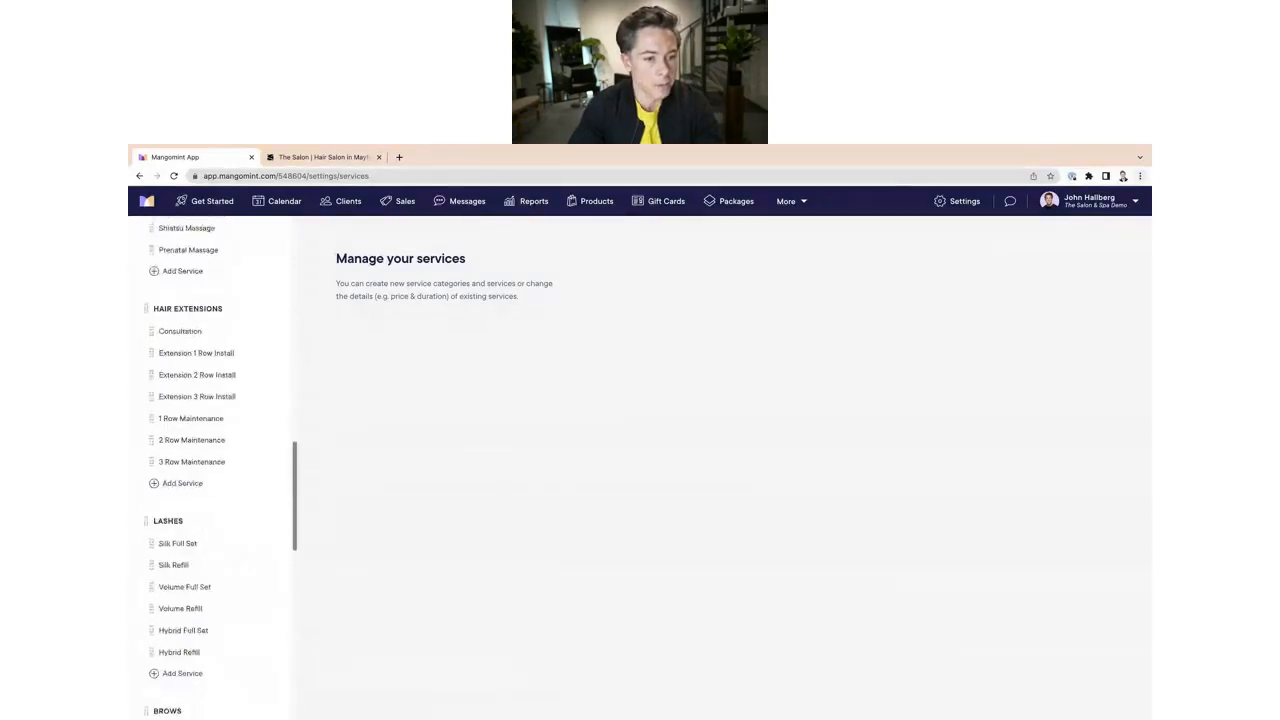
{"action": "scroll", "coordinate": [221, 470], "scroll_direction": "up", "scroll_amount": 10}
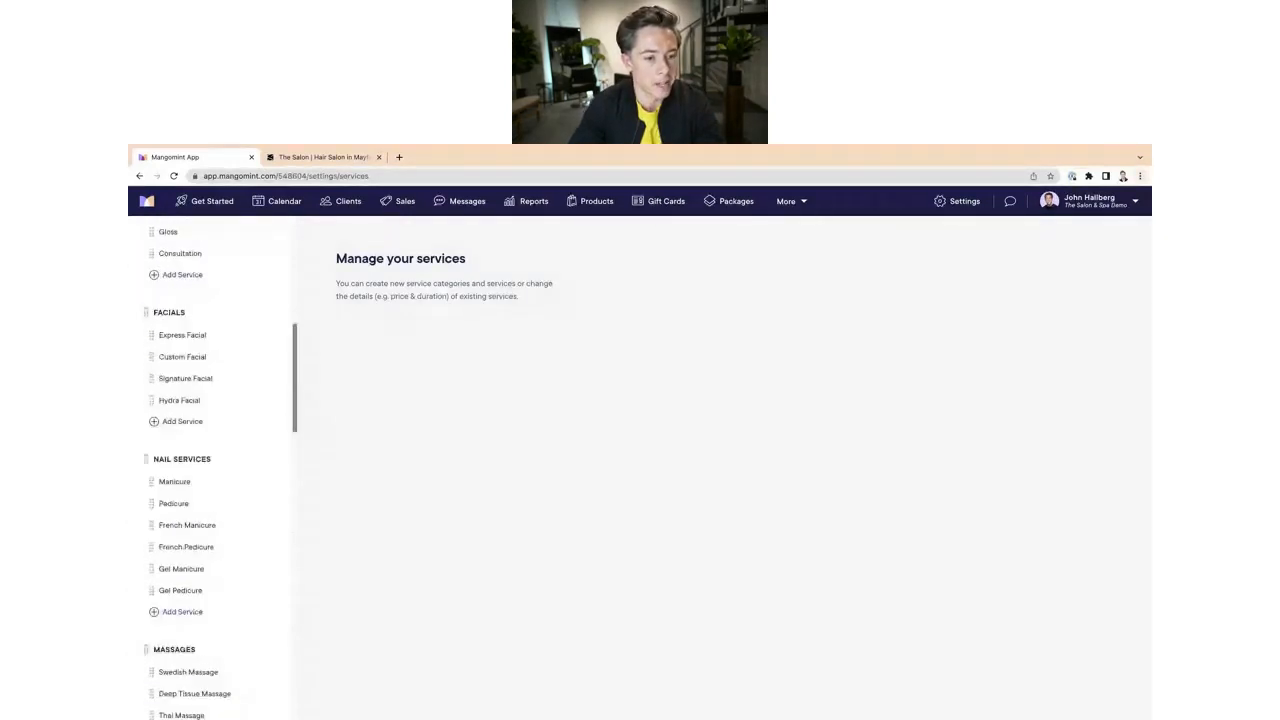
{"action": "scroll", "coordinate": [221, 470], "scroll_direction": "up", "scroll_amount": 5}
{"action": "scroll", "coordinate": [221, 470], "scroll_direction": "down", "scroll_amount": 15}
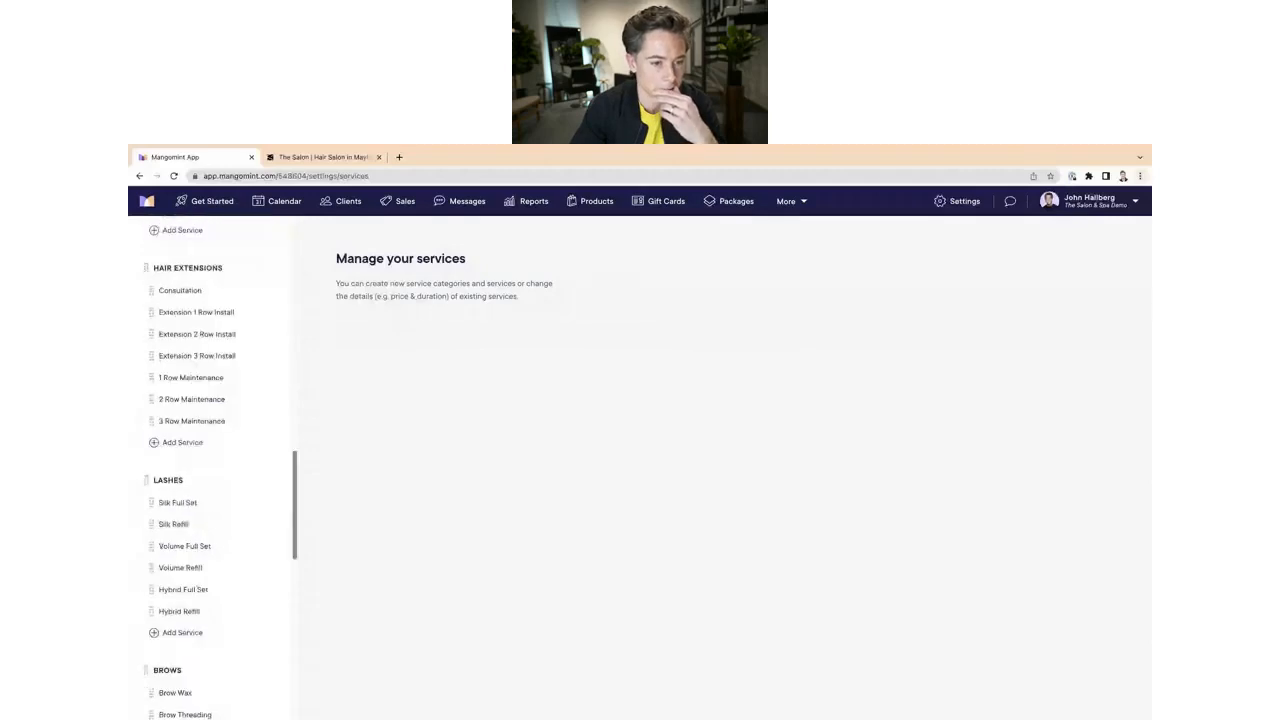
{"action": "scroll", "coordinate": [215, 470], "scroll_direction": "down", "scroll_amount": 10}
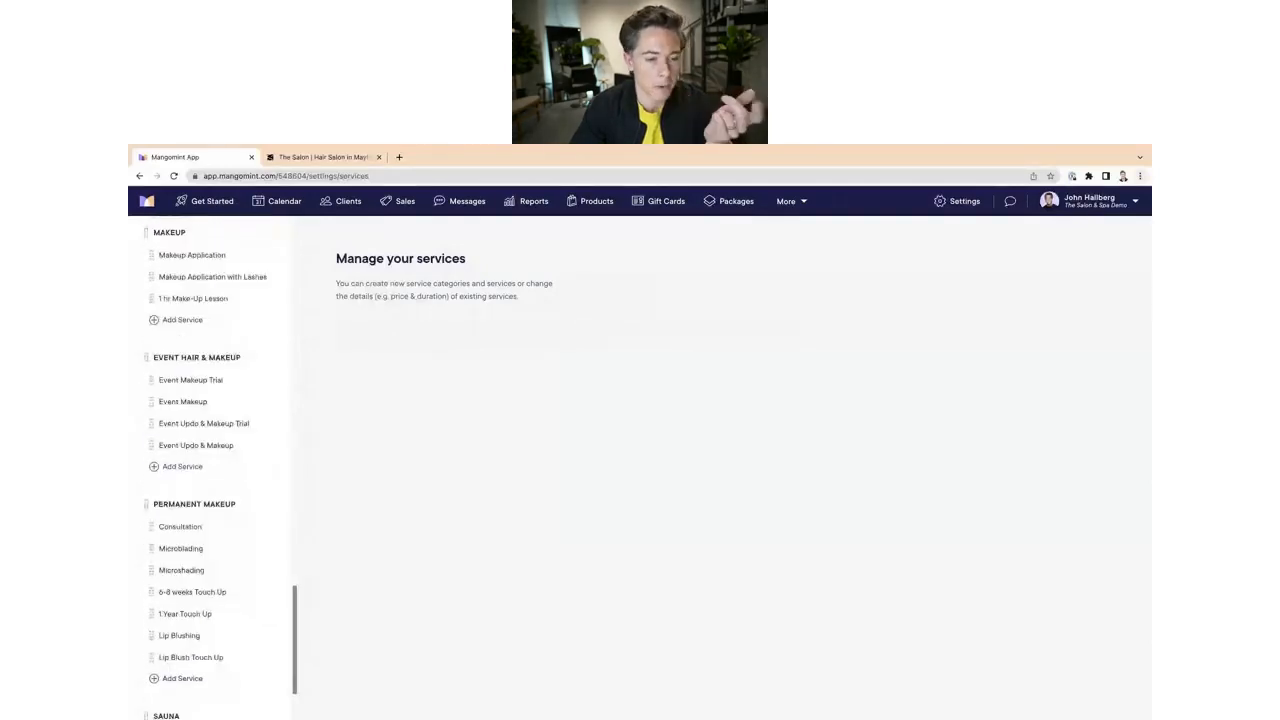
{"action": "scroll", "coordinate": [254, 477], "scroll_direction": "down", "scroll_amount": 2}
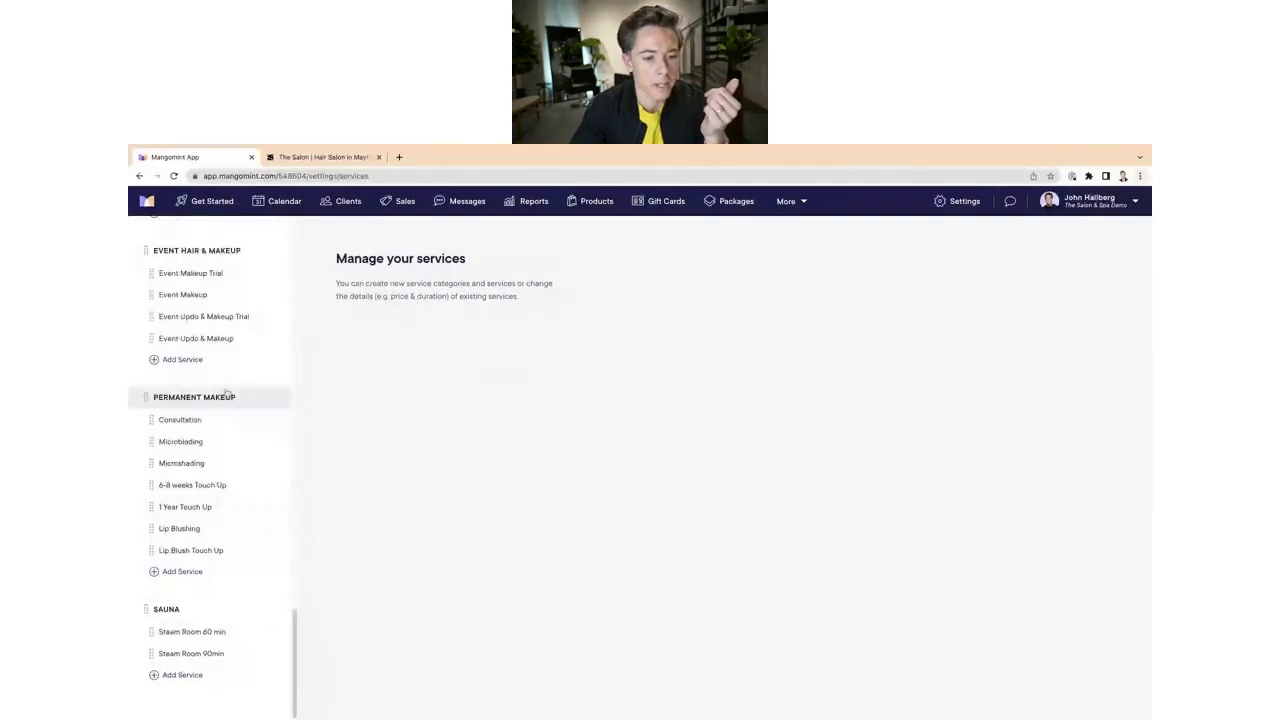
{"action": "left_click", "coordinate": [190, 442]}
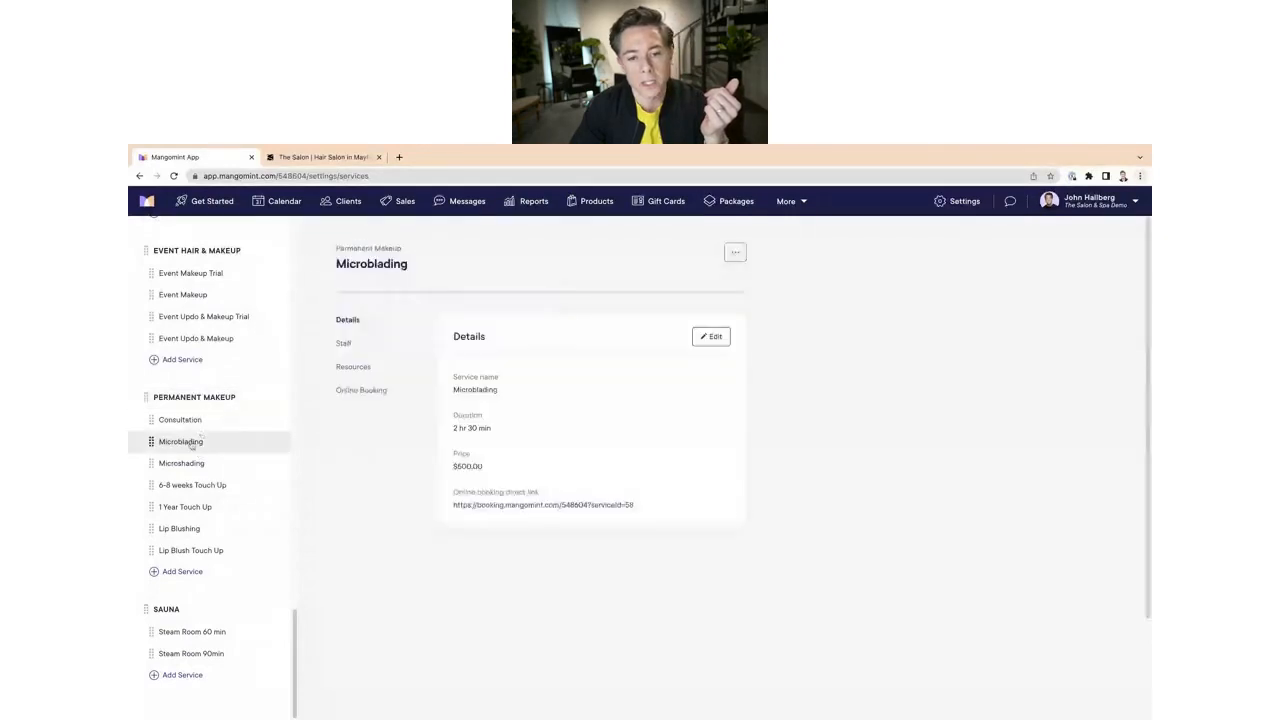
{"action": "left_click", "coordinate": [358, 372]}
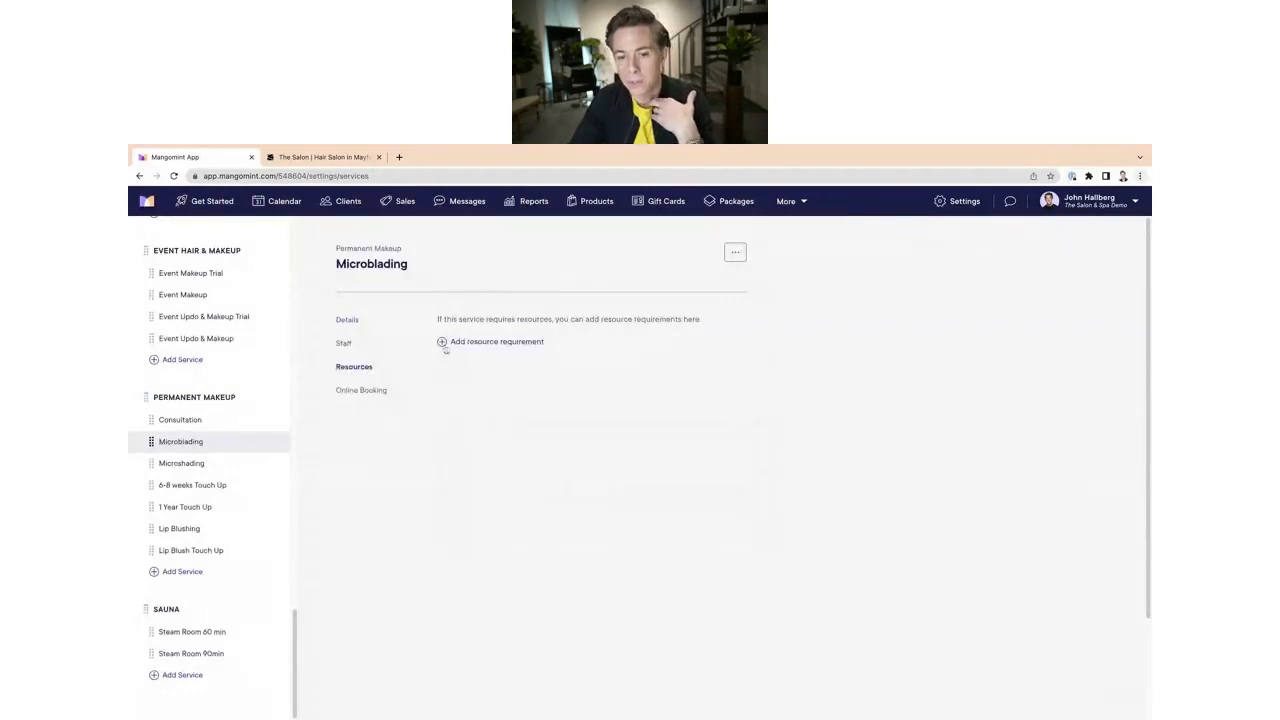
{"action": "left_click", "coordinate": [442, 342]}
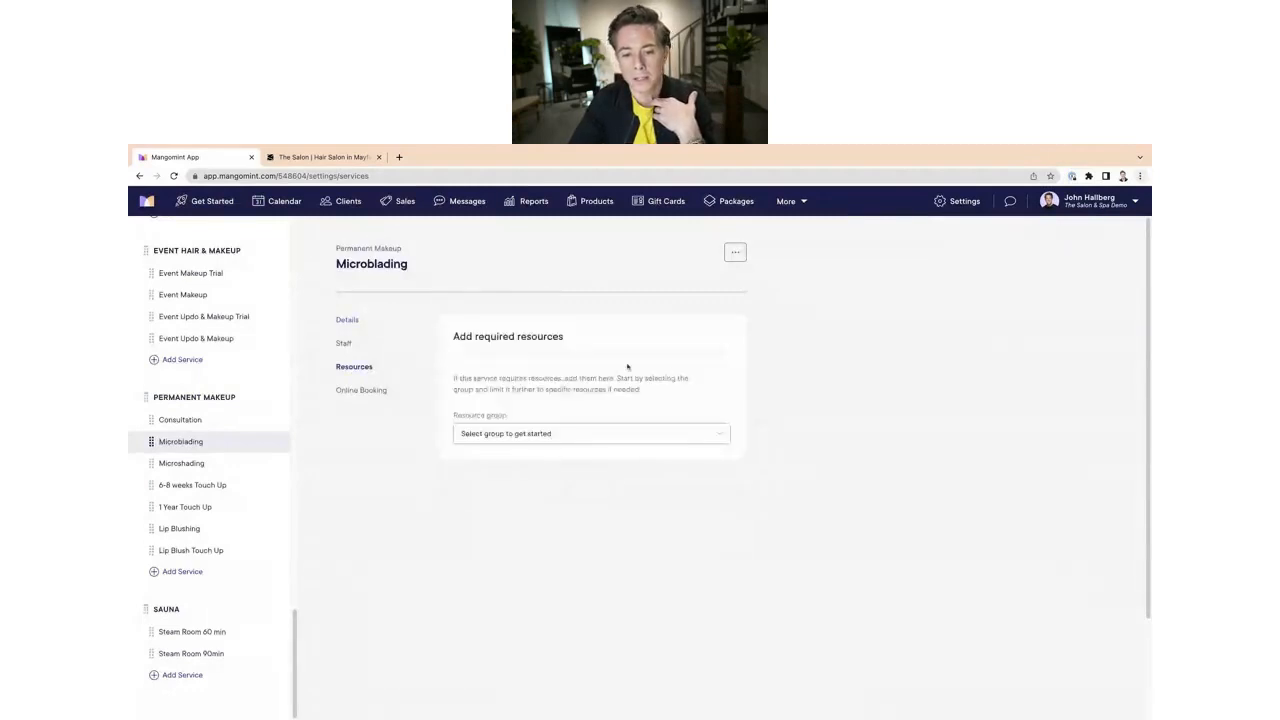
{"action": "left_click", "coordinate": [555, 440]}
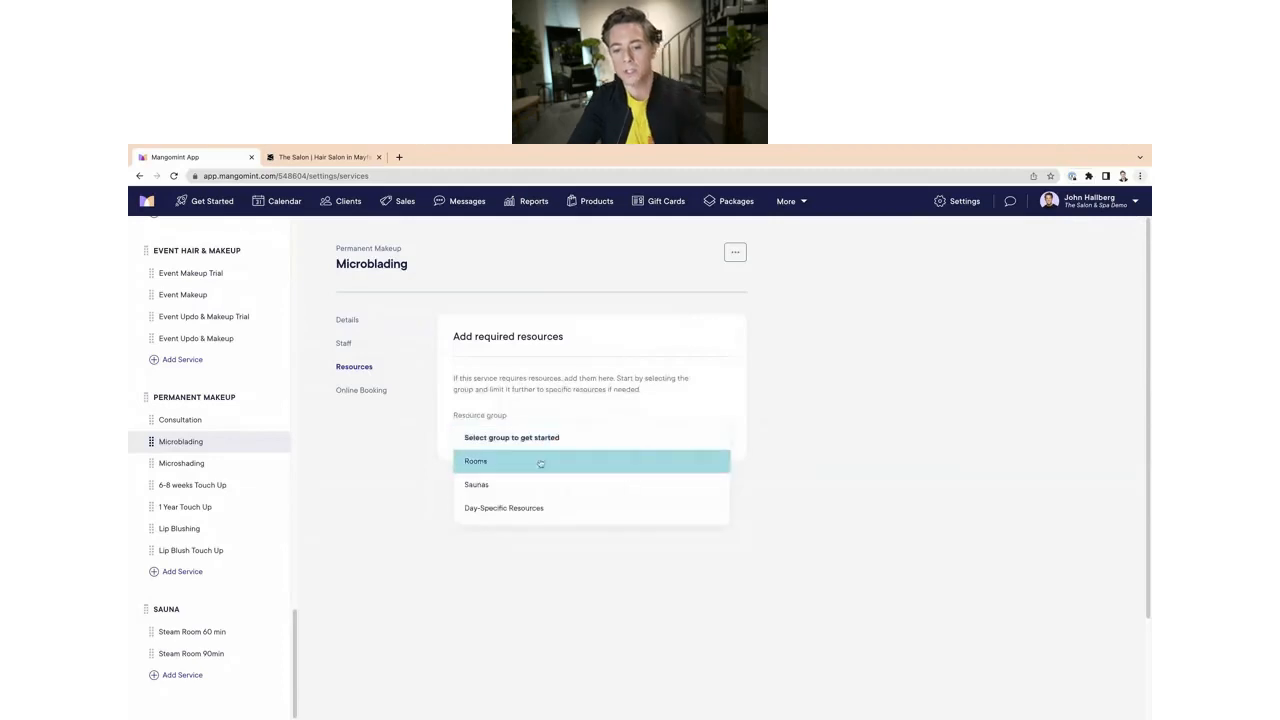
{"action": "left_click", "coordinate": [524, 508]}
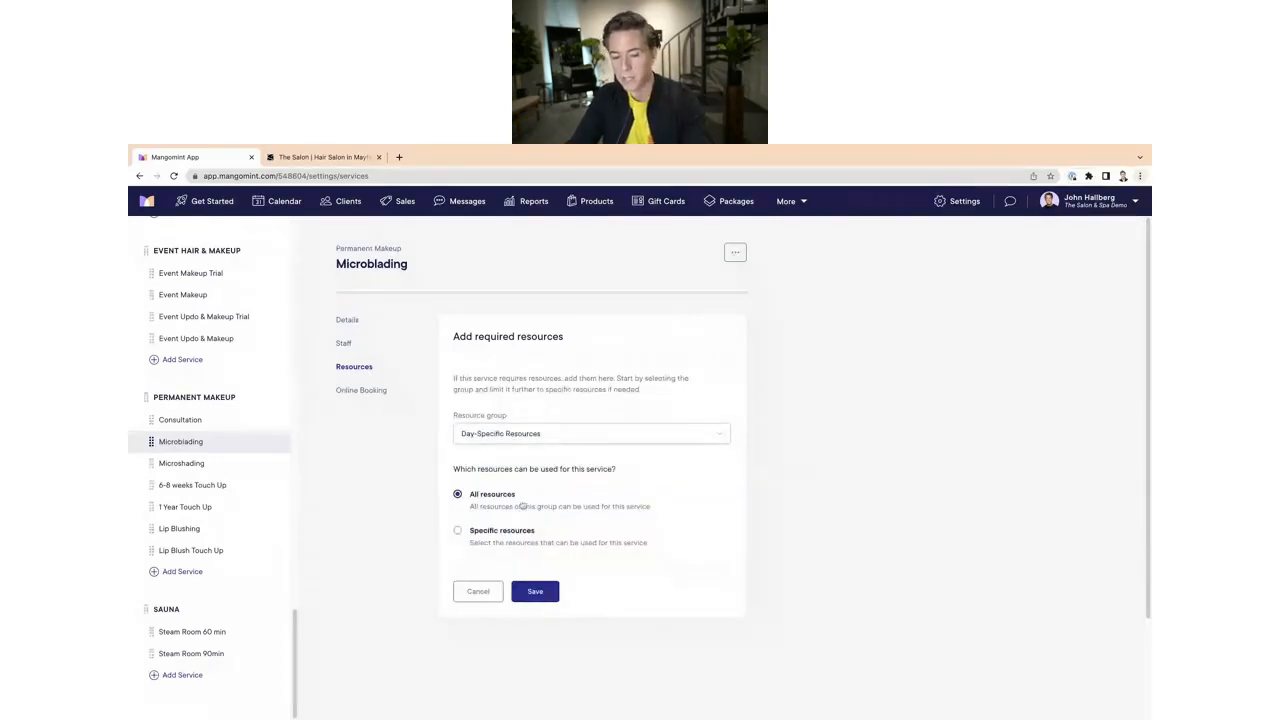
Step: Limit the Microblading requirement to the specific resources Monday and Tuesday, and save it
{"action": "left_click", "coordinate": [458, 530]}
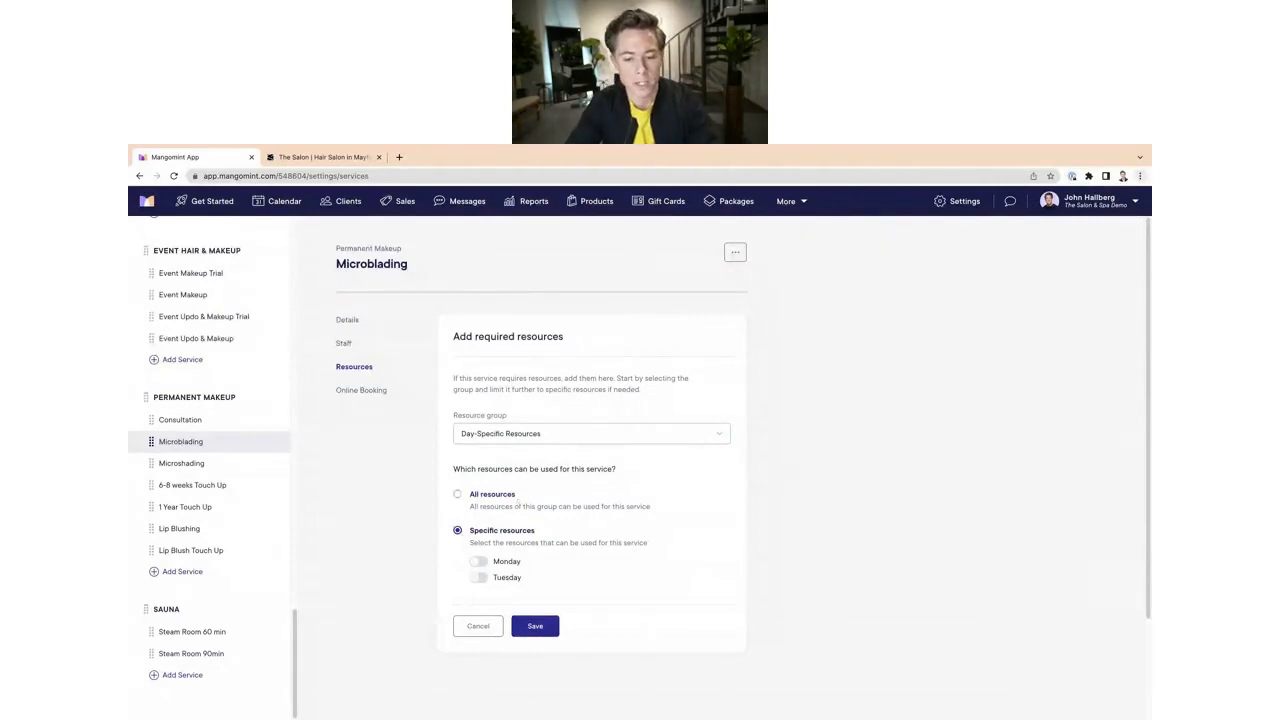
{"action": "left_click", "coordinate": [478, 561]}
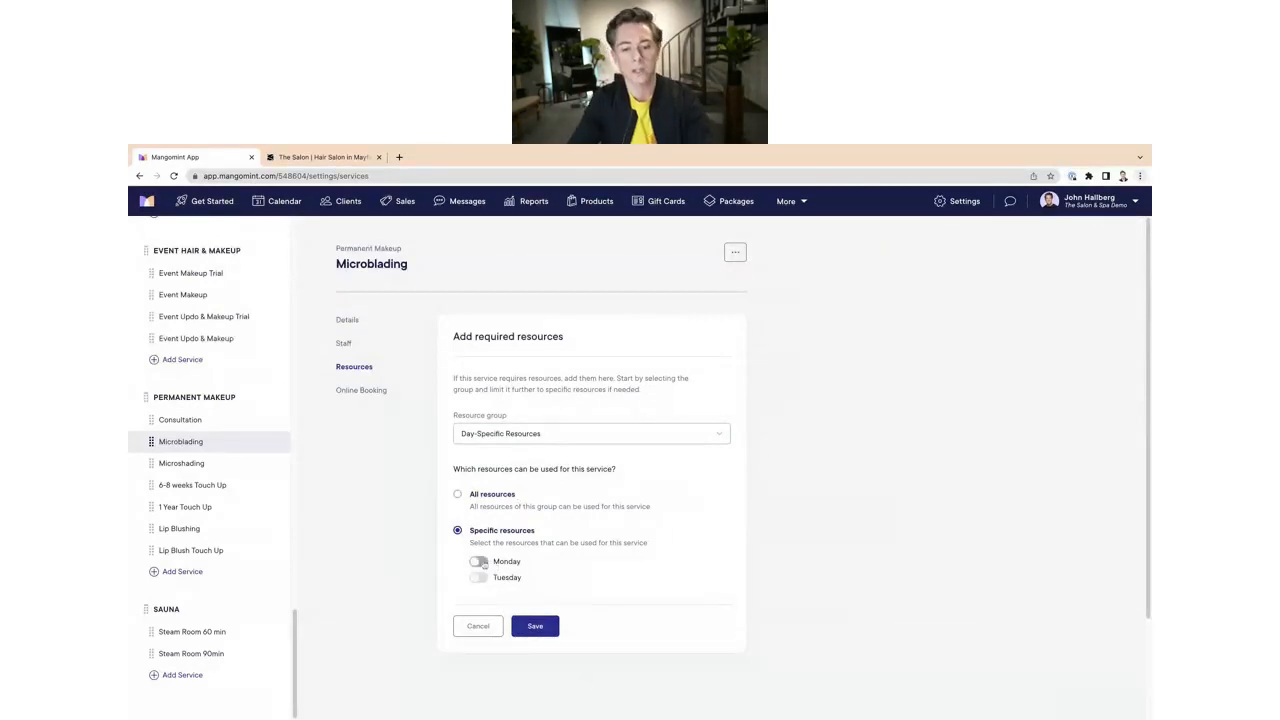
{"action": "left_click", "coordinate": [479, 578]}
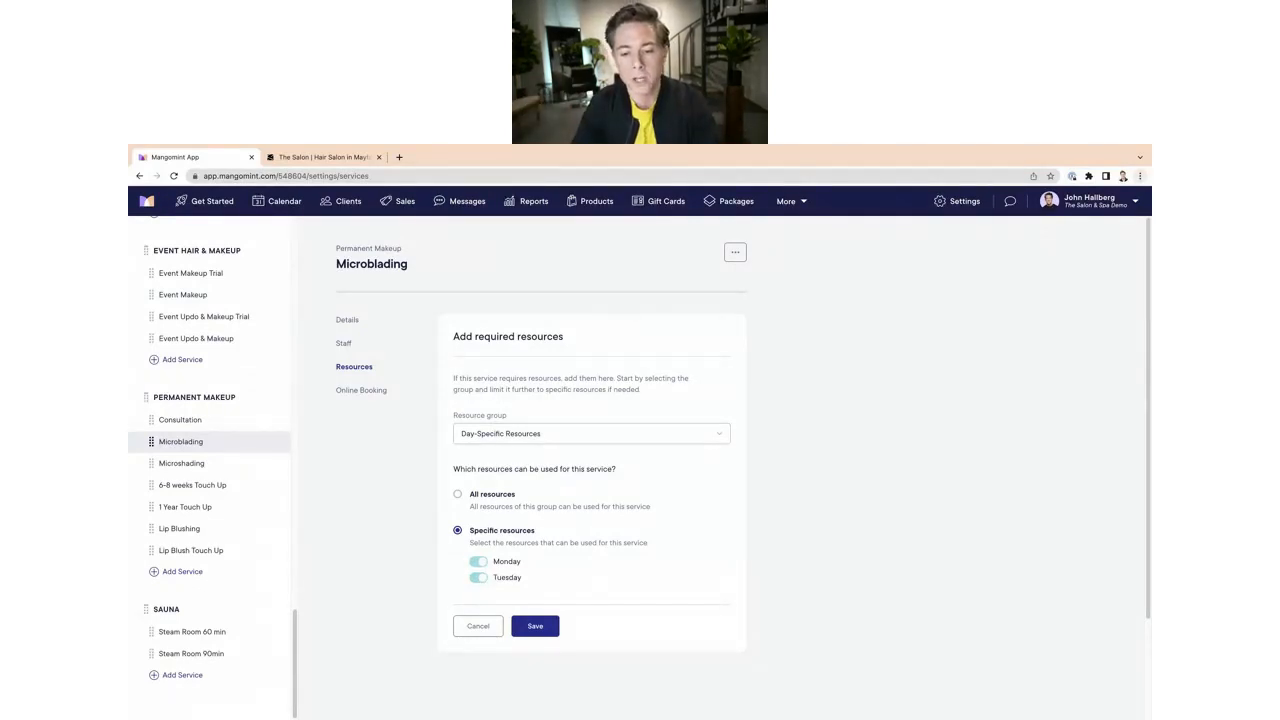
{"action": "left_click", "coordinate": [537, 629]}
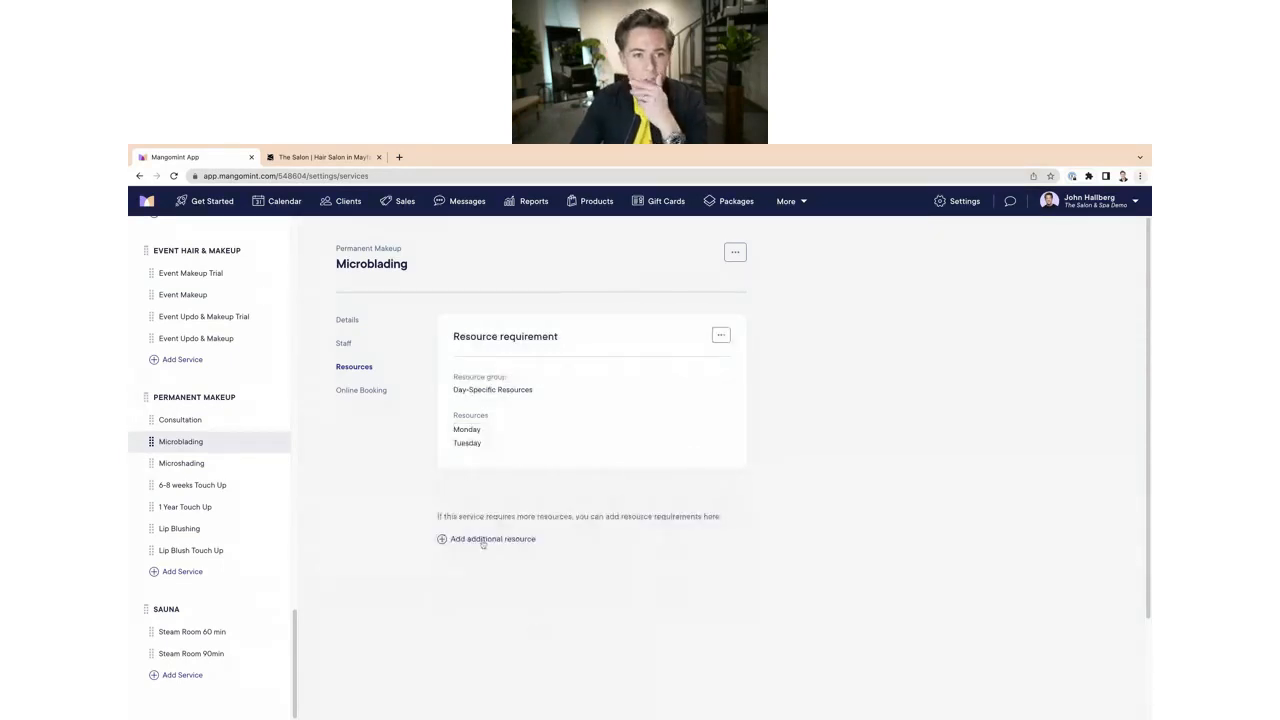
Step: Open the calendar on Wednesday, Apr 5 and start a new 2:30 PM appointment, searching for and selecting a client
{"action": "scroll", "coordinate": [522, 460], "scroll_direction": "down", "scroll_amount": 1}
{"action": "scroll", "coordinate": [522, 462], "scroll_direction": "up", "scroll_amount": 1}
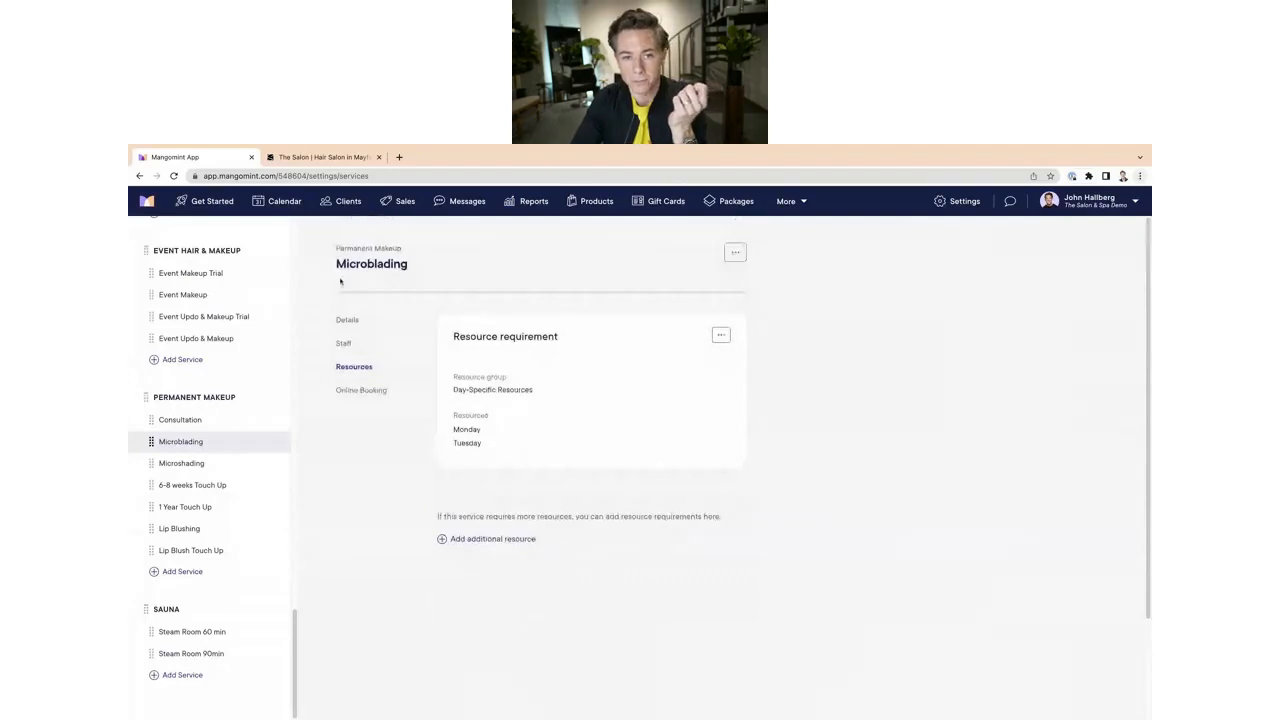
{"action": "left_click", "coordinate": [284, 201]}
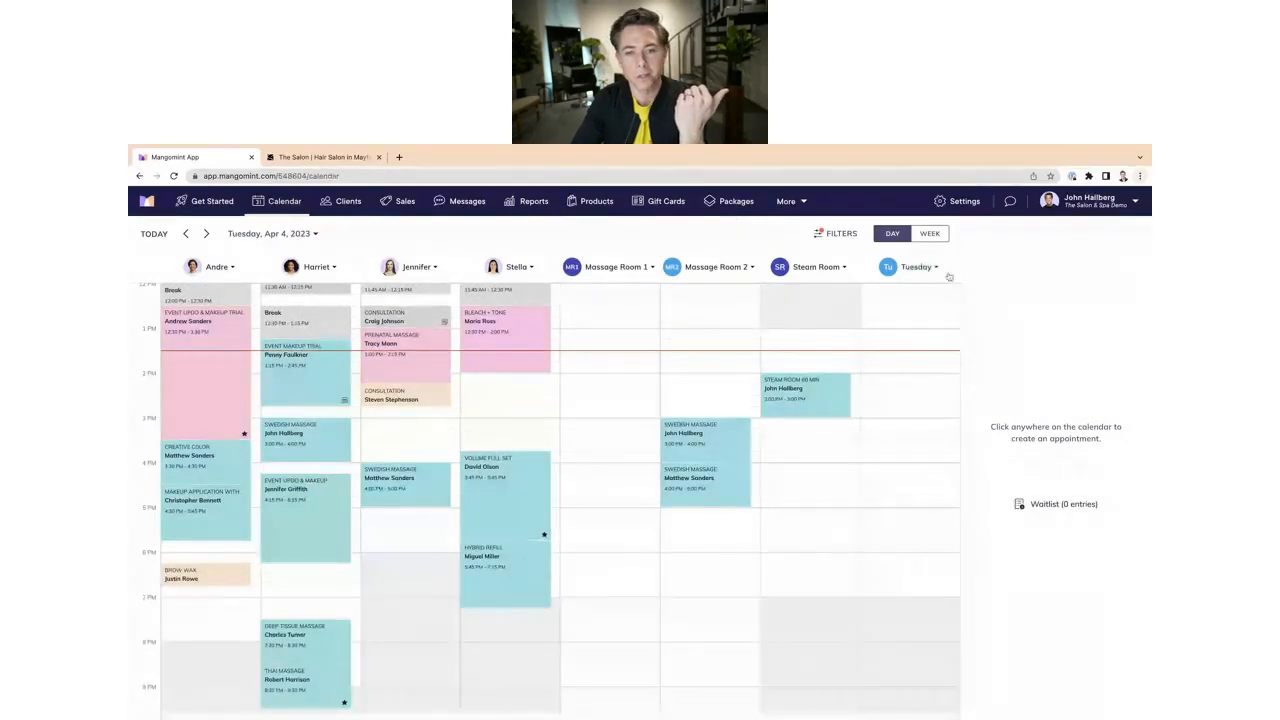
{"action": "left_click", "coordinate": [185, 234]}
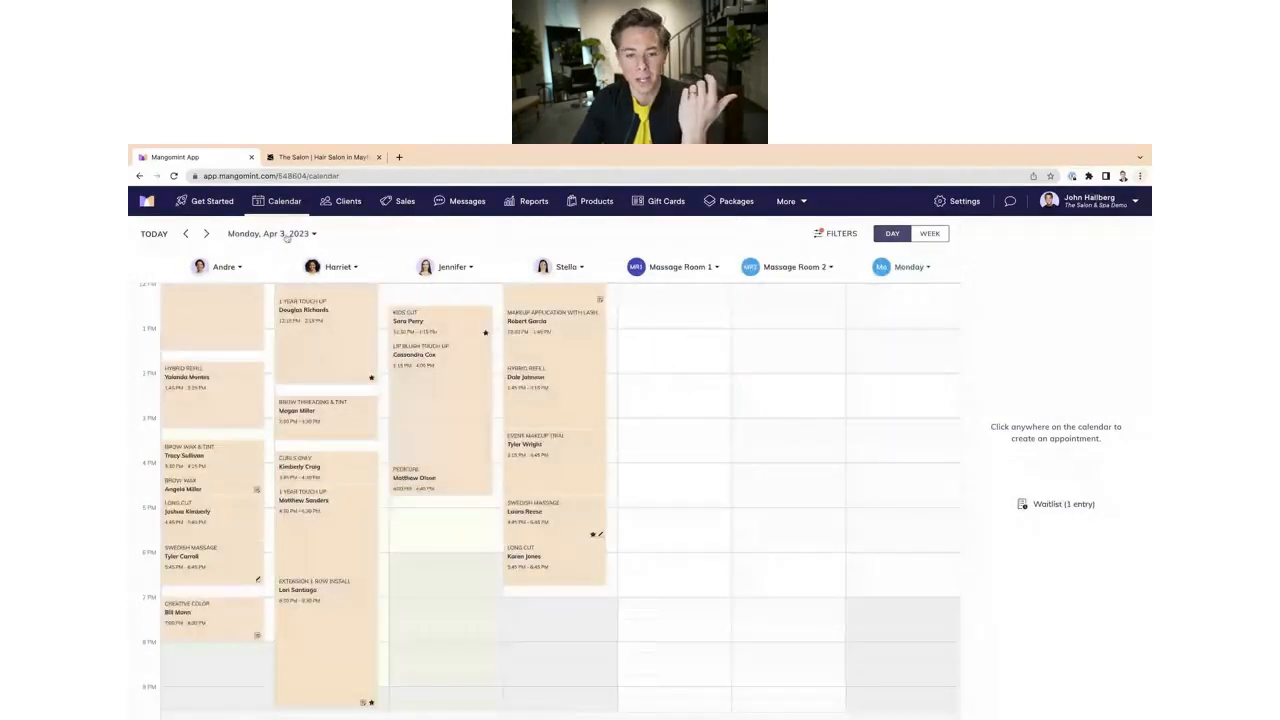
{"action": "left_click", "coordinate": [206, 233]}
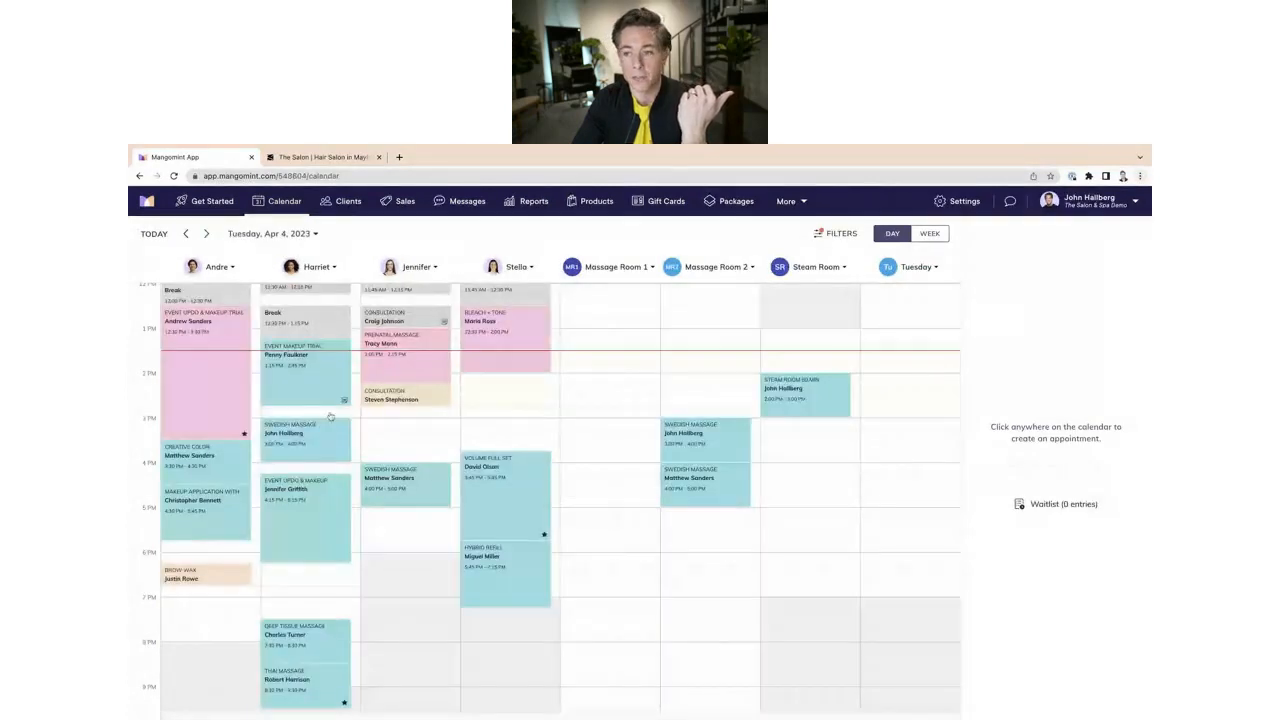
{"action": "left_click", "coordinate": [206, 233]}
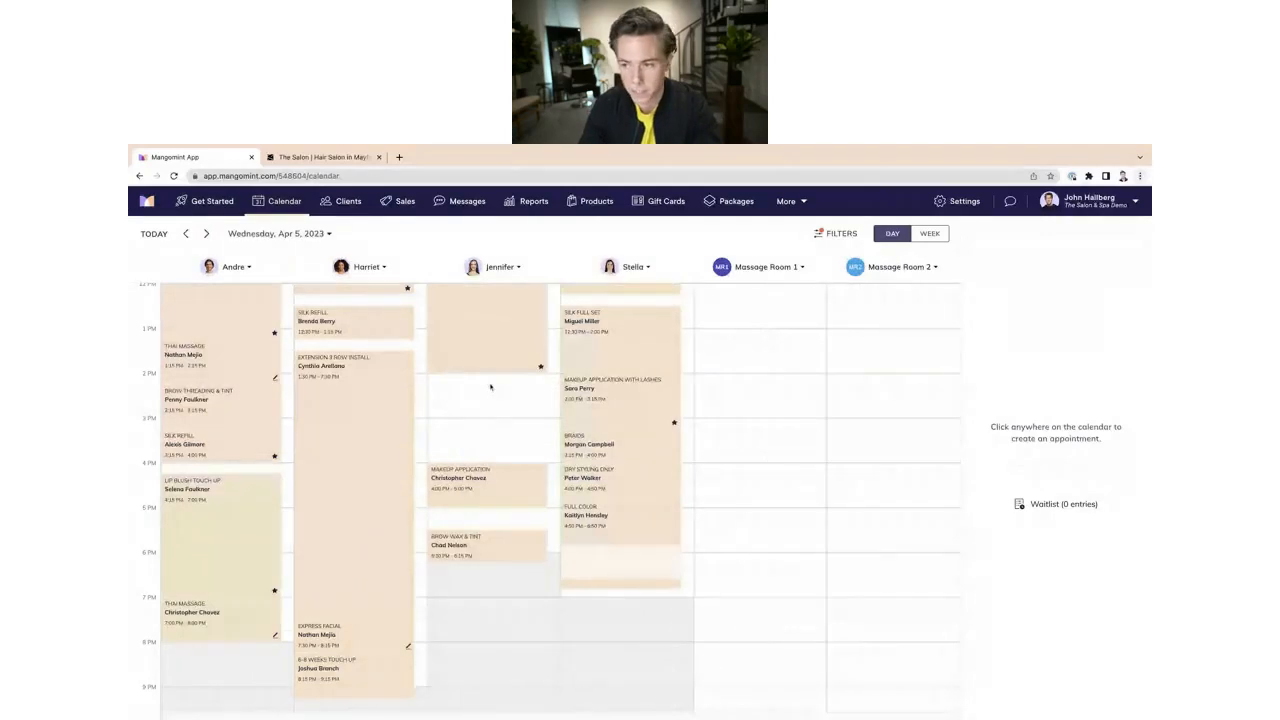
{"action": "left_click", "coordinate": [479, 400]}
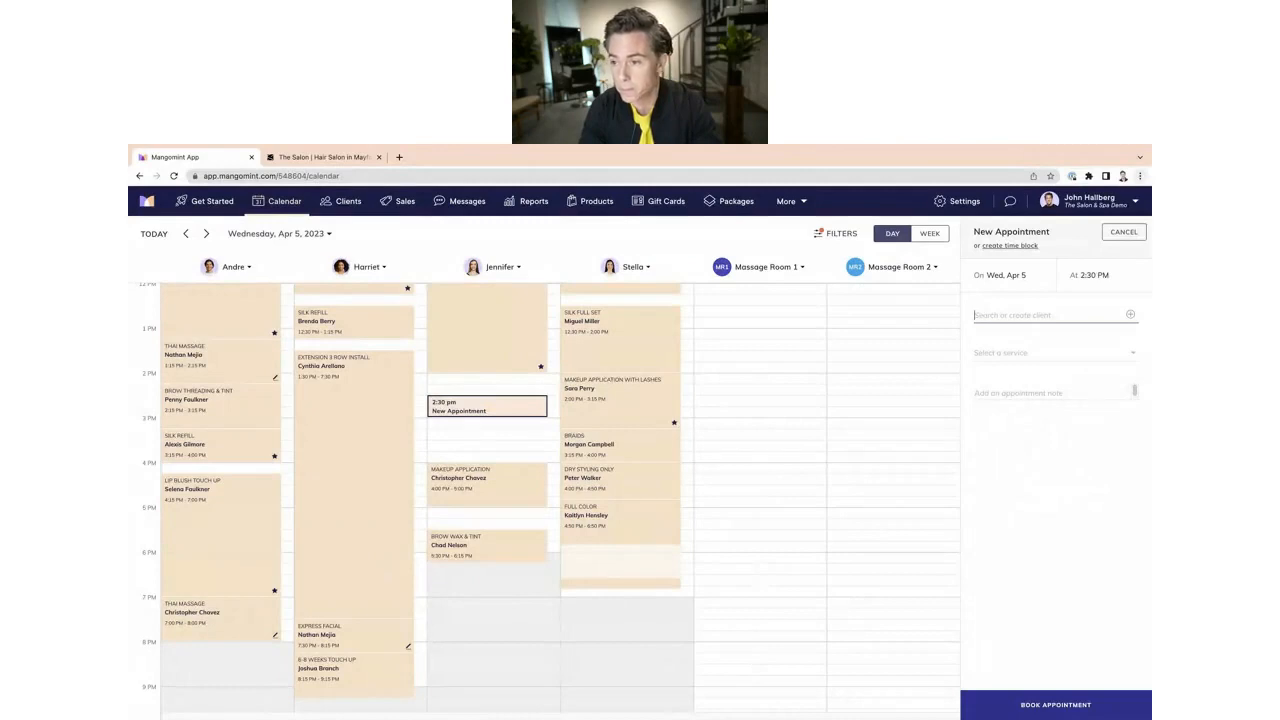
{"action": "type", "text": "penno"}
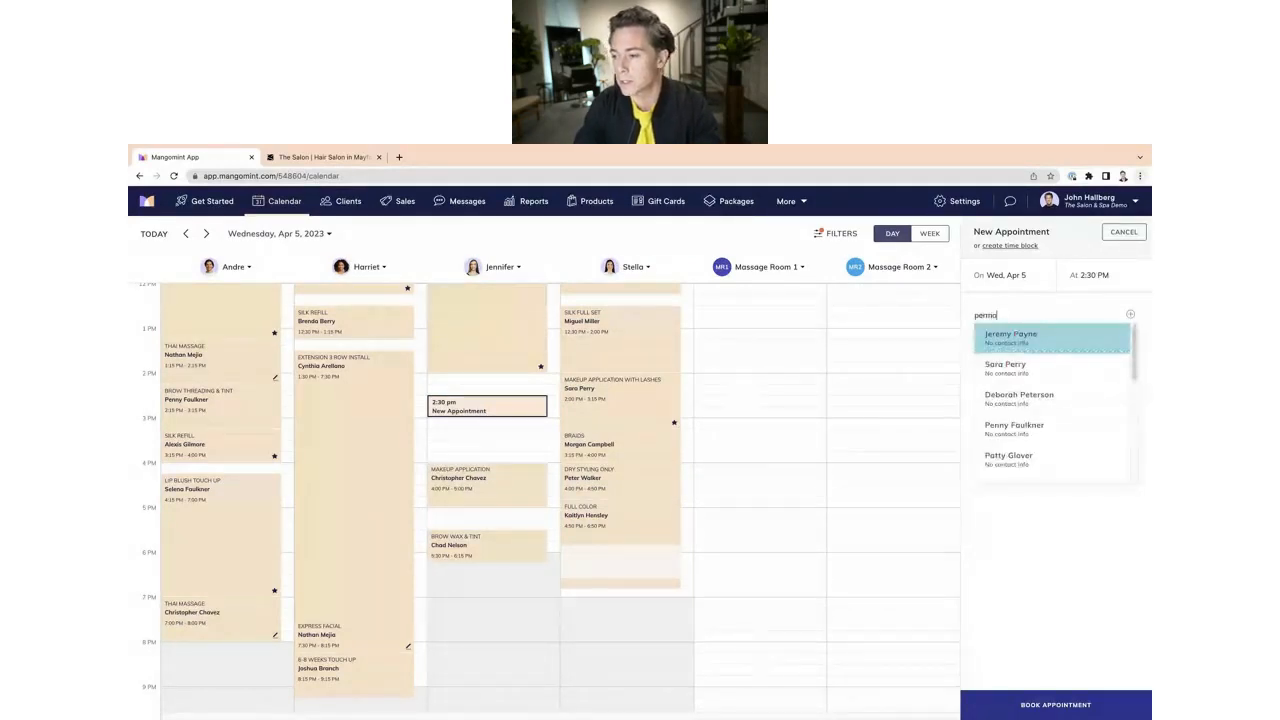
{"action": "key", "text": "BackSpace"}
{"action": "key", "text": "BackSpace"}
{"action": "key", "text": "BackSpace"}
{"action": "key", "text": "BackSpace"}
{"action": "key", "text": "BackSpace"}
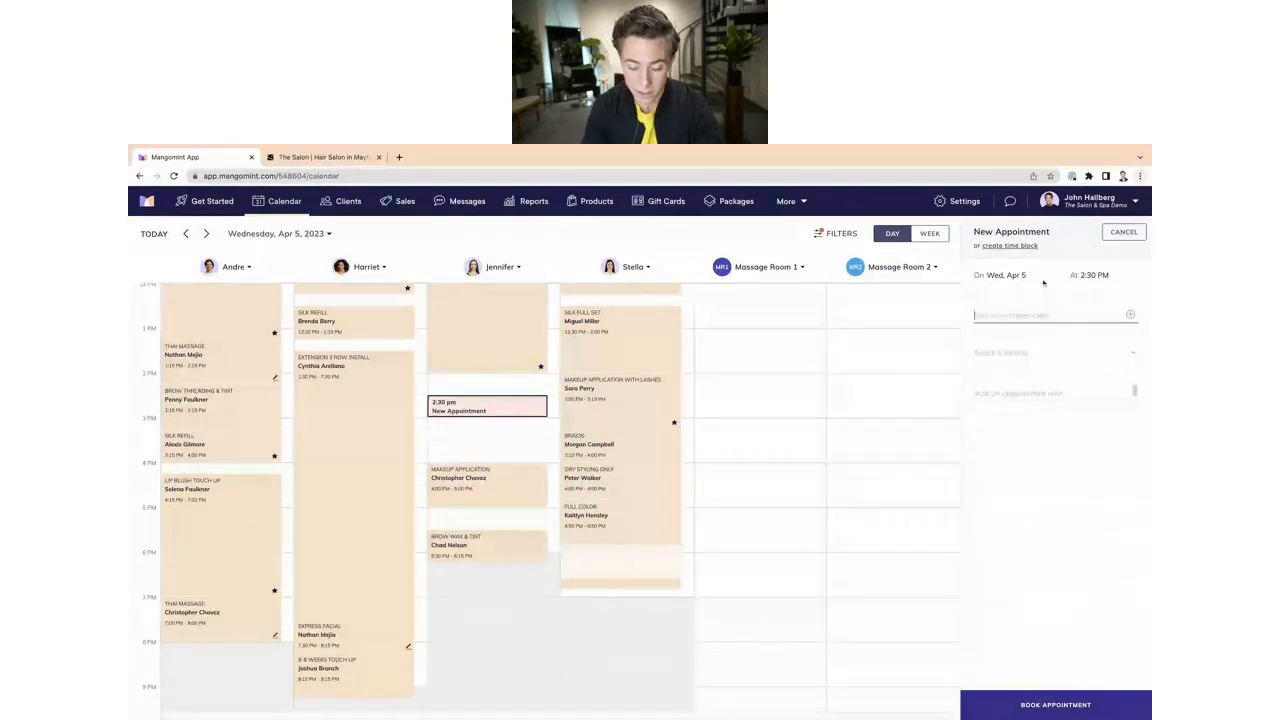
{"action": "type", "text": "joh"}
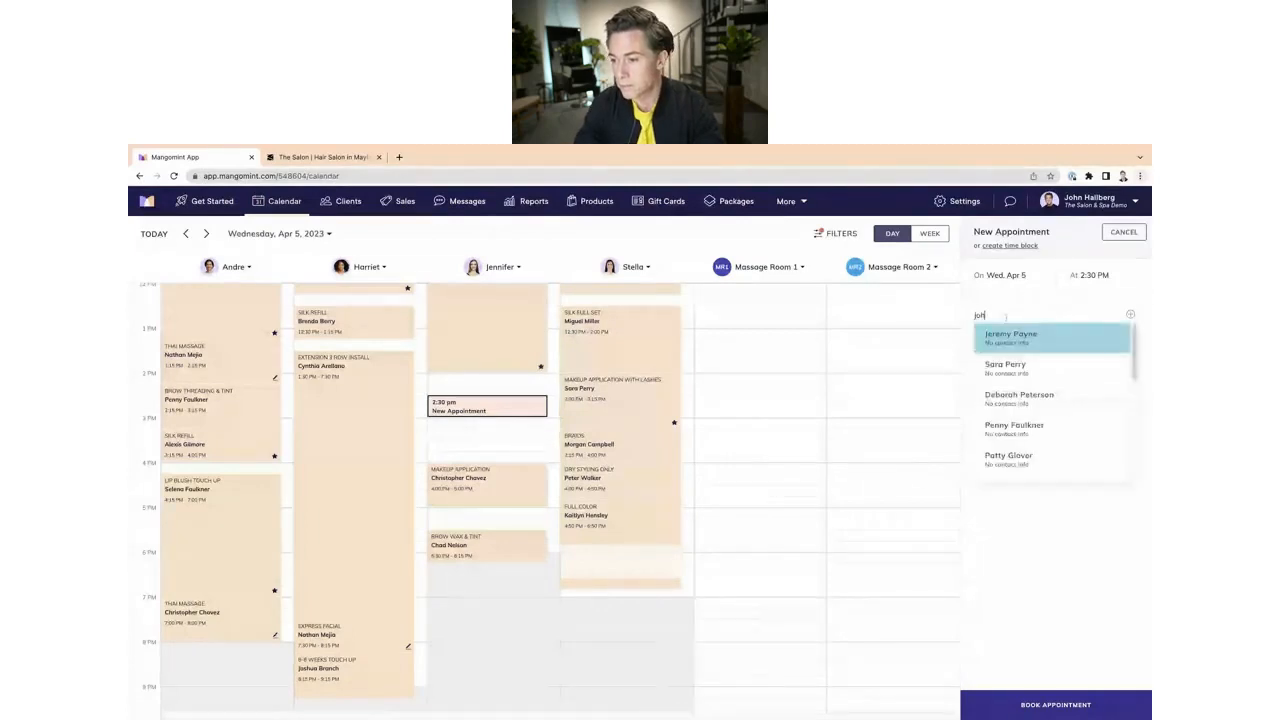
{"action": "left_click", "coordinate": [1021, 462]}
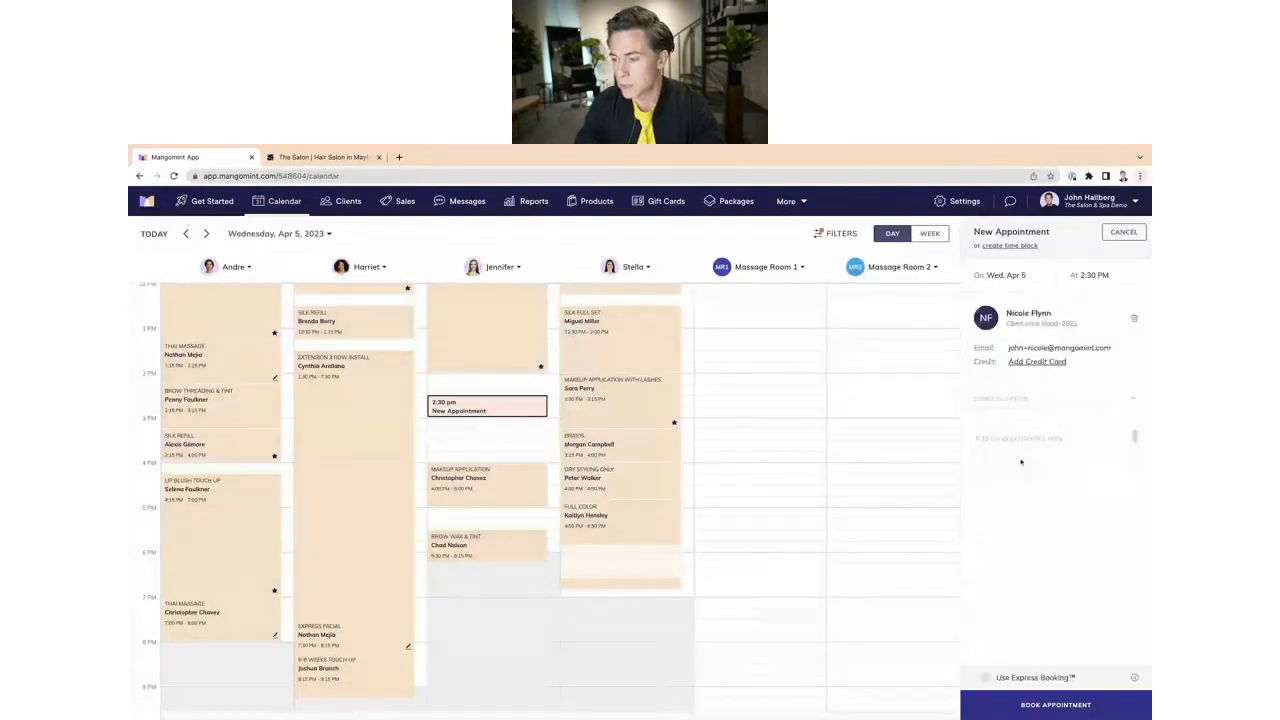
Step: Try adding the Microblading service to the Wednesday 2:30 PM appointment, and cancel the appointment
{"action": "left_click", "coordinate": [1004, 404]}
{"action": "type", "text": "m"}
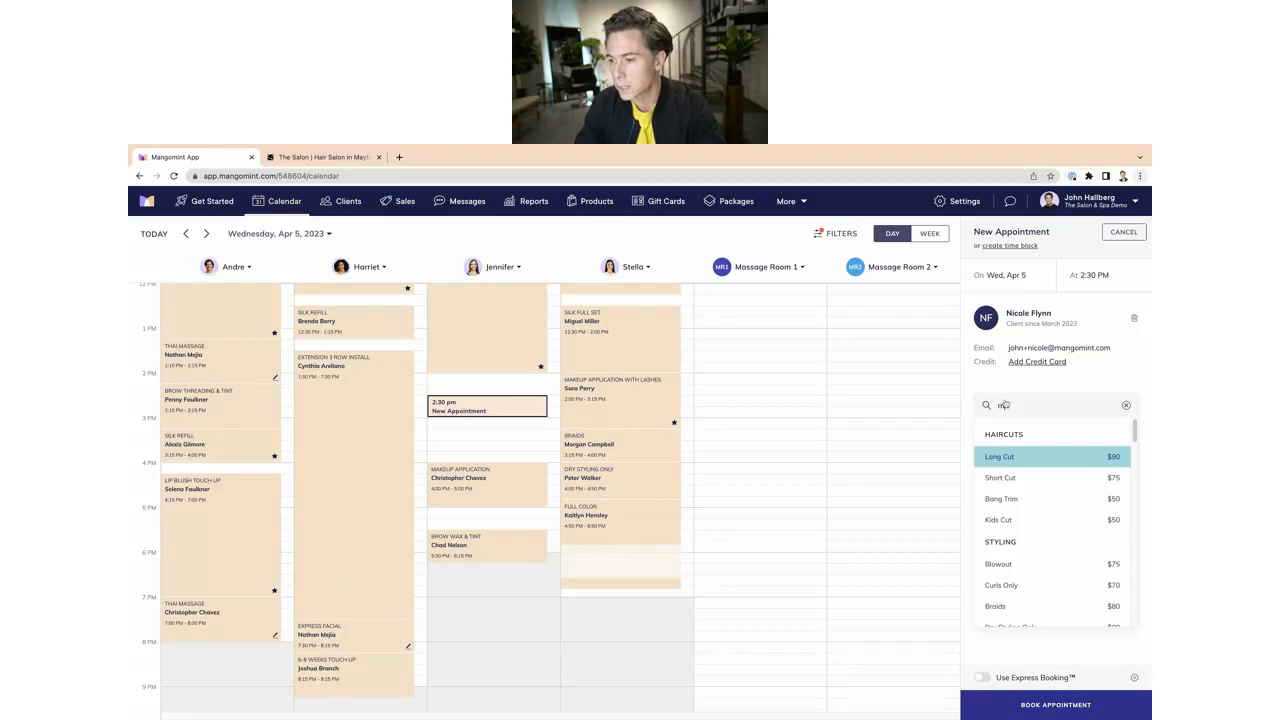
{"action": "type", "text": "ic"}
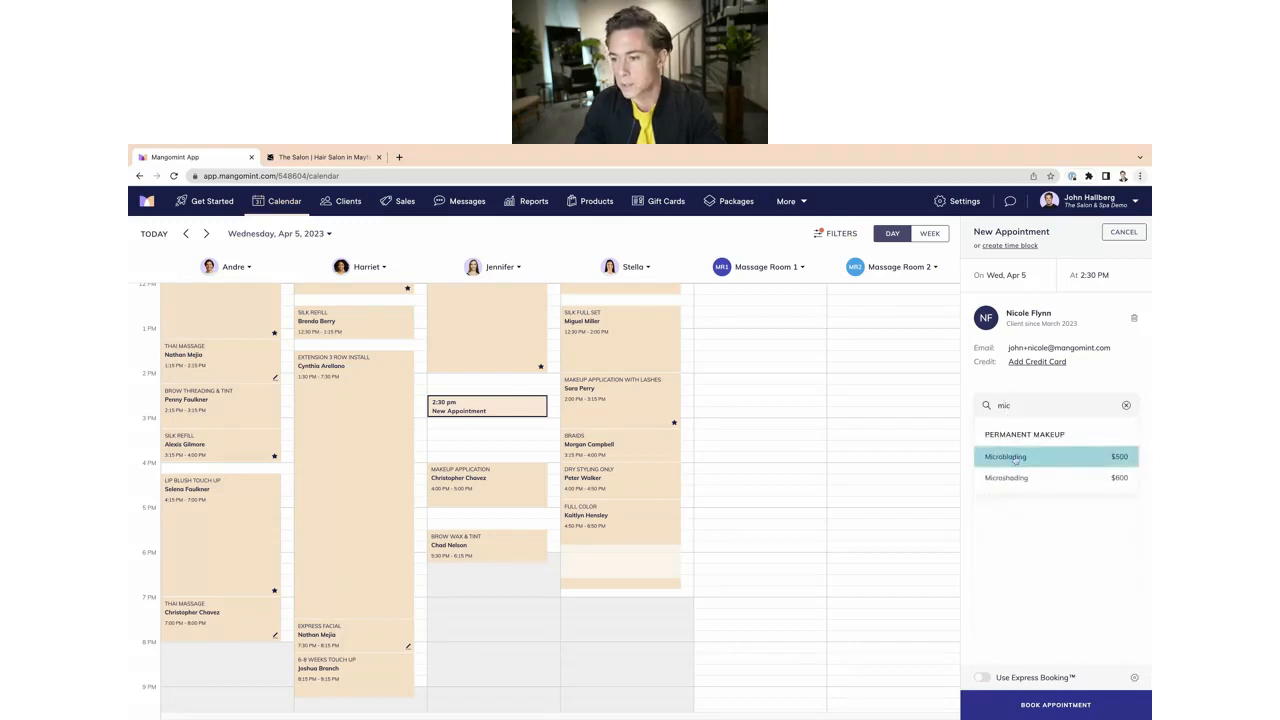
{"action": "left_click", "coordinate": [1015, 458]}
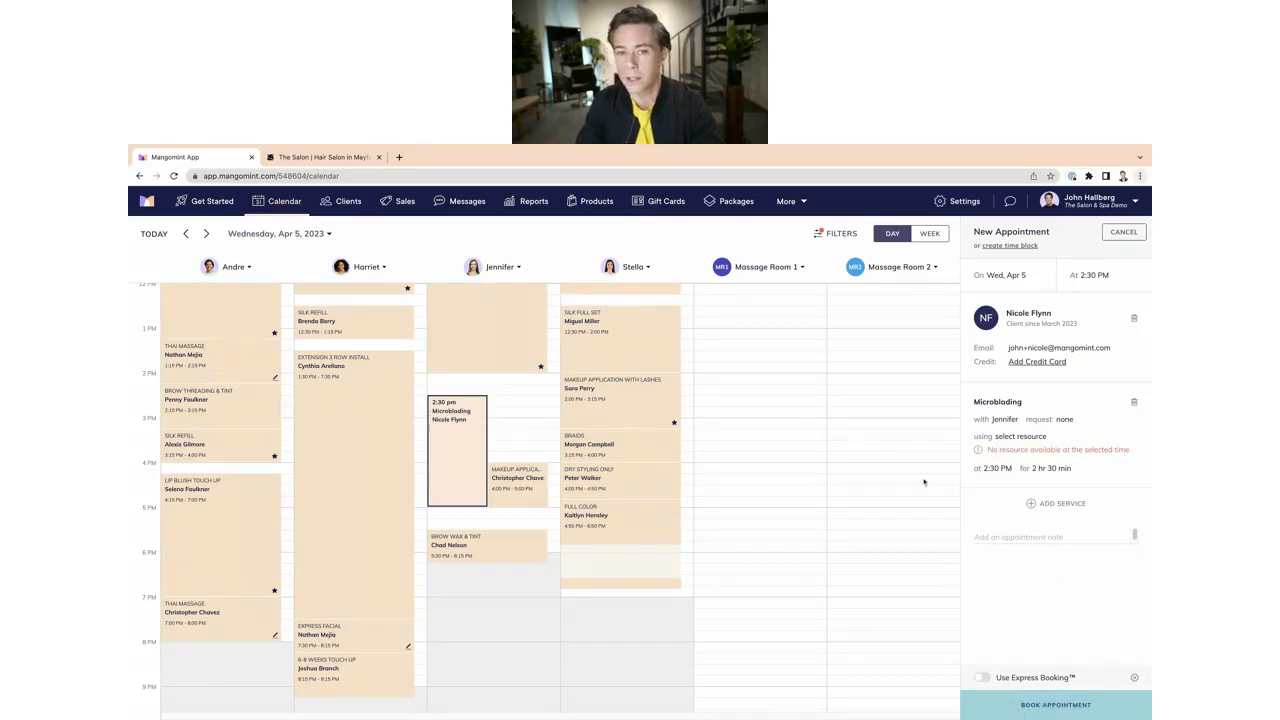
{"action": "left_click", "coordinate": [1123, 232]}
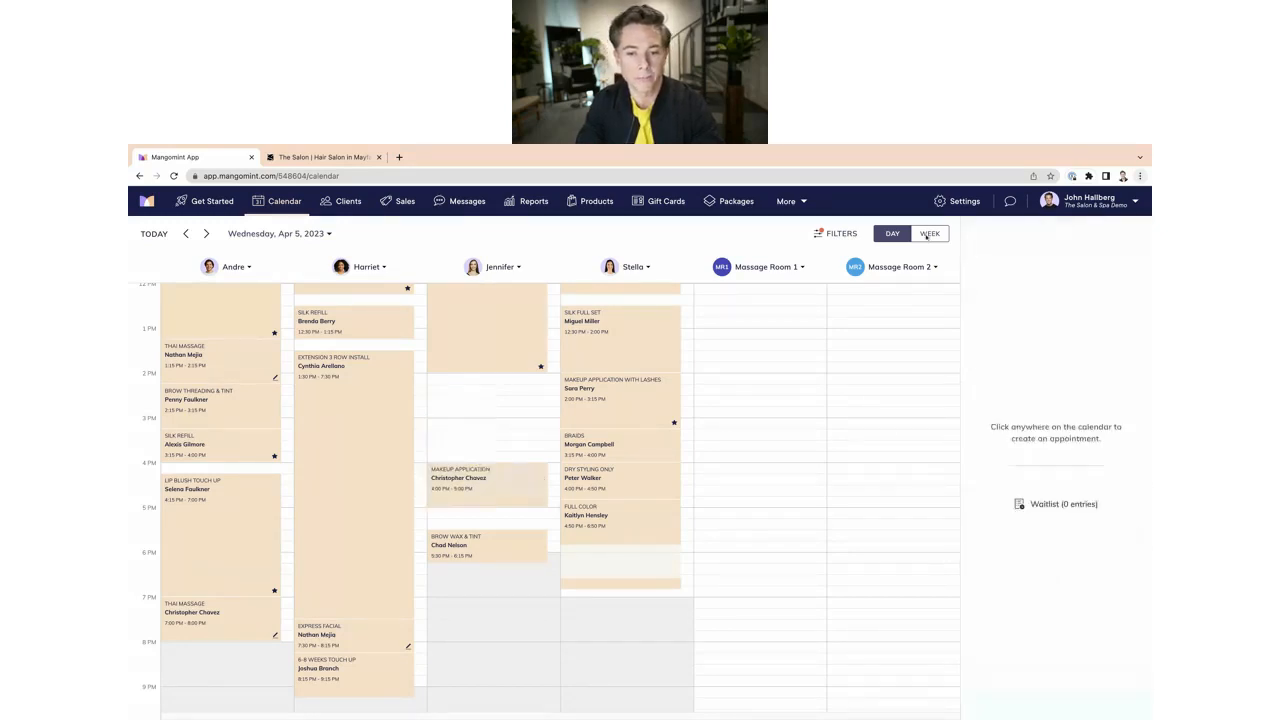
Step: Start a Tuesday, Apr 4 appointment at 2:15 PM, choosing a client and the Microblading service
{"action": "left_click", "coordinate": [185, 233]}
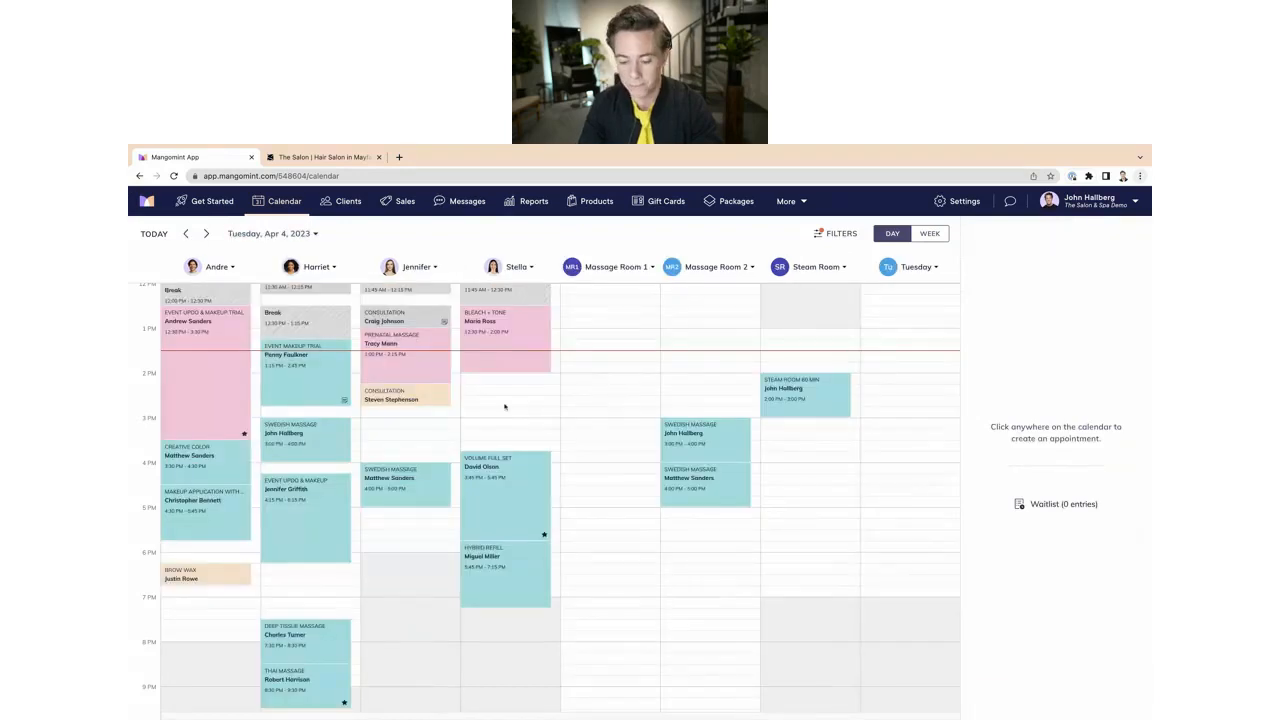
{"action": "left_click", "coordinate": [494, 392]}
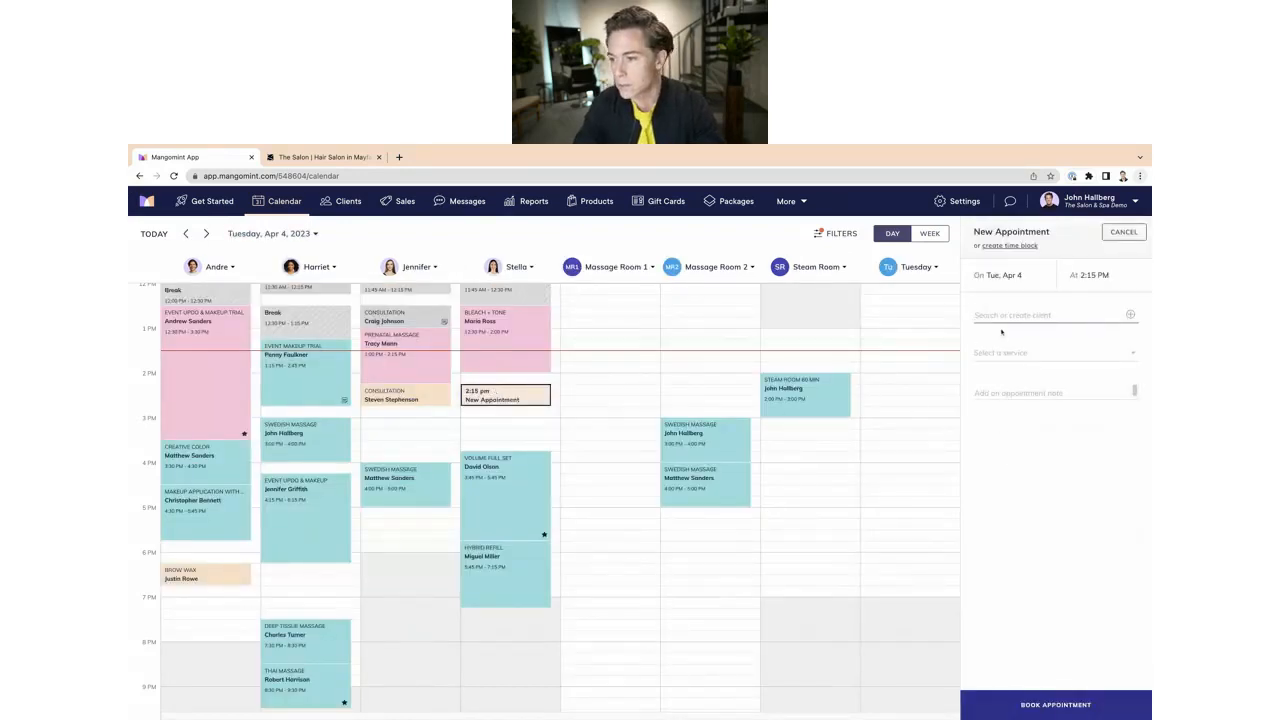
{"action": "type", "text": "ma"}
{"action": "left_click", "coordinate": [1008, 367]}
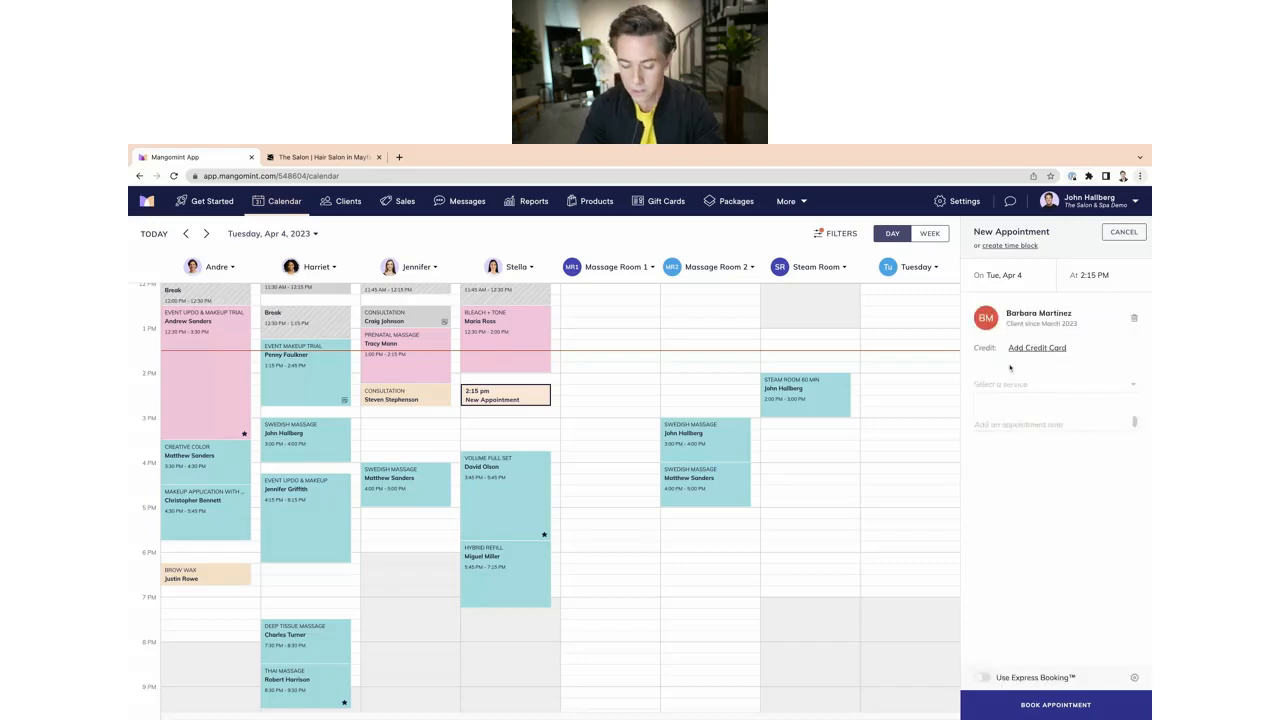
{"action": "left_click", "coordinate": [1009, 387]}
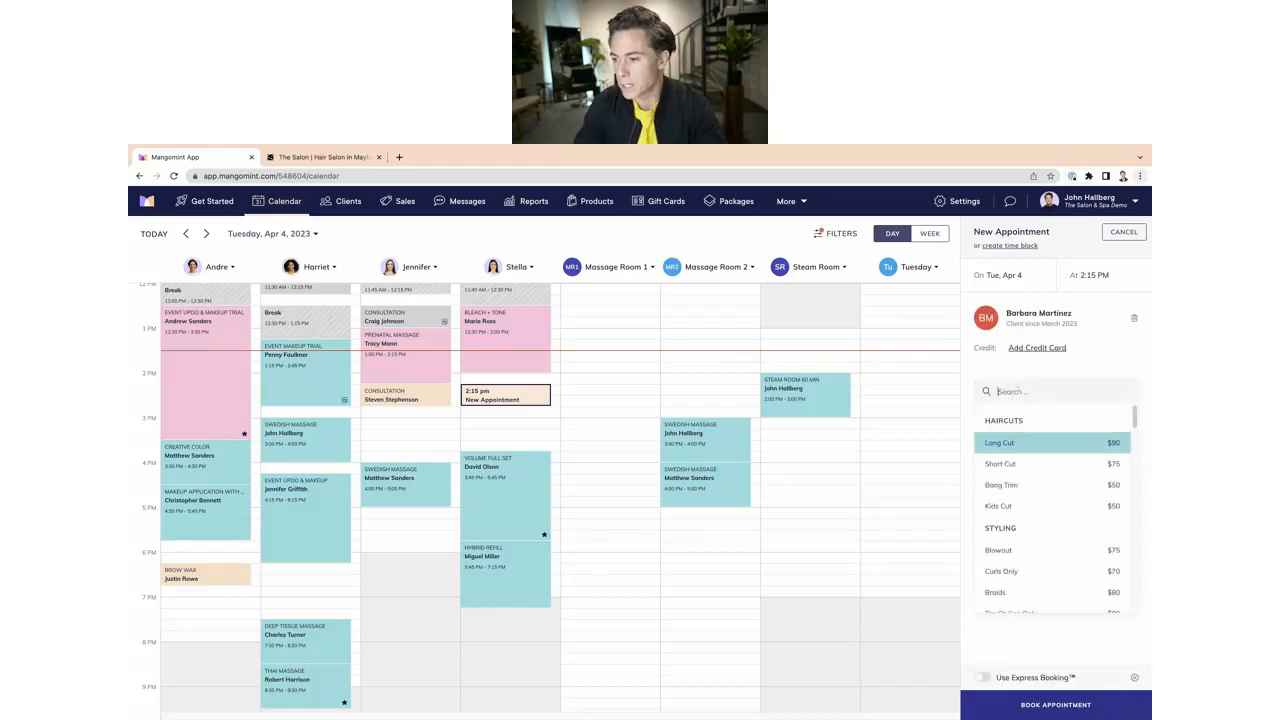
{"action": "type", "text": "mic"}
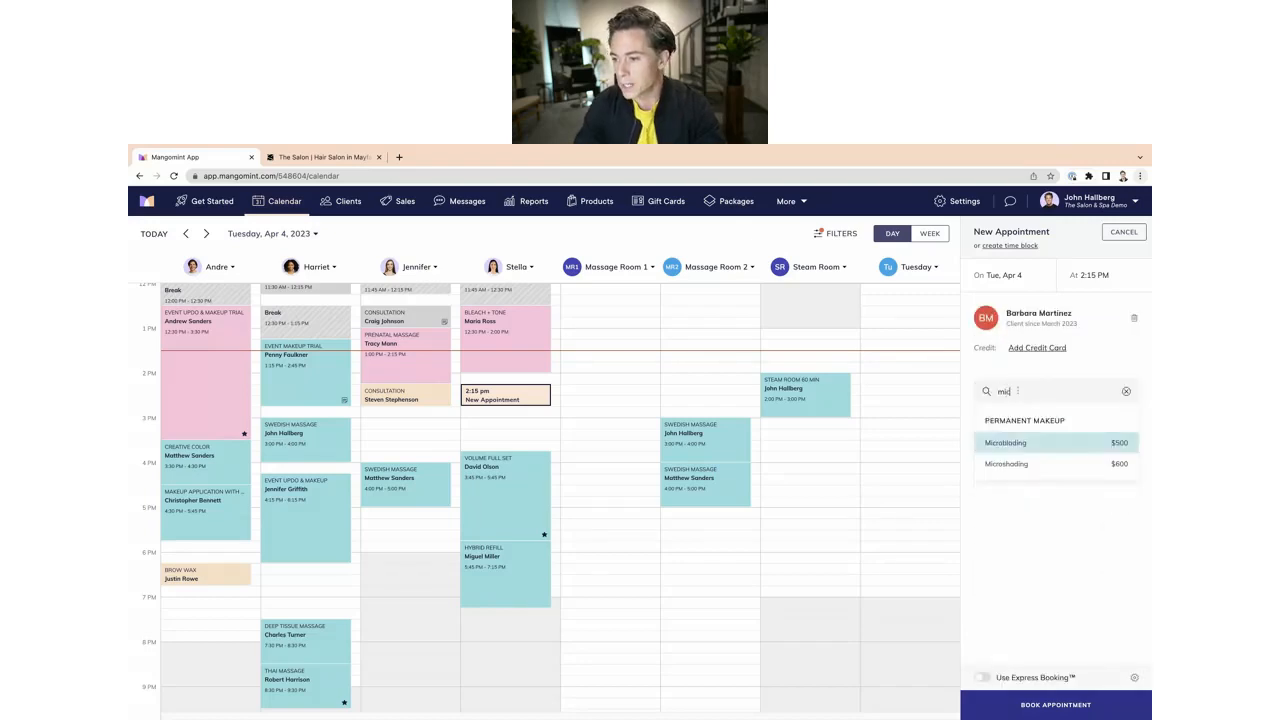
{"action": "left_click", "coordinate": [1005, 443]}
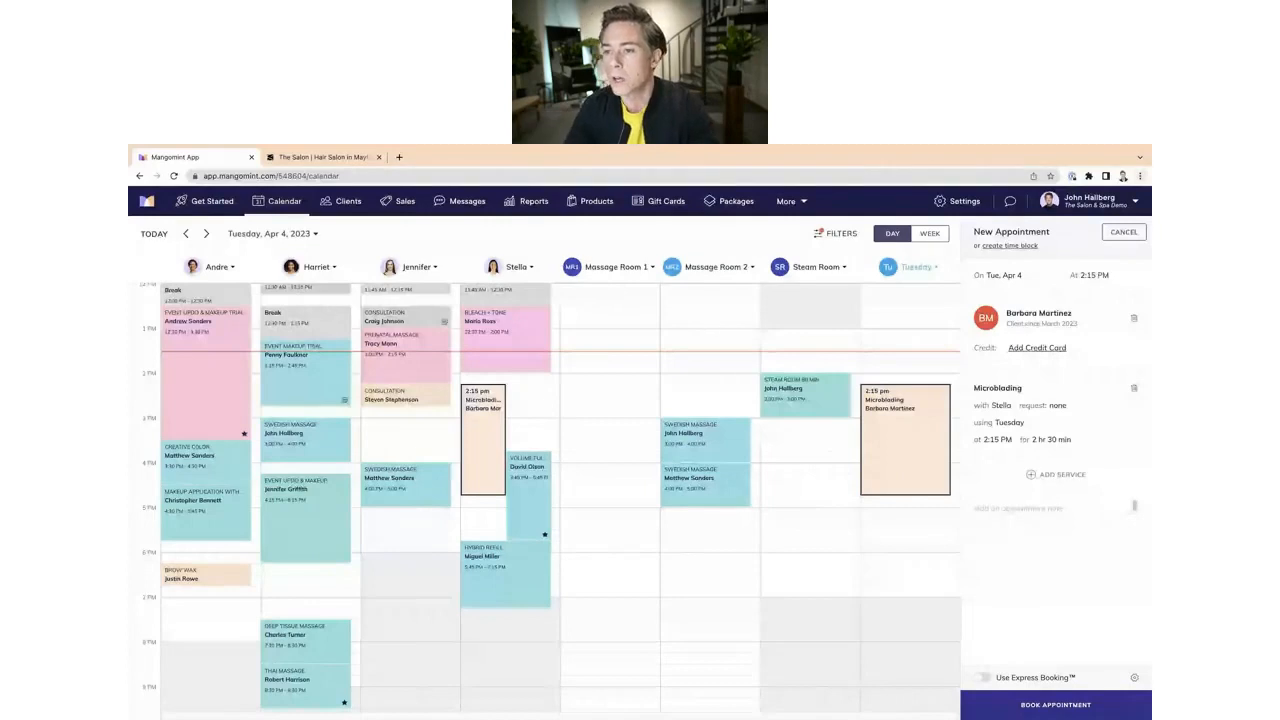
Step: Review the calendar filter's list of staff and resources, and discard the new appointment
{"action": "left_click", "coordinate": [838, 233]}
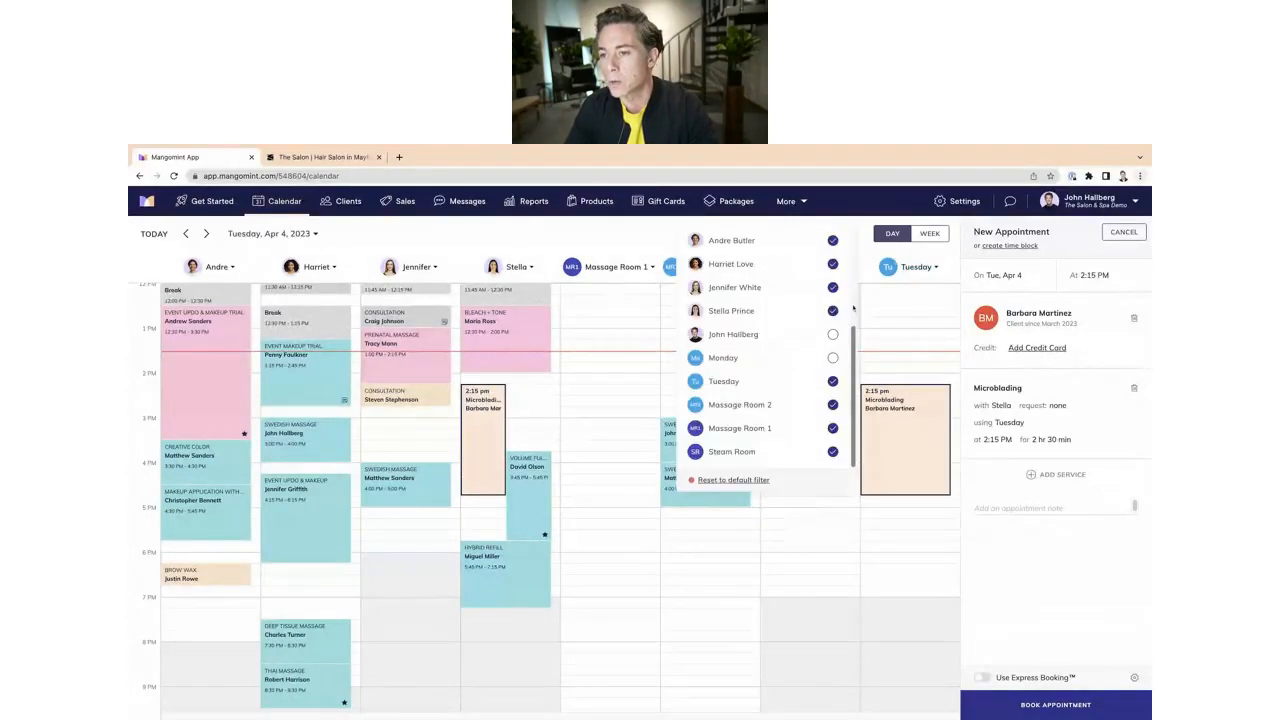
{"action": "left_click", "coordinate": [866, 260]}
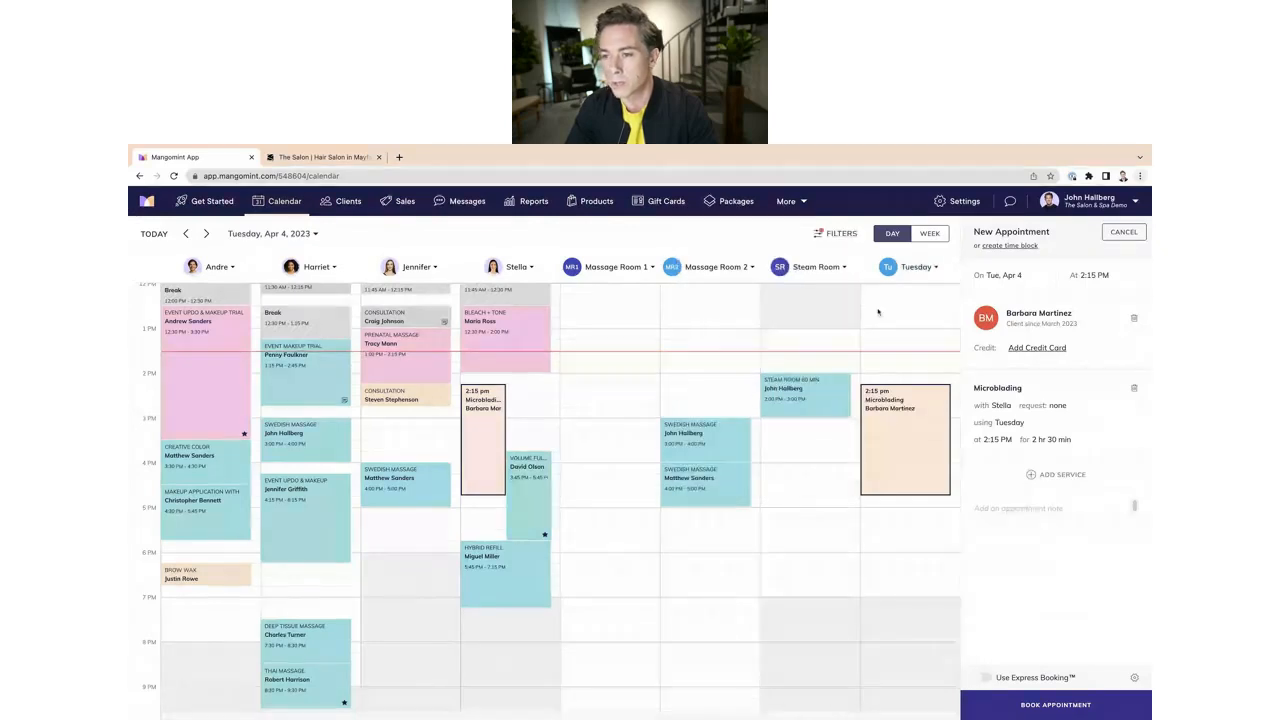
{"action": "key", "text": "Escape"}
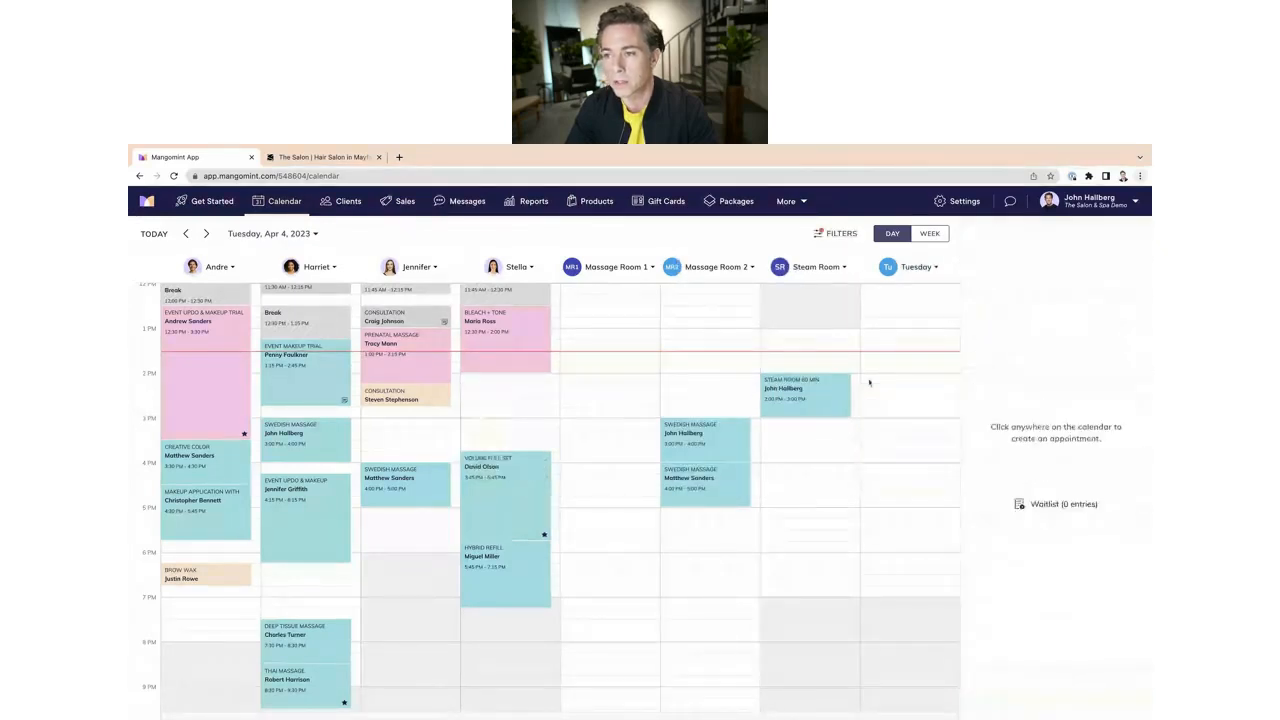
Step: Turn off Show in calendar view in the Day-Specific Resources group's advanced settings and save
{"action": "left_click", "coordinate": [955, 200]}
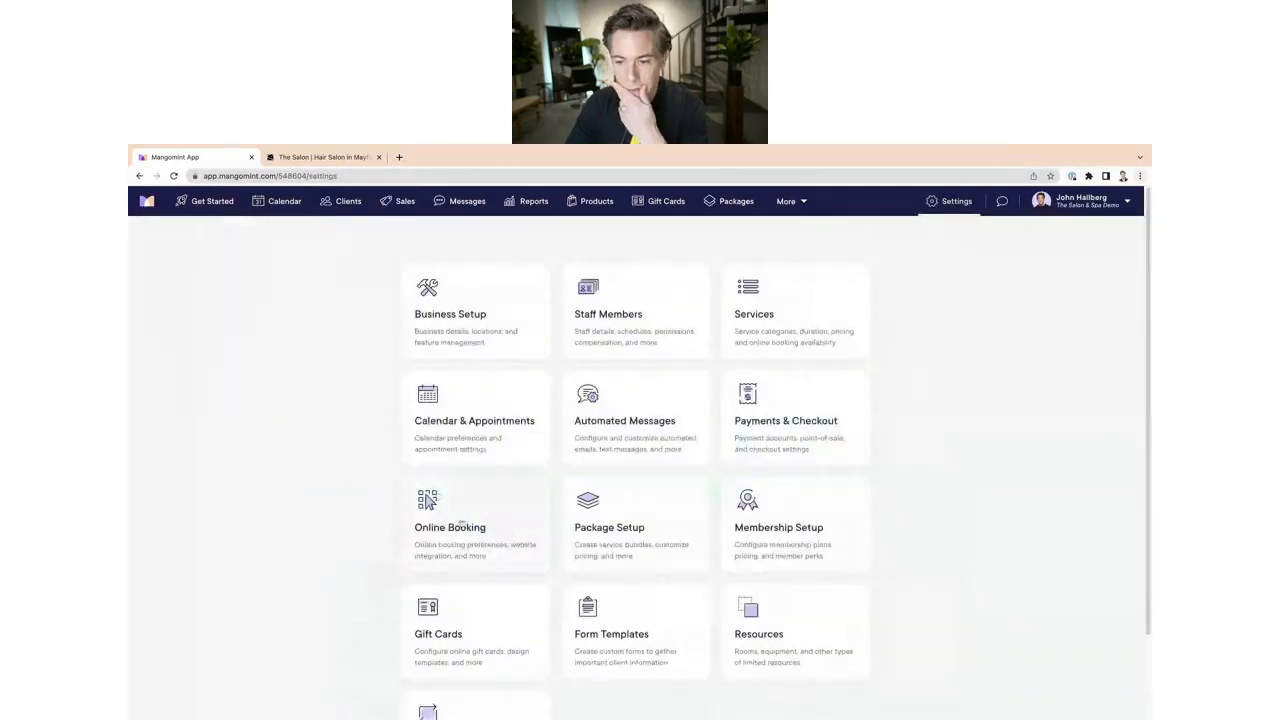
{"action": "scroll", "coordinate": [461, 523], "scroll_direction": "down", "scroll_amount": 2}
{"action": "left_click", "coordinate": [760, 554]}
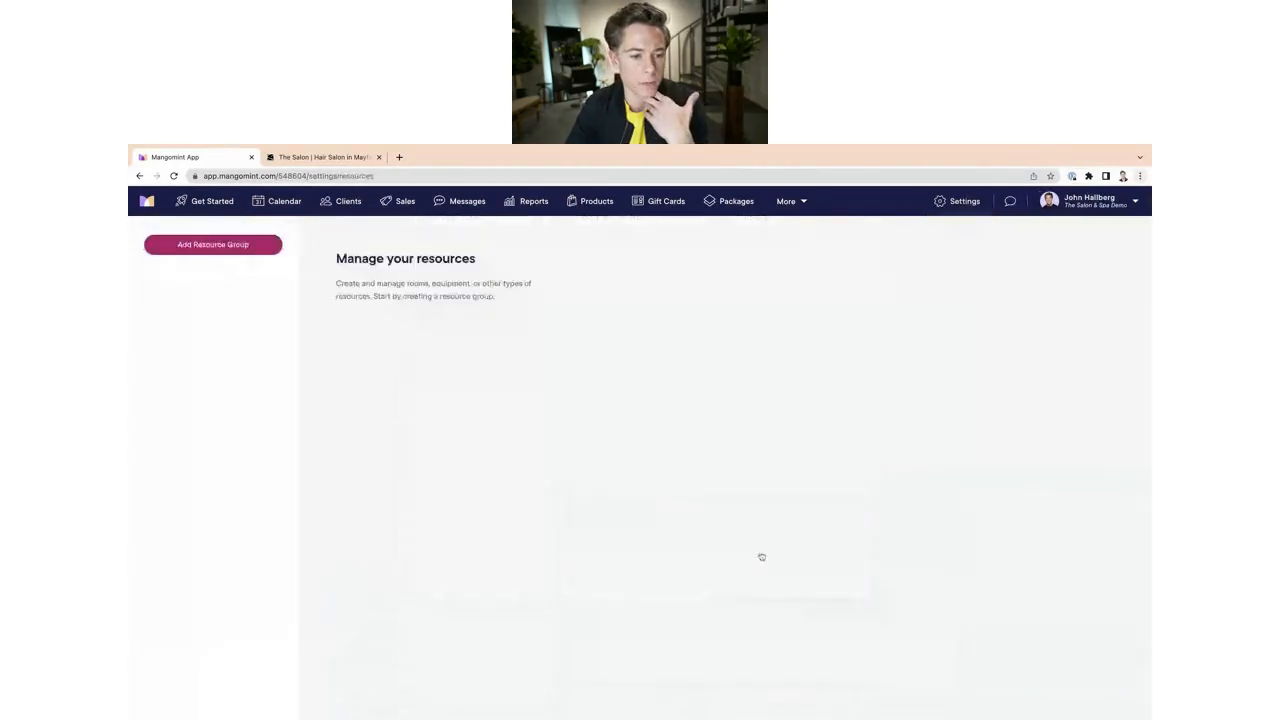
{"action": "left_click", "coordinate": [193, 468]}
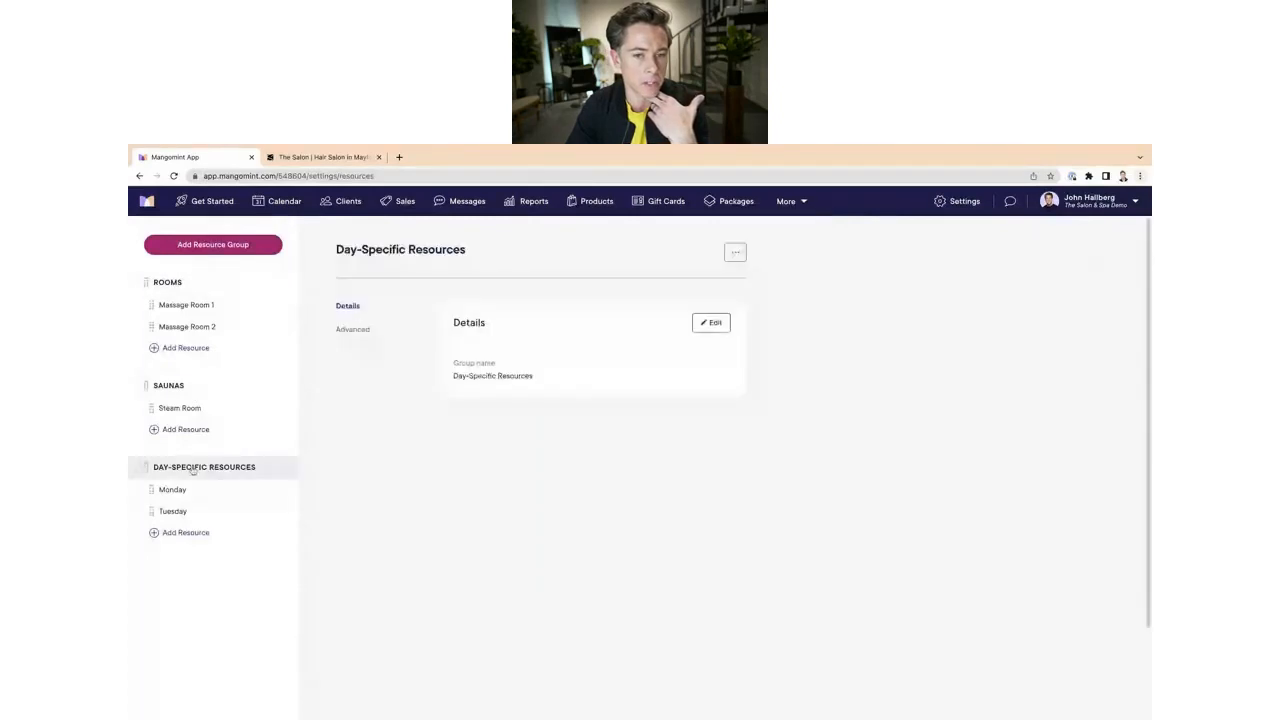
{"action": "left_click", "coordinate": [355, 330]}
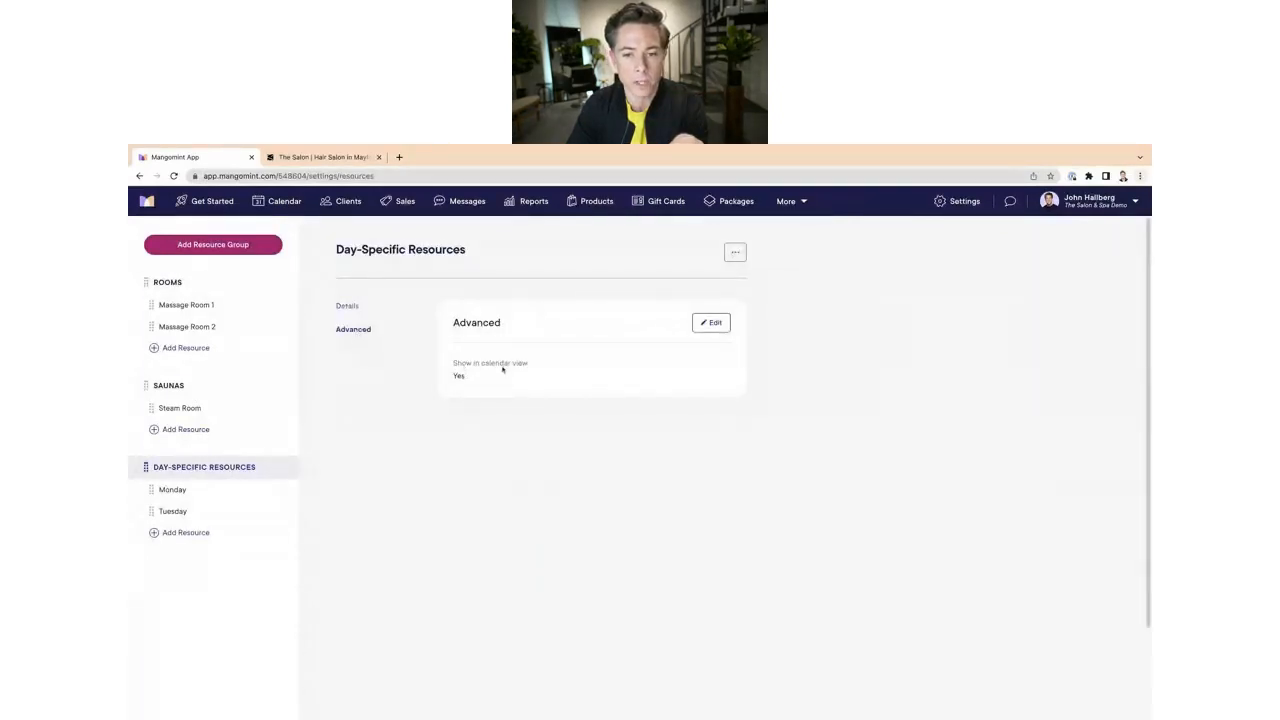
{"action": "left_click", "coordinate": [710, 323]}
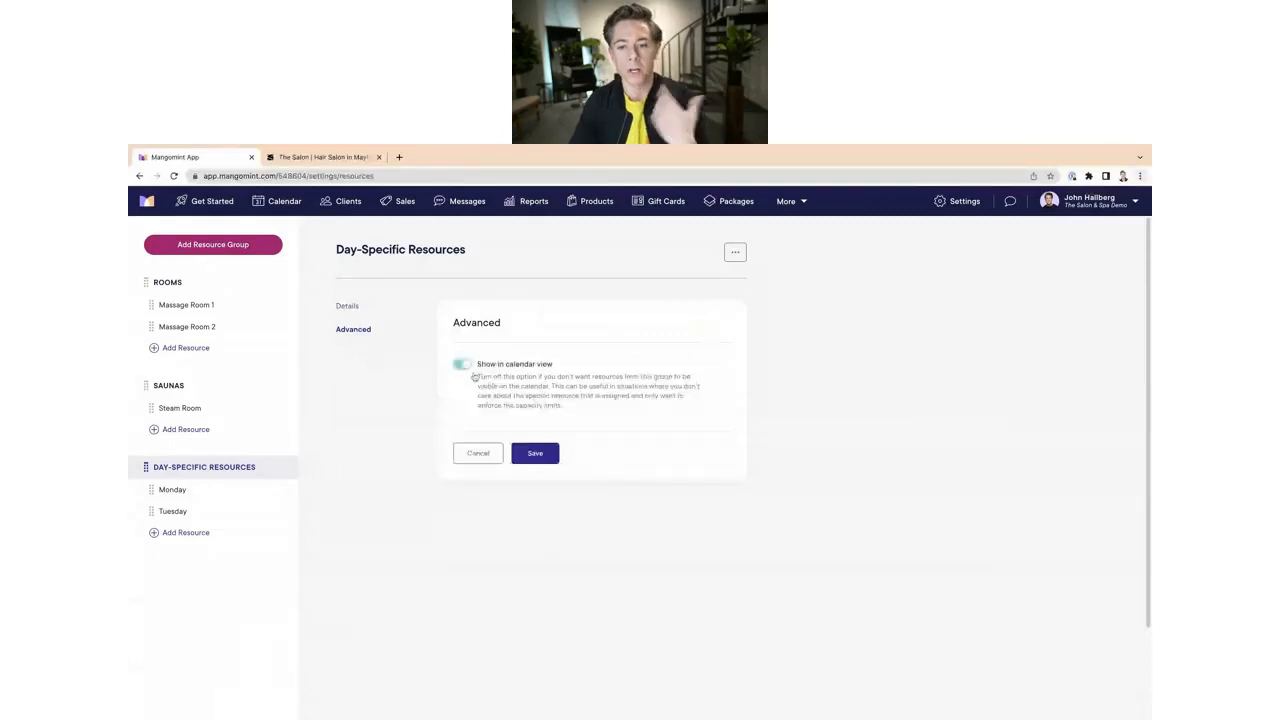
{"action": "left_click", "coordinate": [462, 365]}
{"action": "left_click", "coordinate": [530, 458]}
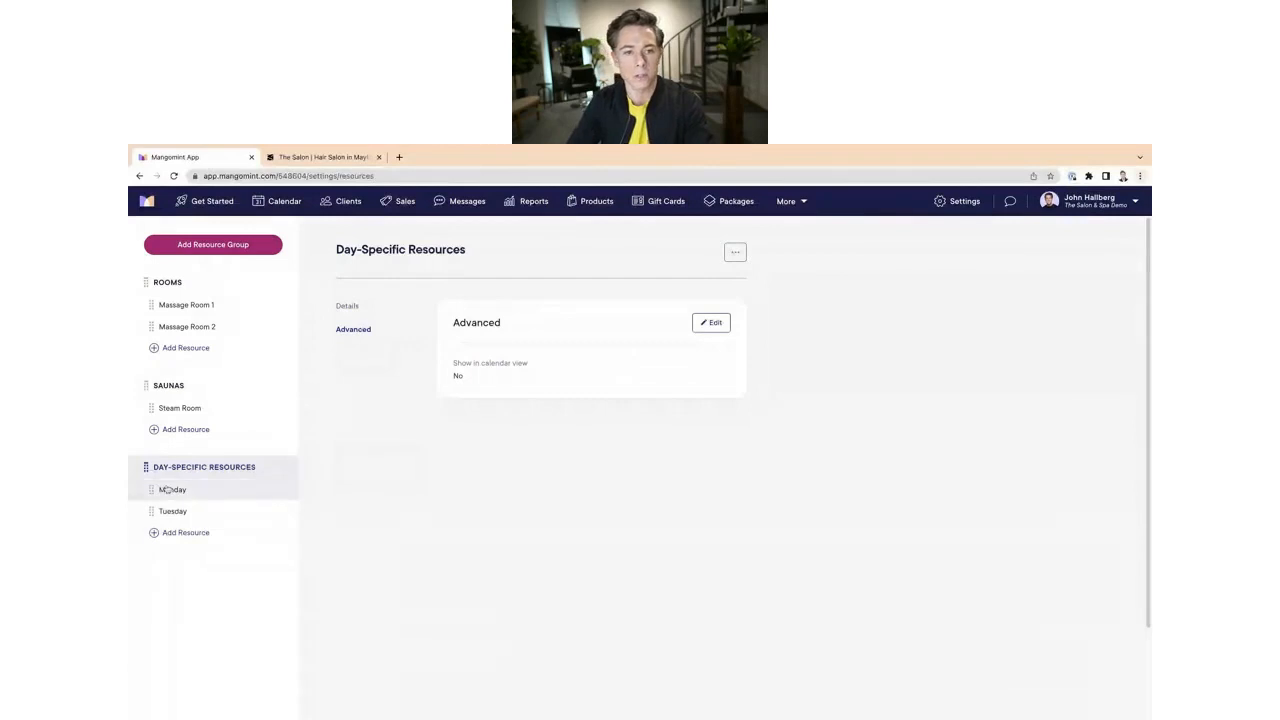
Step: Return to the calendar and check the filter list of staff and resources
{"action": "left_click", "coordinate": [284, 201]}
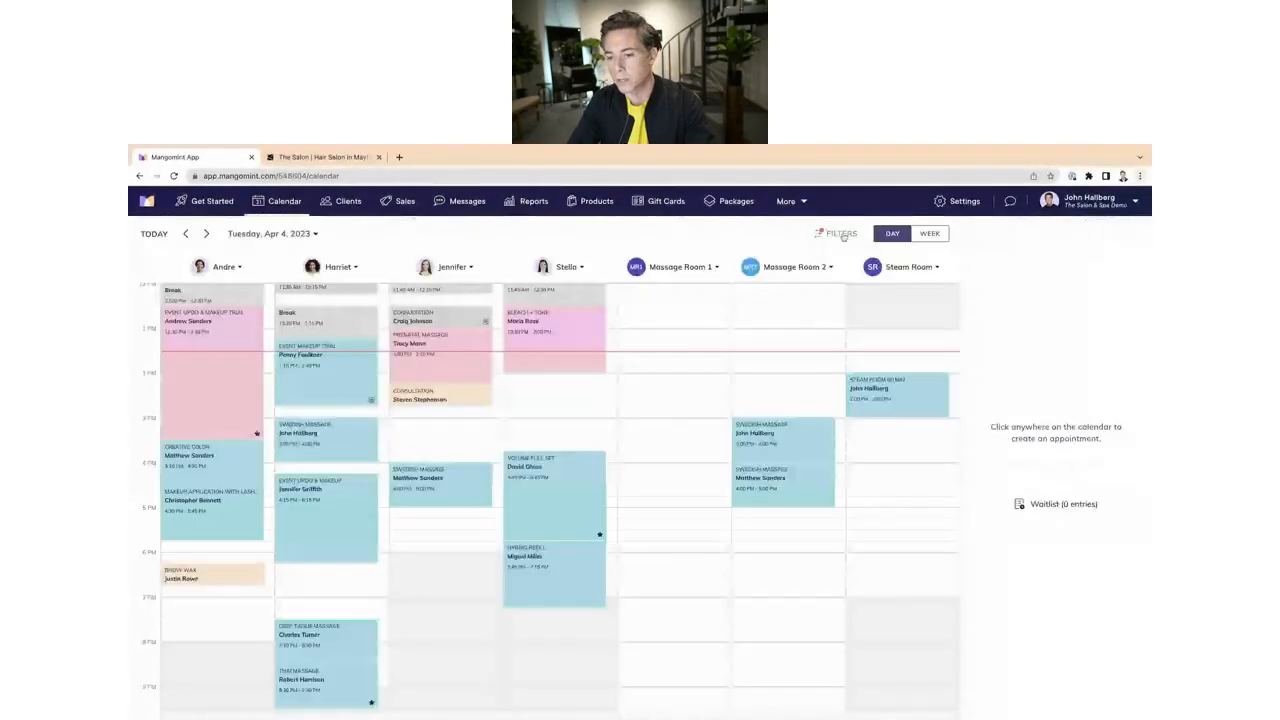
{"action": "left_click", "coordinate": [835, 233]}
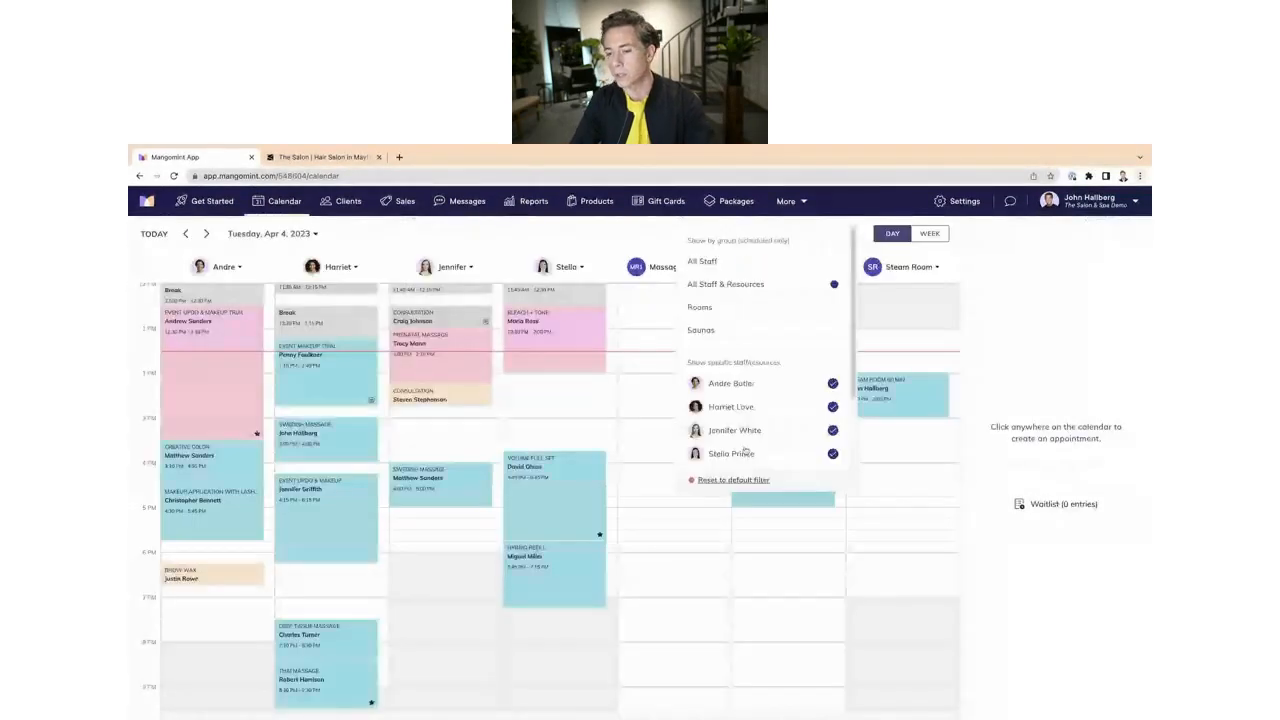
{"action": "scroll", "coordinate": [747, 440], "scroll_direction": "up", "scroll_amount": 1}
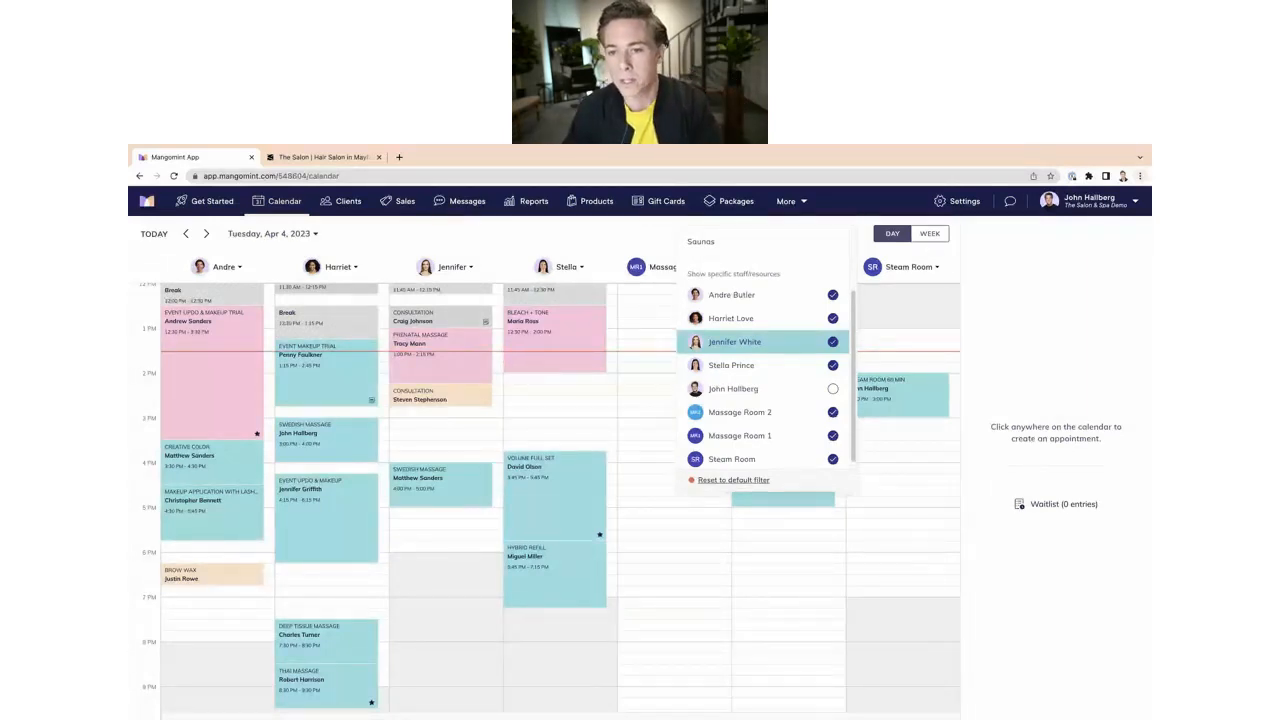
{"action": "left_click", "coordinate": [618, 520]}
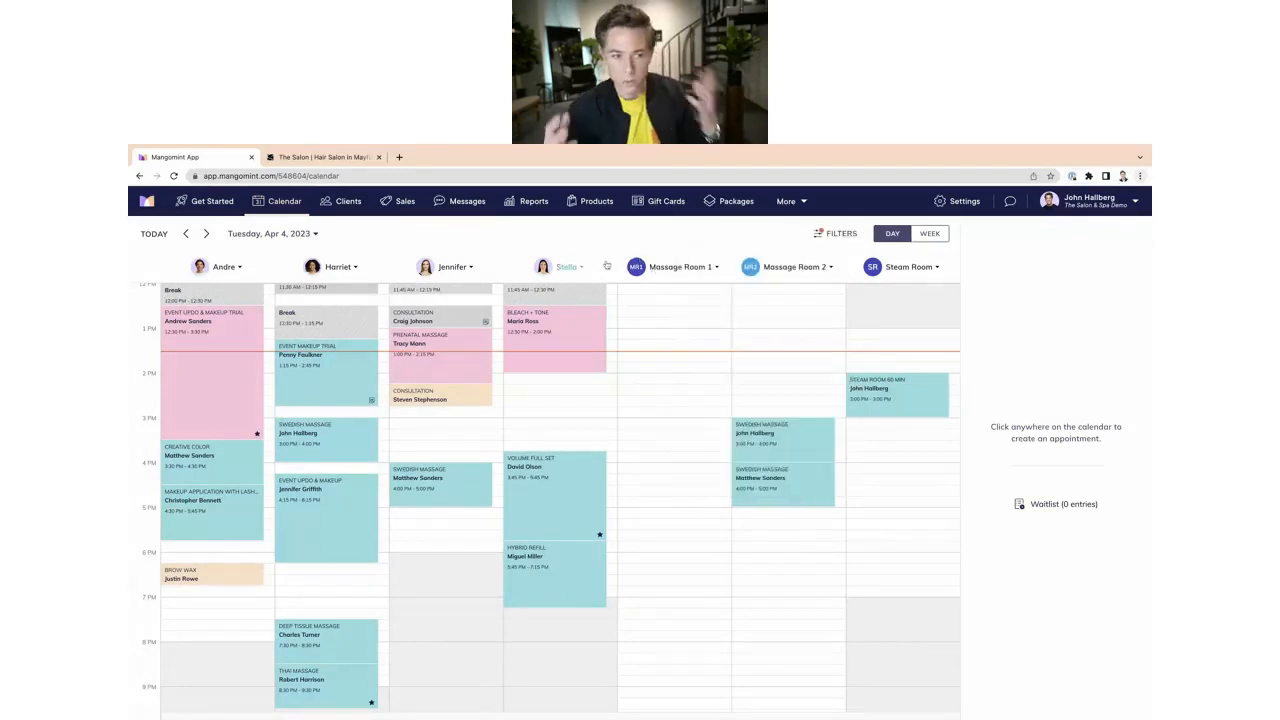